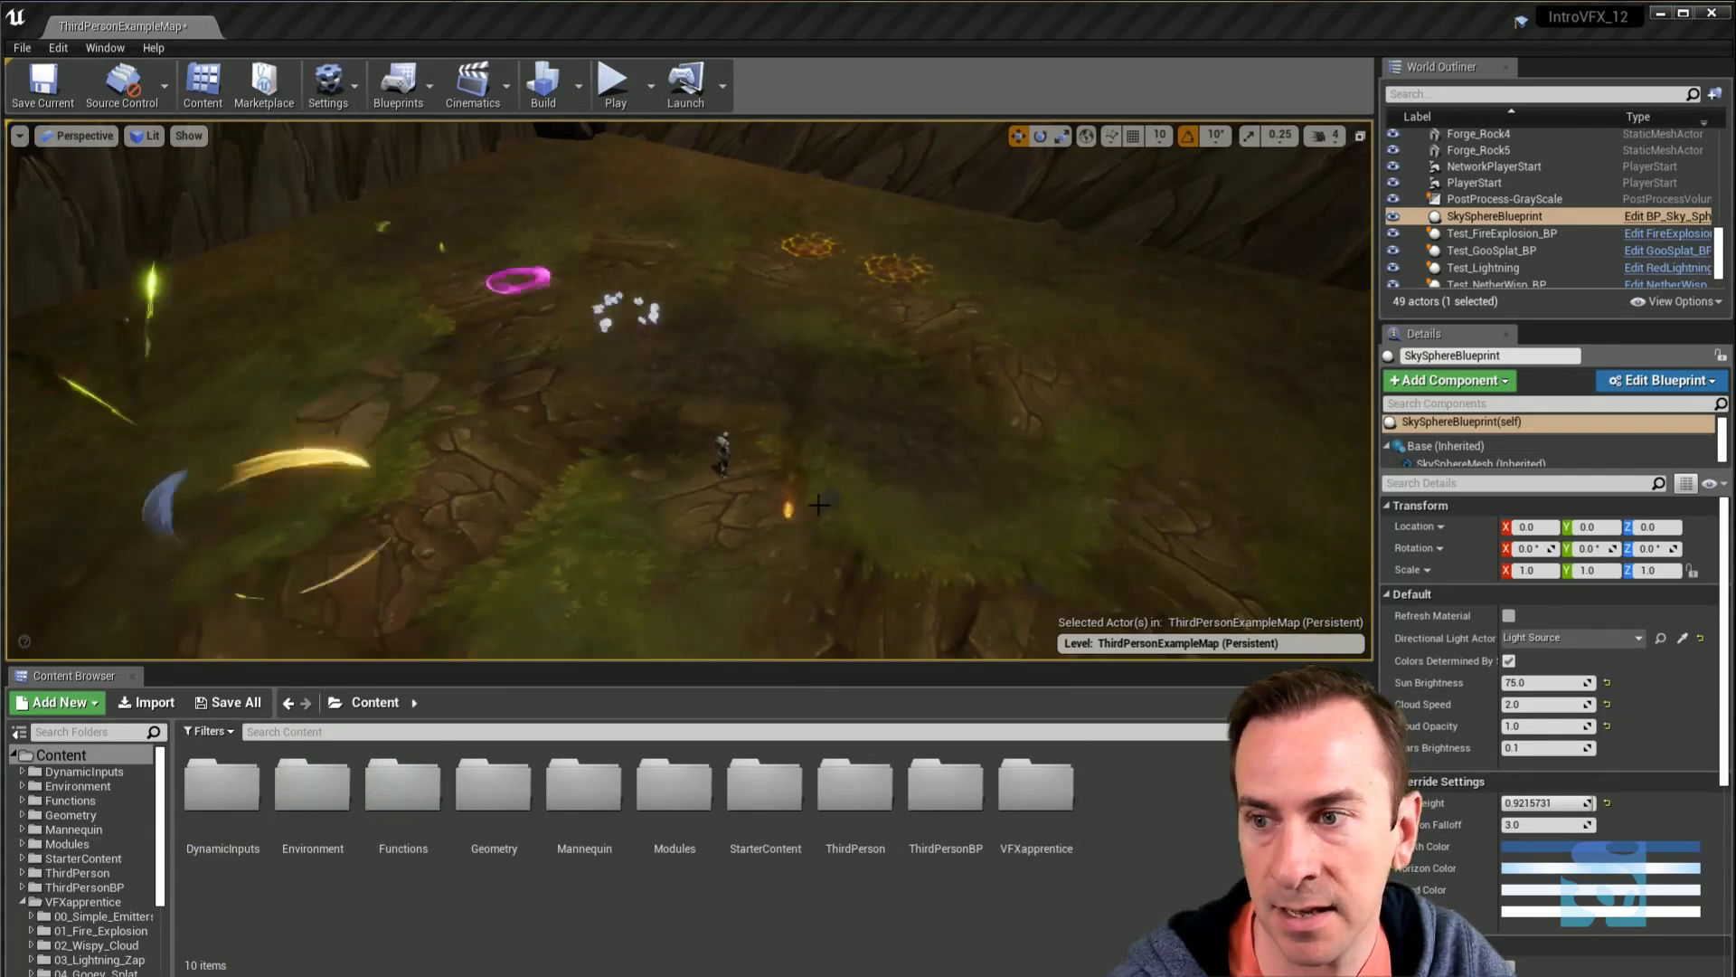
- Select the torch fire emitter in the level and open its Torch_Fire_Vfx particle system for editing
{"action": "left_click", "coordinate": [783, 511]}
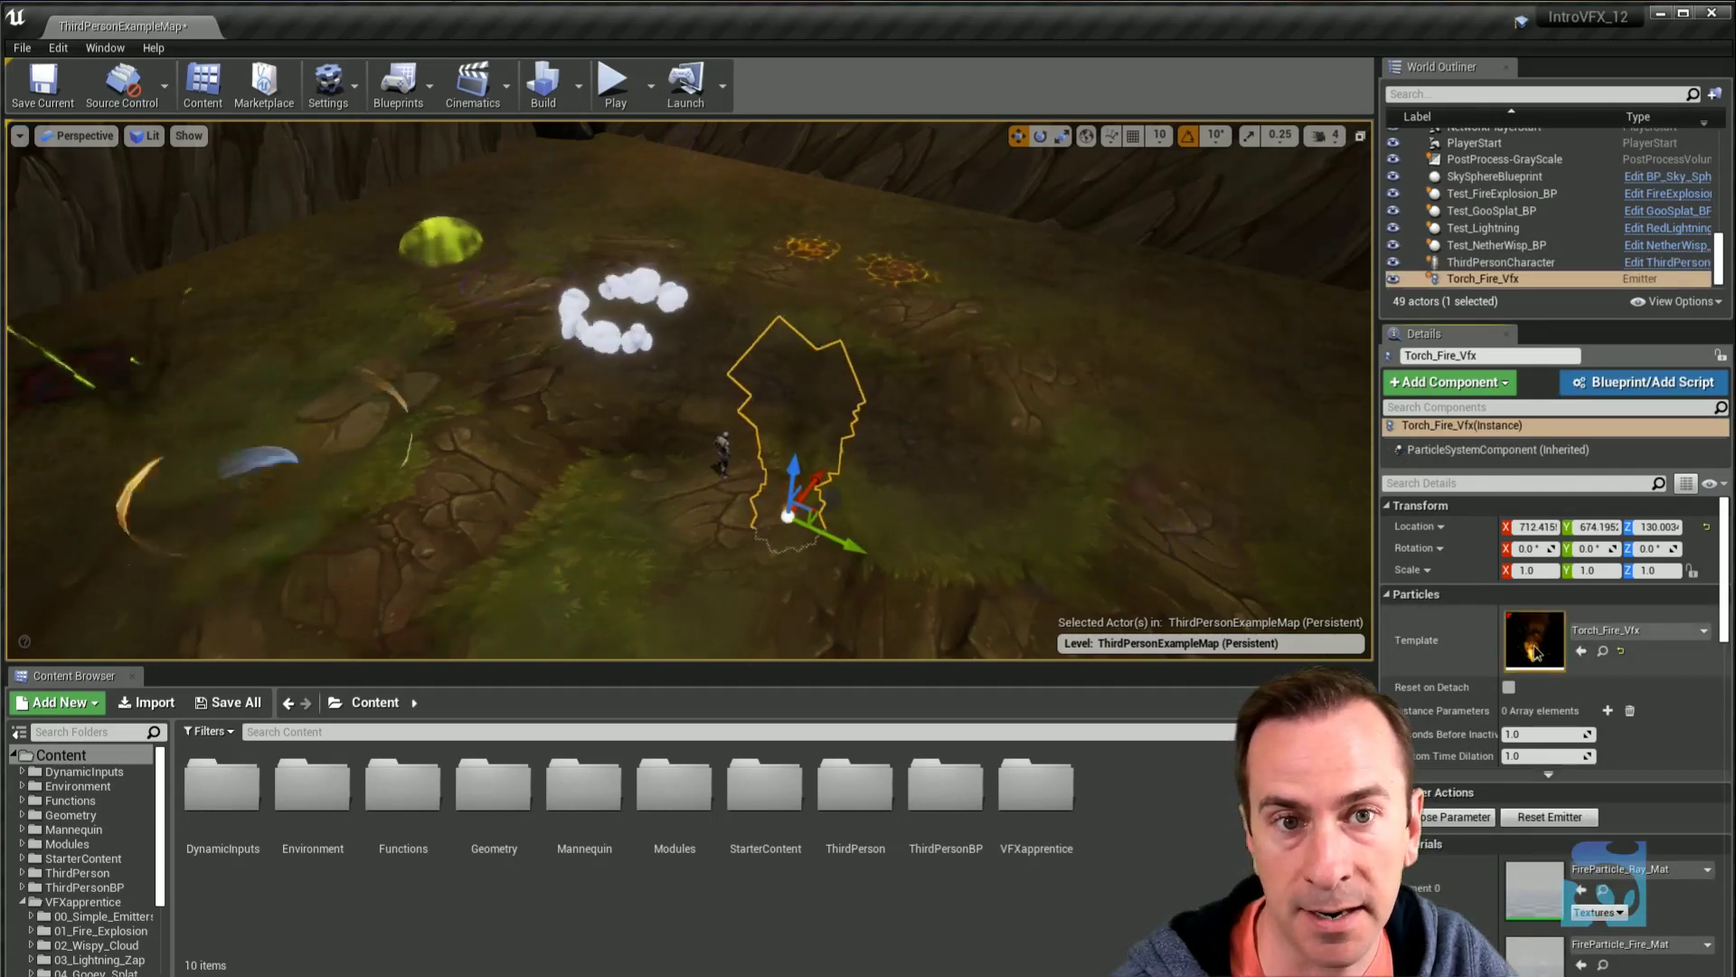
{"action": "left_click", "coordinate": [1604, 652]}
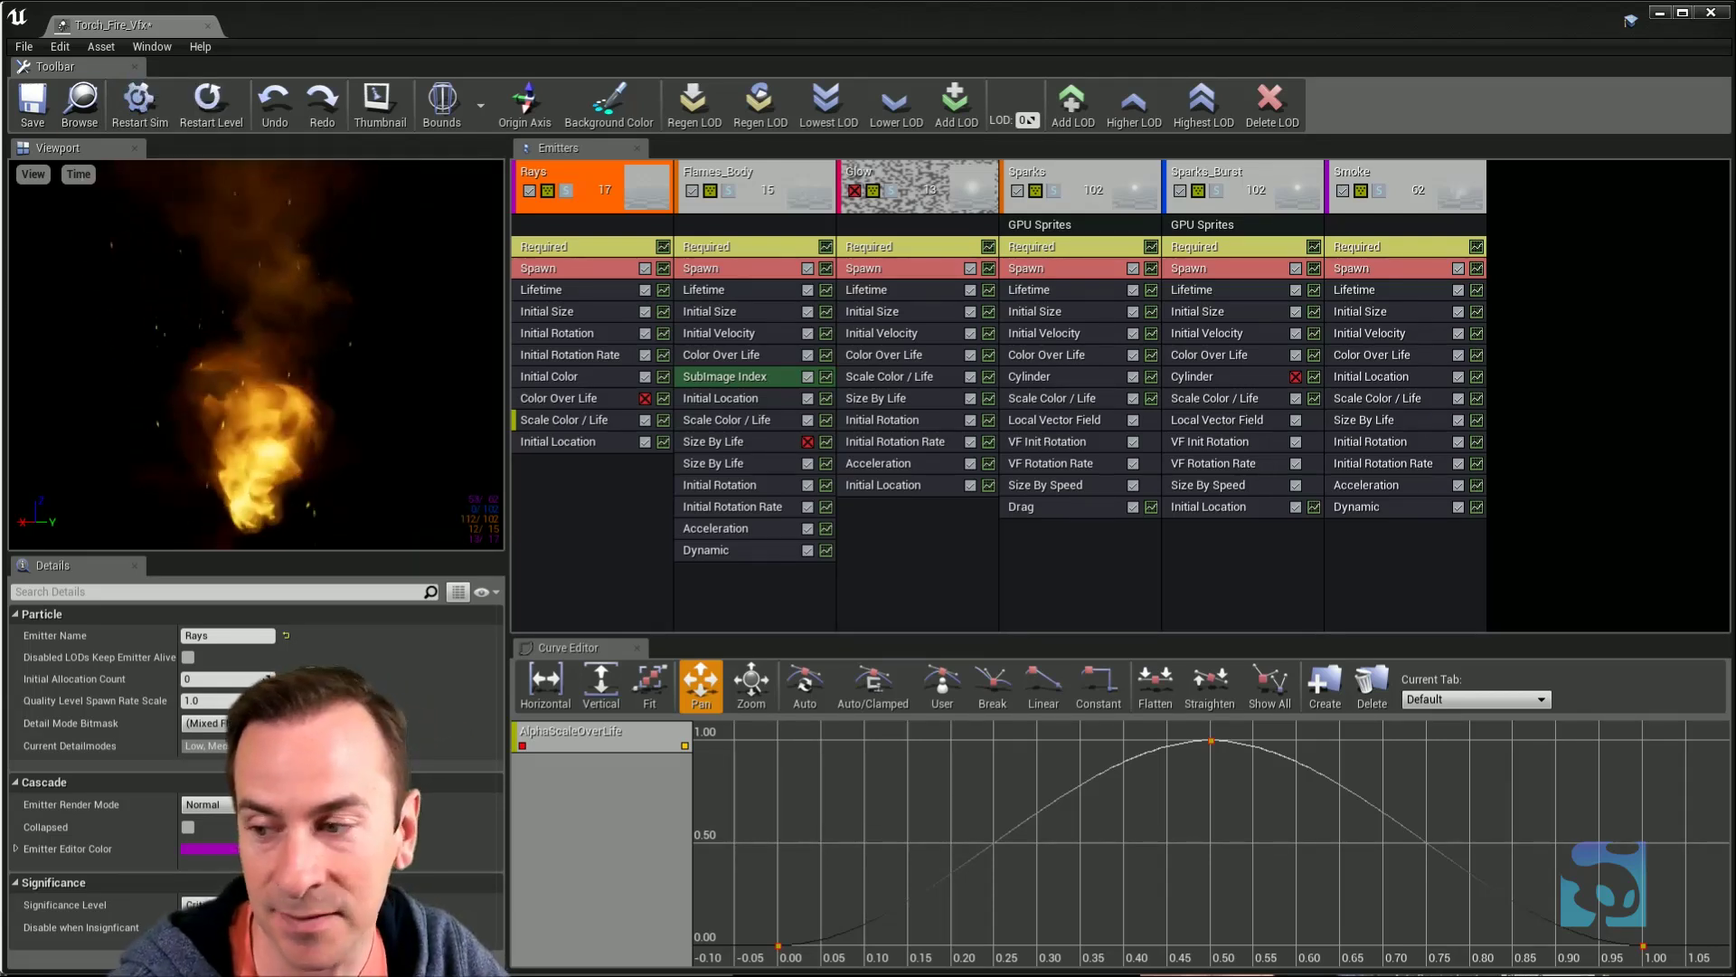
- Switch to the web browser and look through the Cascade Particle Editor Reference, covering the interface overview and menu bar sections
{"action": "key", "text": "alt+Tab"}
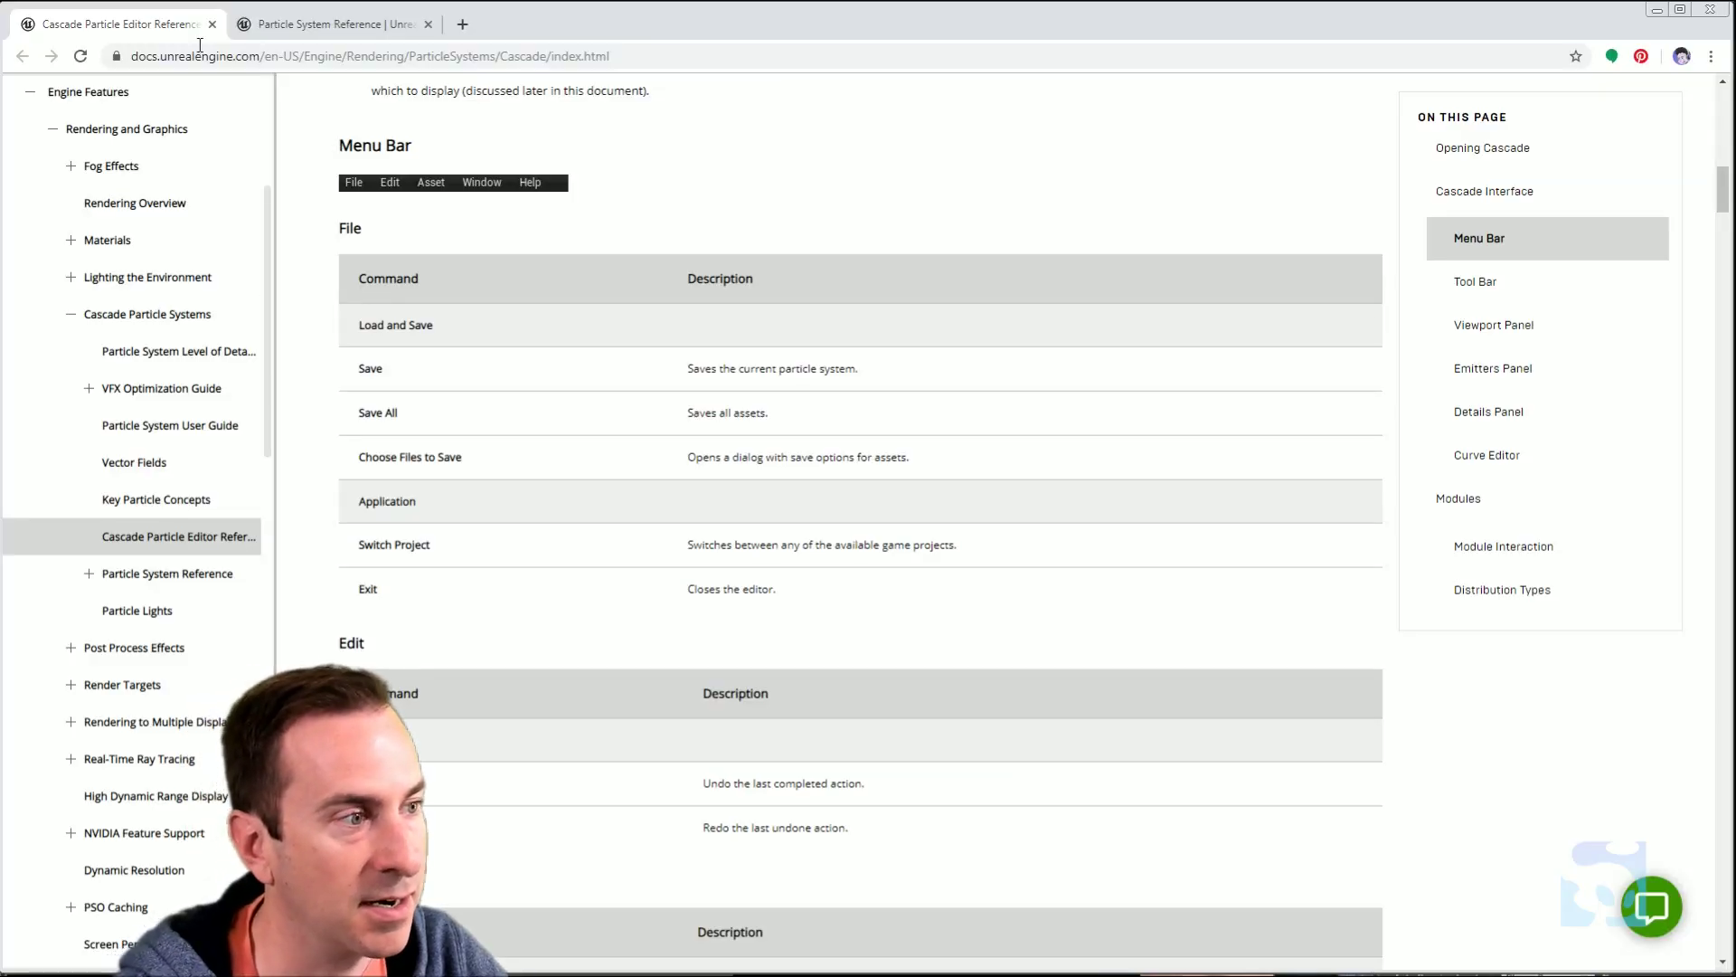
{"action": "scroll", "coordinate": [751, 298], "scroll_direction": "up", "scroll_amount": 15}
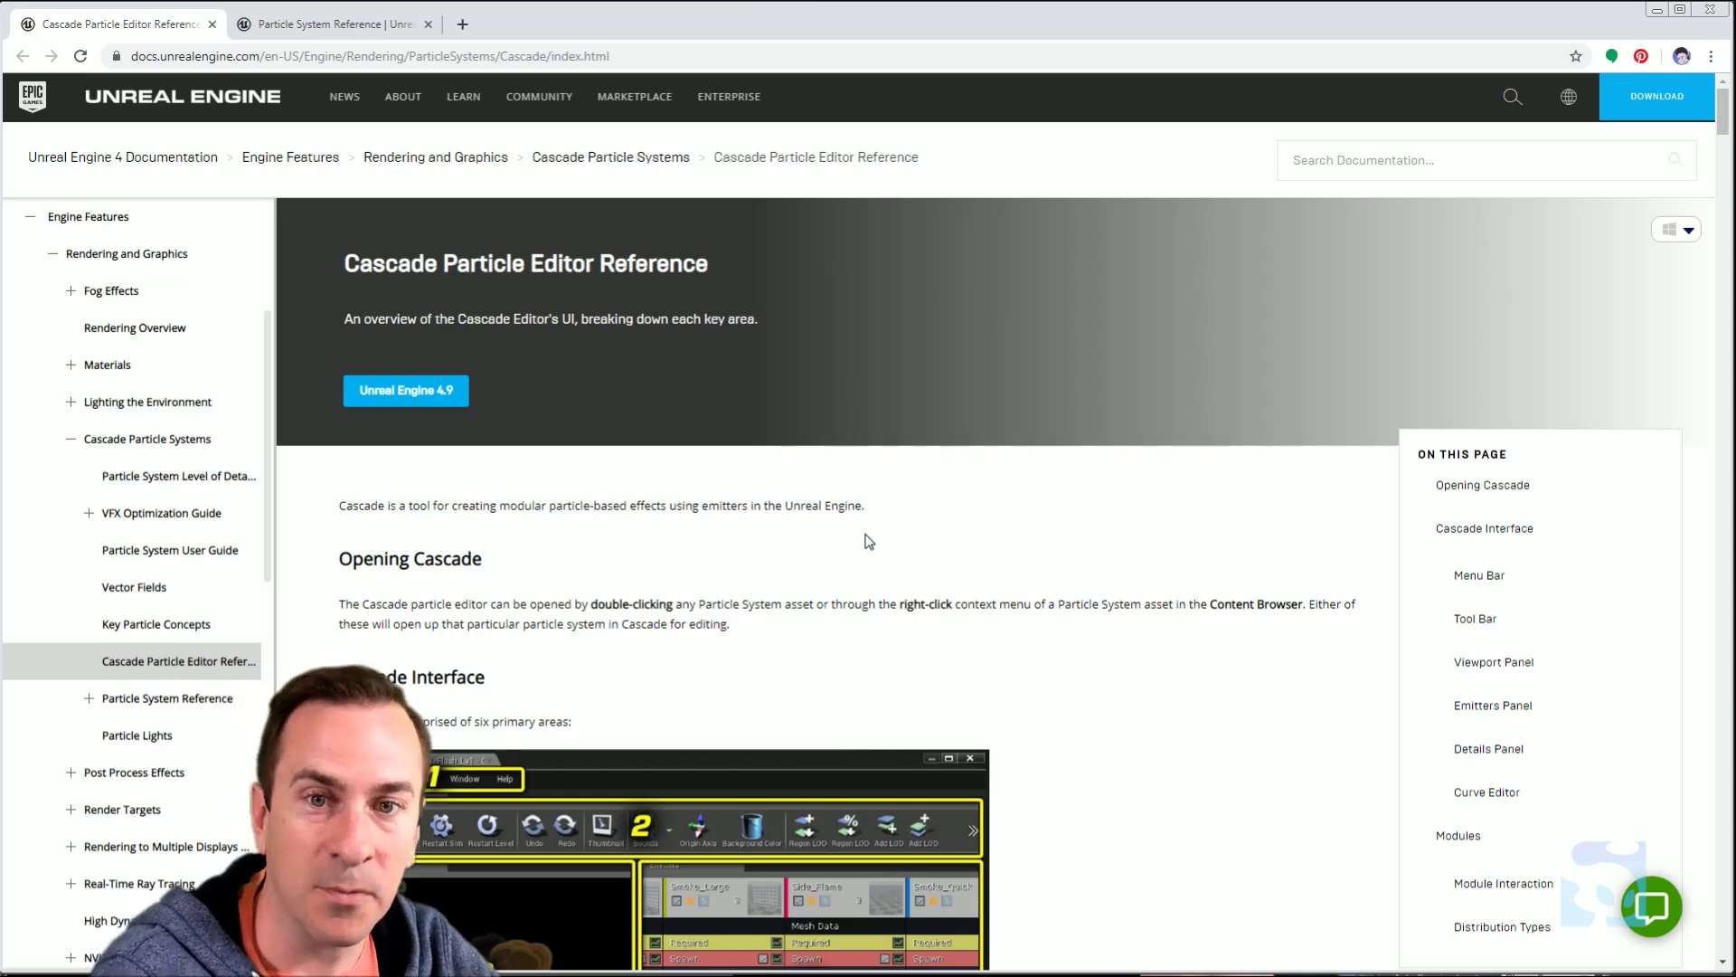
{"action": "scroll", "coordinate": [998, 482], "scroll_direction": "down", "scroll_amount": 4}
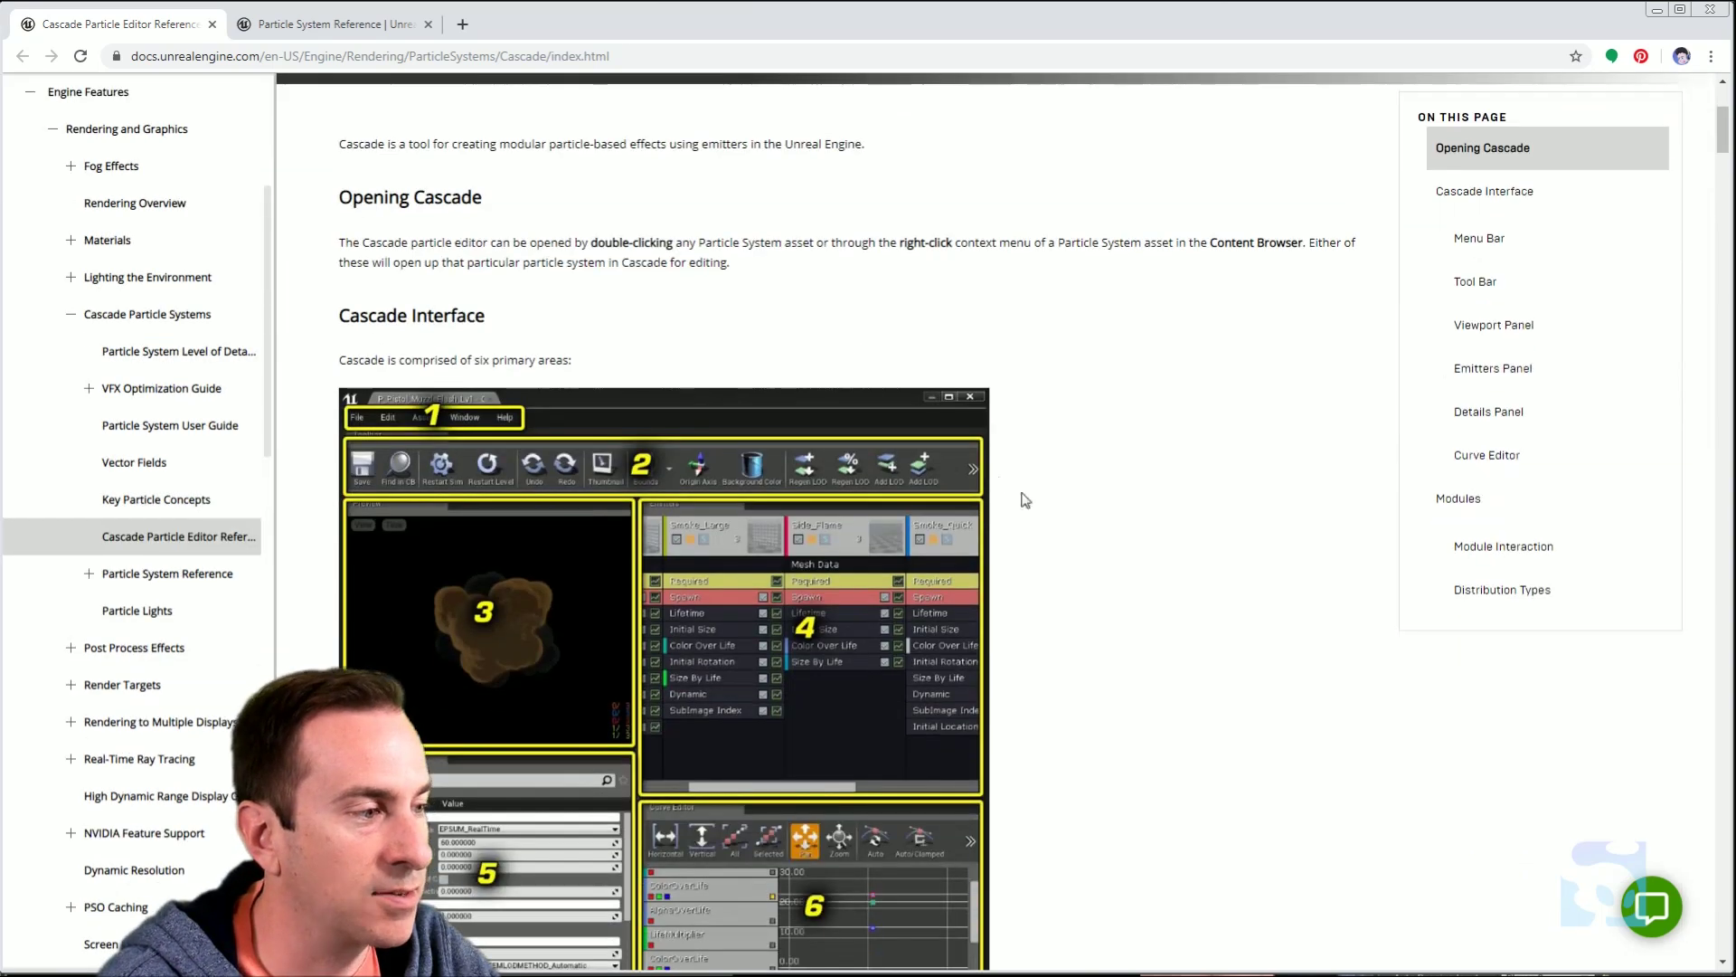
{"action": "scroll", "coordinate": [999, 482], "scroll_direction": "down", "scroll_amount": 2}
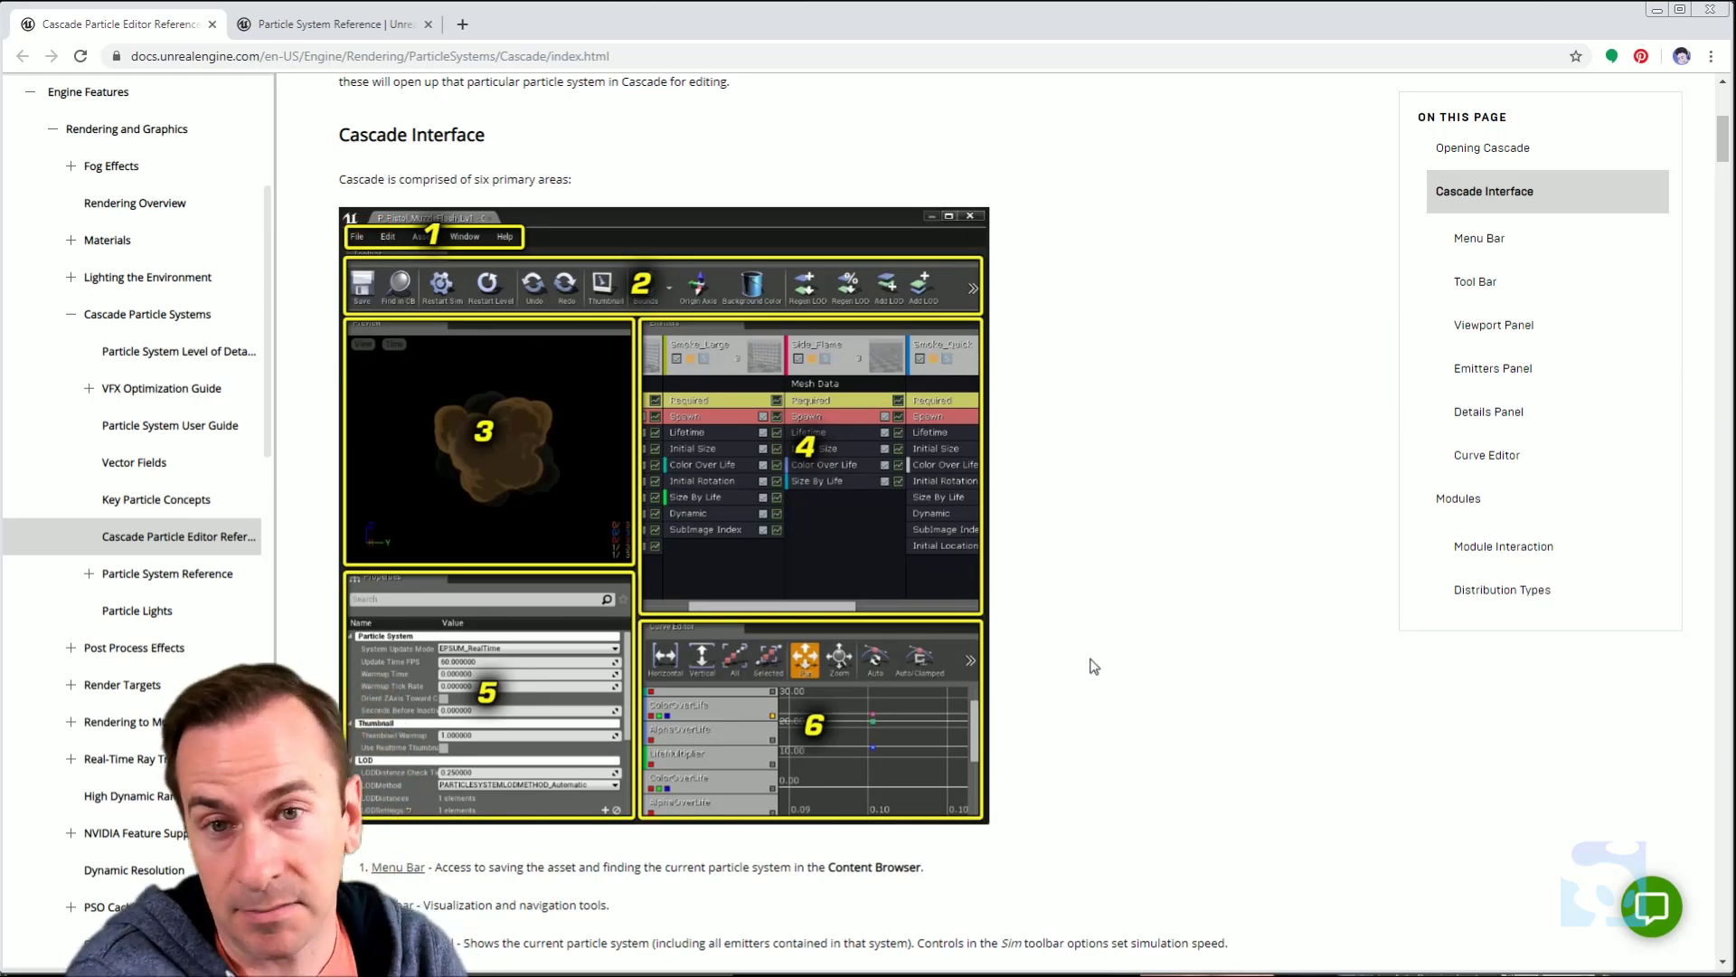
{"action": "scroll", "coordinate": [1105, 661], "scroll_direction": "down", "scroll_amount": 15}
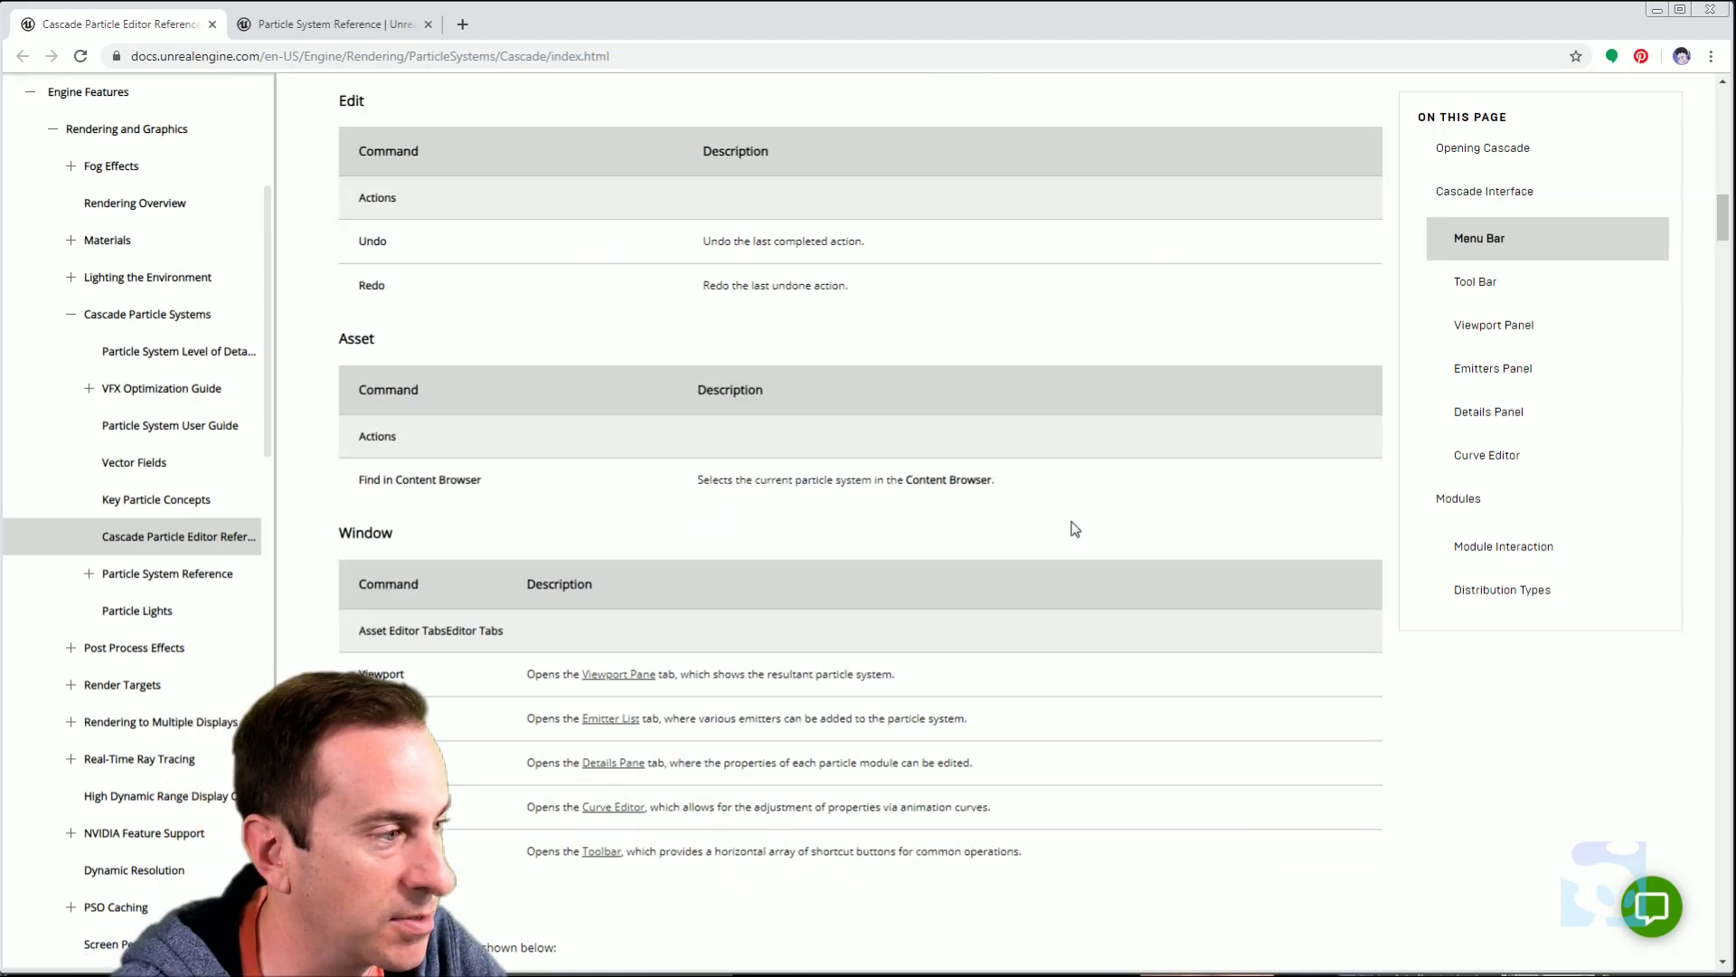
{"action": "scroll", "coordinate": [899, 622], "scroll_direction": "up", "scroll_amount": 4}
{"action": "scroll", "coordinate": [805, 633], "scroll_direction": "down", "scroll_amount": 10}
{"action": "scroll", "coordinate": [904, 543], "scroll_direction": "up", "scroll_amount": 20}
{"action": "scroll", "coordinate": [904, 525], "scroll_direction": "up", "scroll_amount": 10}
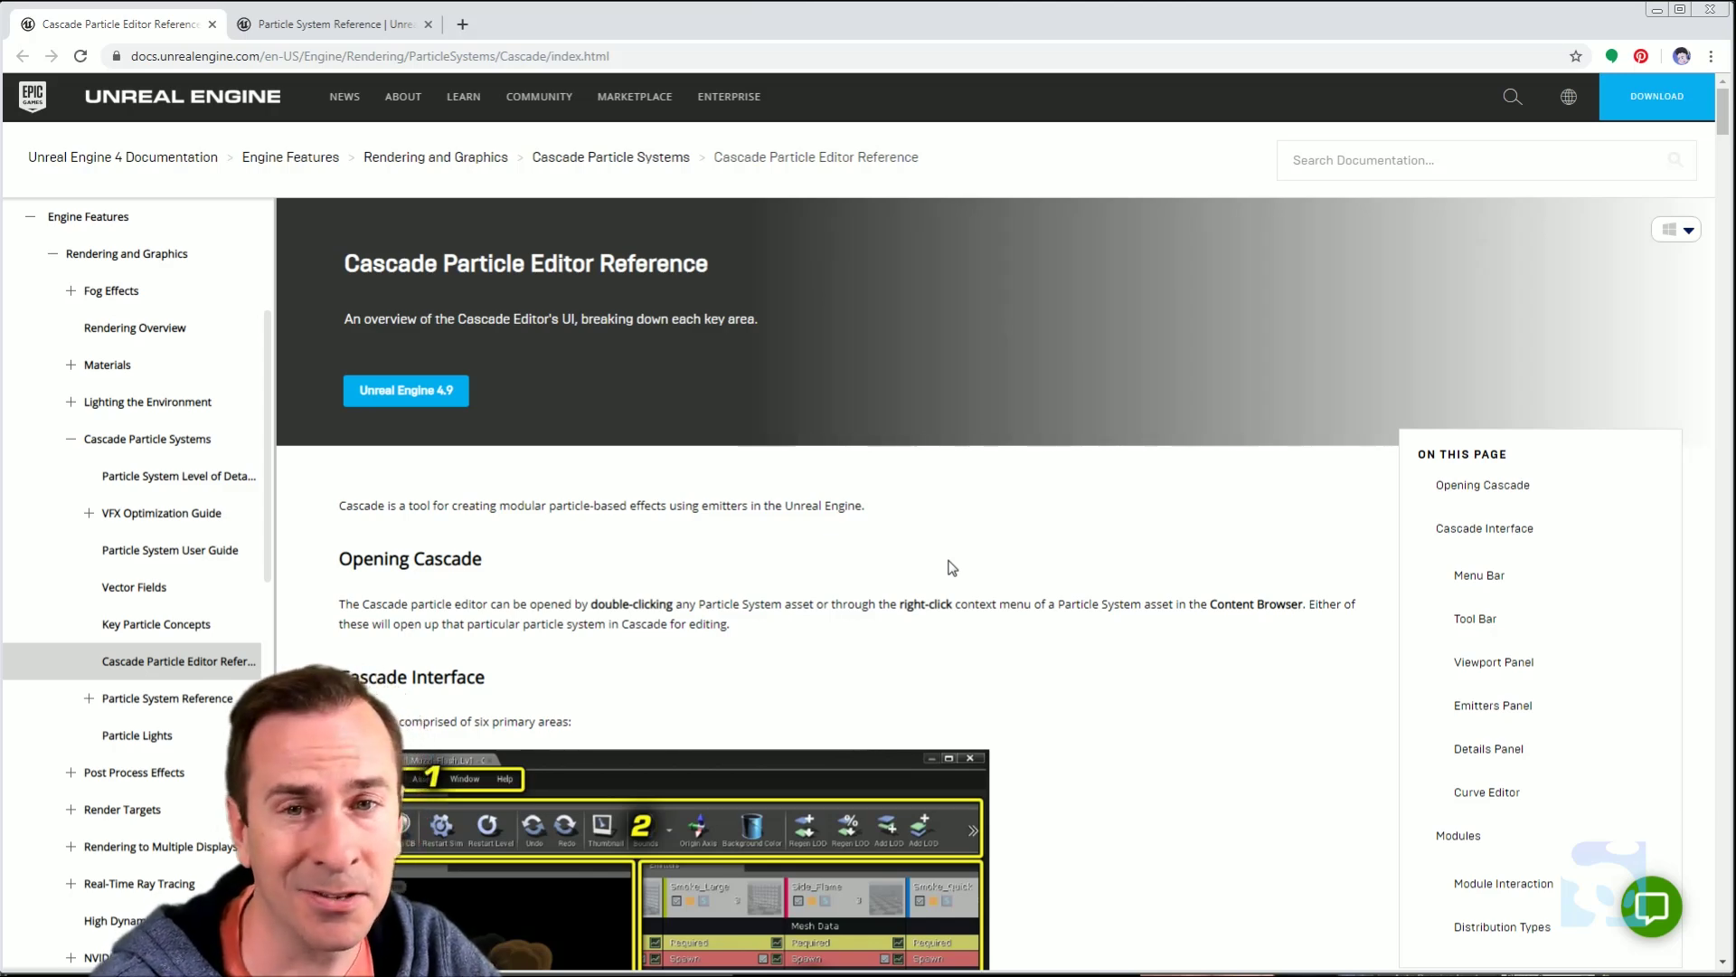
- Examine the Particle System Reference page's TypeData and module categories, comparing it with the Cascade interface diagram
{"action": "left_click", "coordinate": [344, 23]}
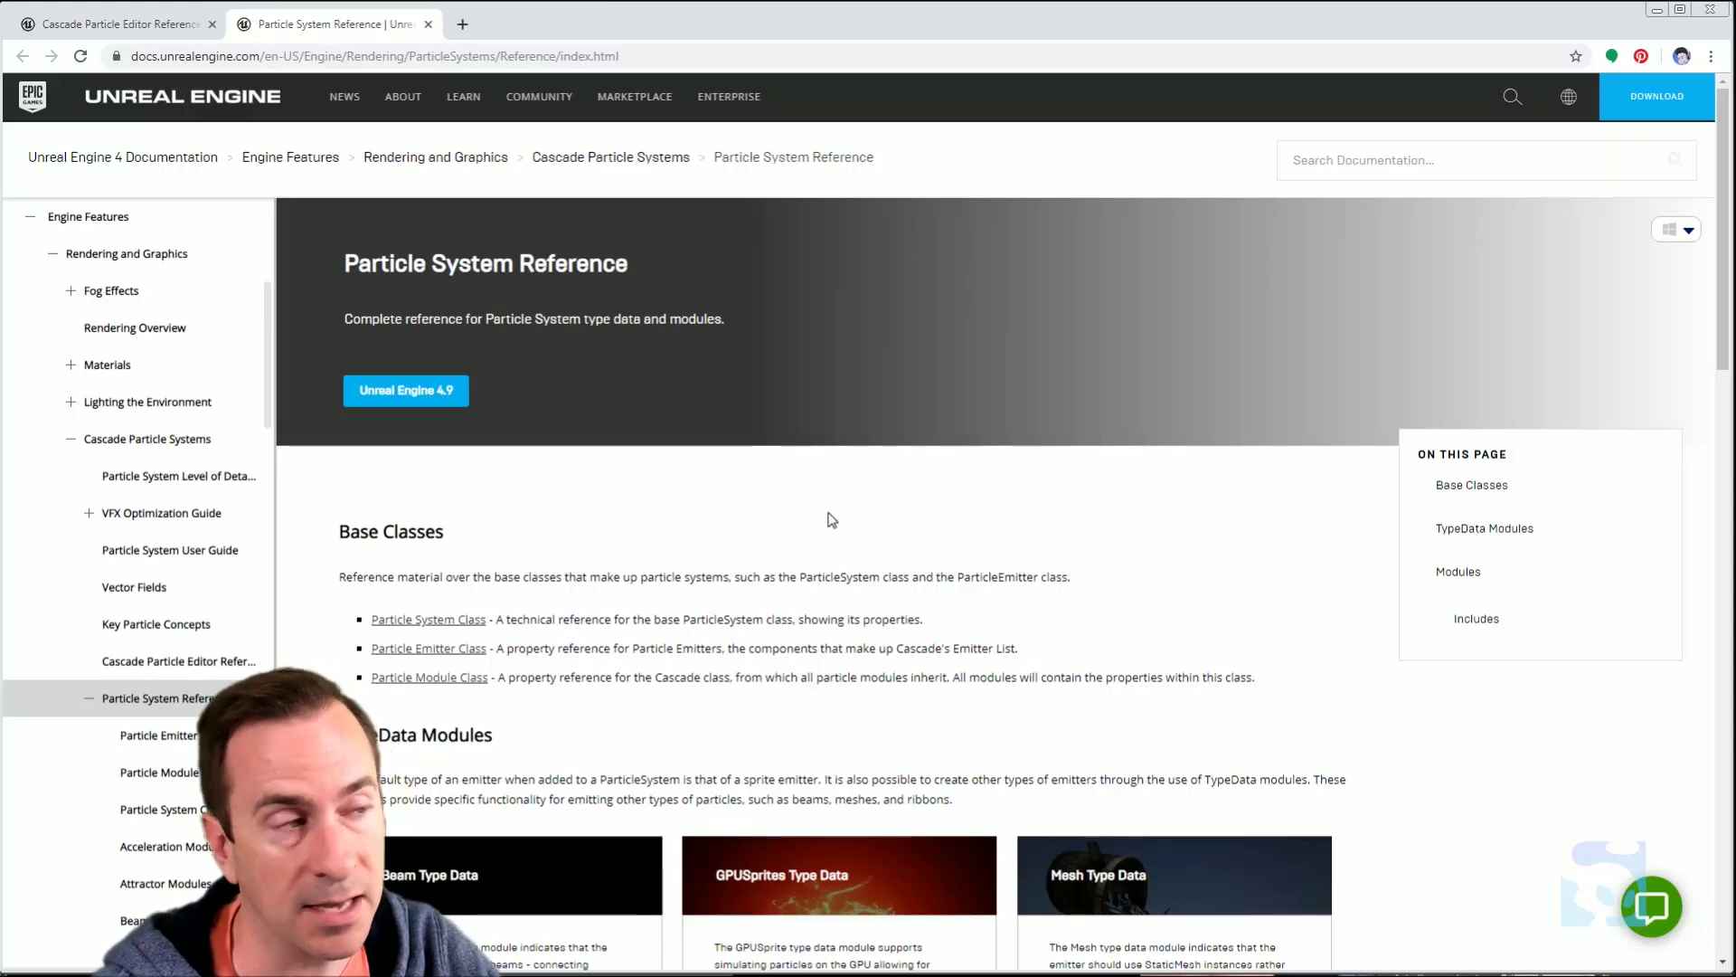
{"action": "scroll", "coordinate": [826, 522], "scroll_direction": "down", "scroll_amount": 7}
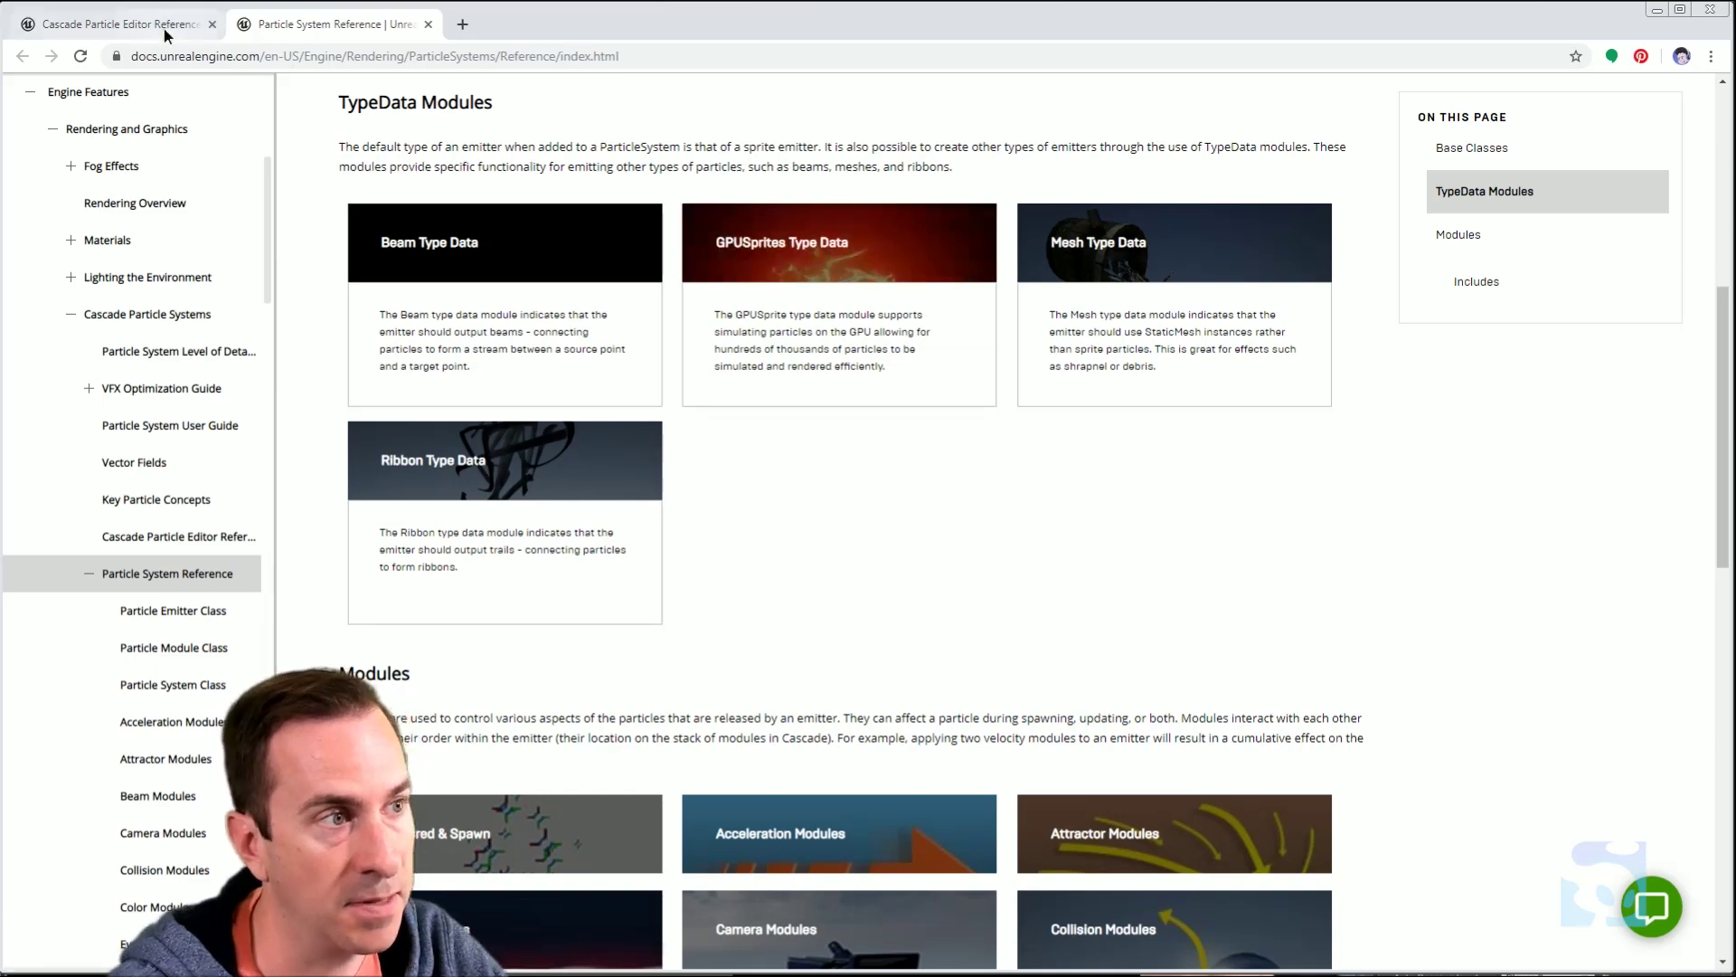
{"action": "left_click", "coordinate": [126, 23]}
{"action": "scroll", "coordinate": [1003, 586], "scroll_direction": "down", "scroll_amount": 6}
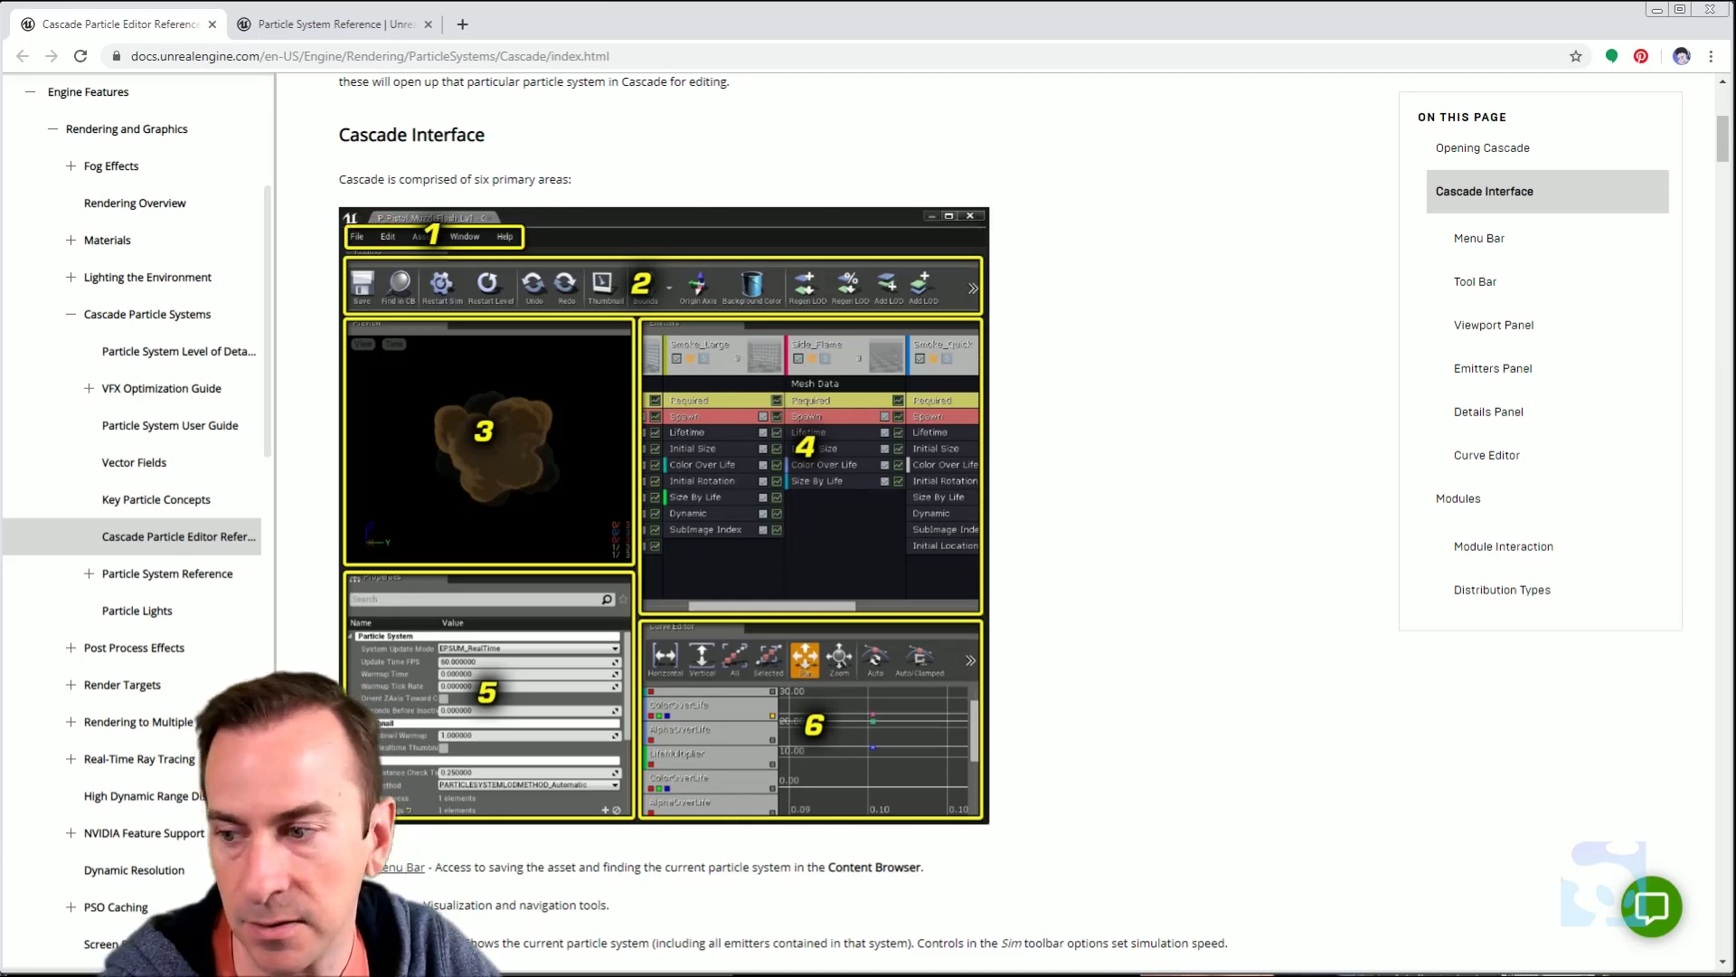
{"action": "left_click", "coordinate": [343, 25]}
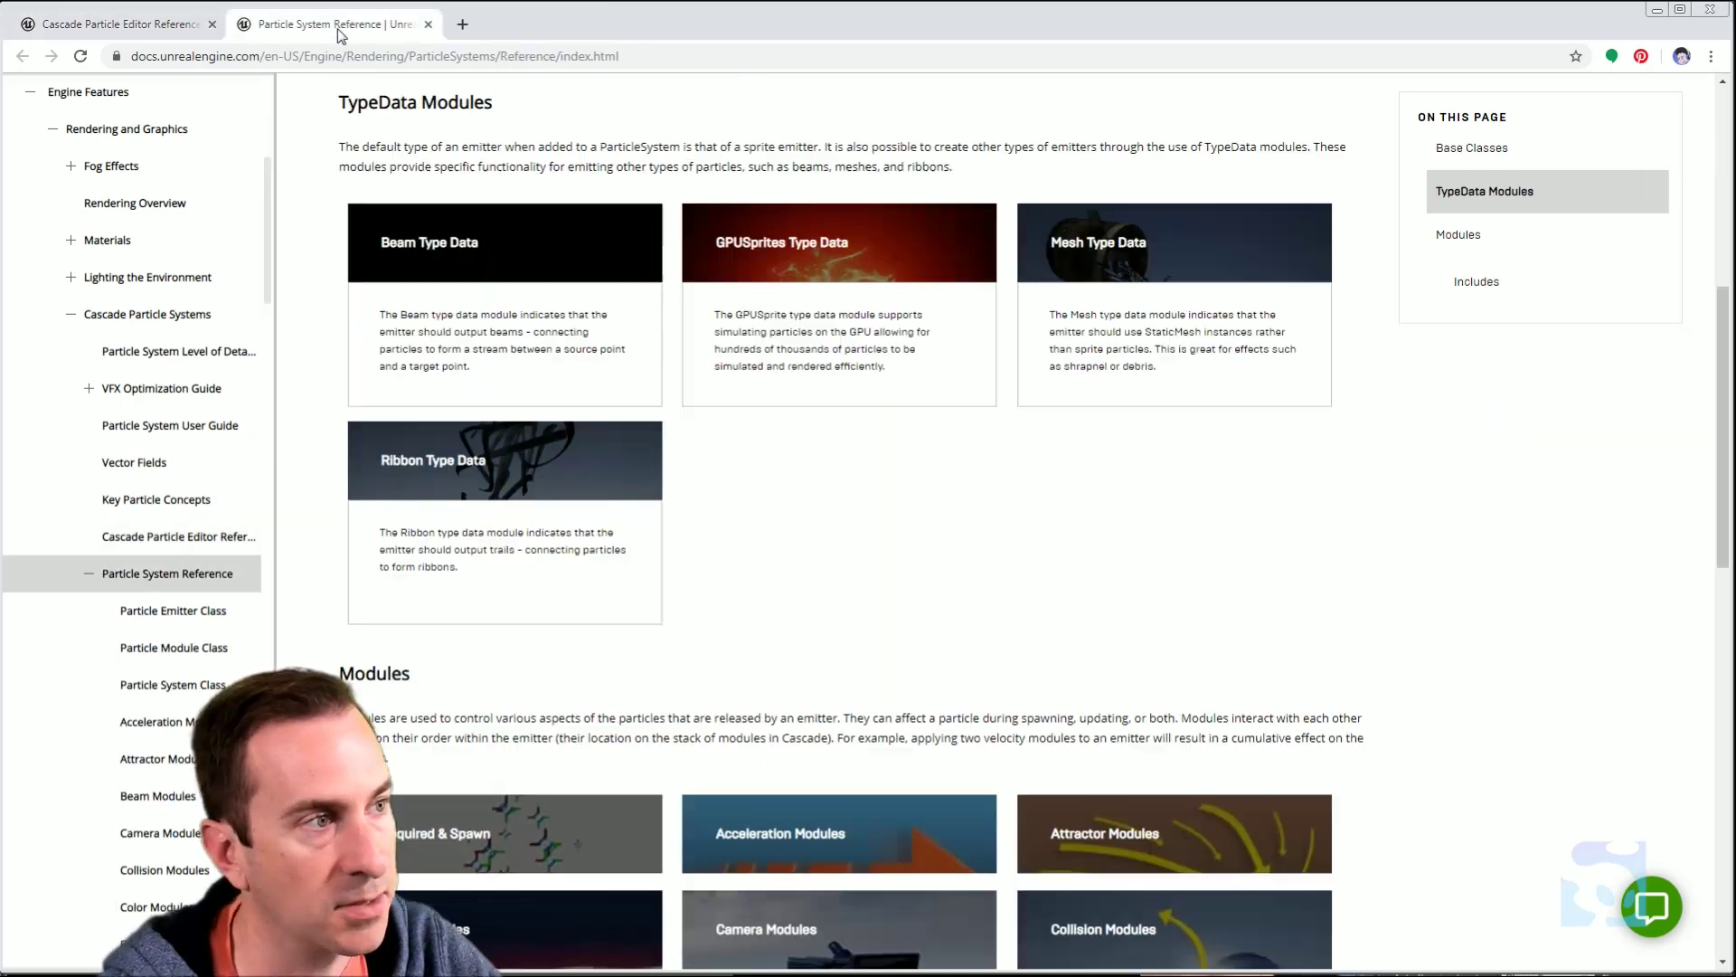
{"action": "scroll", "coordinate": [752, 547], "scroll_direction": "down", "scroll_amount": 7}
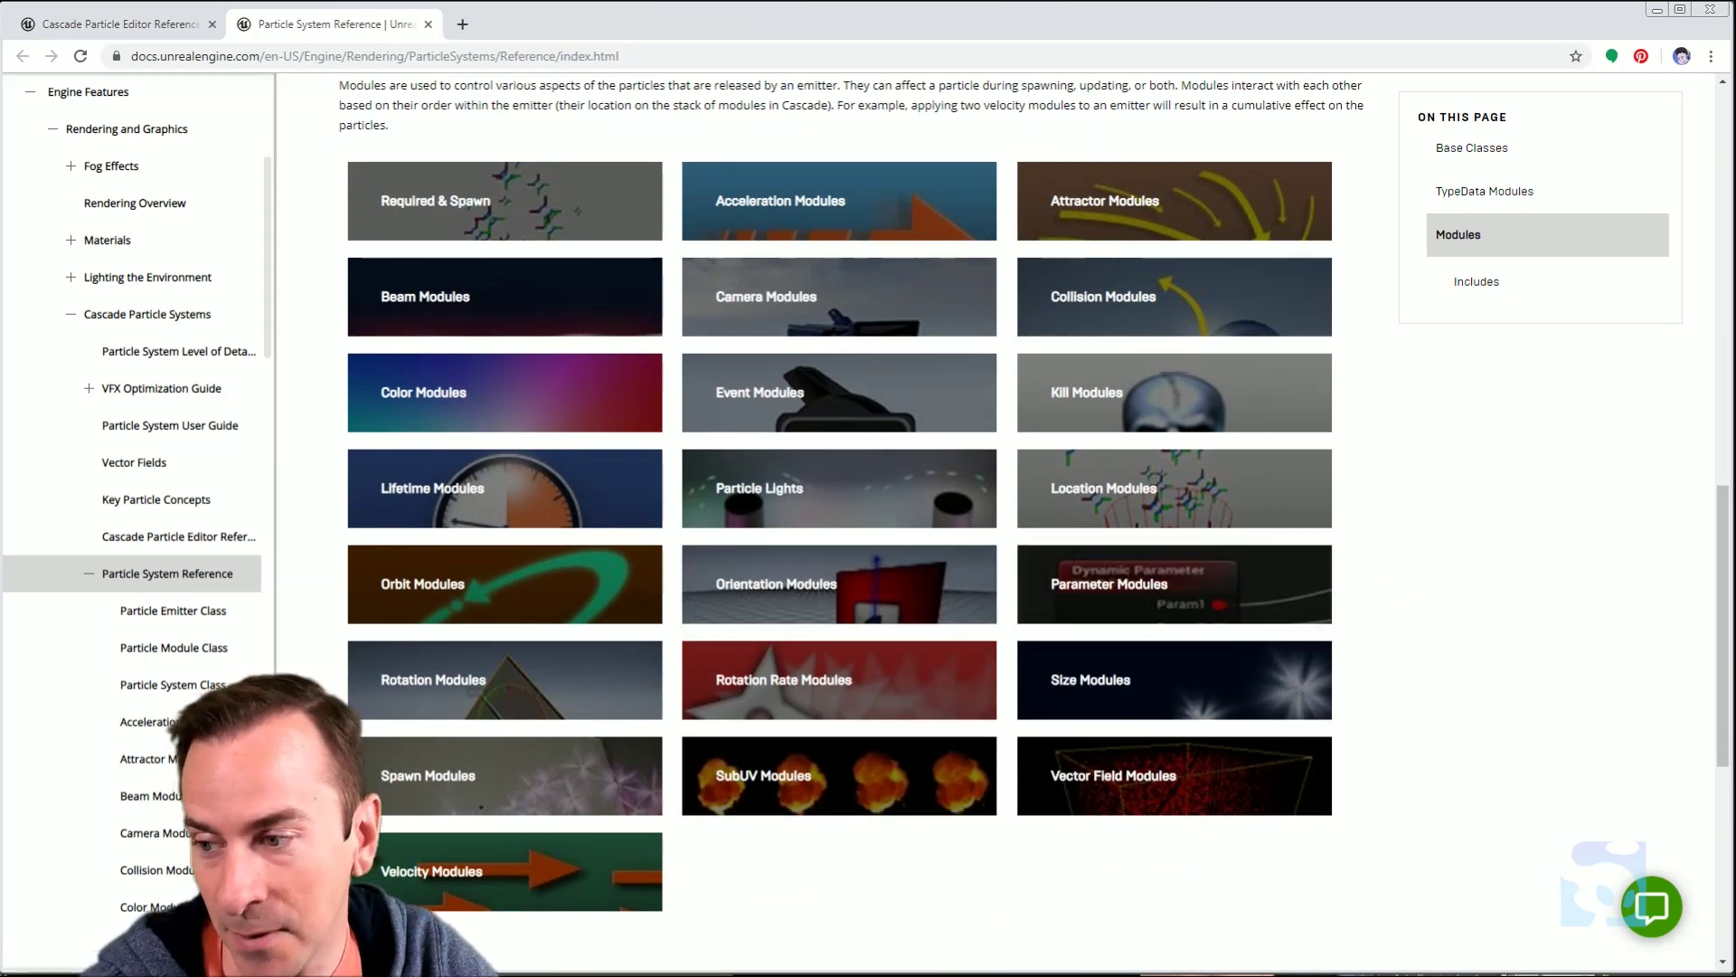
- Switch back to the Cascade editor and inspect Initial Velocity on Glow, Sparks and Sparks_Burst, and Initial Size on Smoke
{"action": "key", "text": "alt+Tab"}
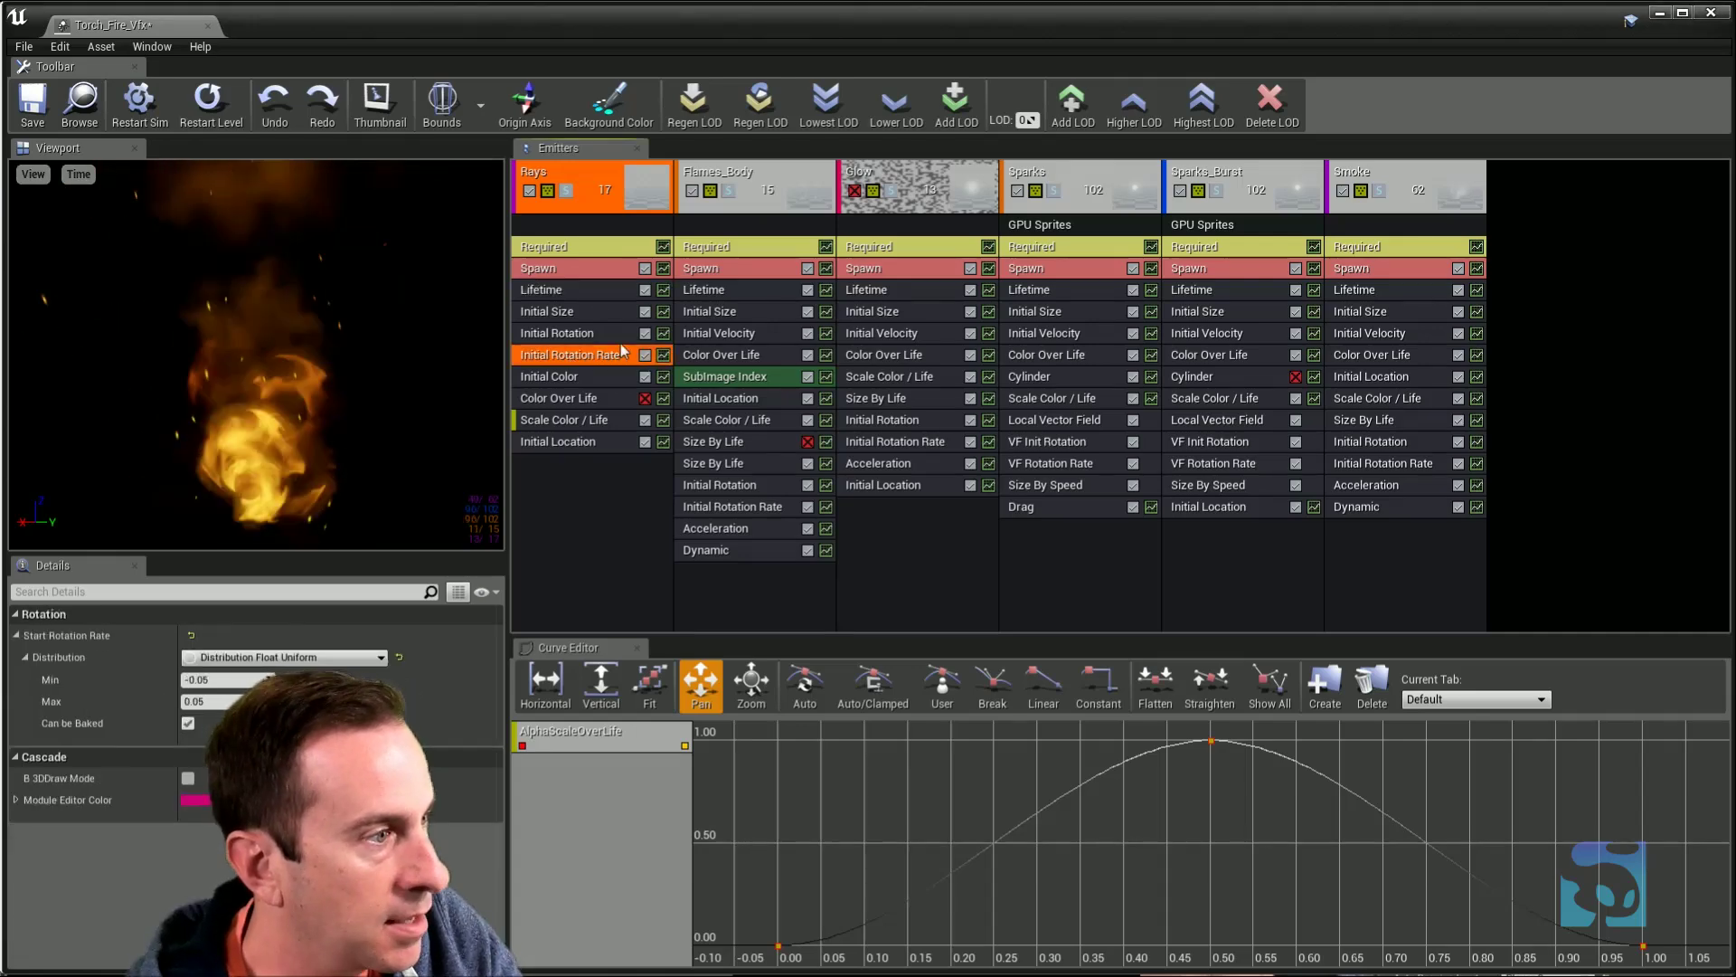
{"action": "left_click", "coordinate": [899, 334]}
{"action": "left_click", "coordinate": [1048, 332]}
{"action": "left_click", "coordinate": [1212, 333]}
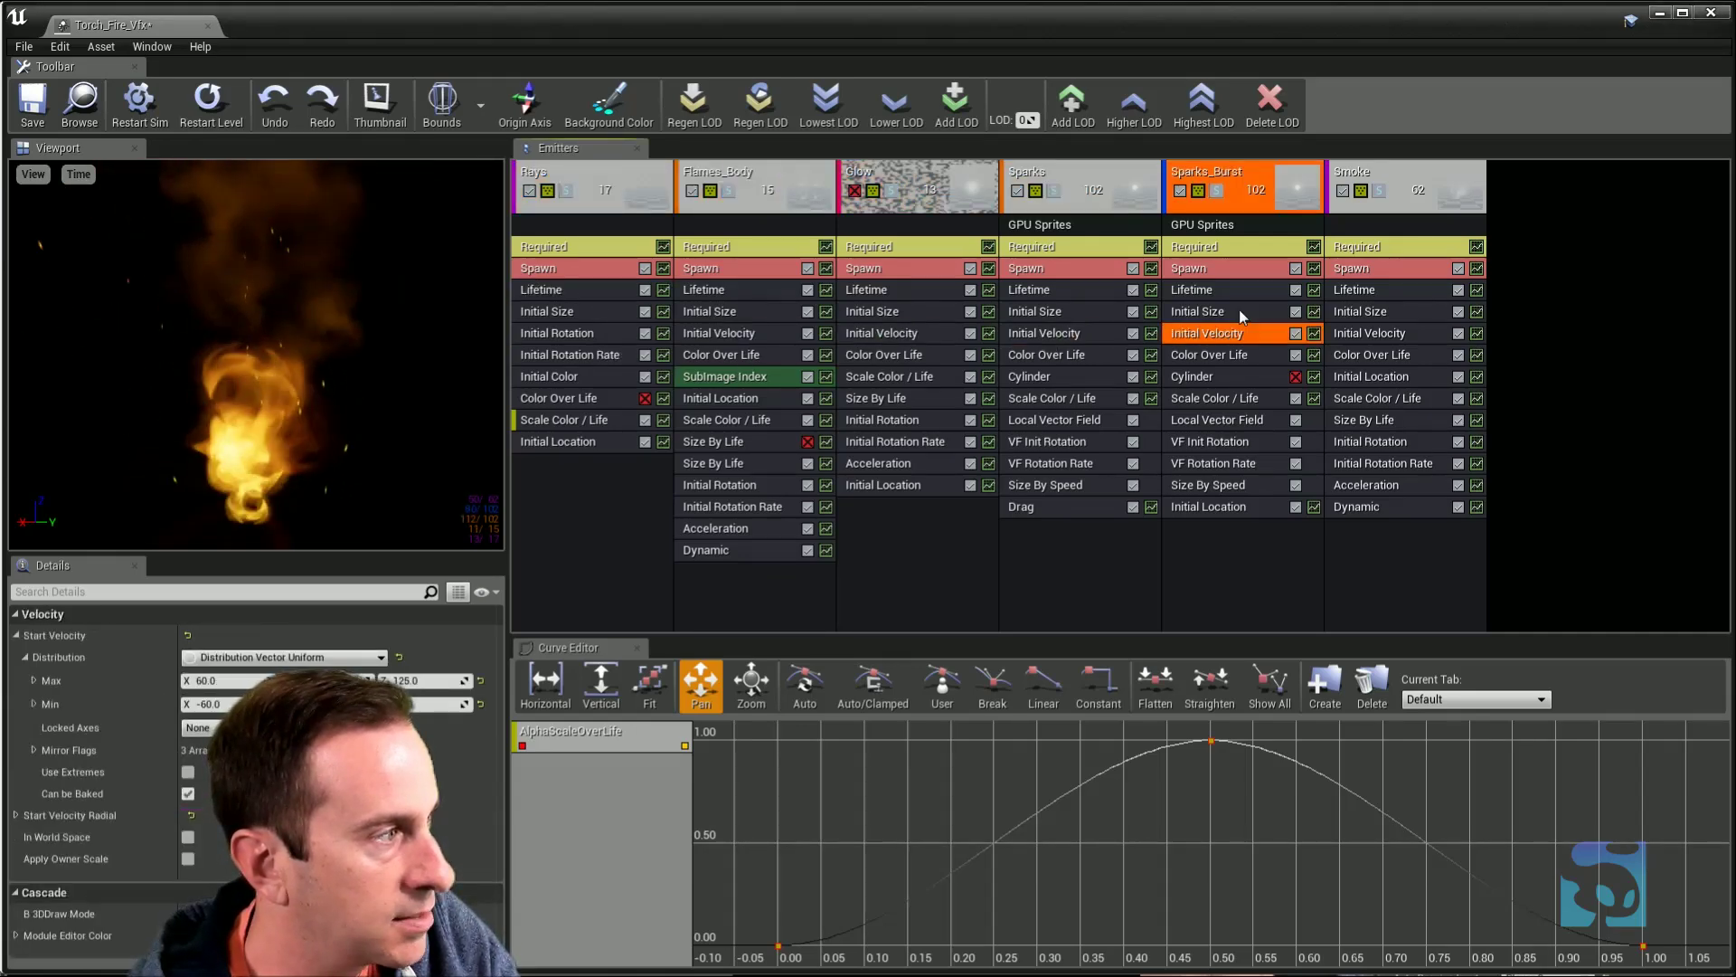
{"action": "left_click", "coordinate": [1380, 311]}
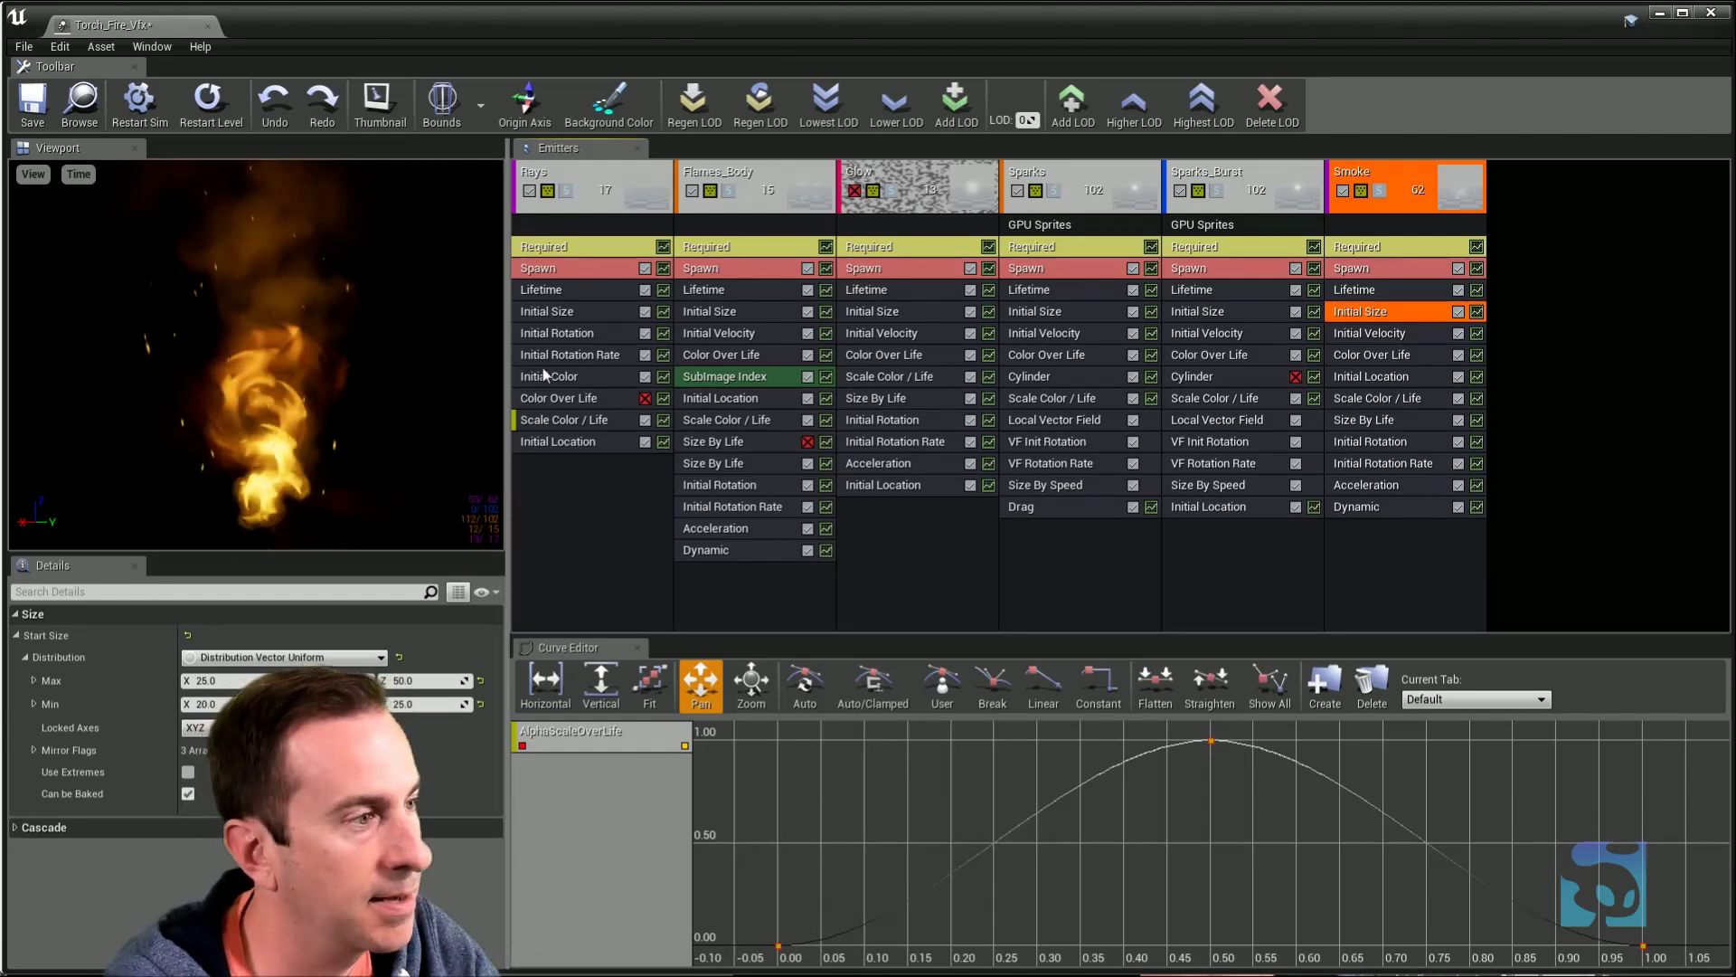
- Inspect the Rays emitter's Initial Color and Color Over Life modules and the Flames_Body emitter's Scale Color / Life module
{"action": "left_click", "coordinate": [568, 377]}
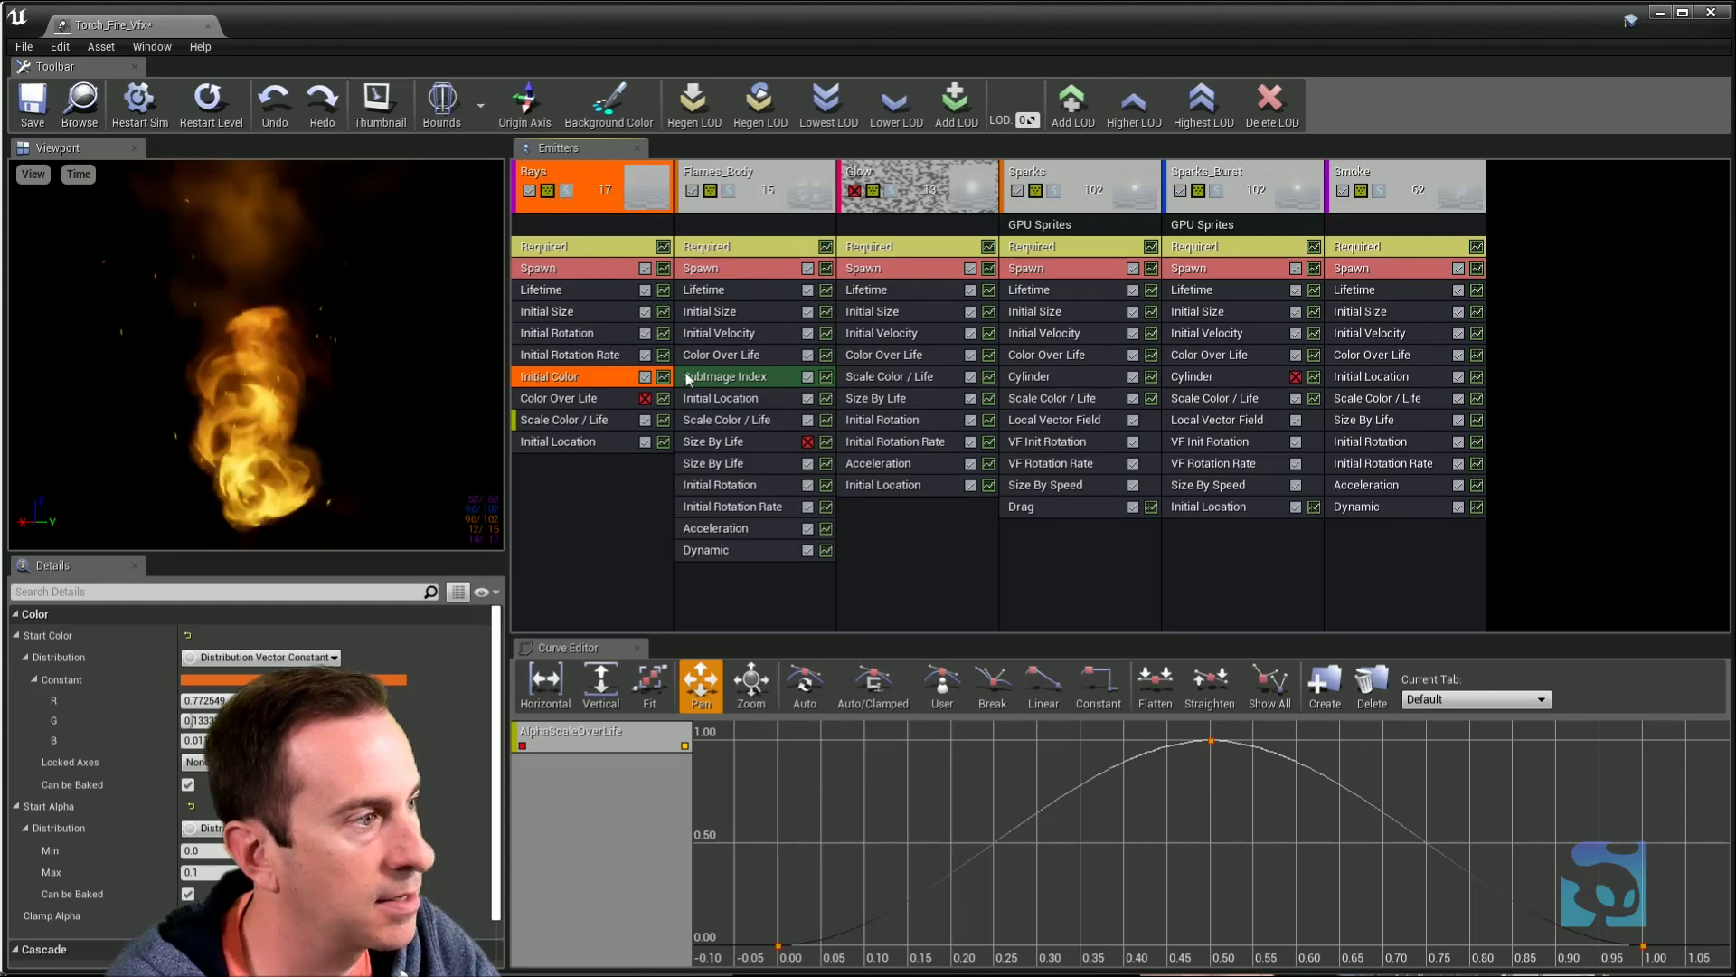
{"action": "left_click", "coordinate": [596, 397]}
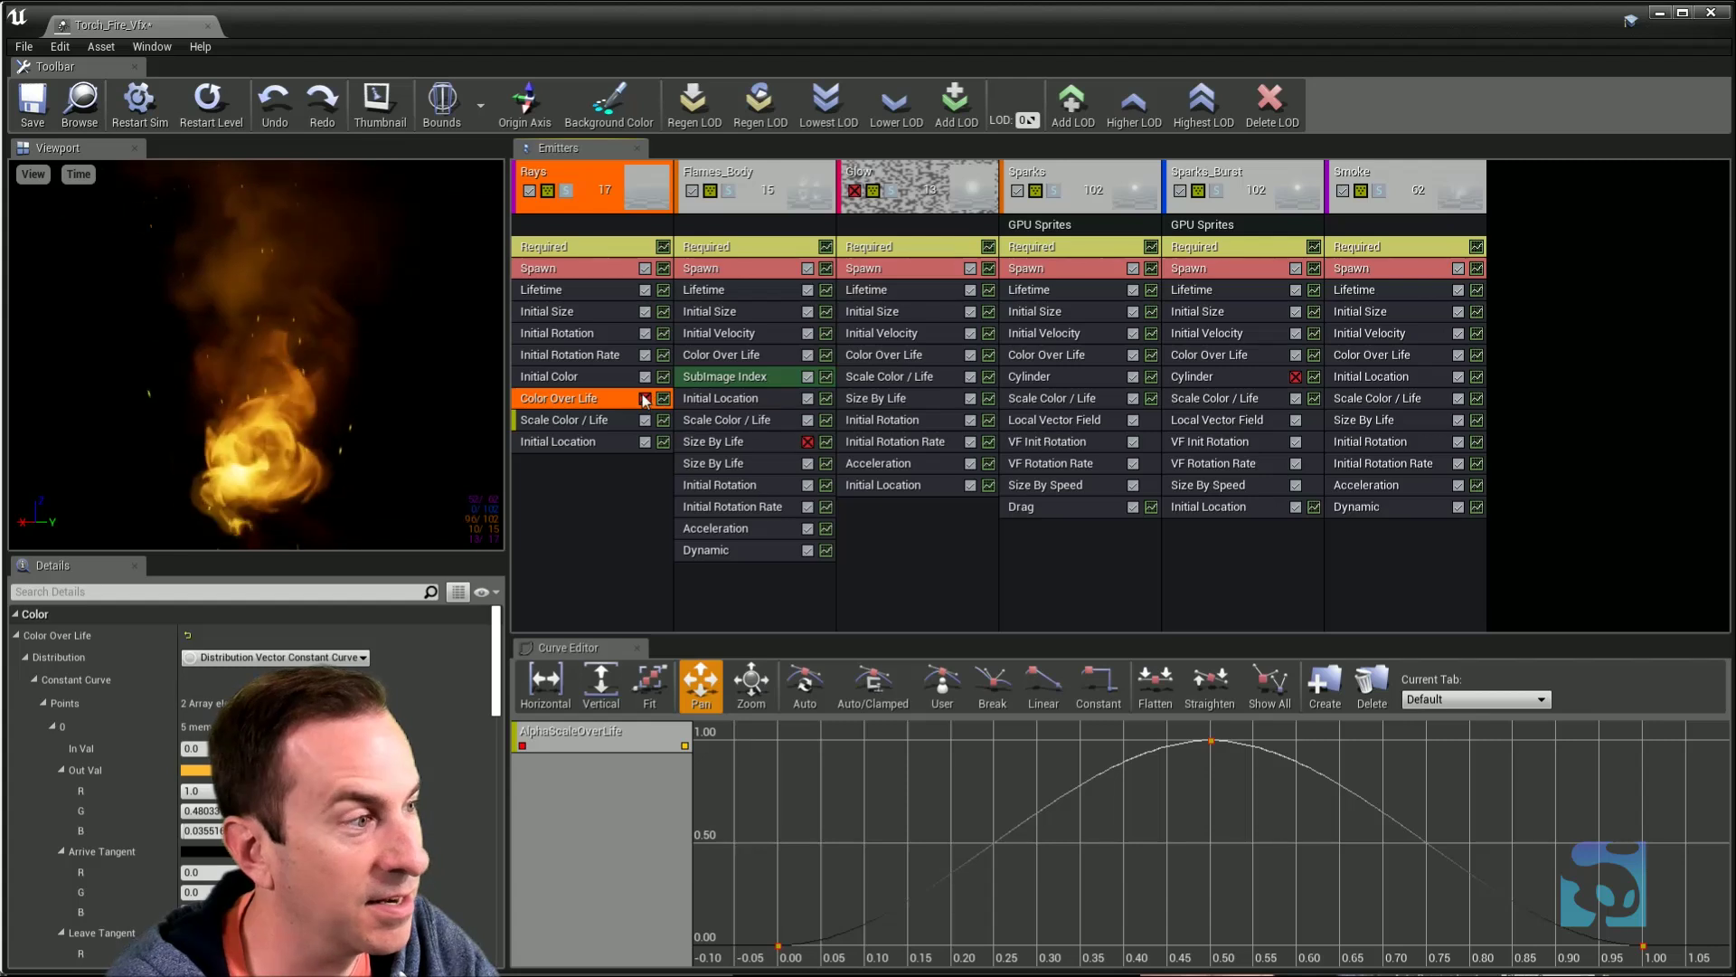
{"action": "left_click", "coordinate": [757, 354]}
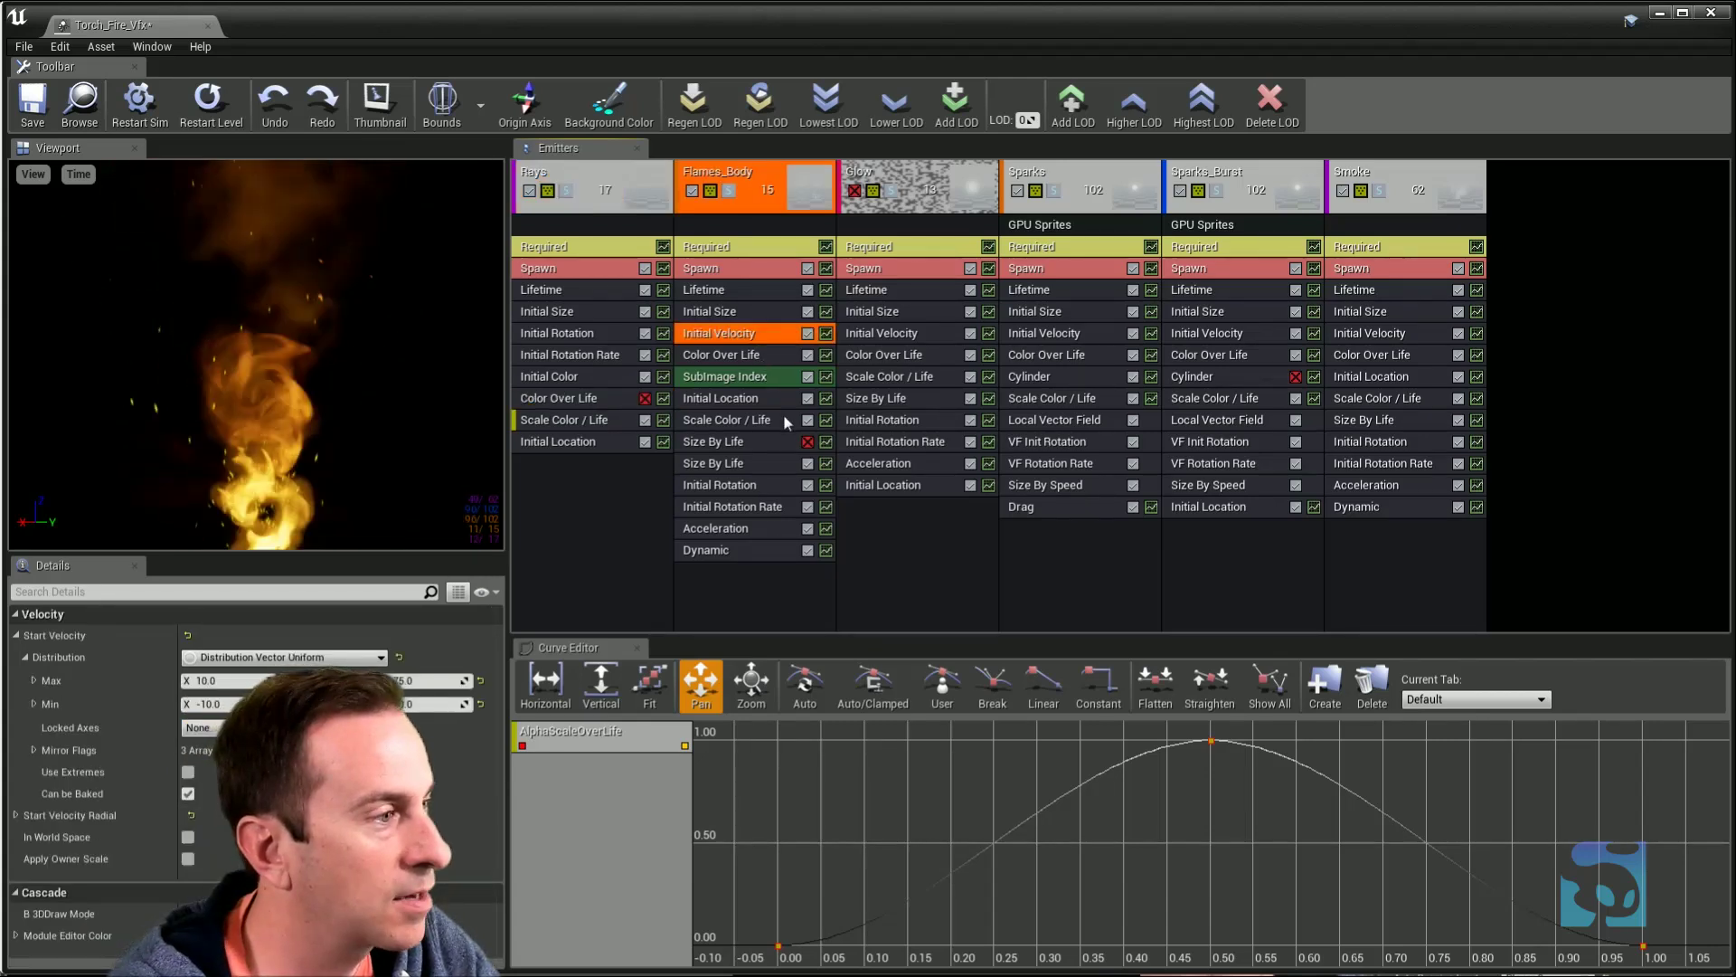
{"action": "left_click", "coordinate": [760, 421]}
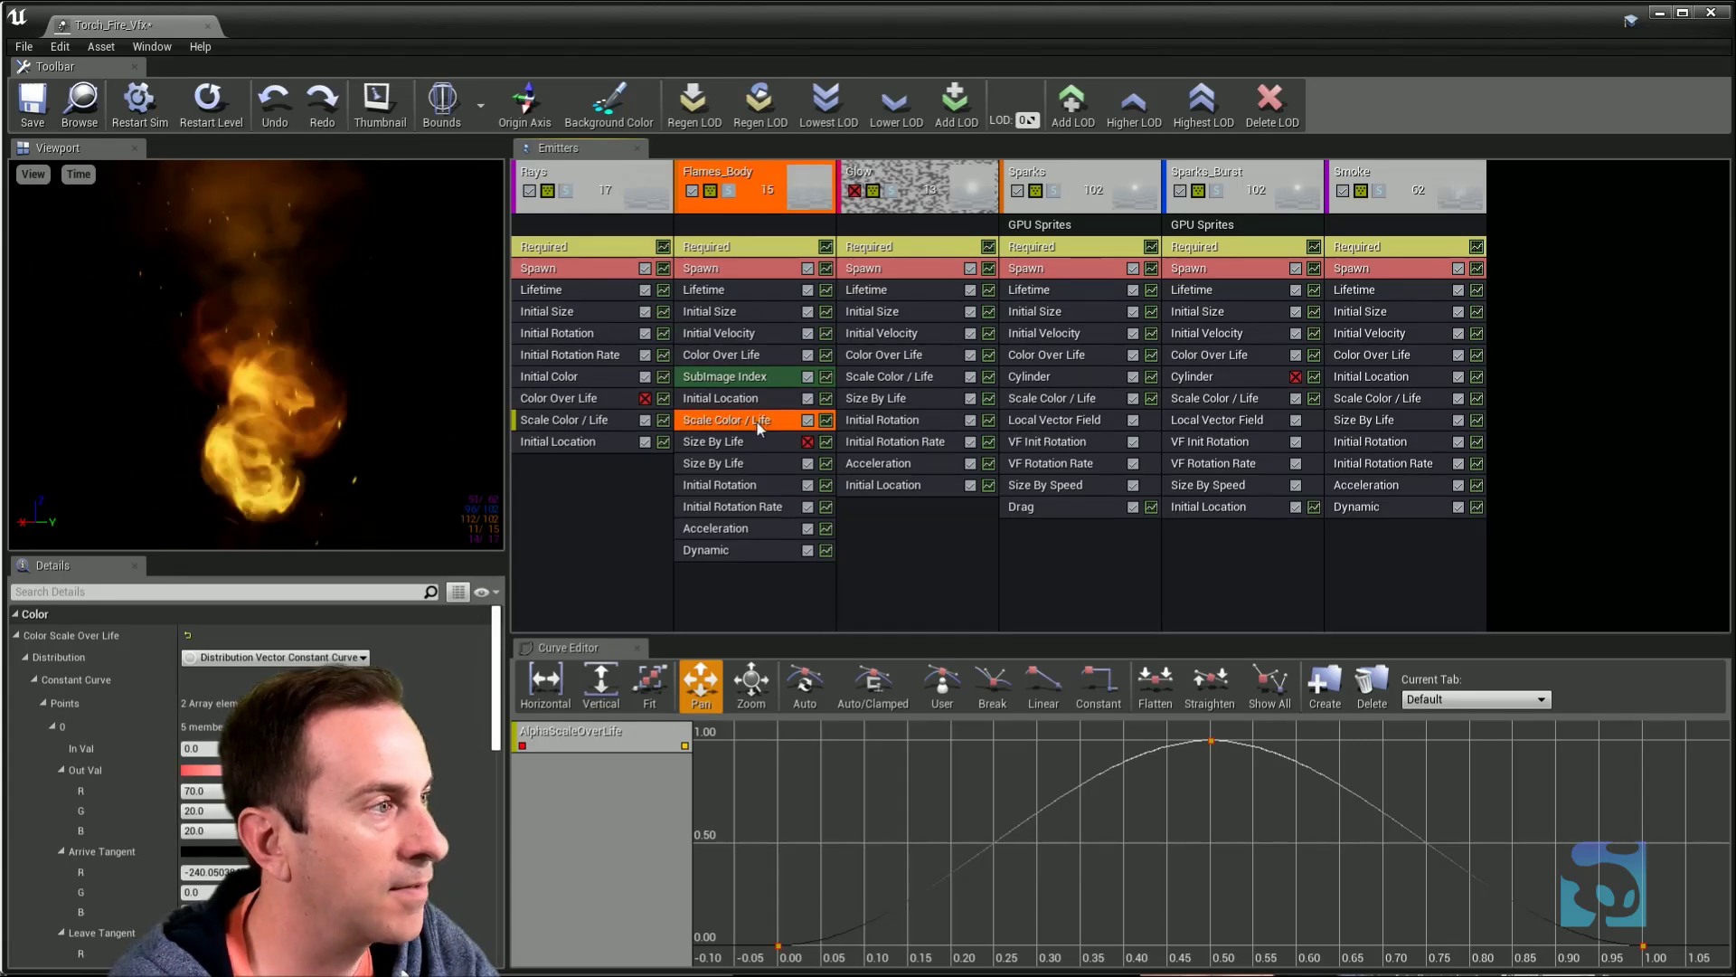
- Solo the Flames_Body emitter and review the constant curve points of its Color Over Life module
{"action": "left_click", "coordinate": [727, 192]}
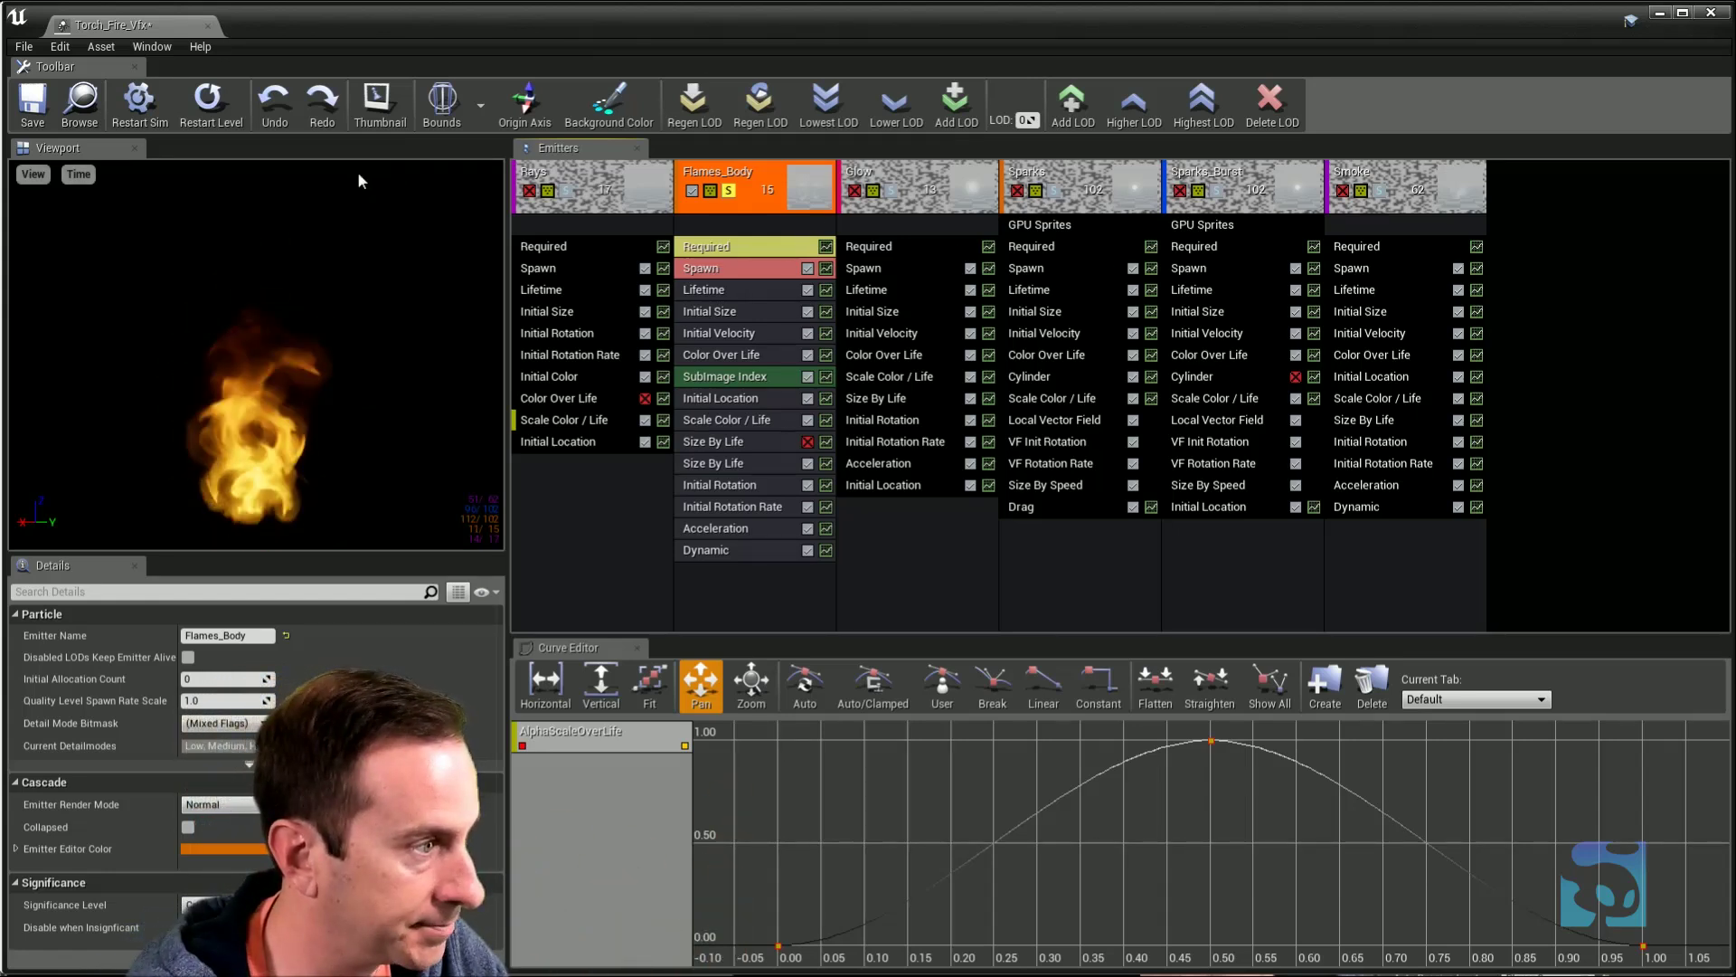
{"action": "left_click", "coordinate": [721, 354]}
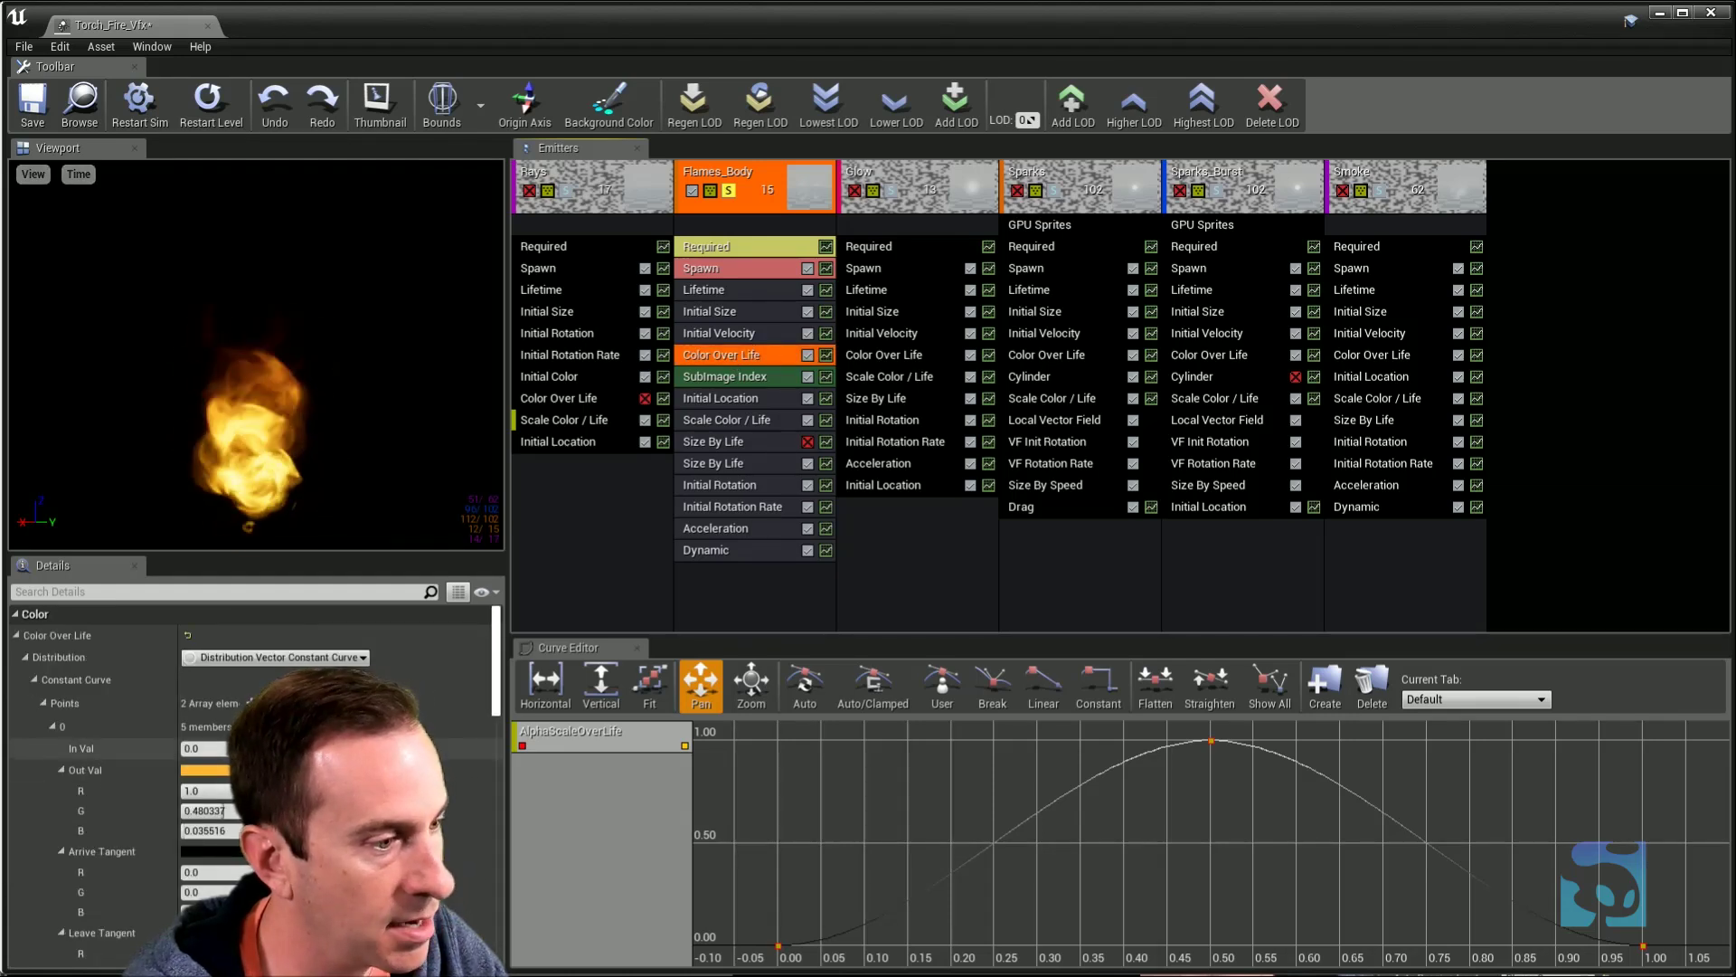
{"action": "scroll", "coordinate": [224, 787], "scroll_direction": "down", "scroll_amount": 2}
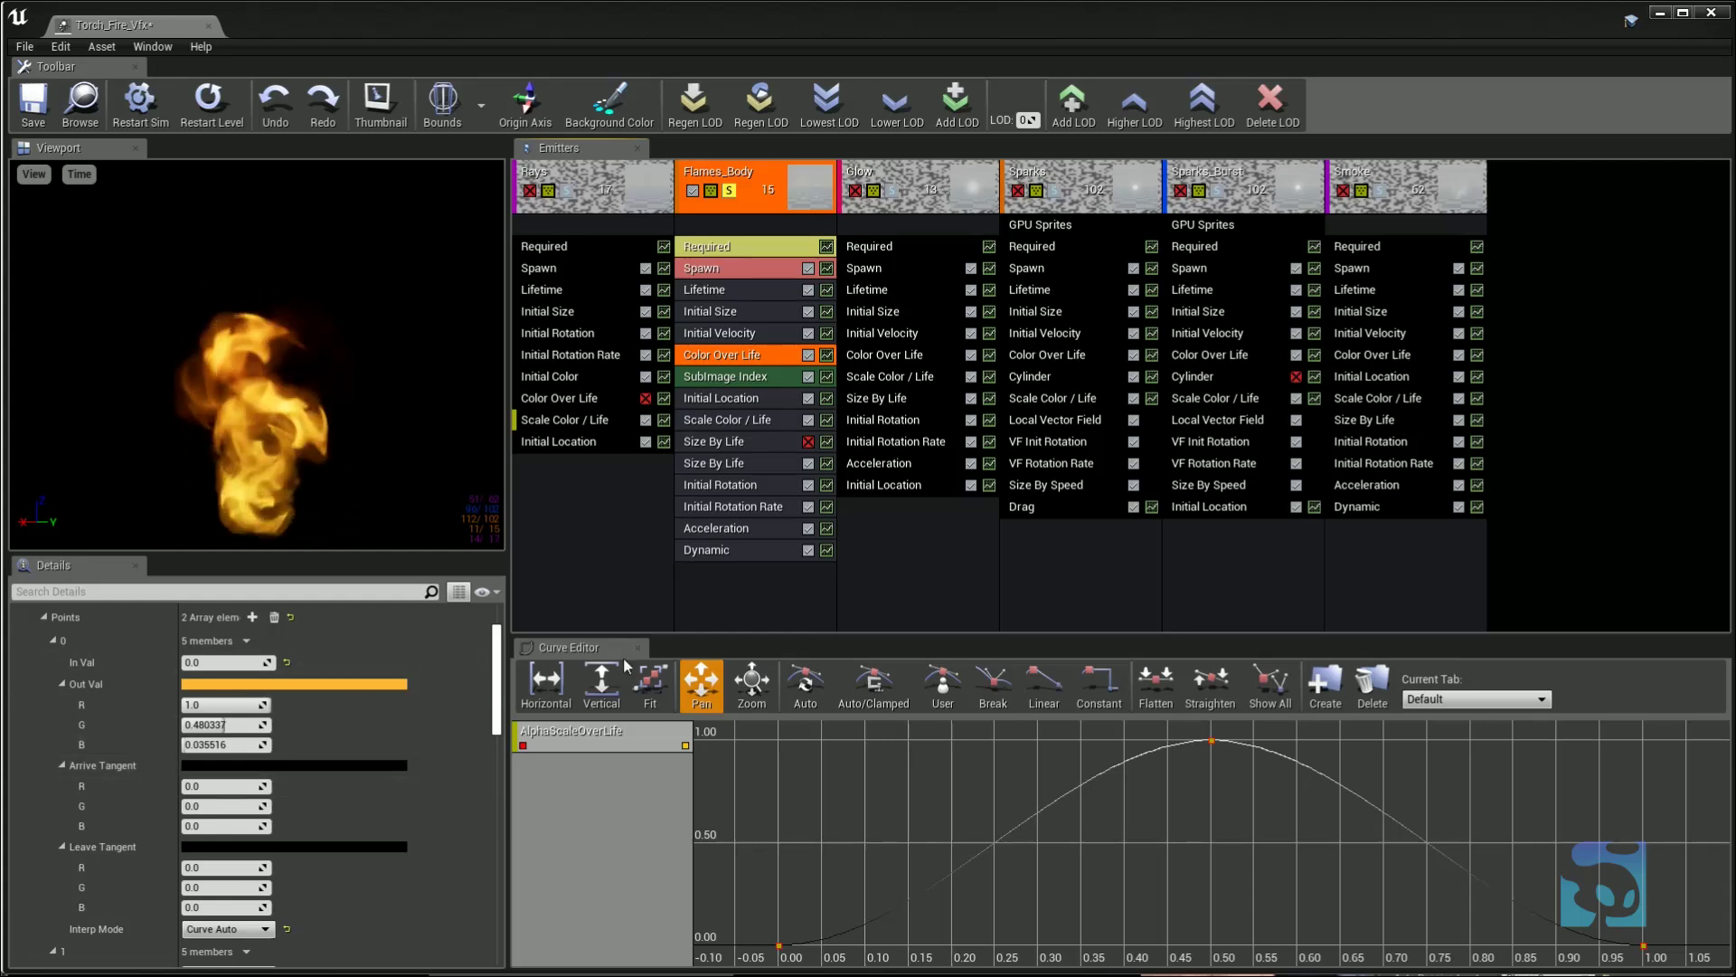
{"action": "left_click_drag", "start_coordinate": [497, 705], "coordinate": [496, 665]}
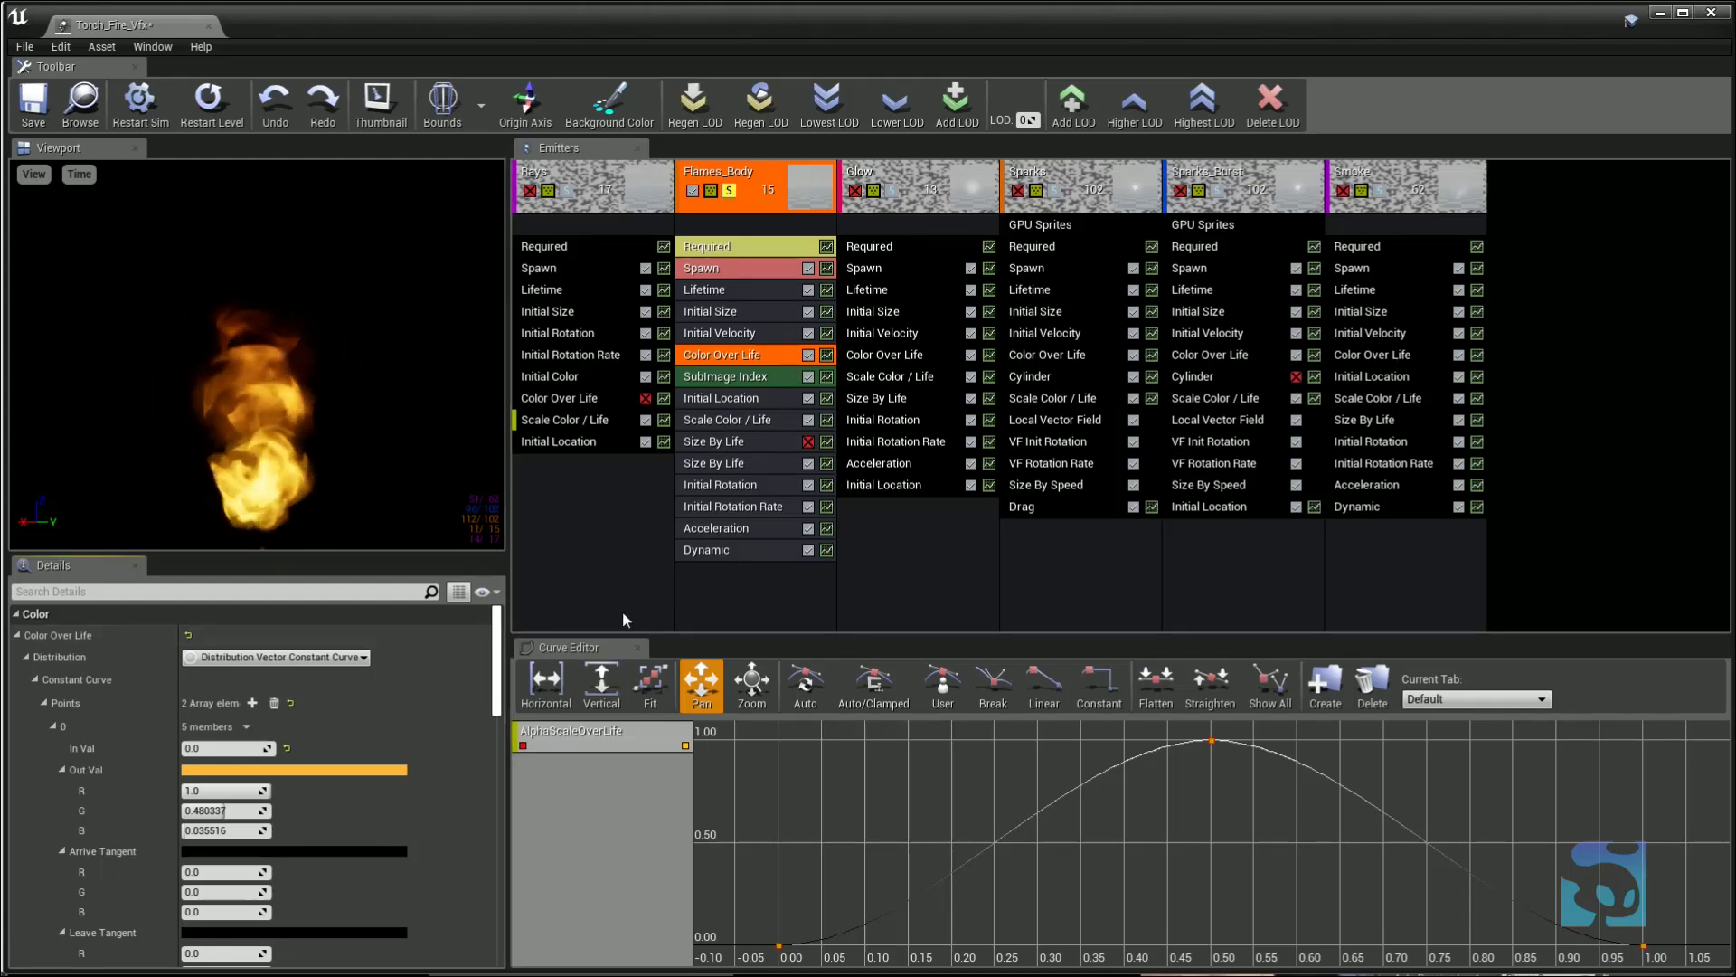
- Graph Flames_Body's Color Over Life, enabled Size By Life and Initial Rotation, plus Sparks' Scale Color / Life, in the Curve Editor
{"action": "left_click", "coordinate": [827, 355]}
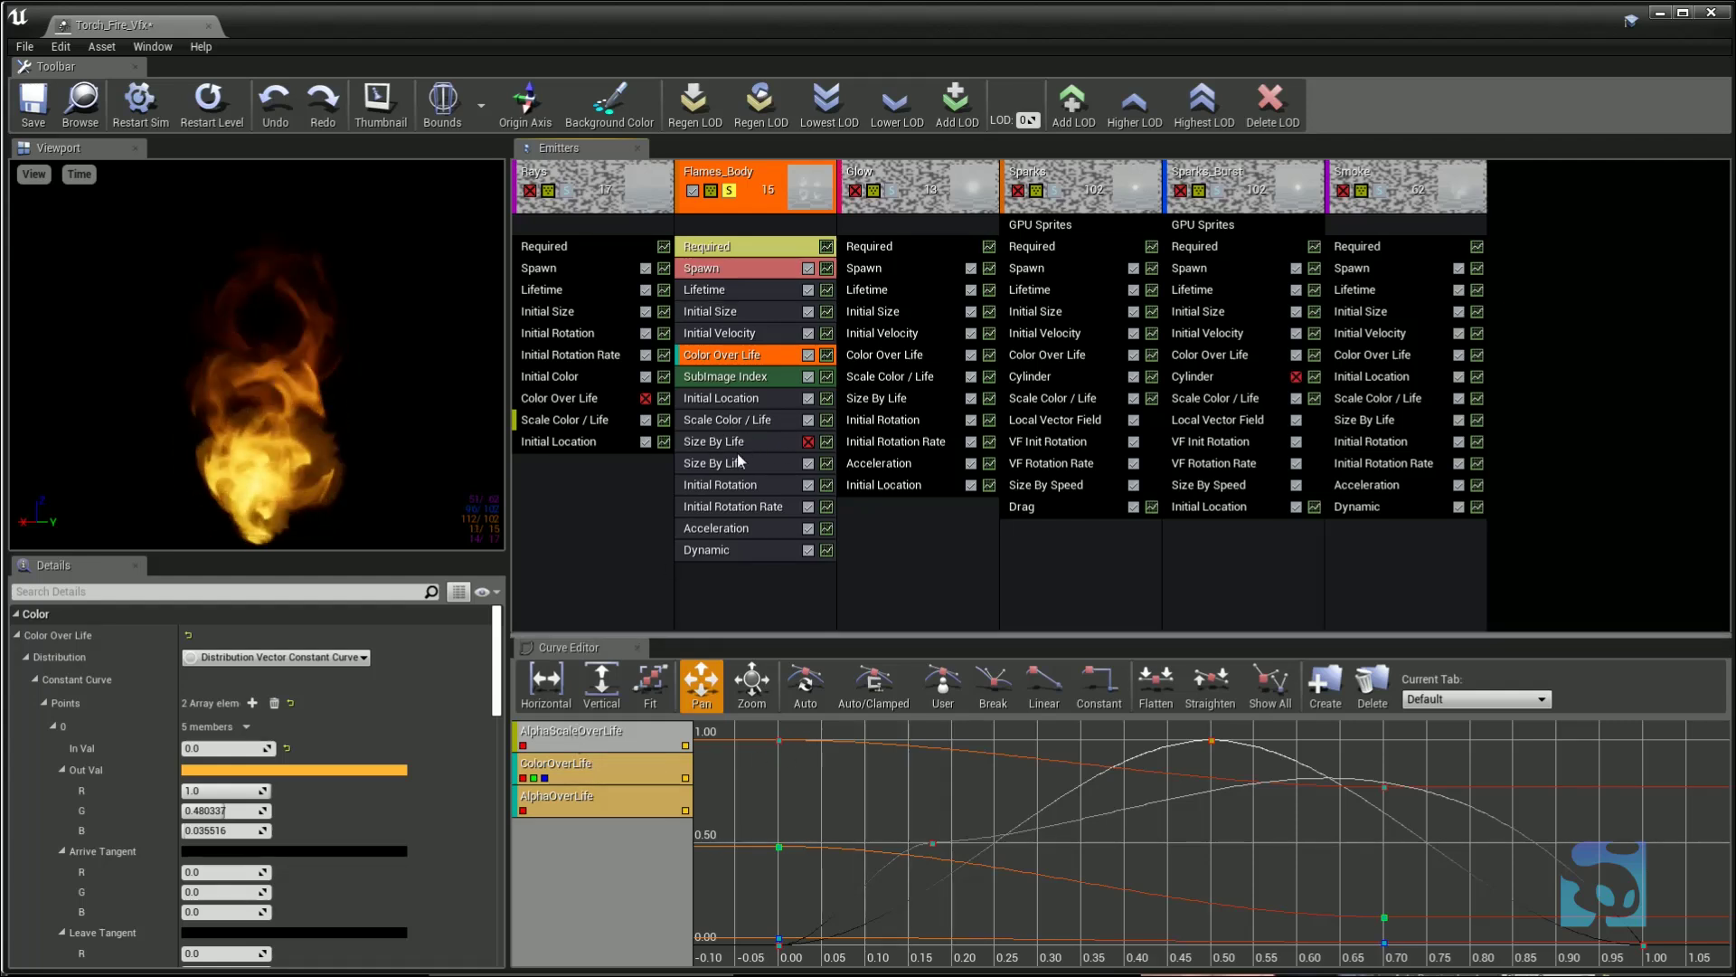
{"action": "left_click", "coordinate": [827, 461]}
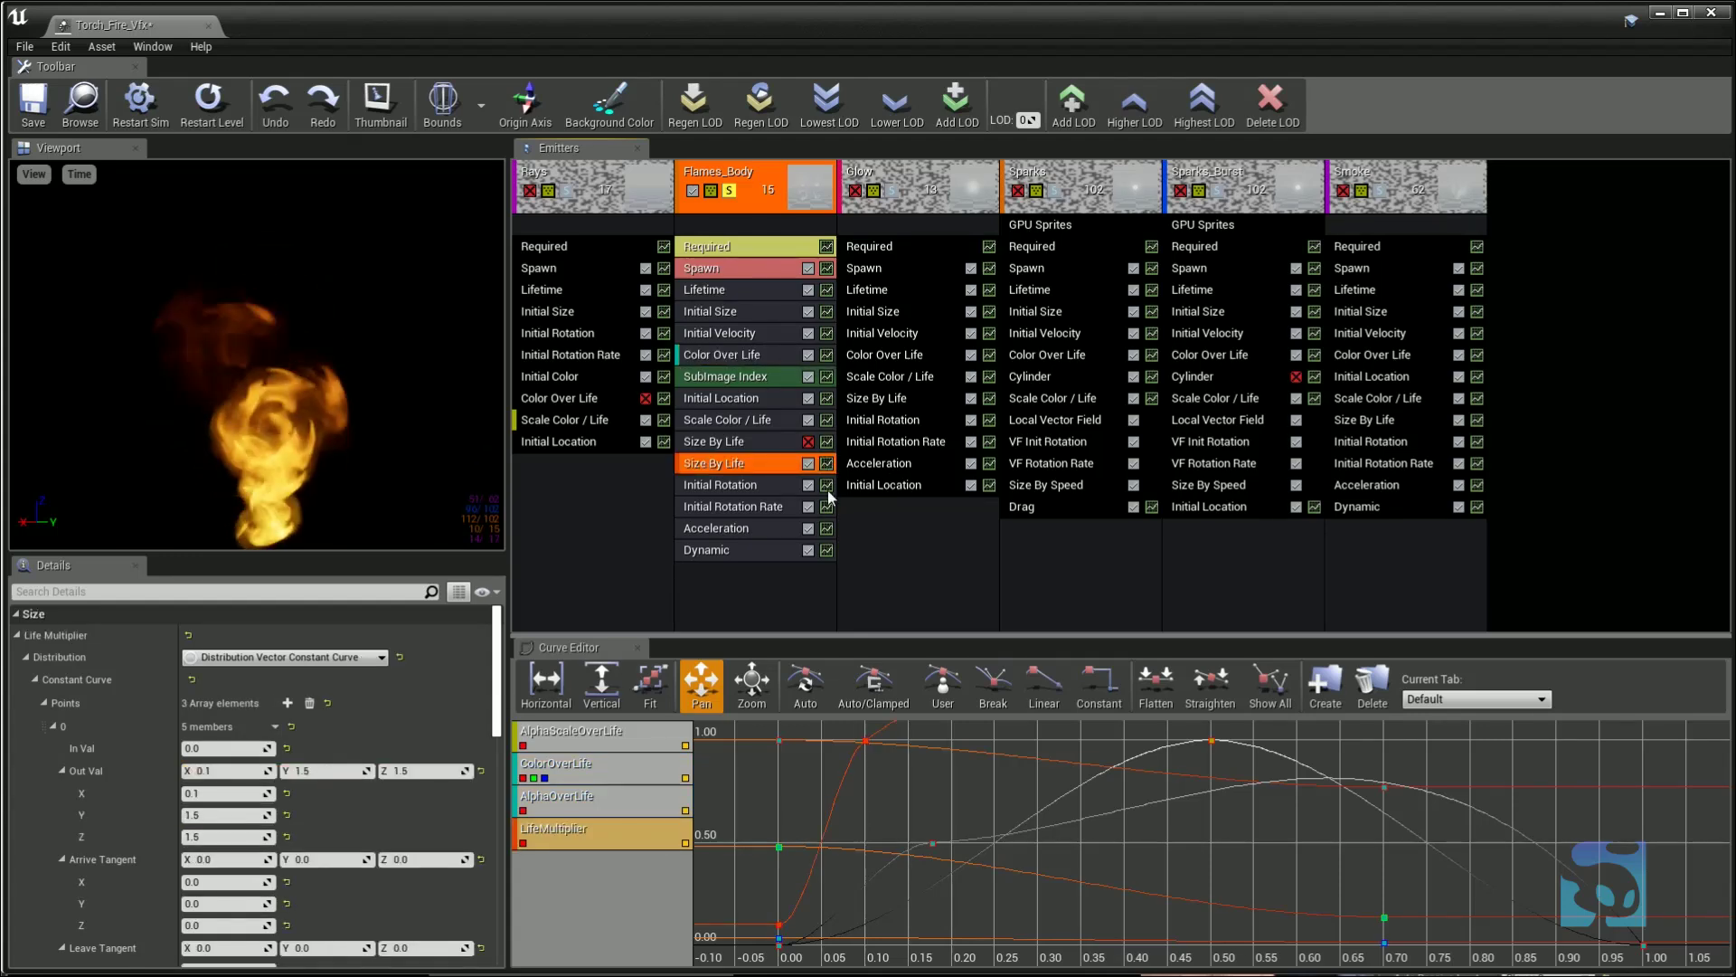
{"action": "left_click", "coordinate": [827, 486]}
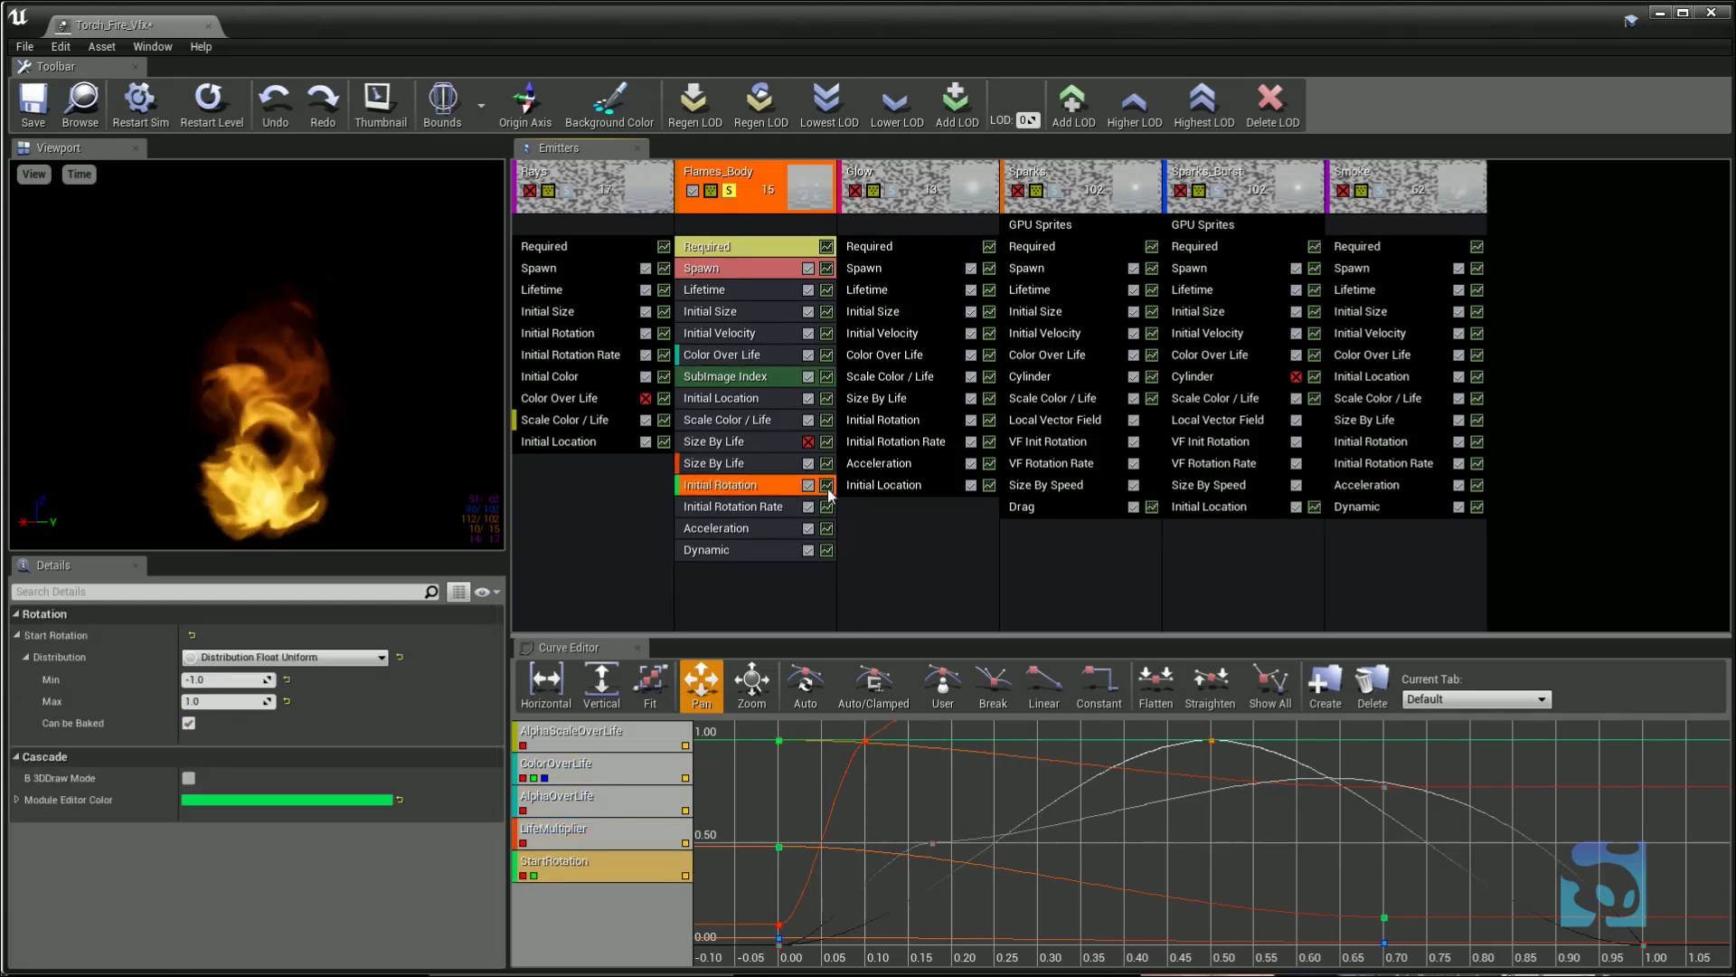
{"action": "left_click", "coordinate": [1152, 400]}
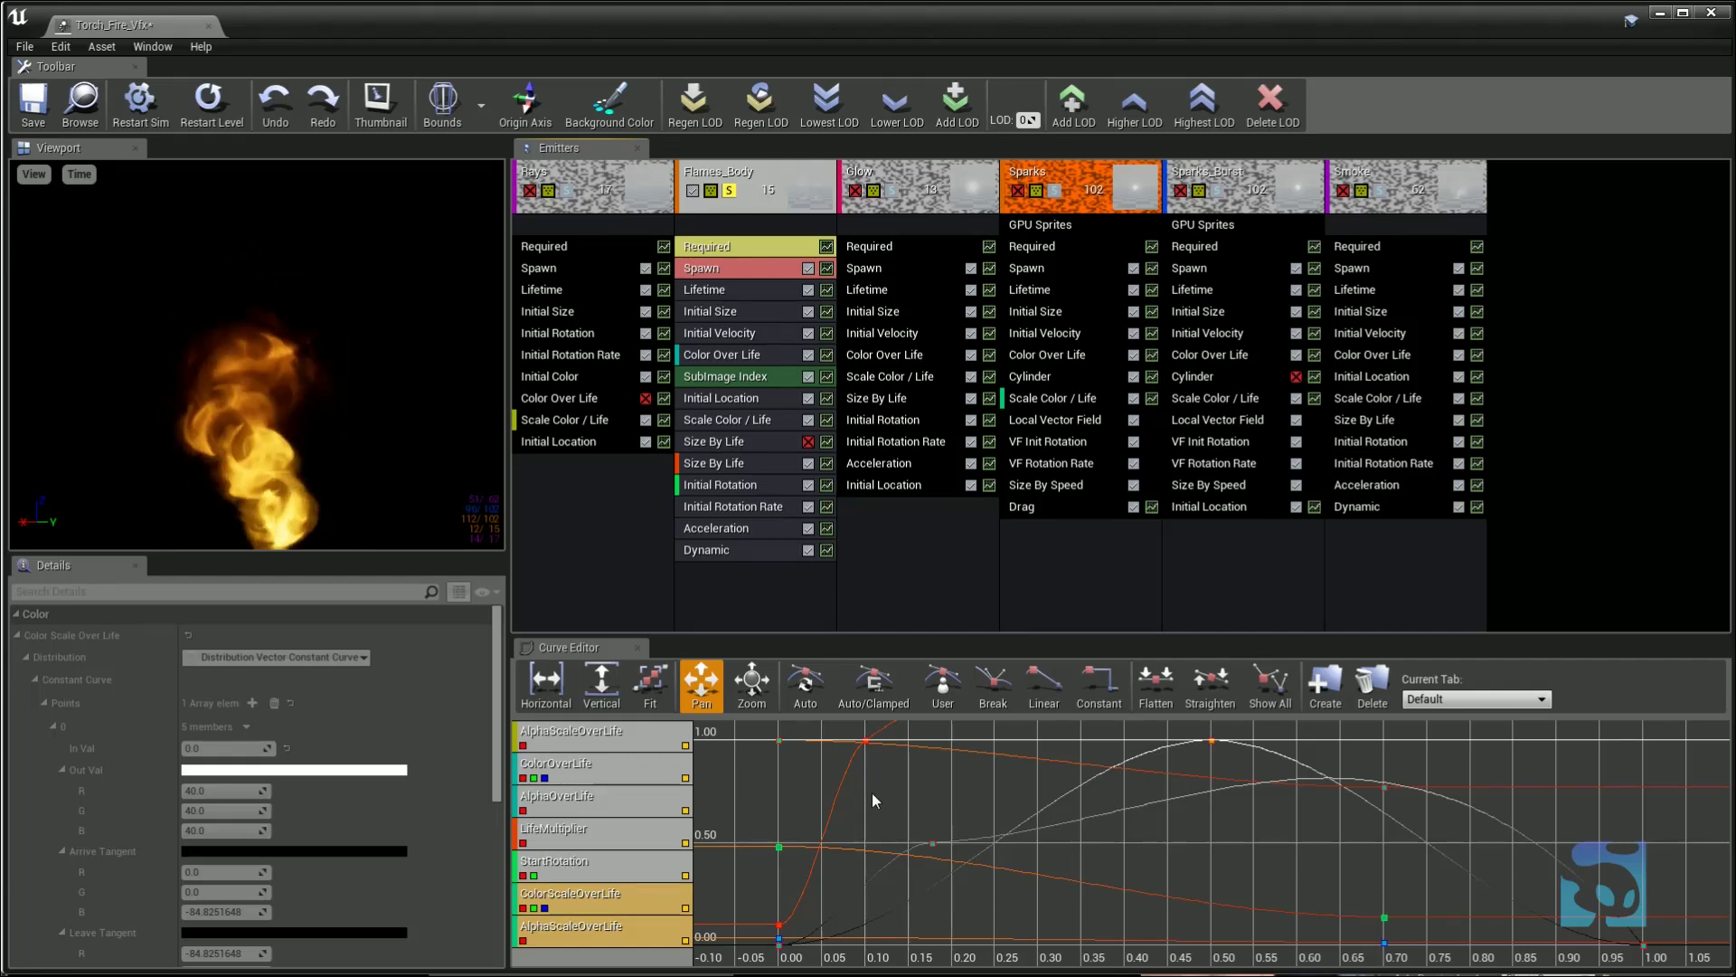
- Remove all curves from the Curve Editor and graph only Flames_Body's Scale Color / Life, fitted to the view
{"action": "right_click", "coordinate": [572, 773]}
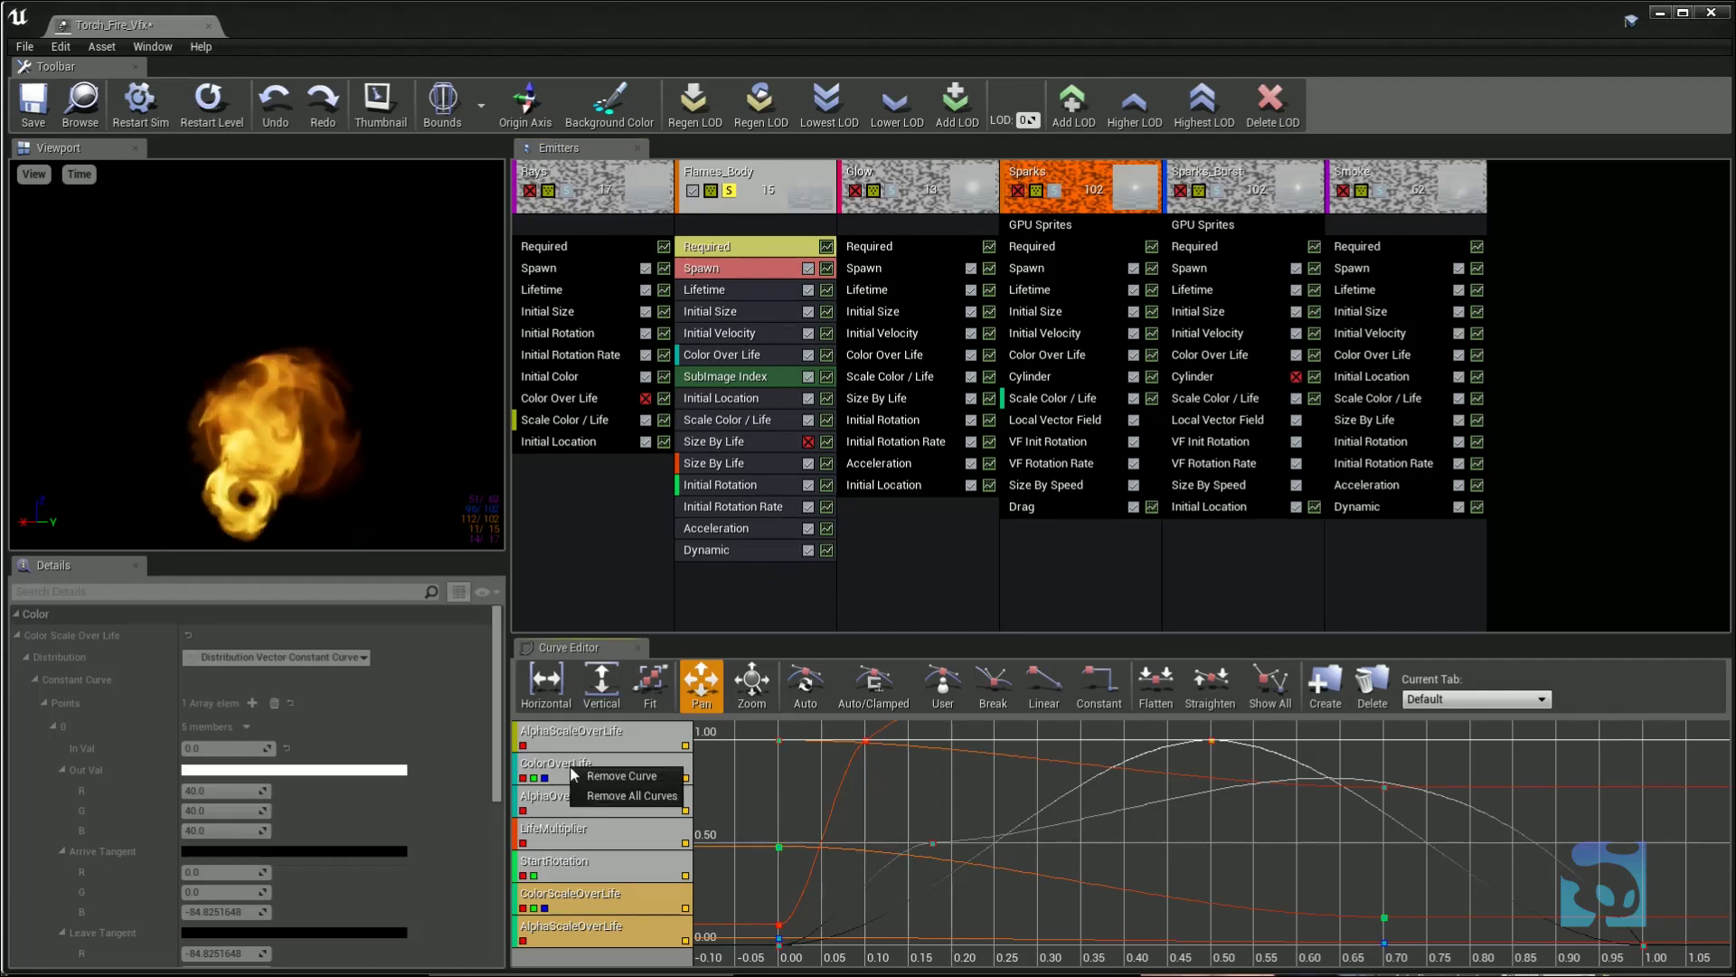
{"action": "left_click", "coordinate": [640, 797]}
{"action": "left_click", "coordinate": [915, 592]}
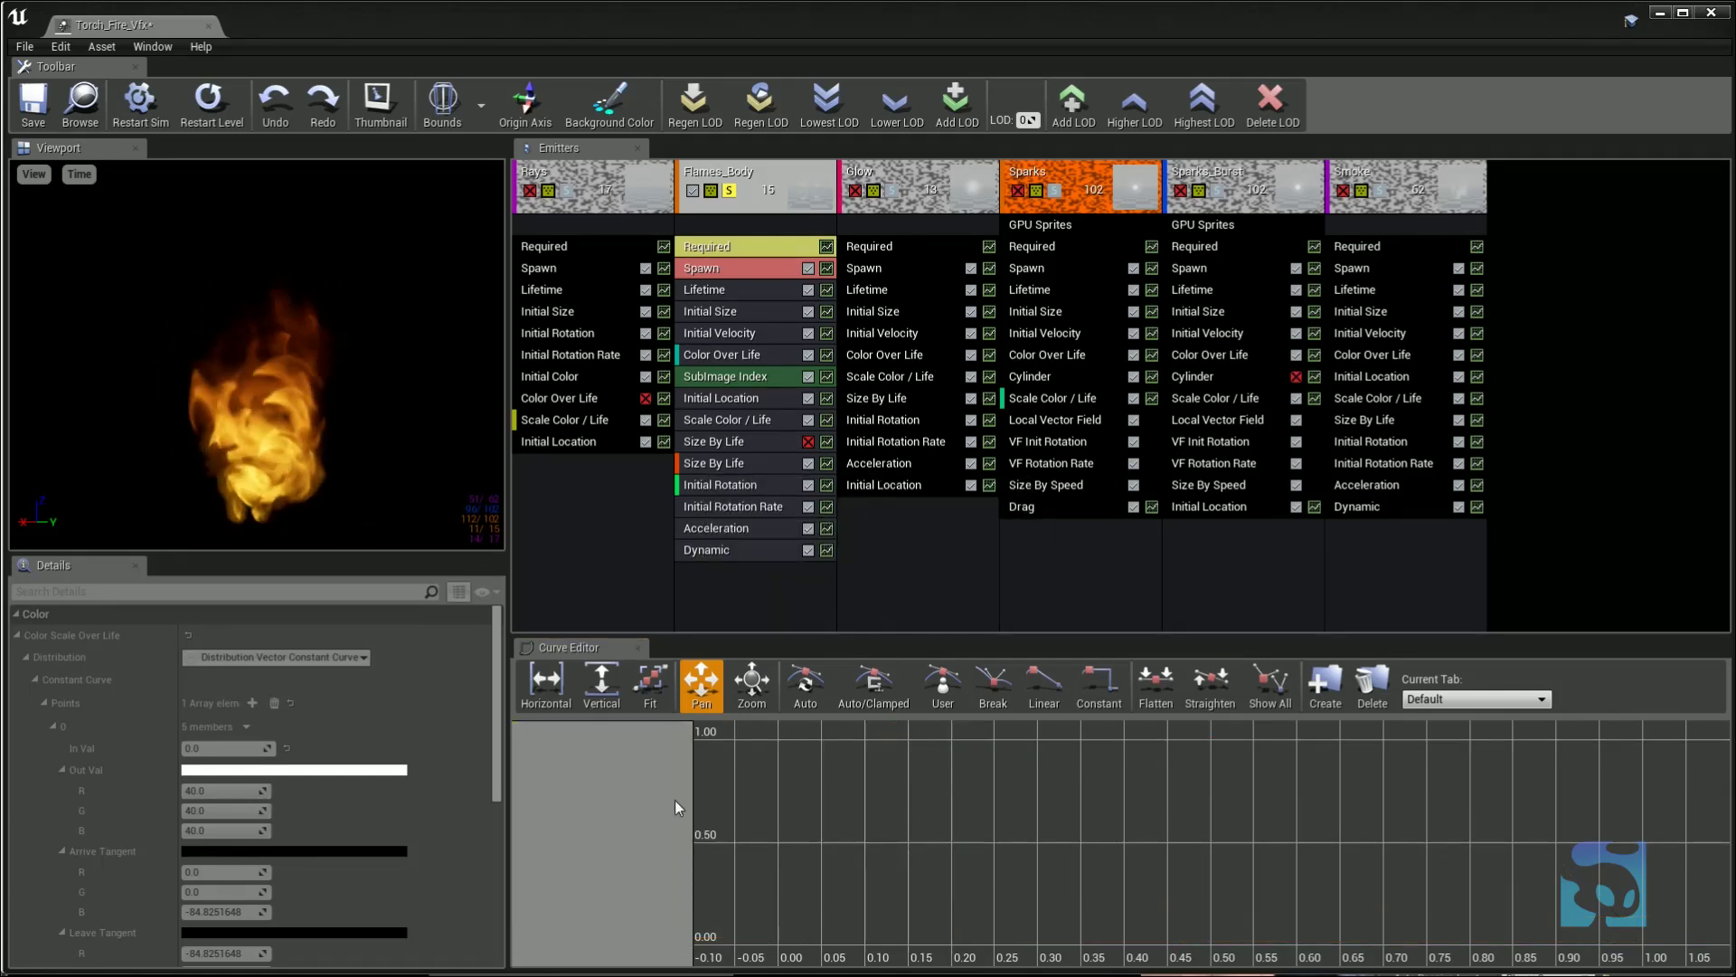
{"action": "left_click", "coordinate": [826, 419]}
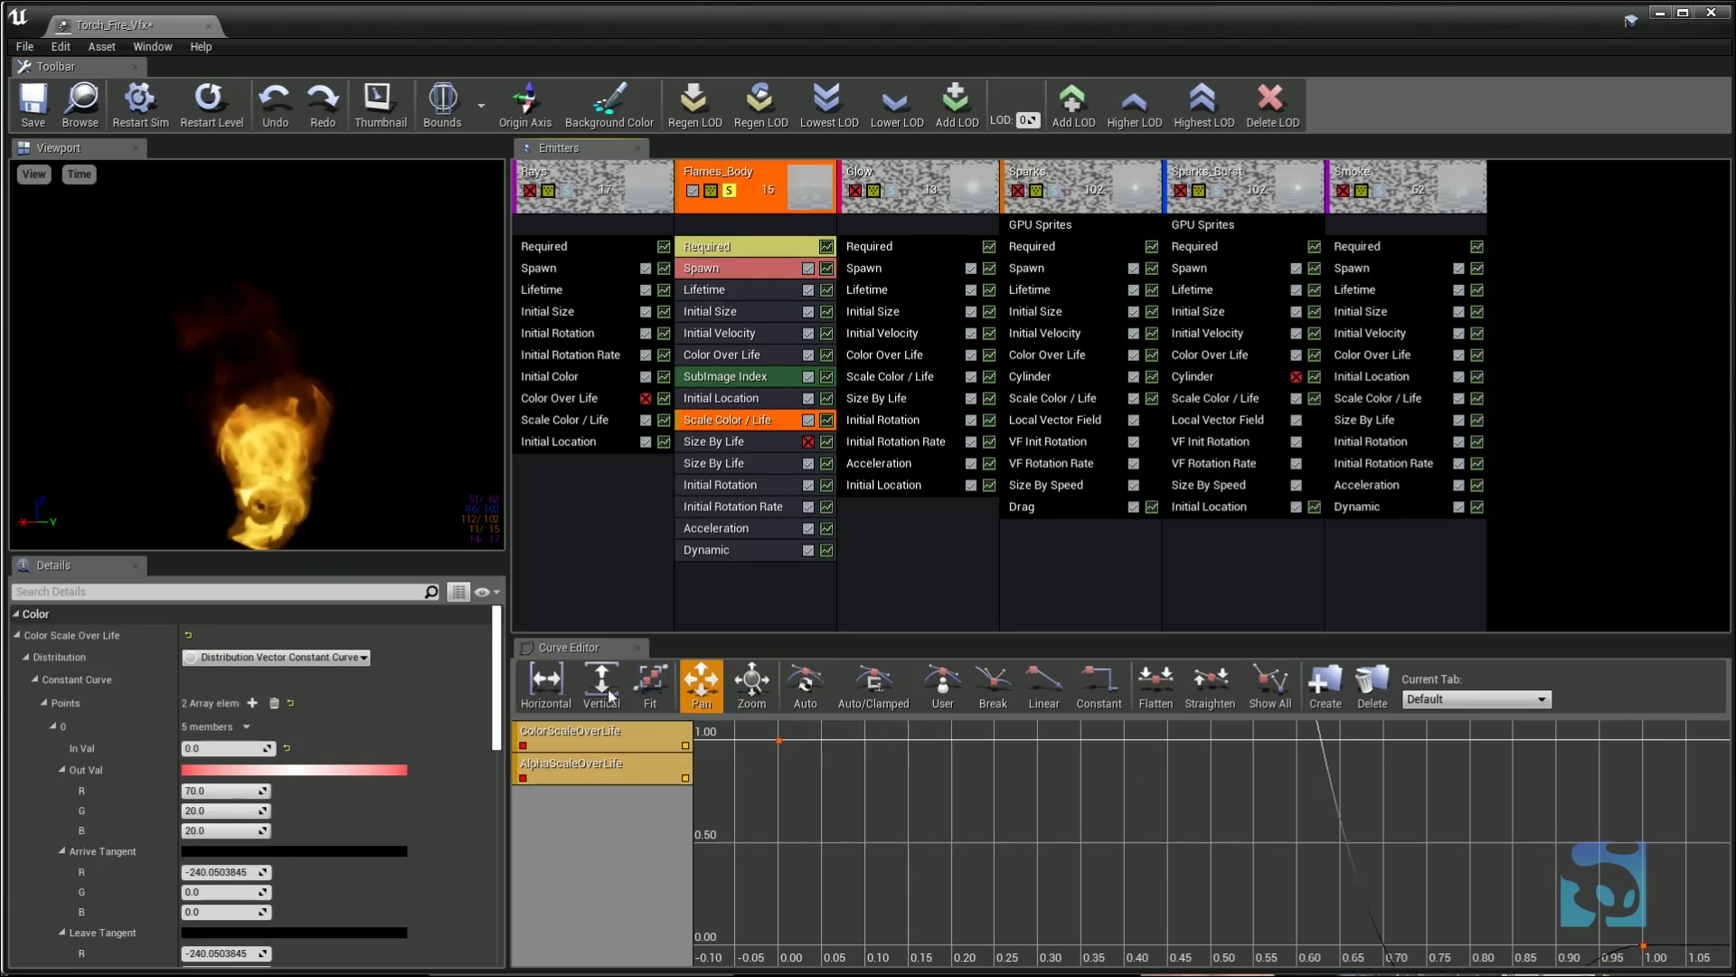
{"action": "left_click", "coordinate": [651, 686]}
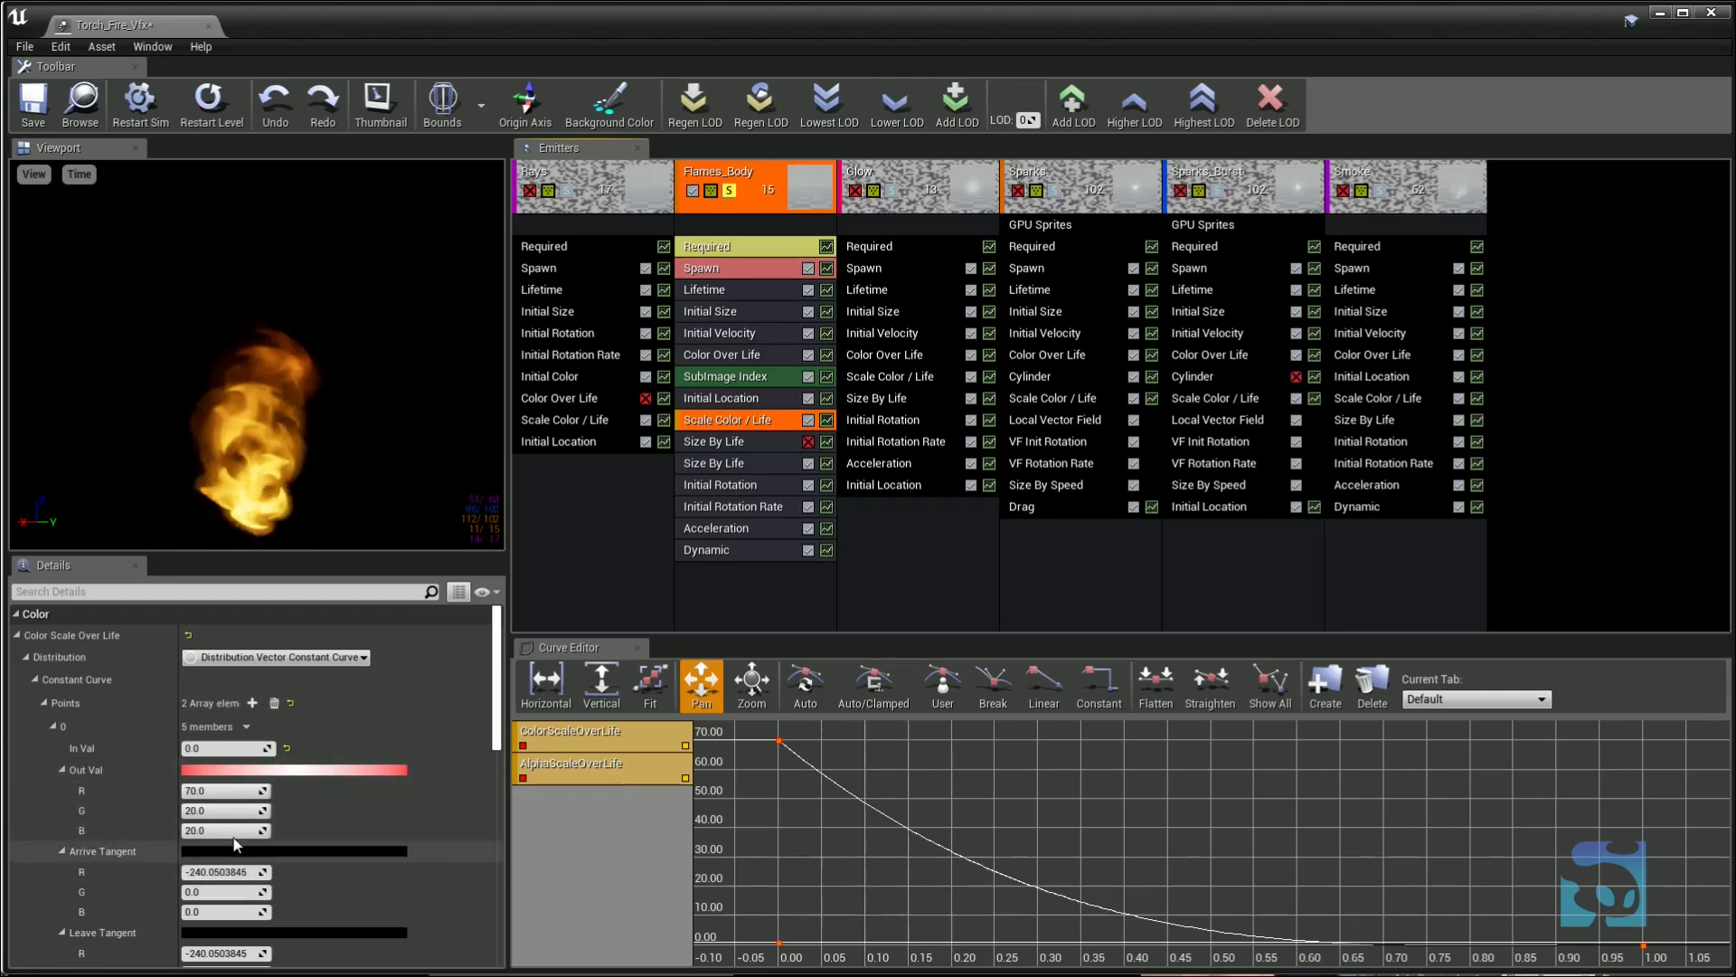
- Collapse the Arrive Tangent of point 0 in Color Scale Over Life and select the curve's key at time 0
{"action": "scroll", "coordinate": [154, 765], "scroll_direction": "down", "scroll_amount": 2}
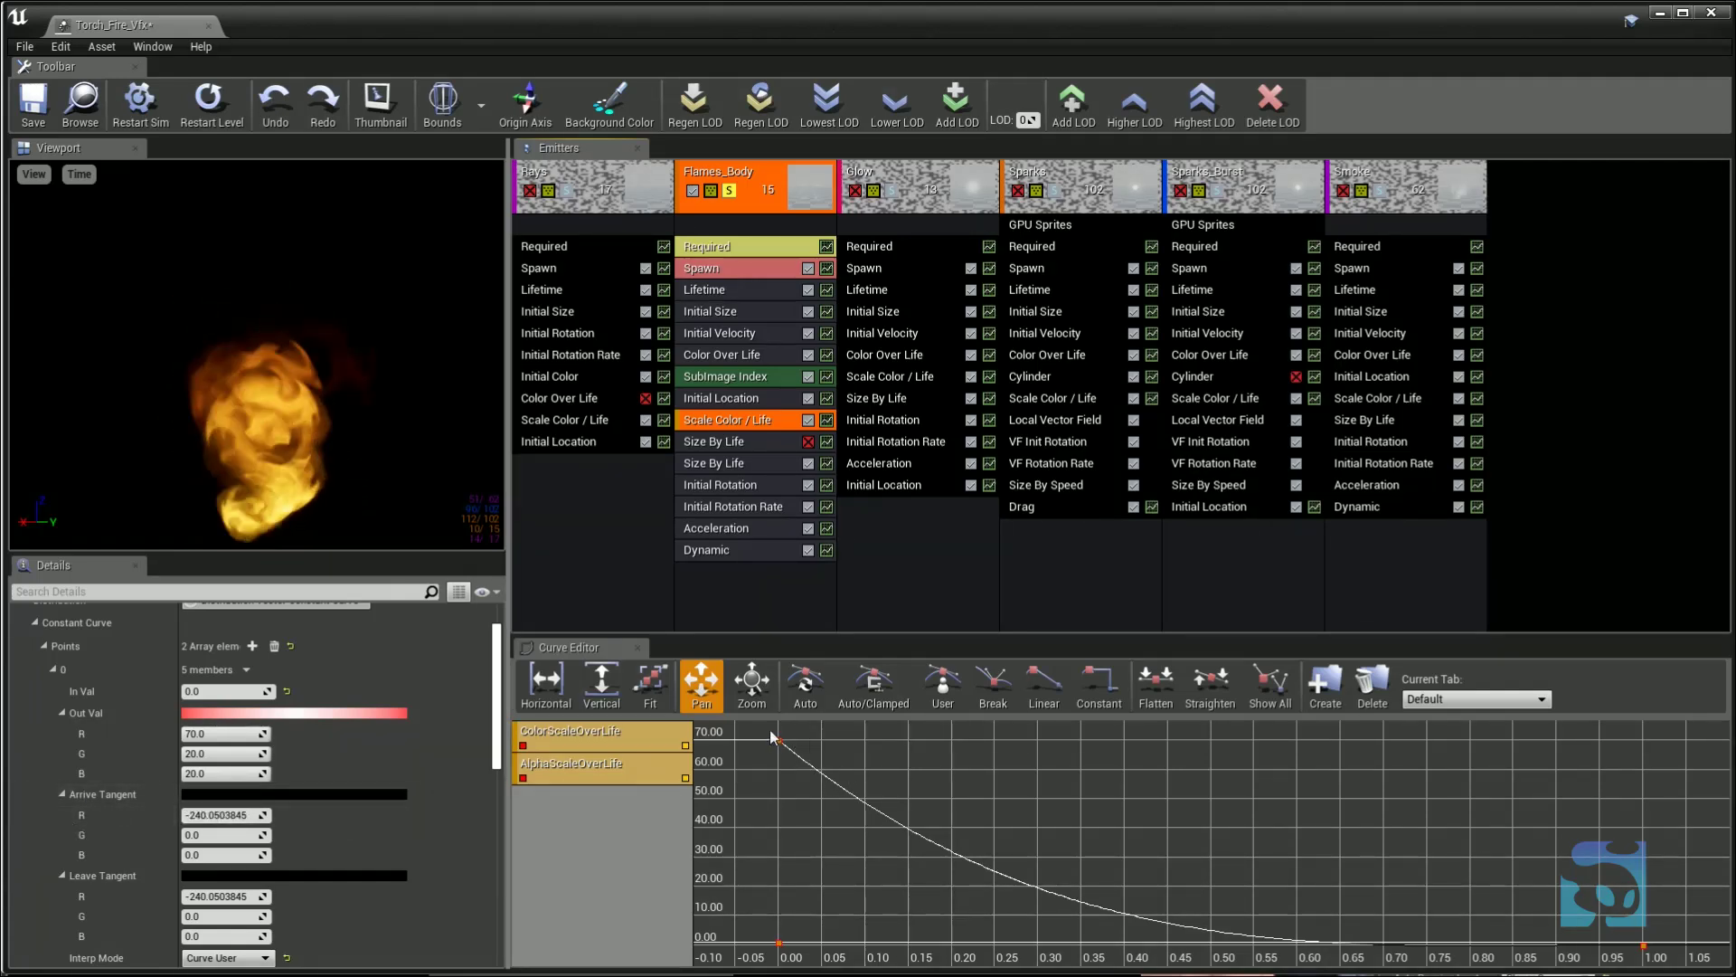
{"action": "left_click", "coordinate": [62, 794]}
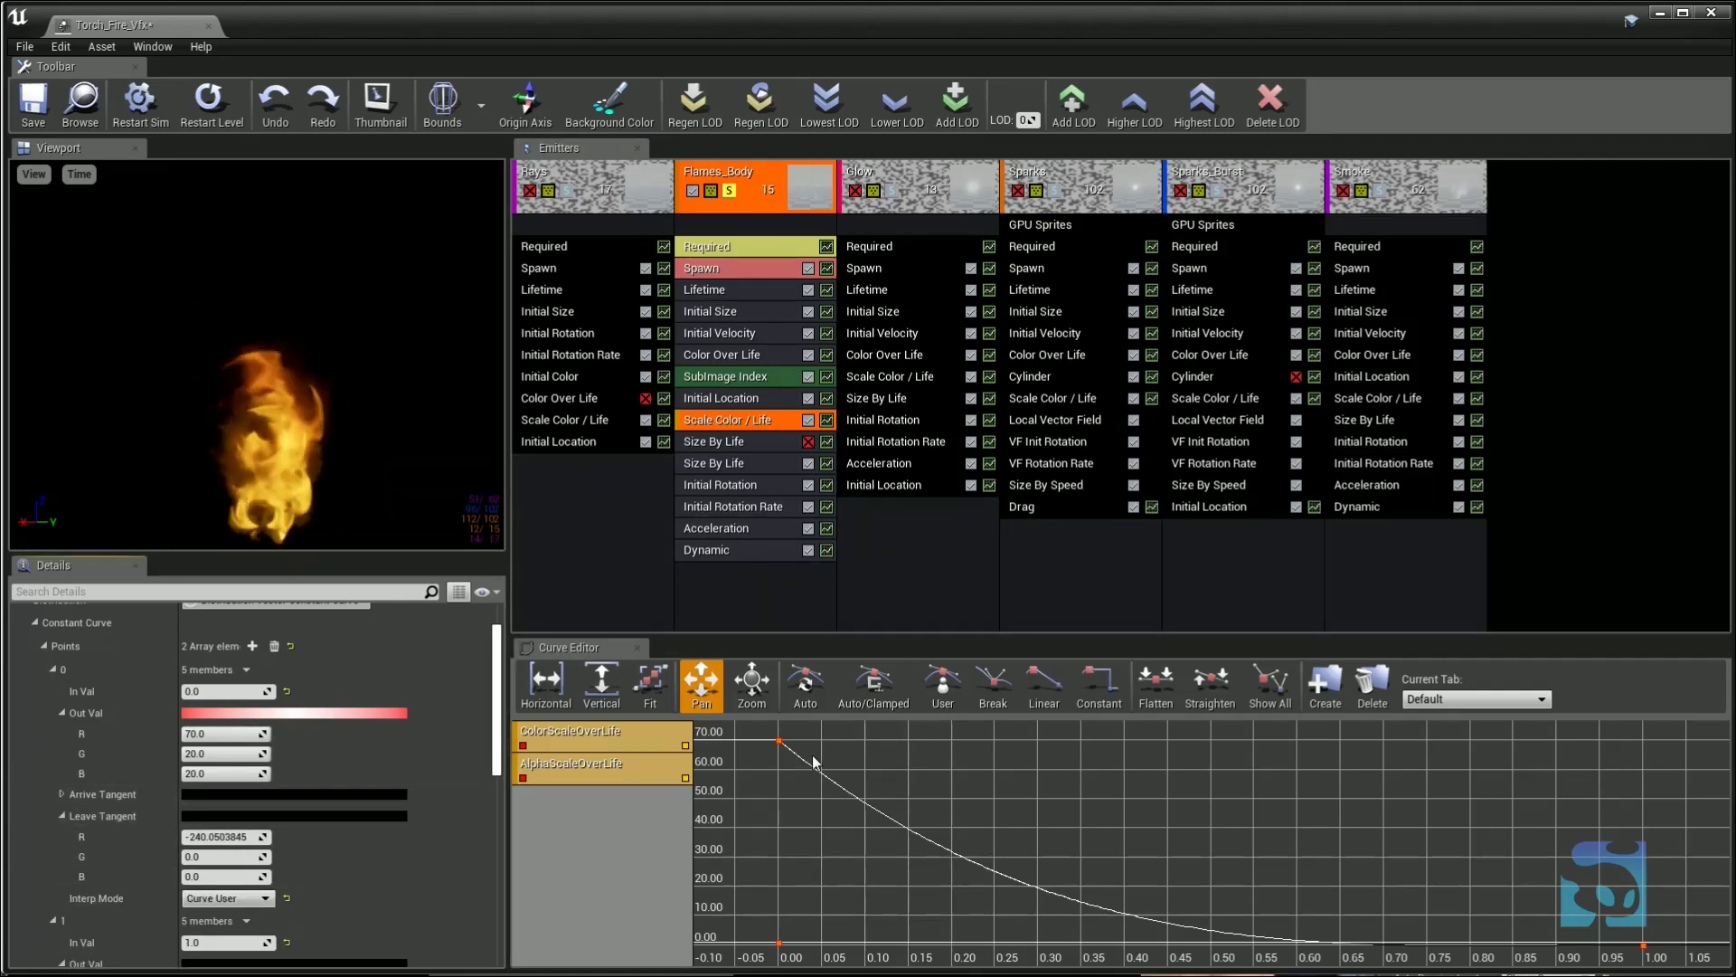
{"action": "left_click", "coordinate": [779, 742]}
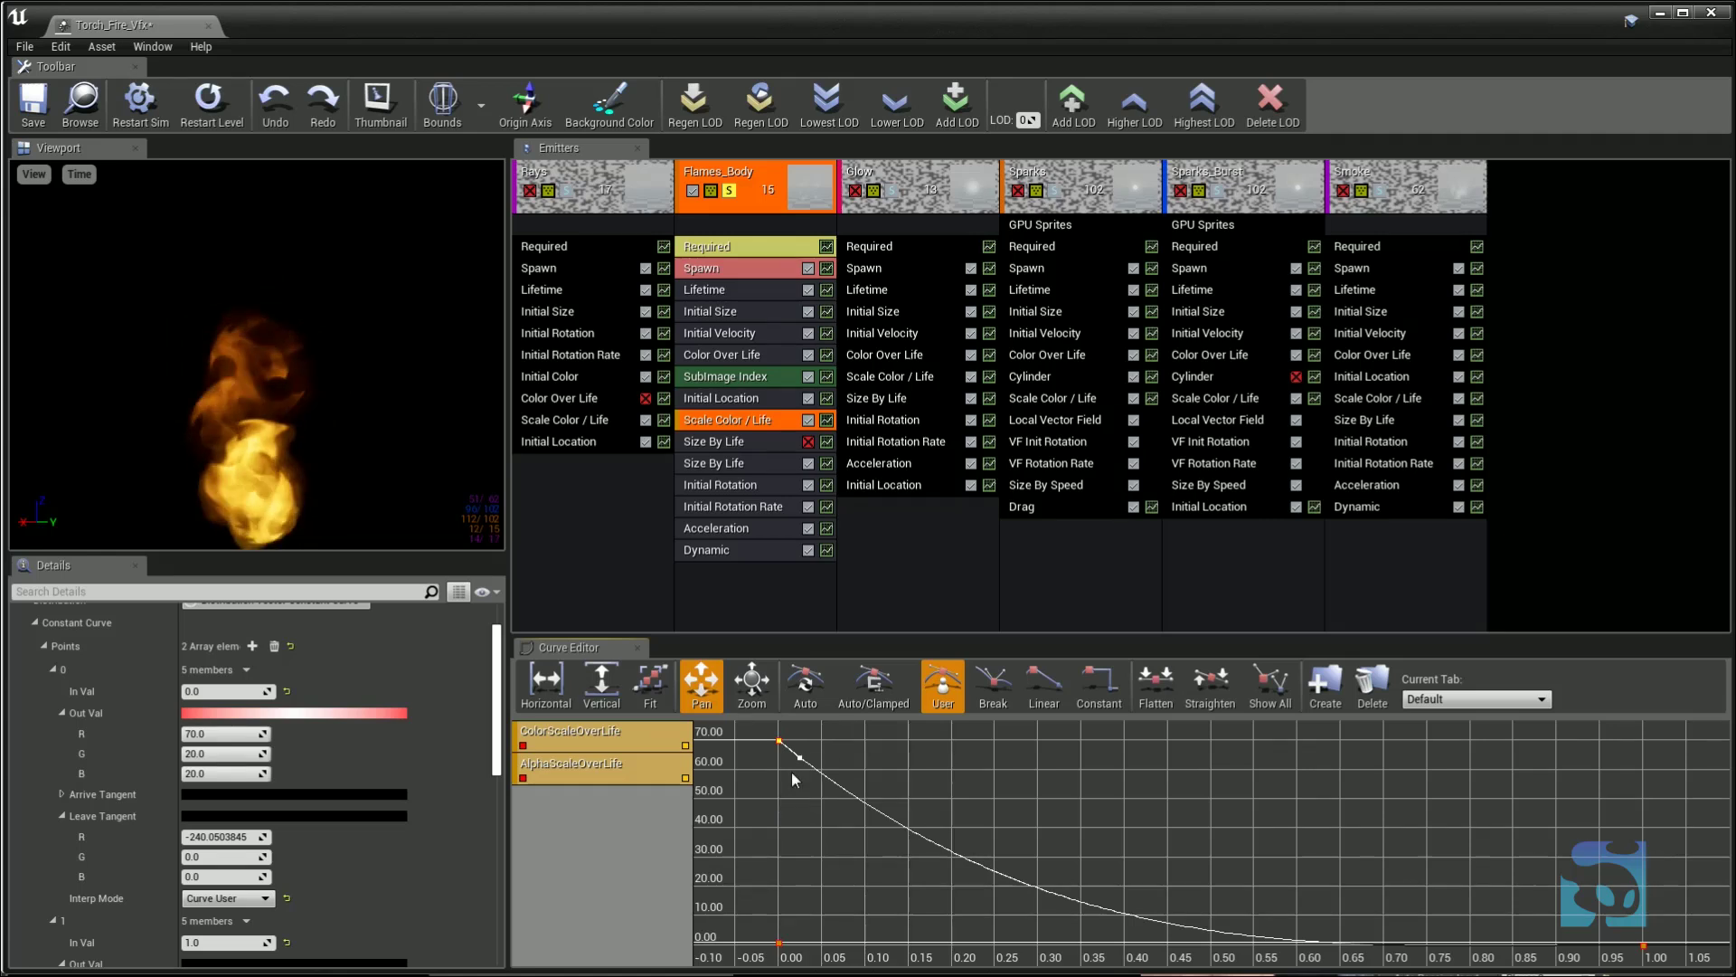
- Compare the In Val and Out Val settings of points 0 and 1 in Flames_Body's Color Scale Over Life curve
{"action": "scroll", "coordinate": [295, 779], "scroll_direction": "up", "scroll_amount": 2}
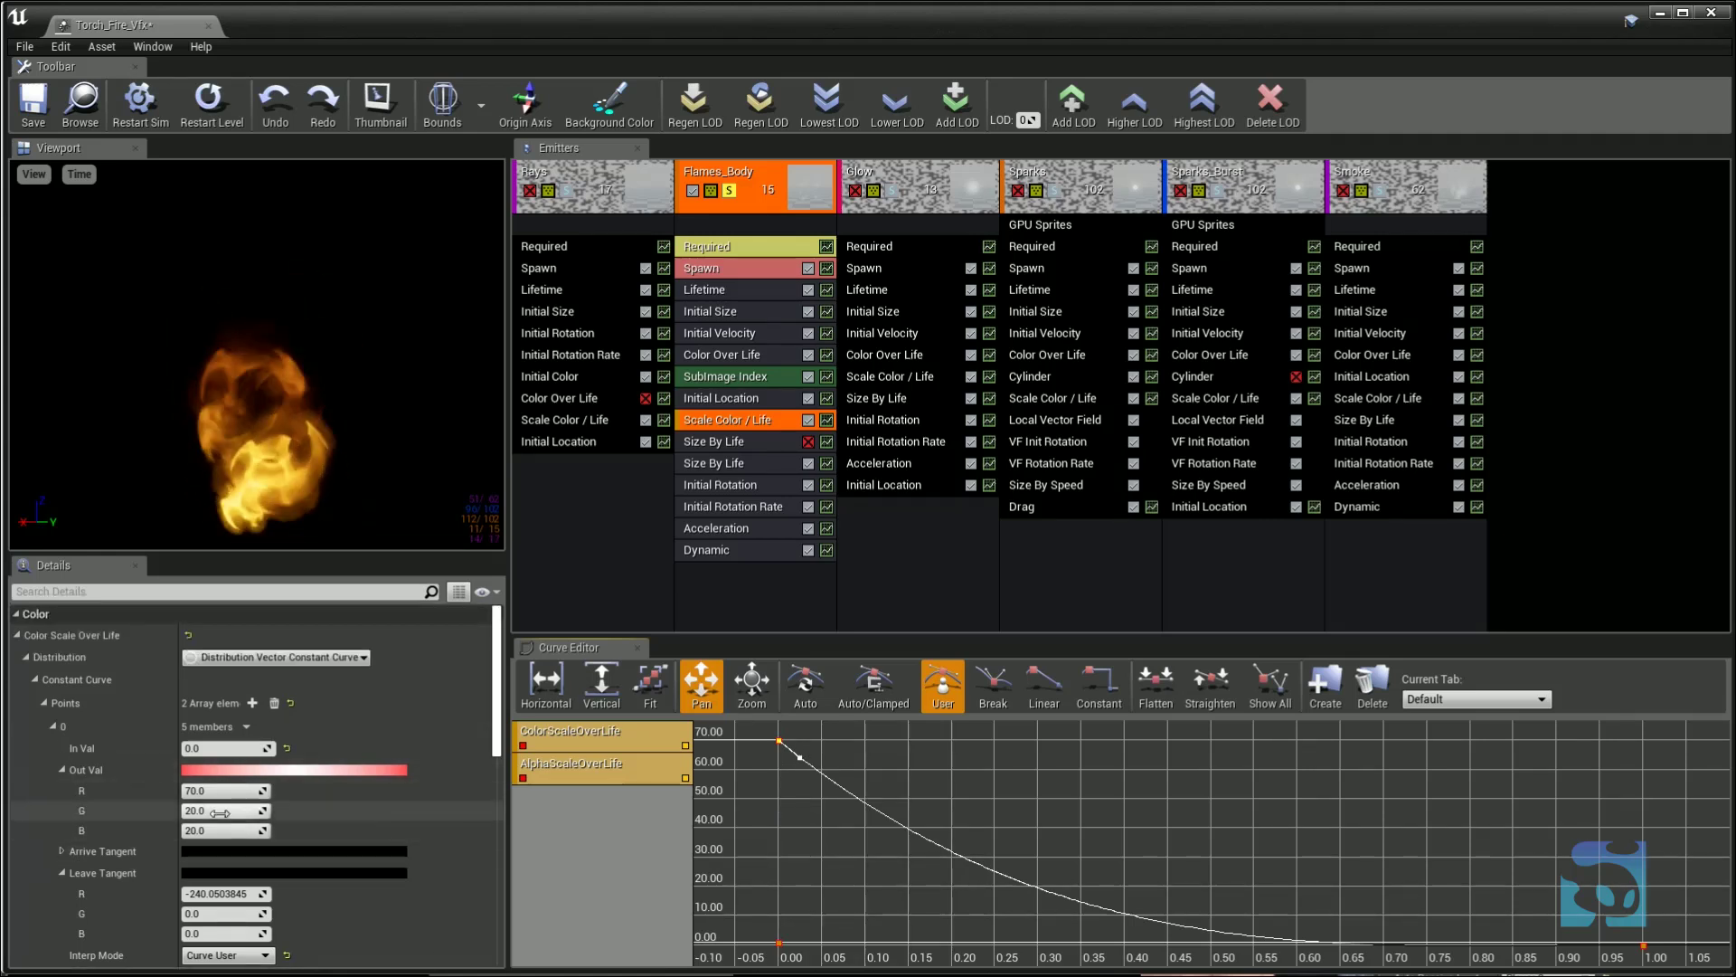
{"action": "left_click", "coordinate": [215, 747]}
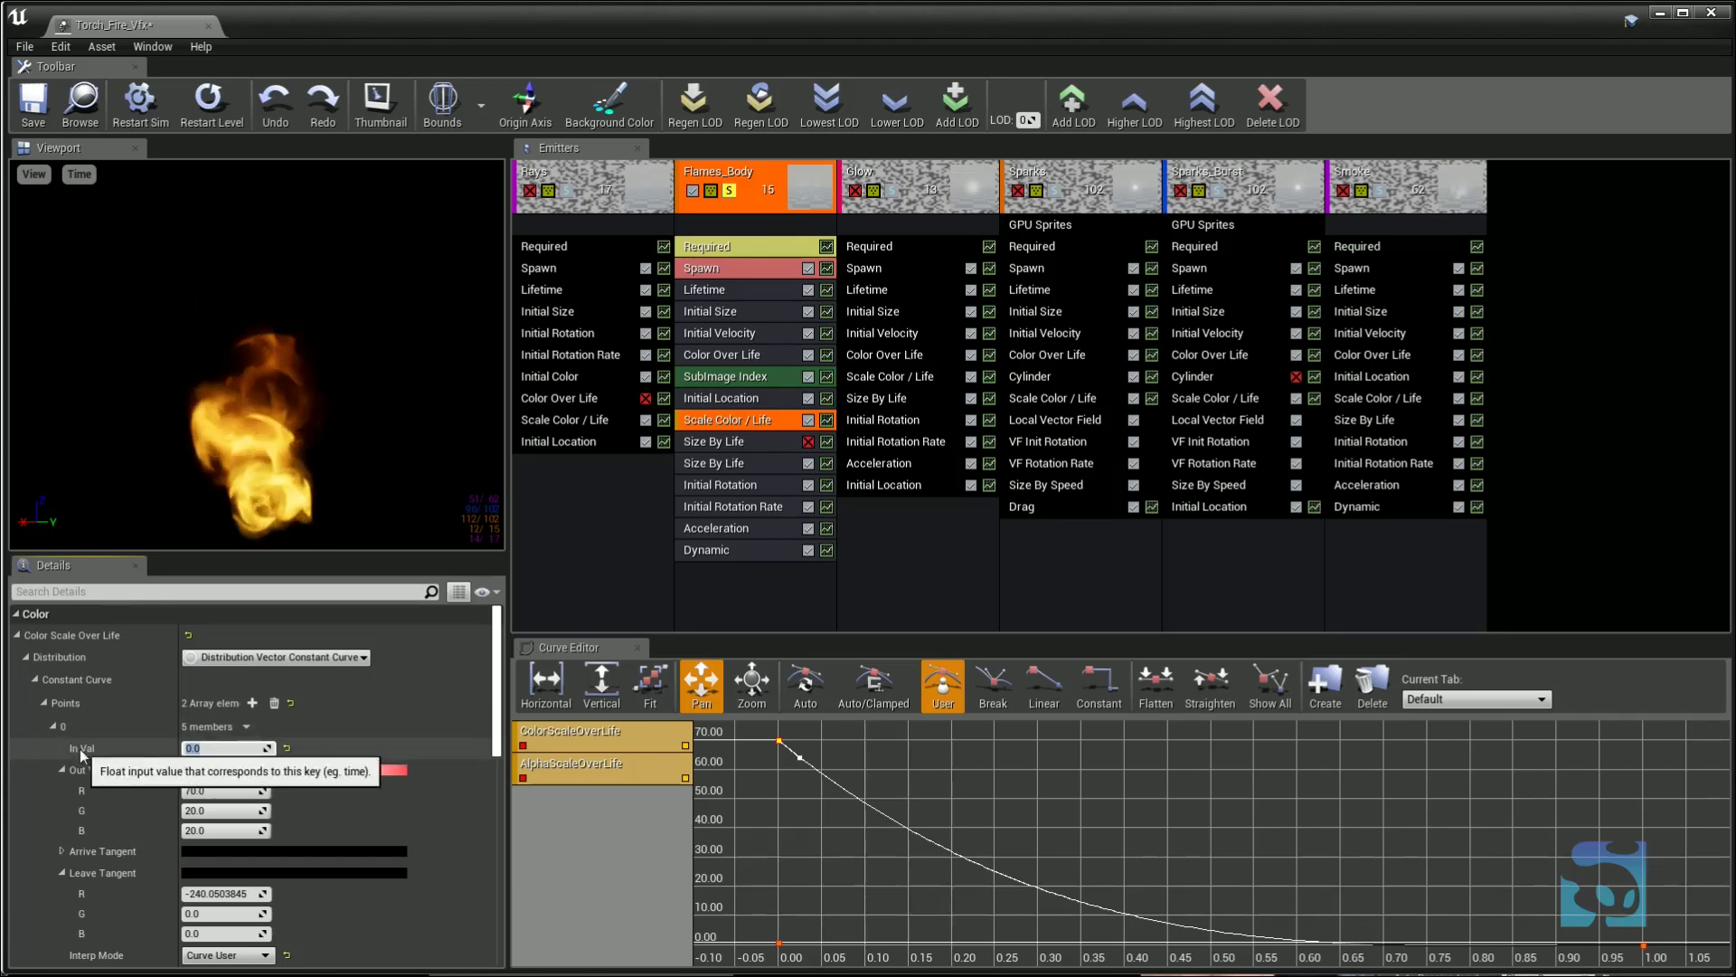
{"action": "scroll", "coordinate": [74, 739], "scroll_direction": "down", "scroll_amount": 1}
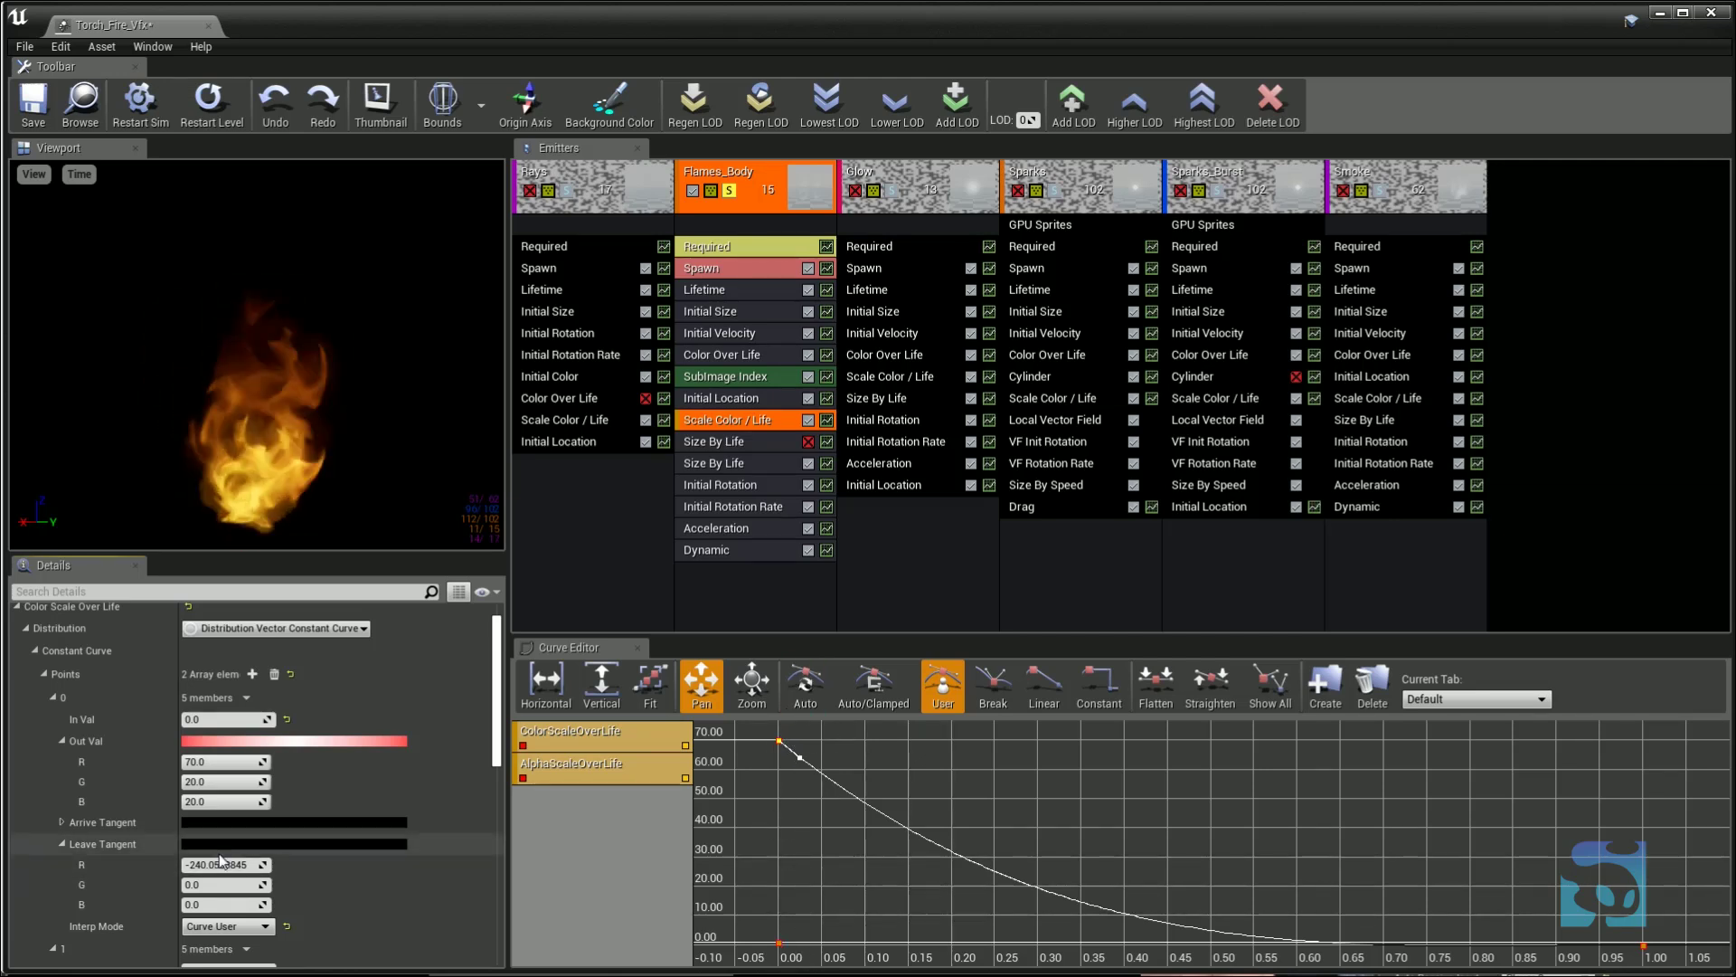
{"action": "scroll", "coordinate": [143, 781], "scroll_direction": "down", "scroll_amount": 3}
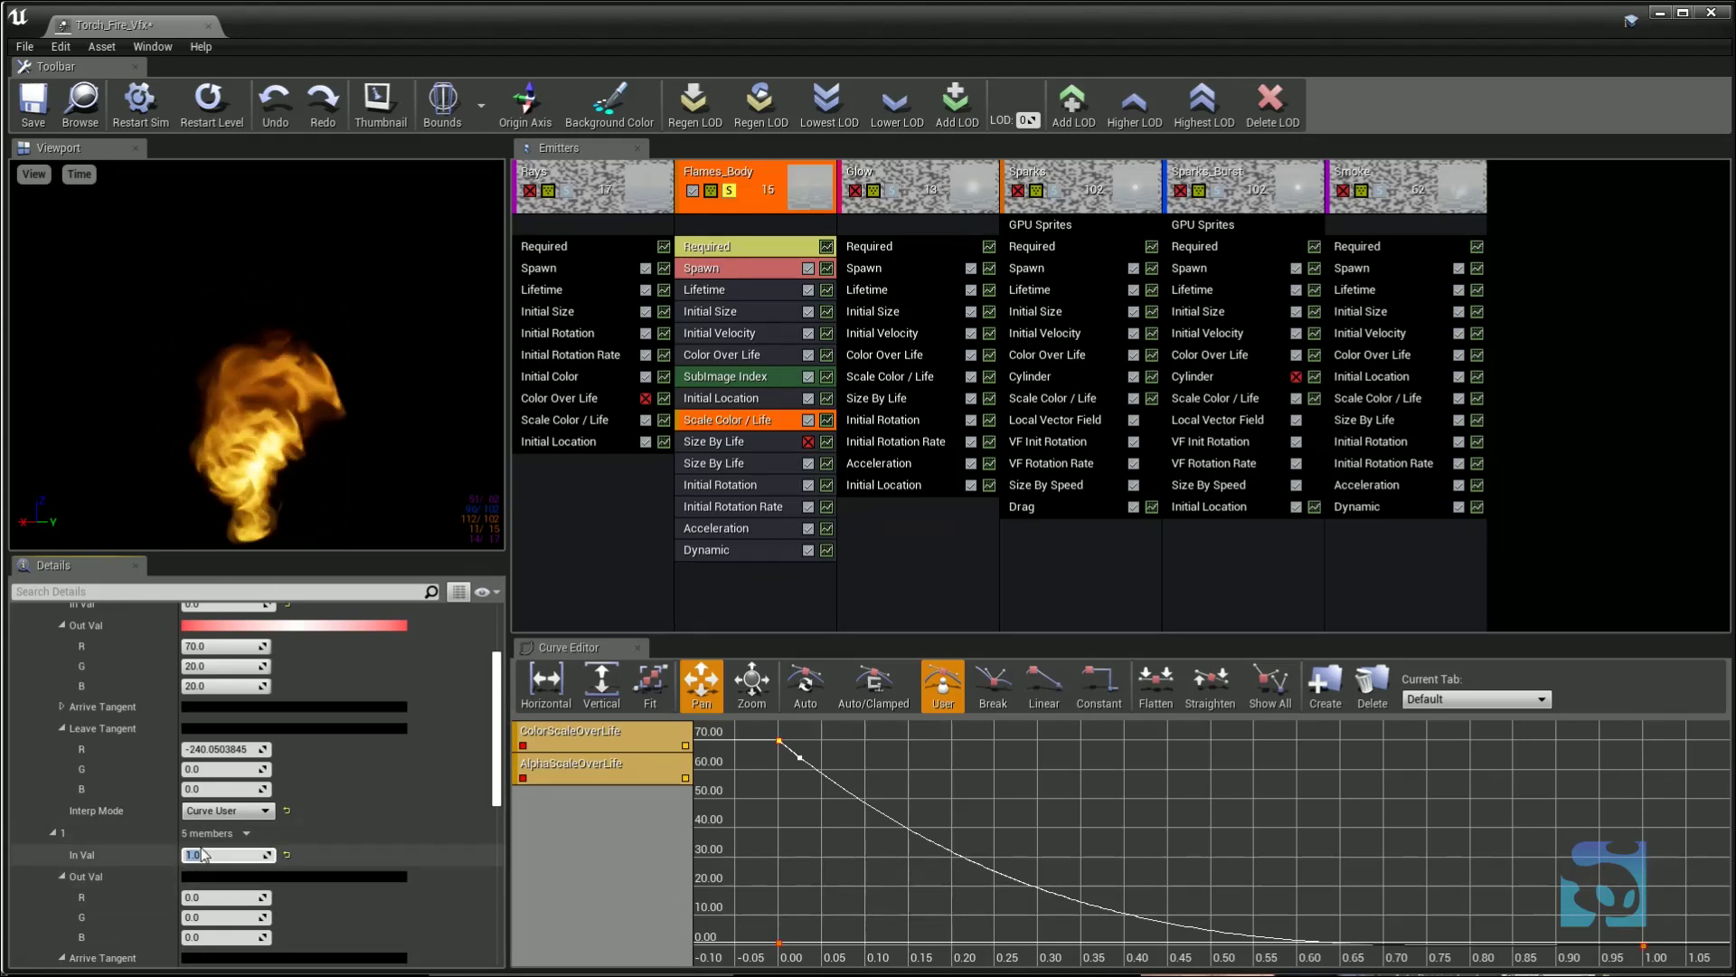
{"action": "scroll", "coordinate": [244, 664], "scroll_direction": "up", "scroll_amount": 2}
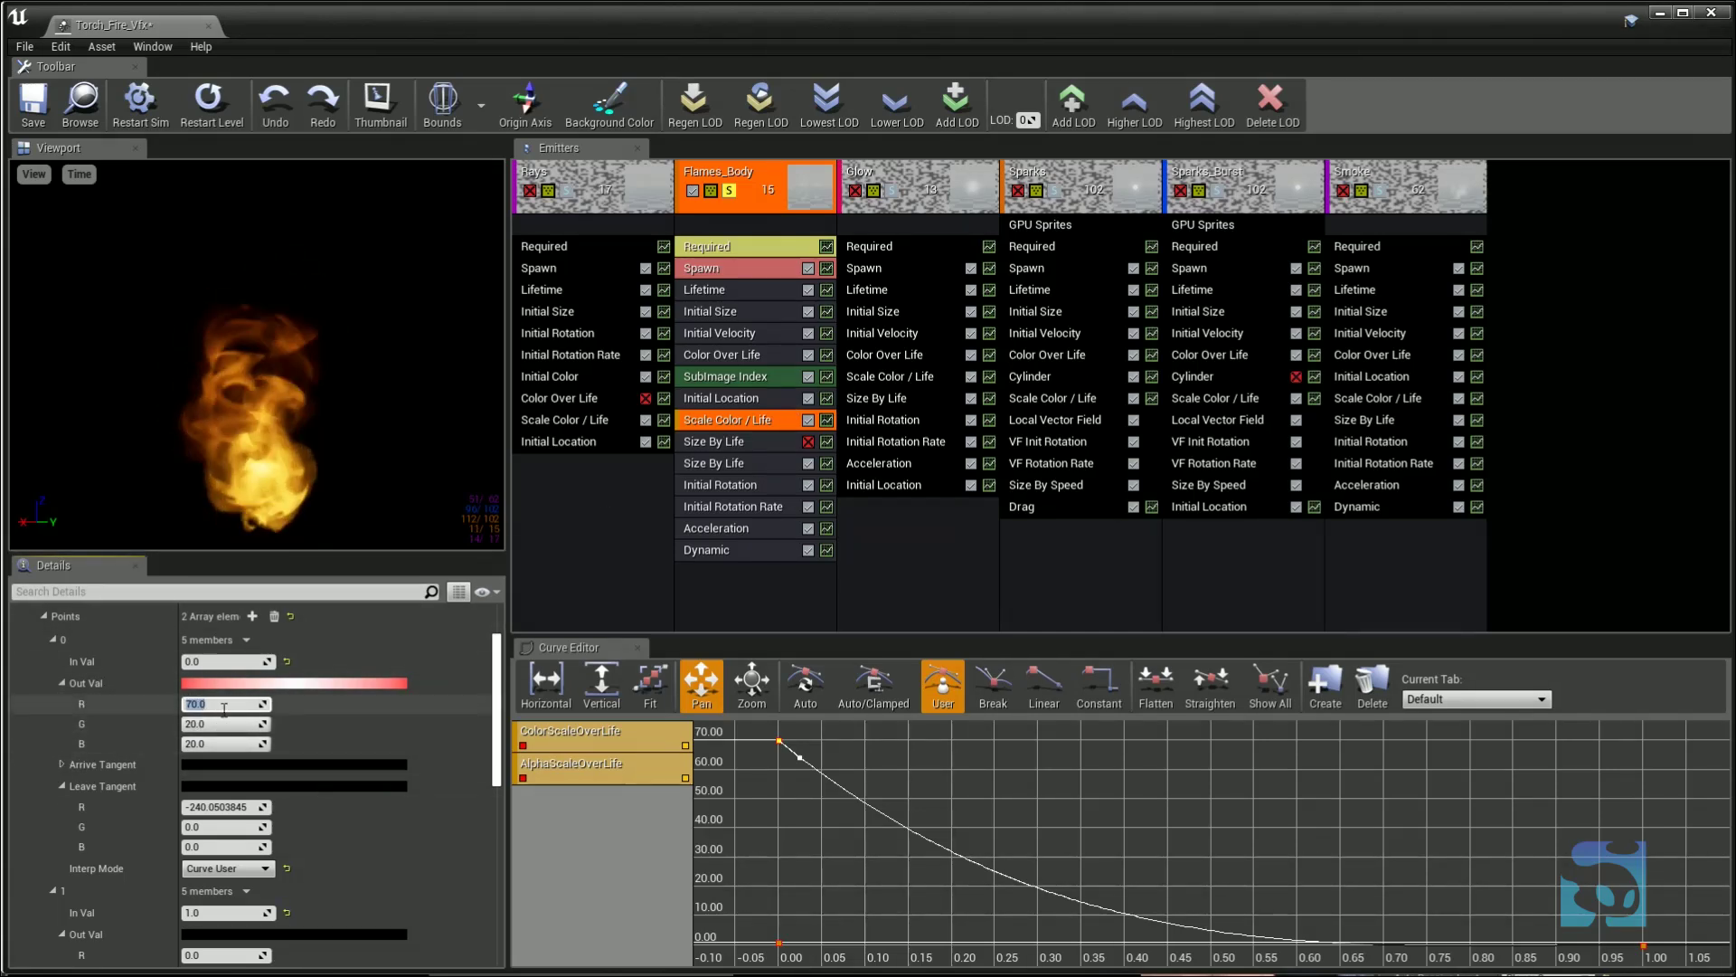
{"action": "scroll", "coordinate": [194, 839], "scroll_direction": "down", "scroll_amount": 2}
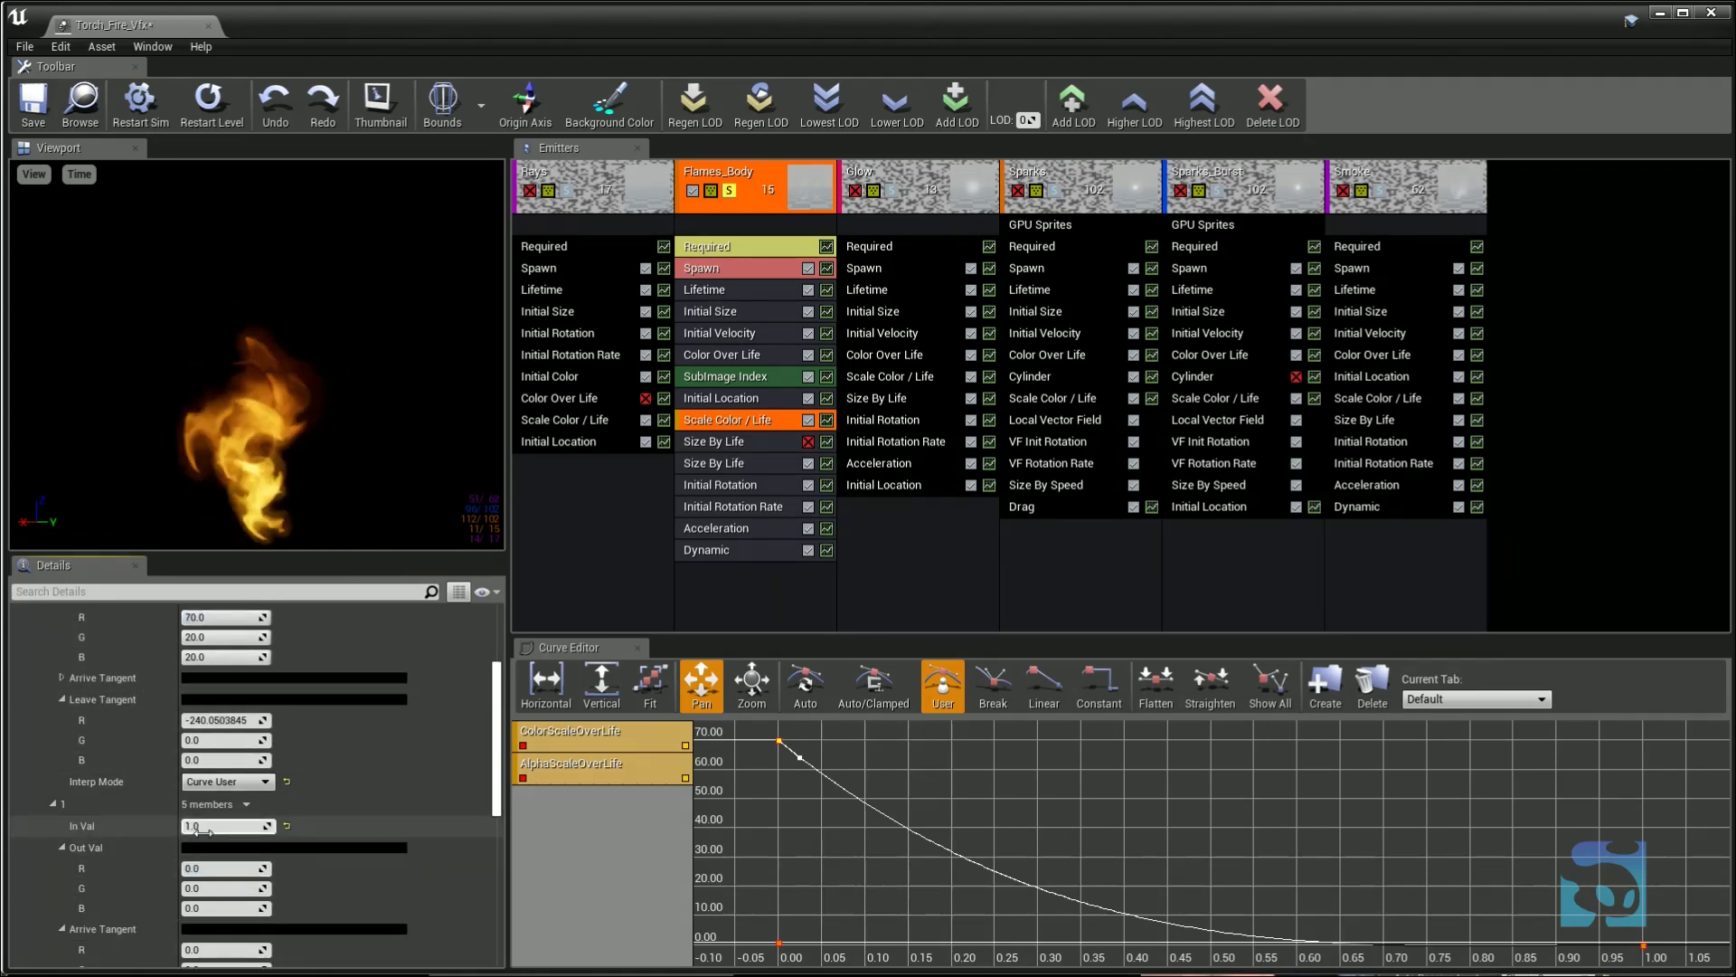
{"action": "left_click", "coordinate": [213, 889]}
{"action": "left_click", "coordinate": [213, 908]}
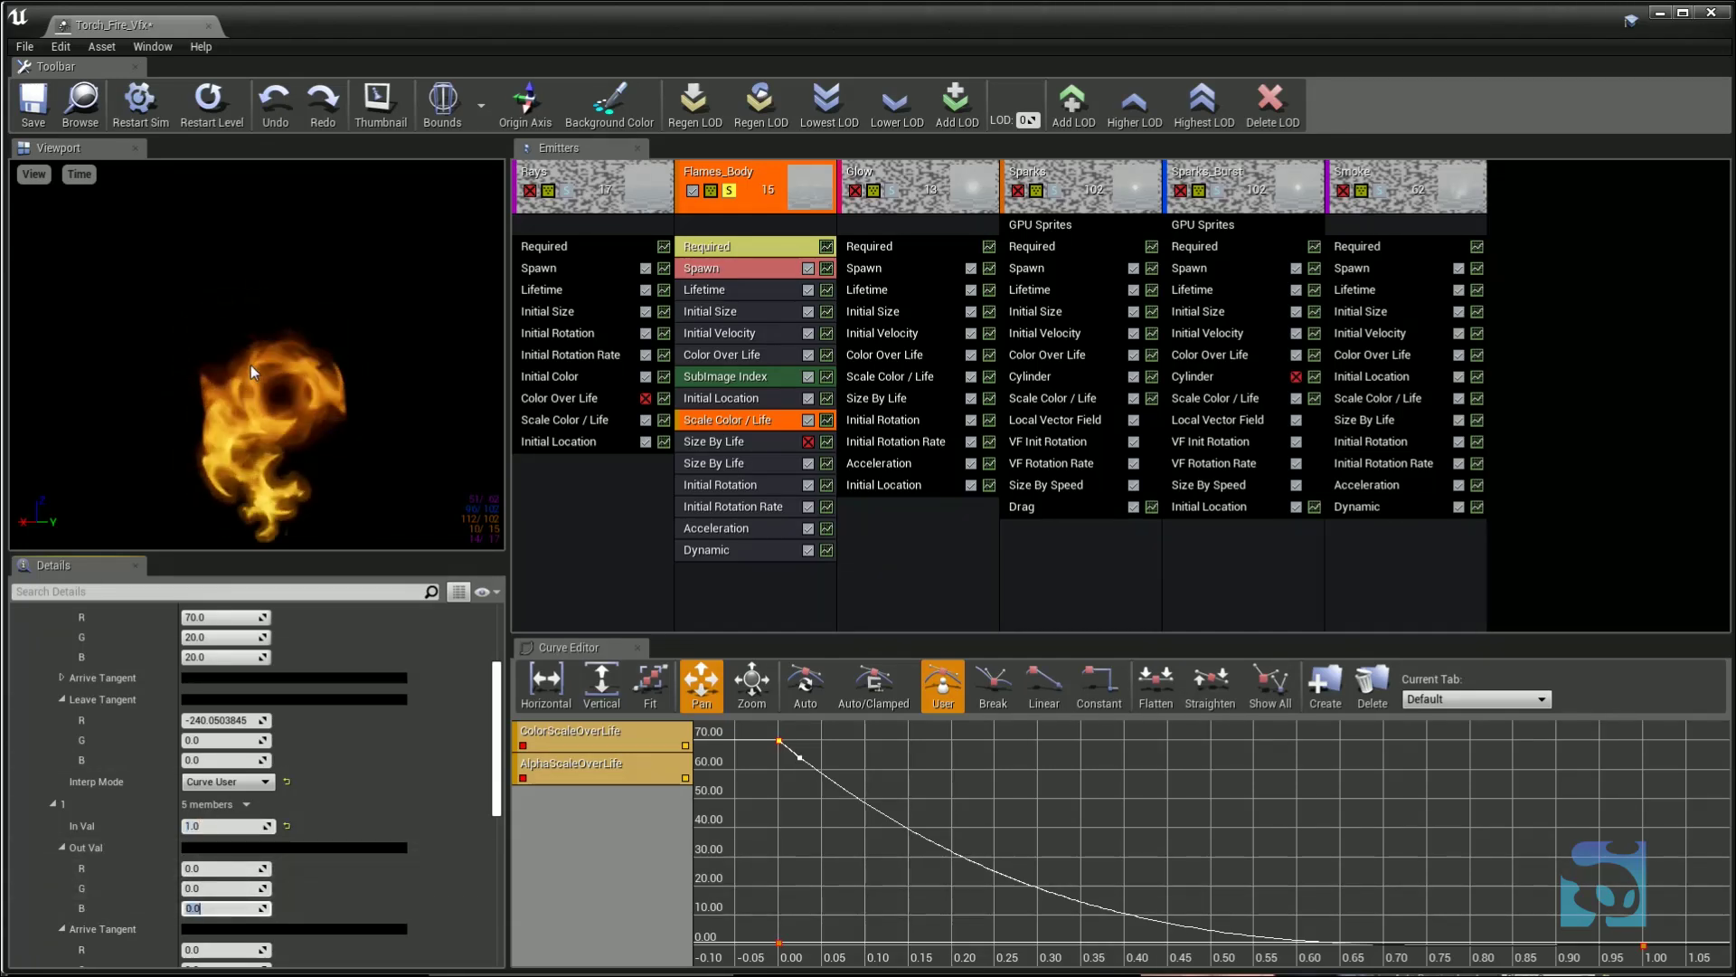
- Collapse point 1's Arrive and Leave Tangents and review the remaining Scale Color / Life settings down to Alpha Scale Over Life
{"action": "scroll", "coordinate": [100, 840], "scroll_direction": "down", "scroll_amount": 2}
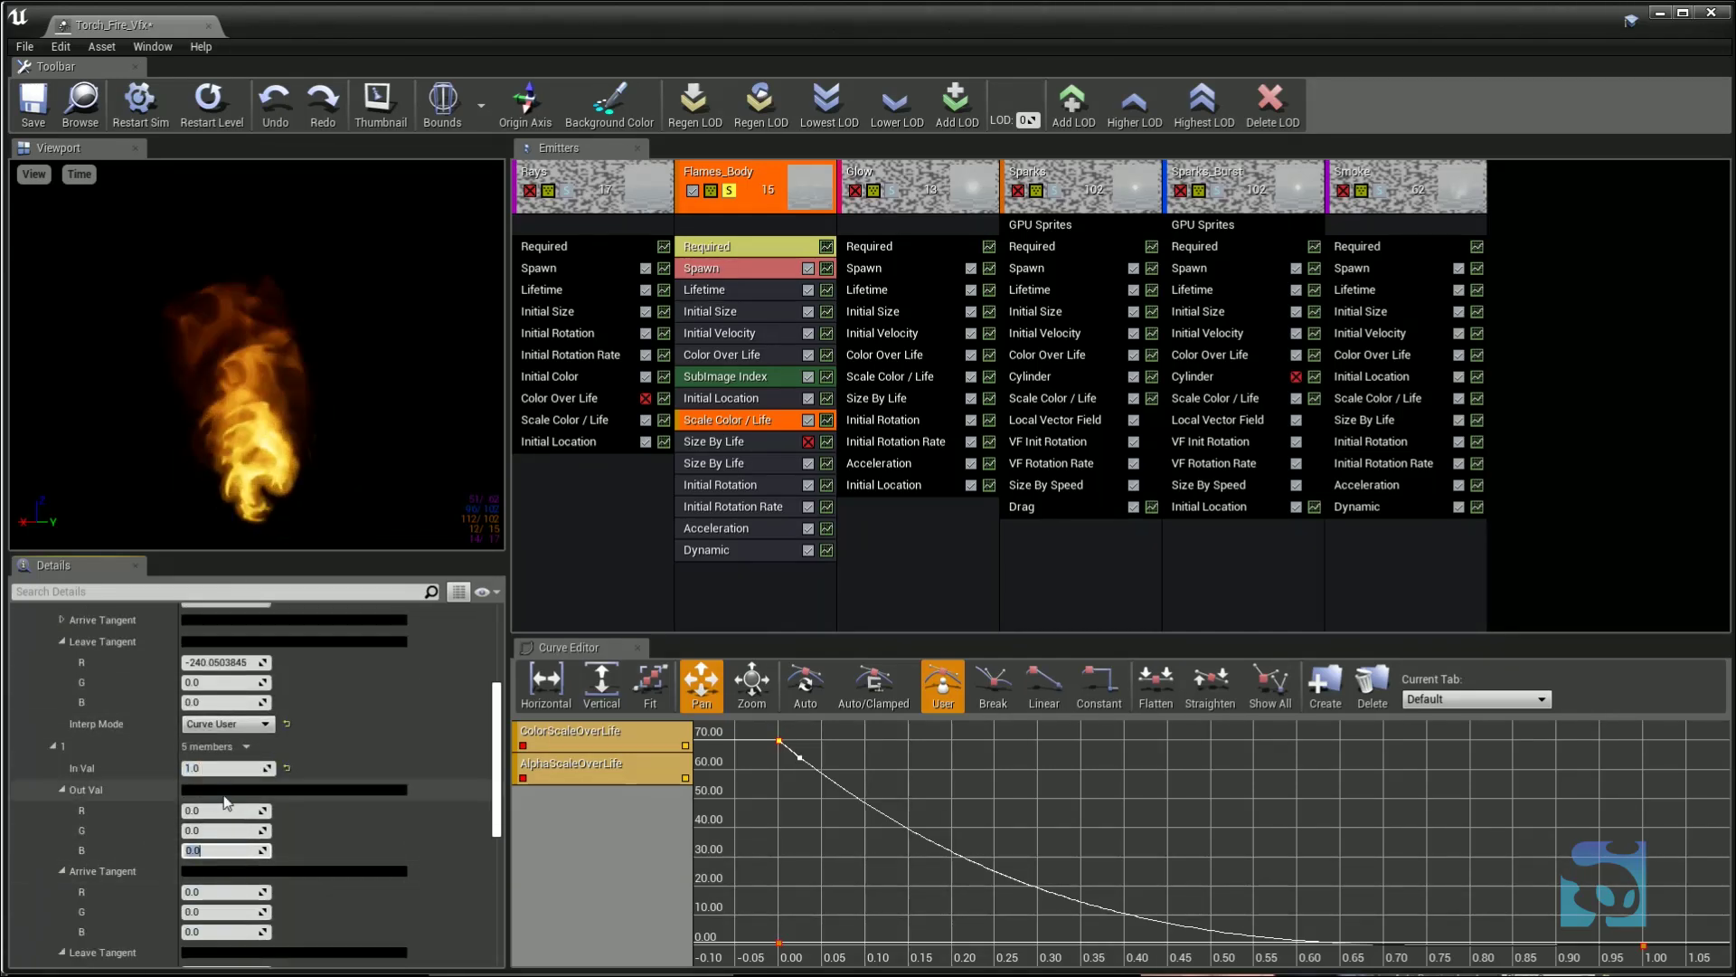
{"action": "left_click", "coordinate": [63, 872]}
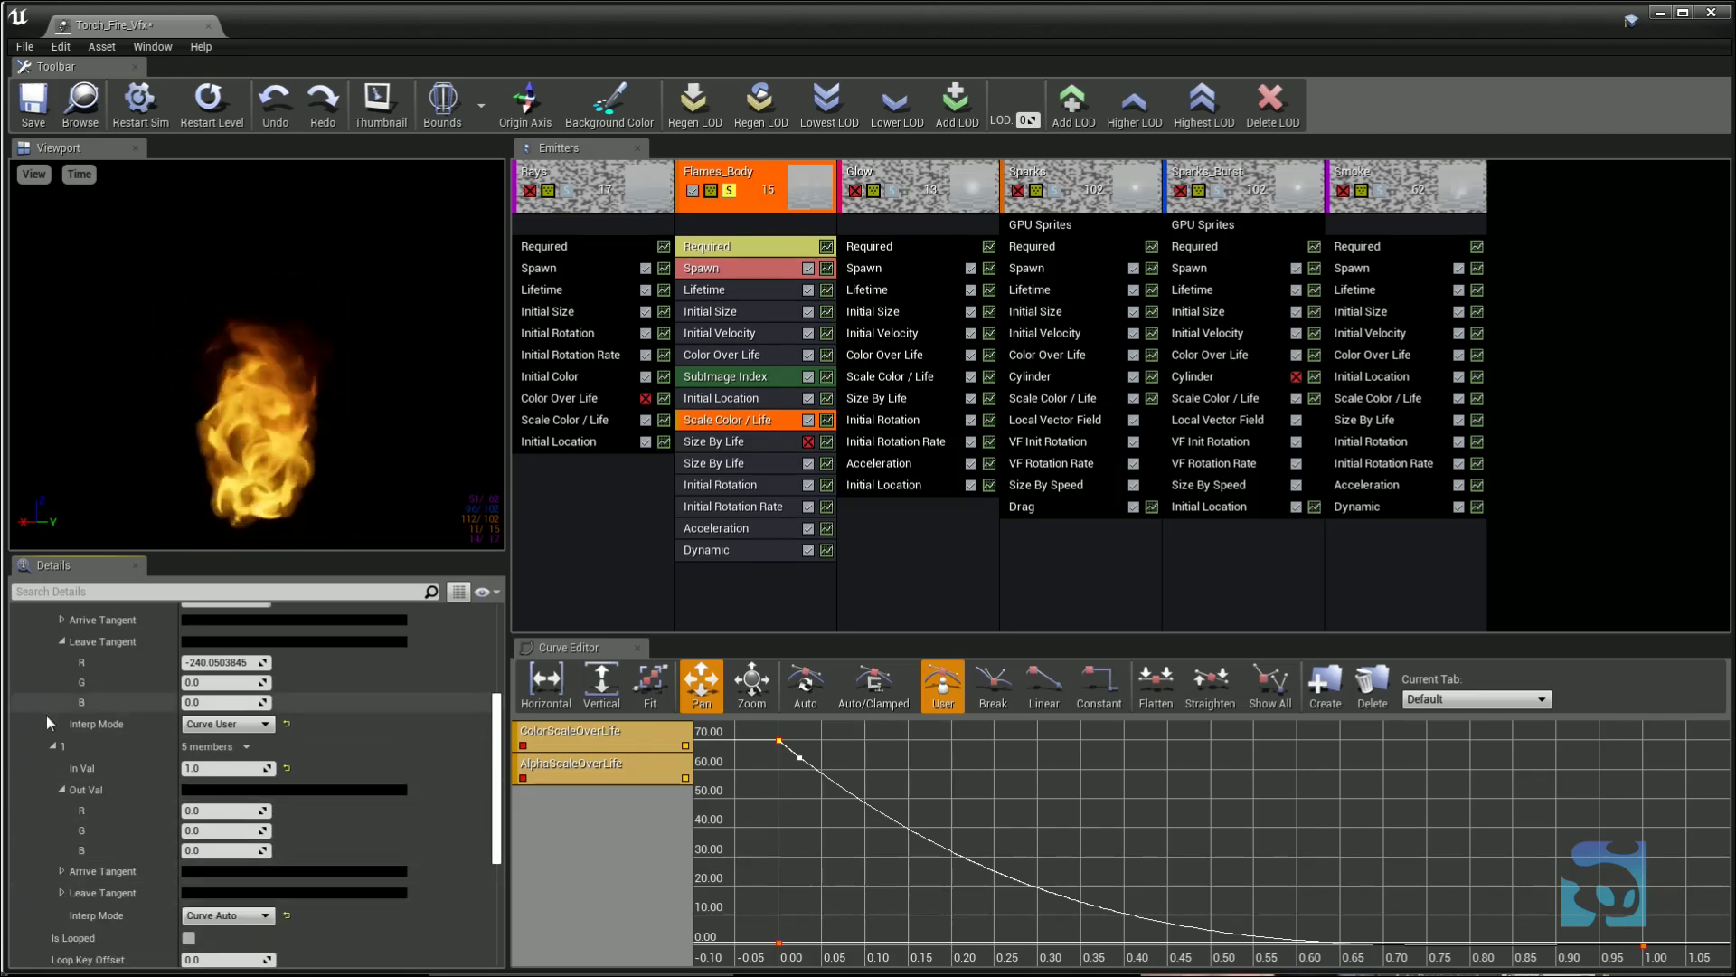
{"action": "scroll", "coordinate": [68, 859], "scroll_direction": "down", "scroll_amount": 2}
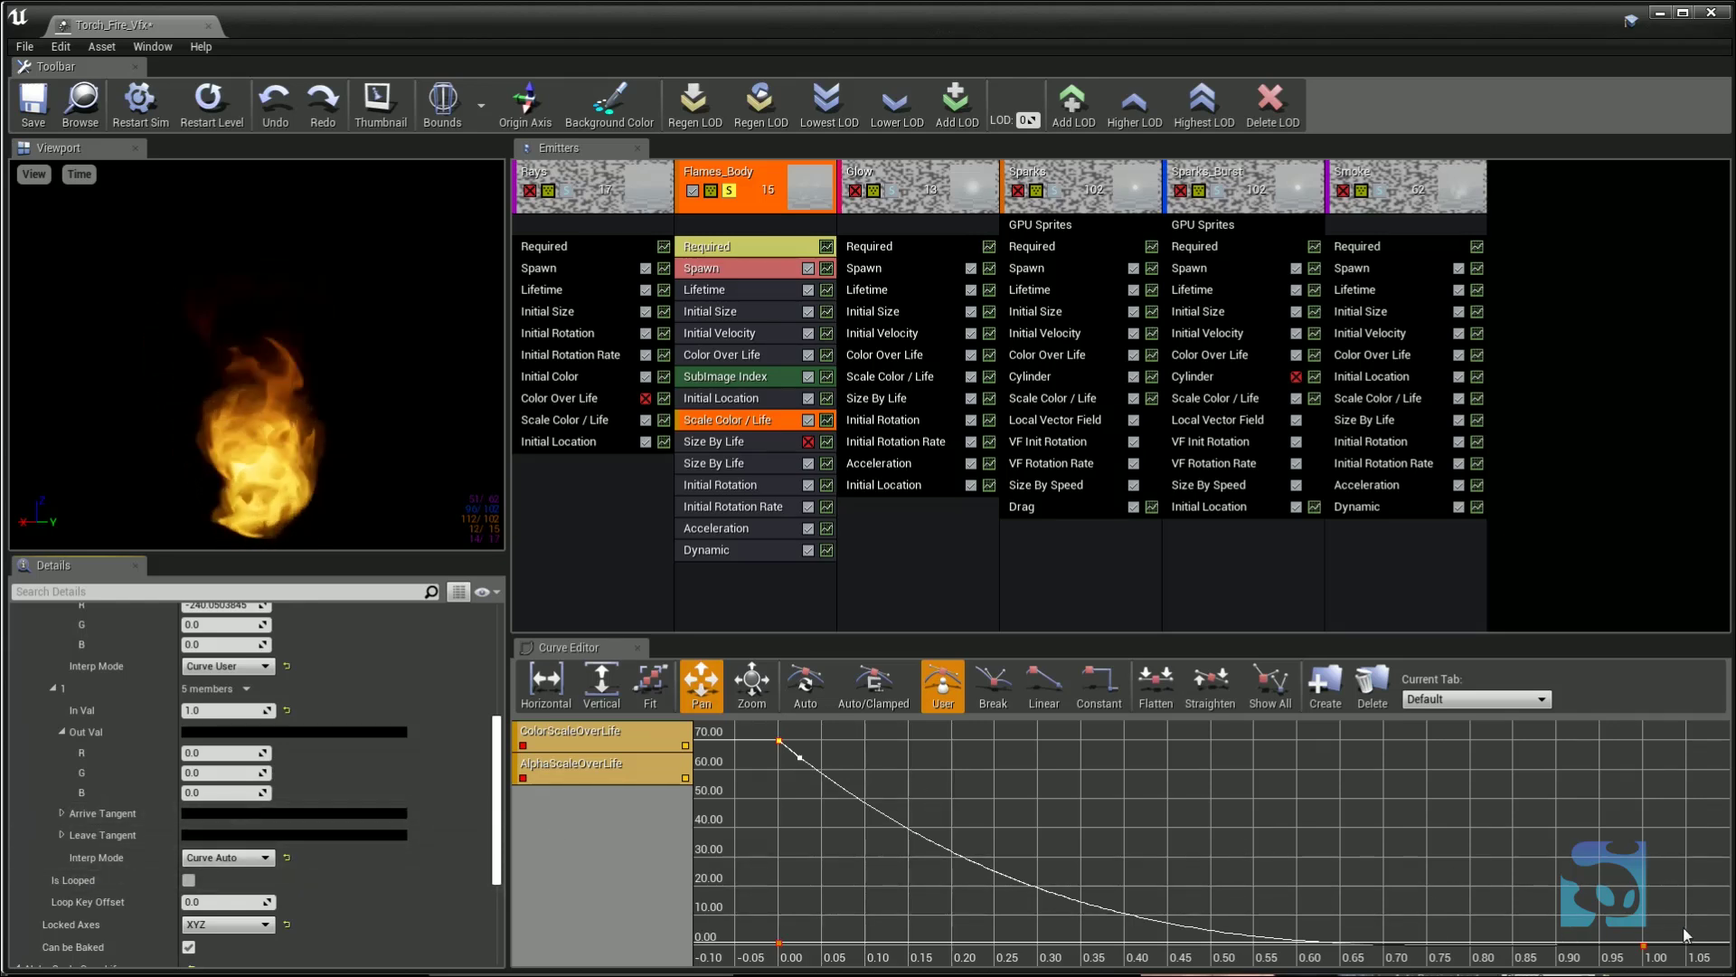
{"action": "scroll", "coordinate": [123, 859], "scroll_direction": "down", "scroll_amount": 4}
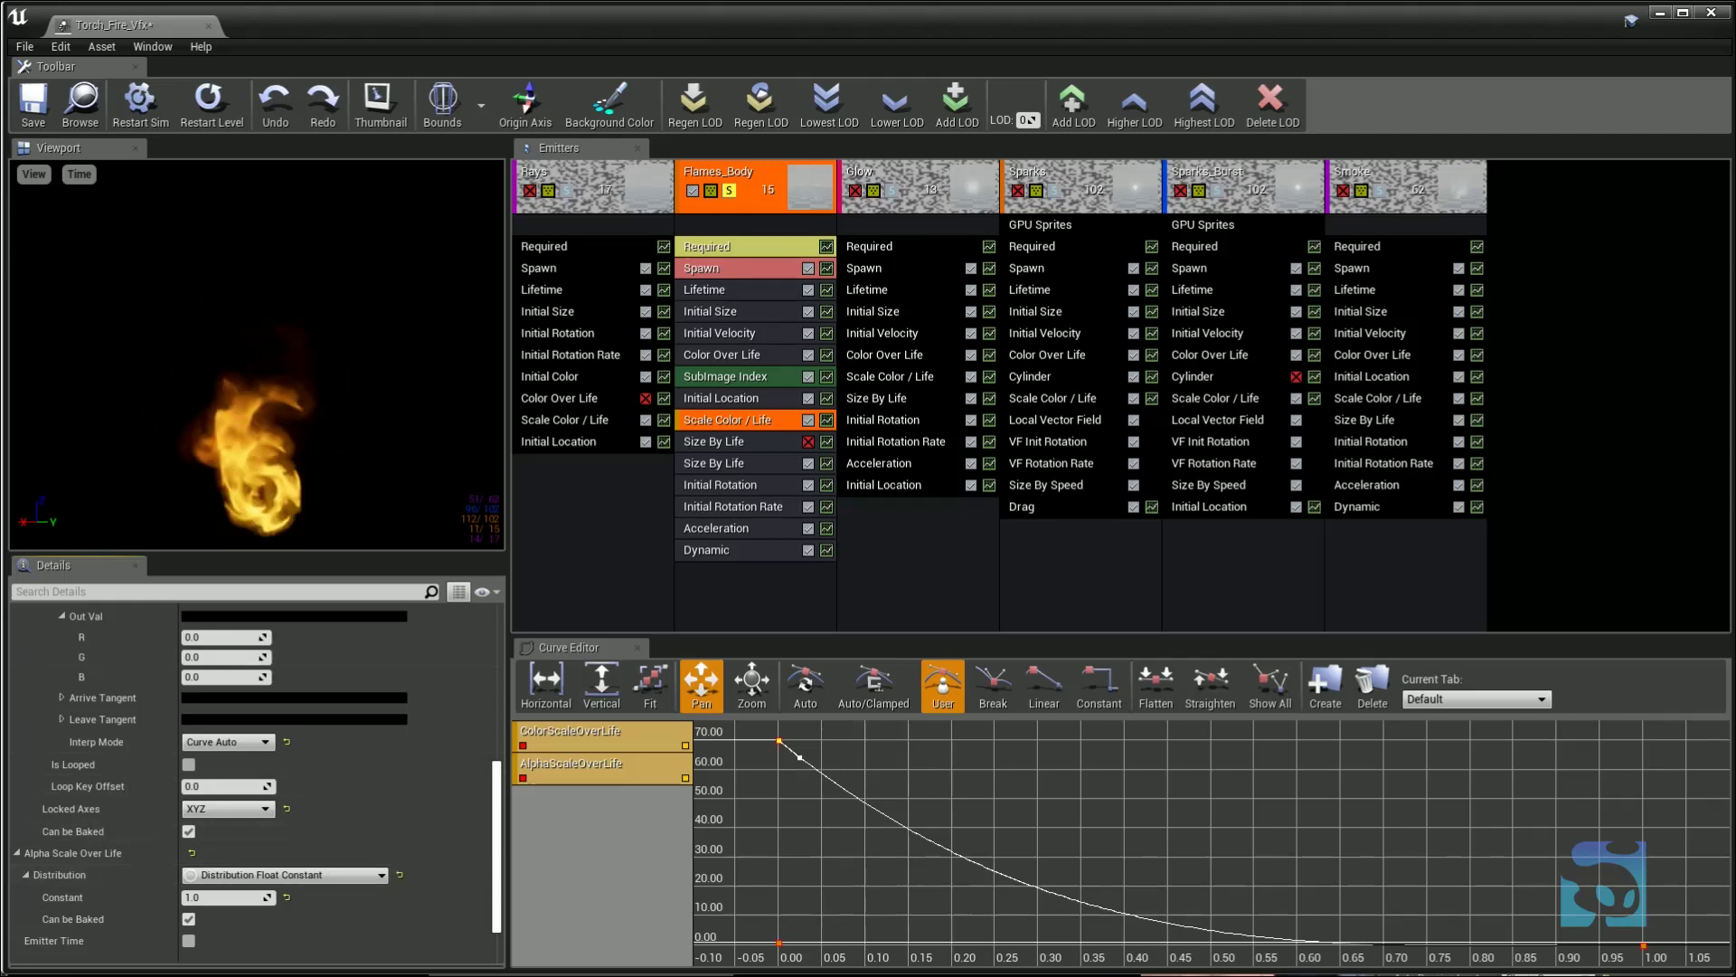
{"action": "scroll", "coordinate": [210, 895], "scroll_direction": "up", "scroll_amount": 10}
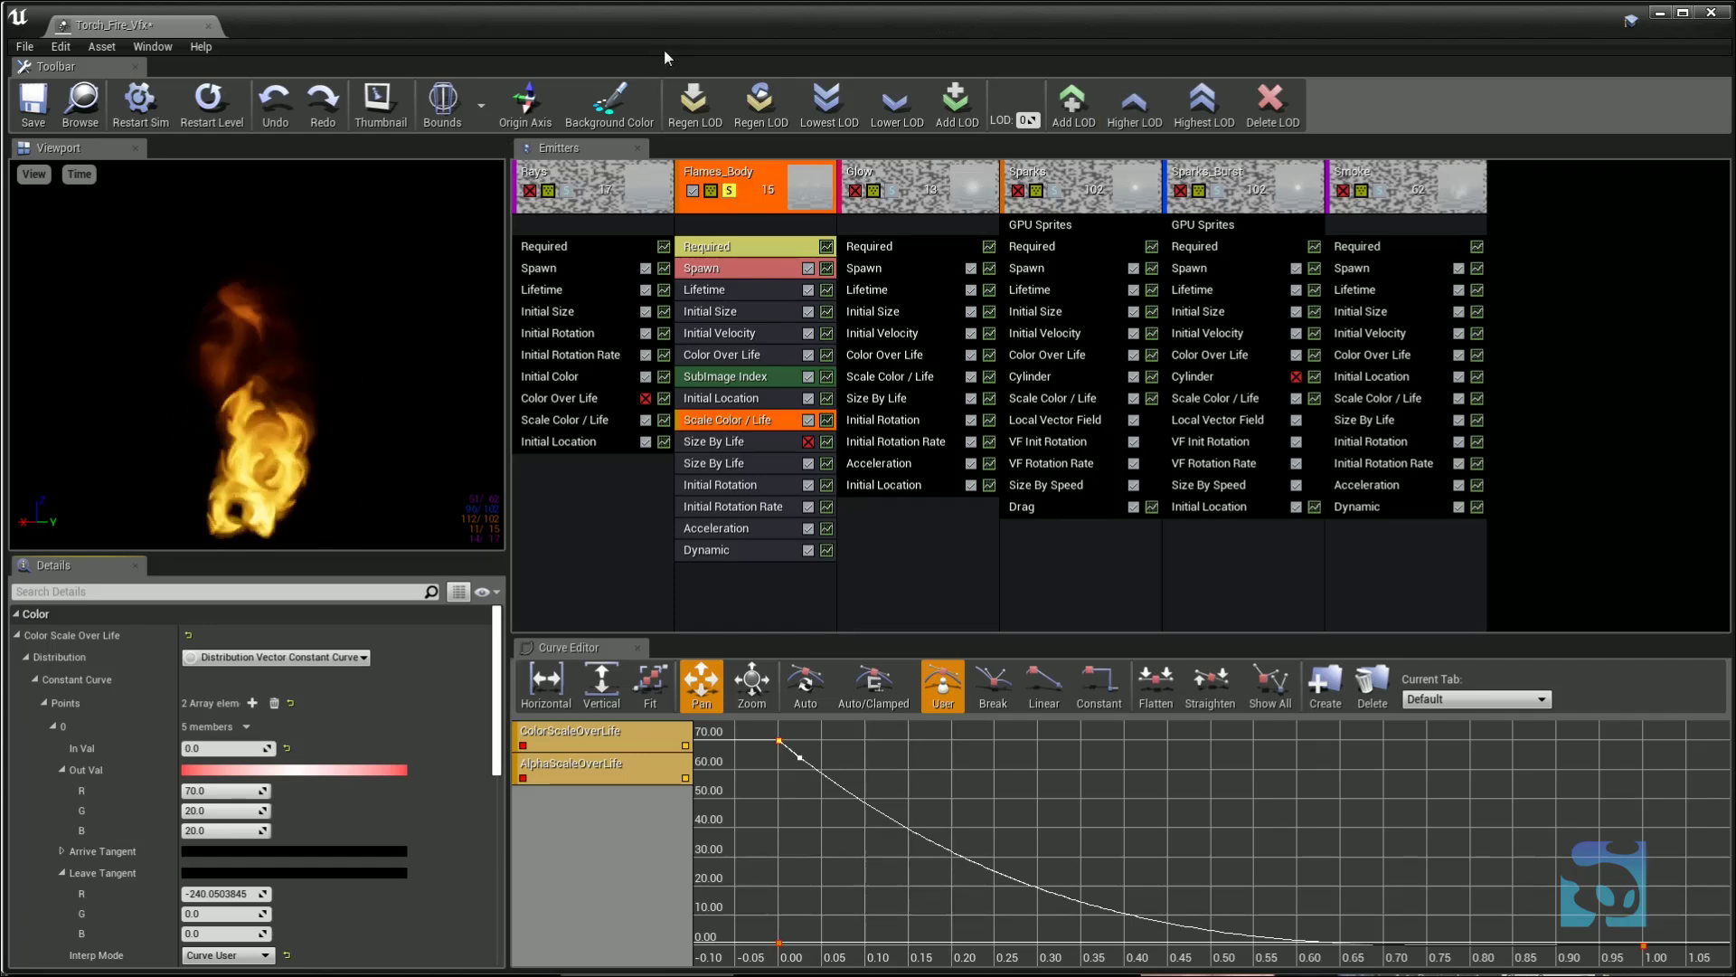
- Turn off solo for the Flames_Body emitter and deselect it to show the particle system's own properties
{"action": "left_click", "coordinate": [729, 191]}
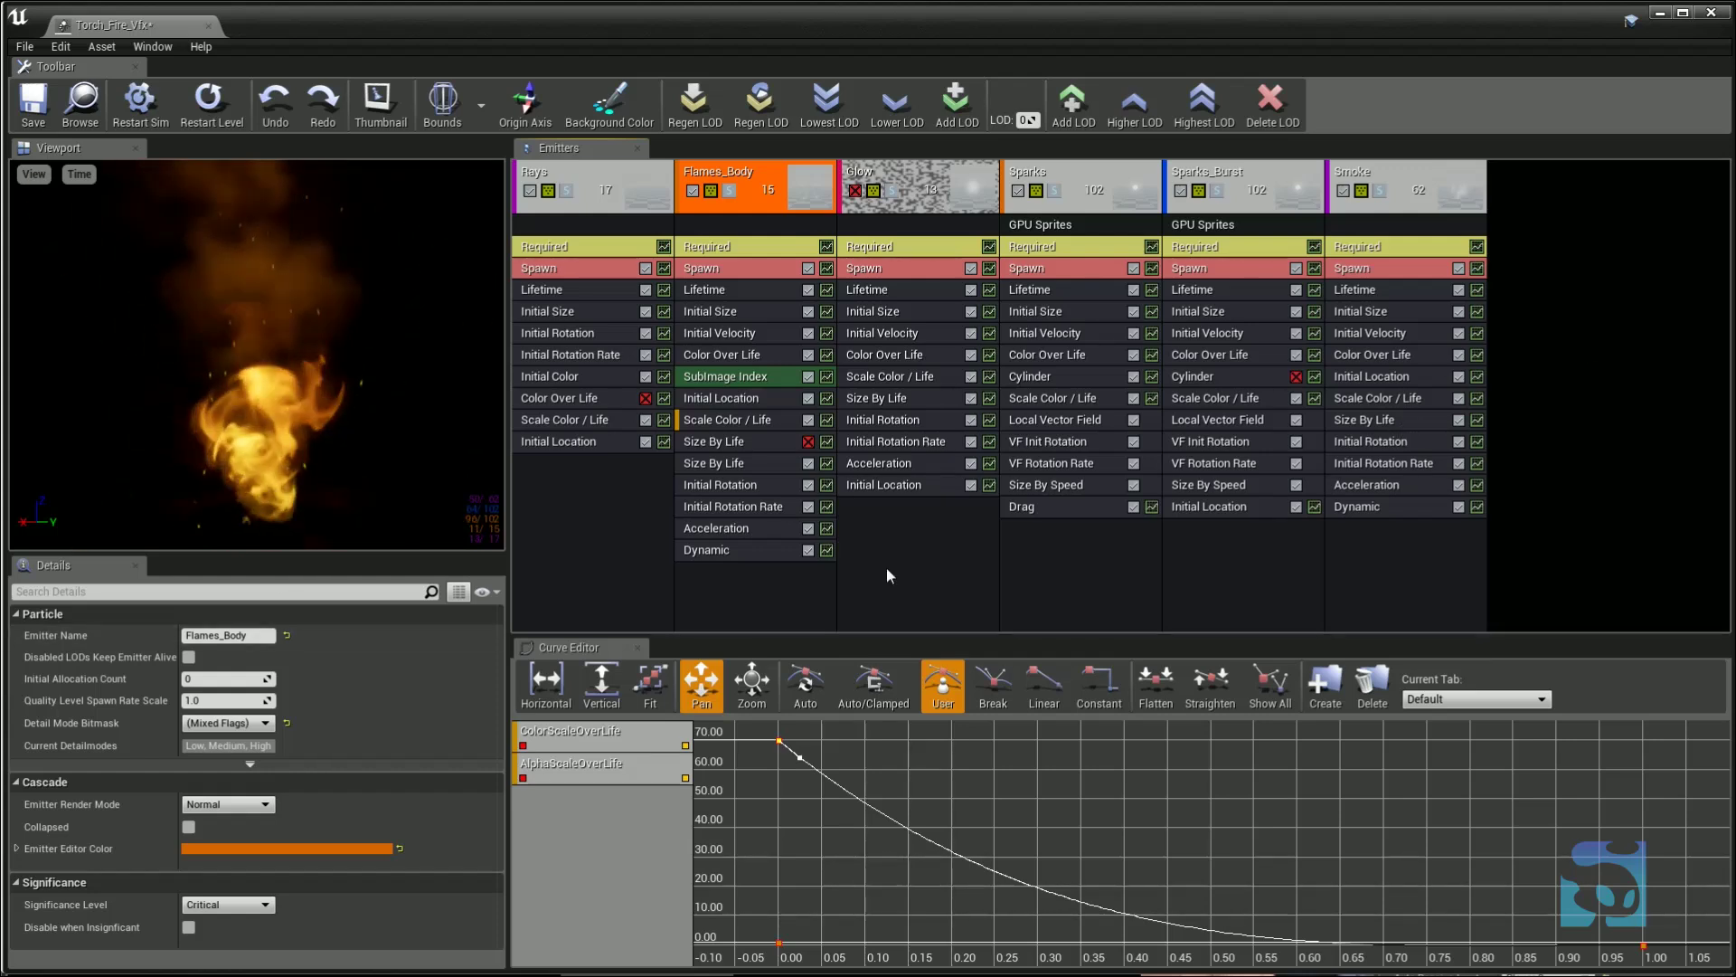
{"action": "left_click", "coordinate": [1540, 332]}
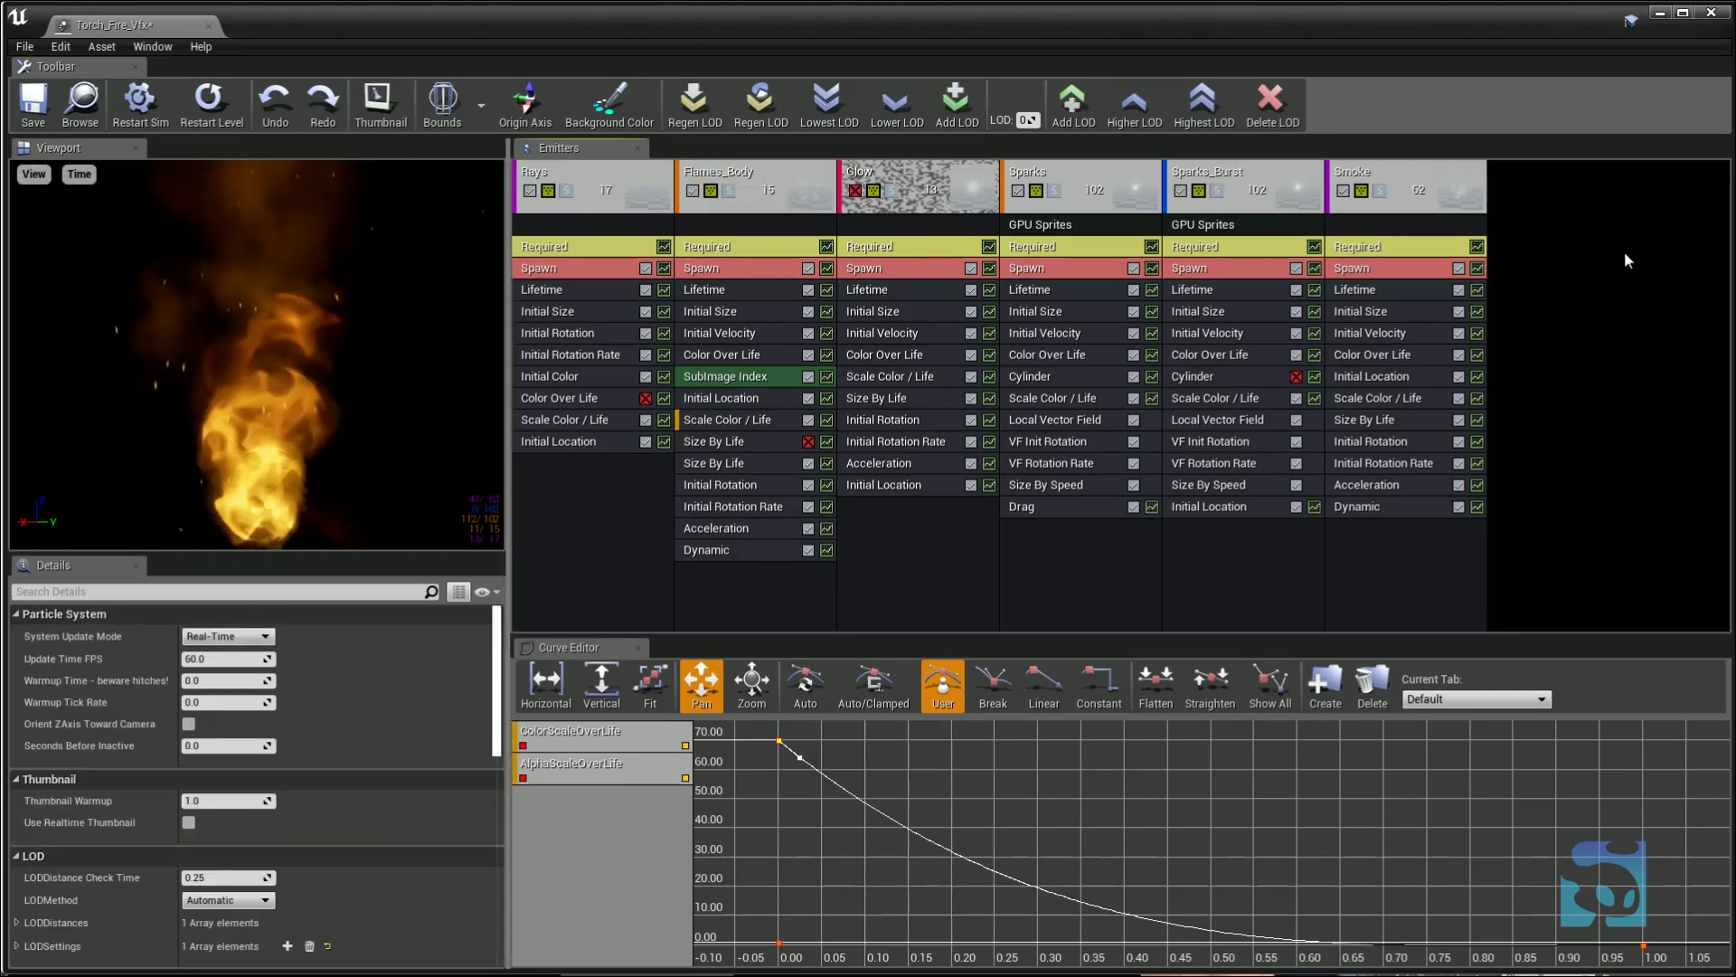
- Collapse all six emitters, from Rays to Smoke, into narrow colored strips
{"action": "left_click", "coordinate": [577, 171]}
{"action": "double_click", "coordinate": [576, 172]}
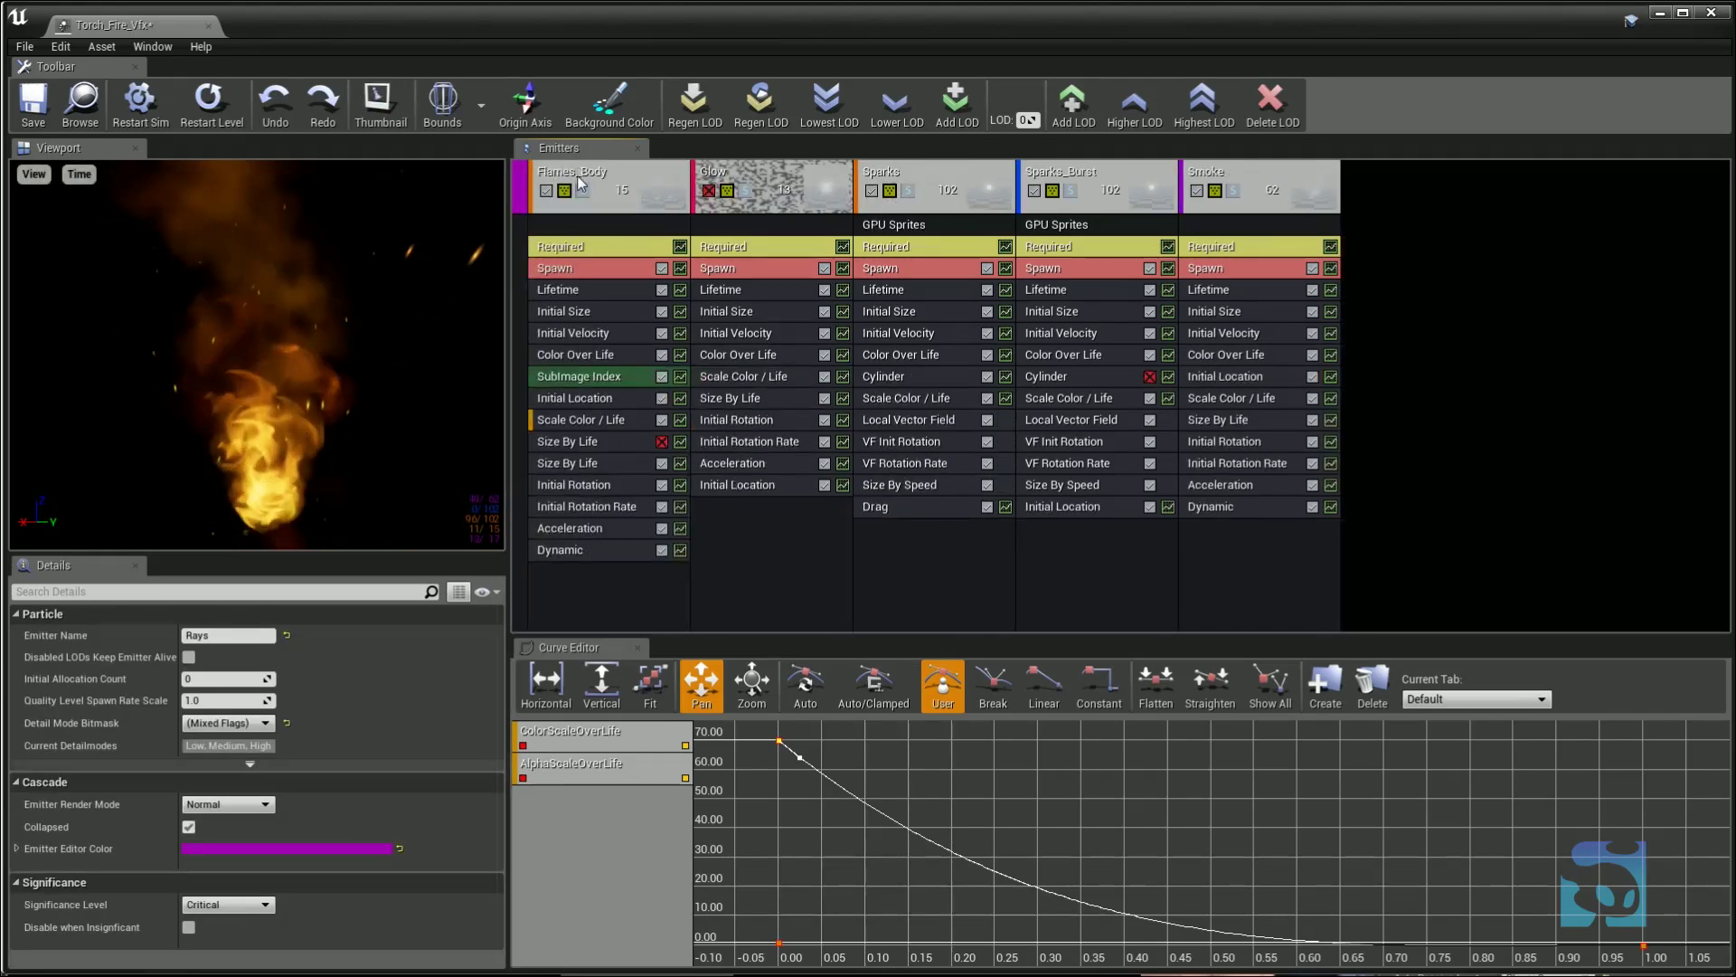
{"action": "double_click", "coordinate": [536, 172]}
{"action": "double_click", "coordinate": [578, 172]}
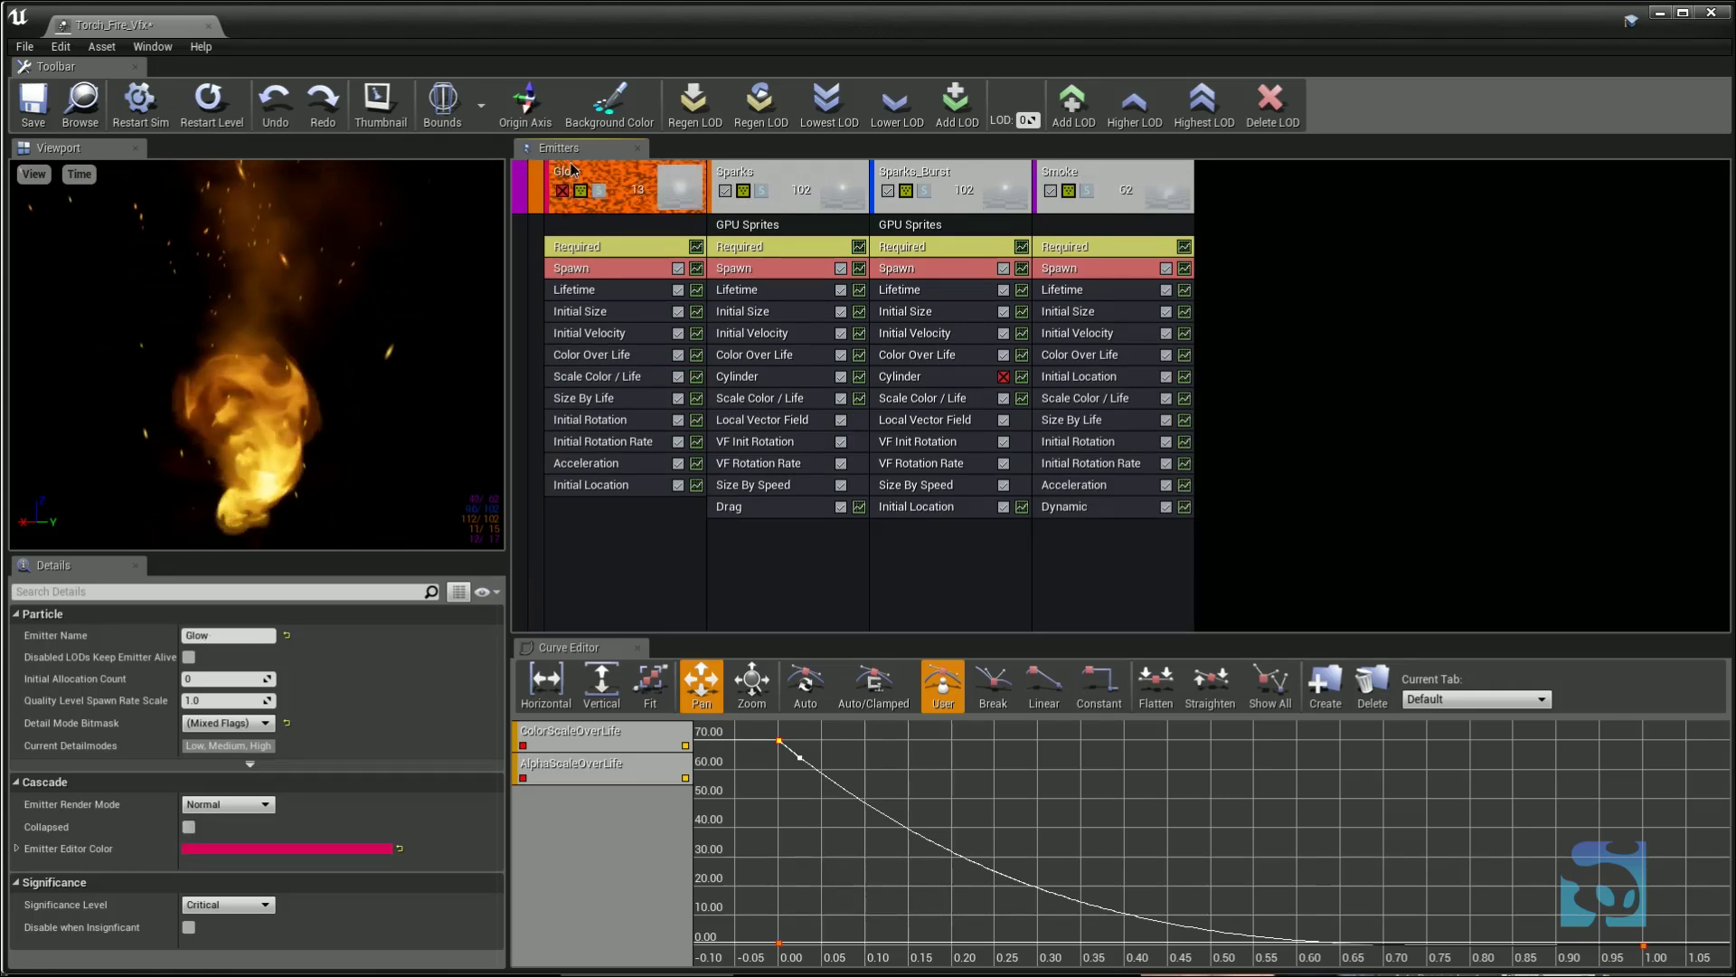
{"action": "double_click", "coordinate": [598, 172]}
{"action": "double_click", "coordinate": [602, 172]}
{"action": "double_click", "coordinate": [602, 176]}
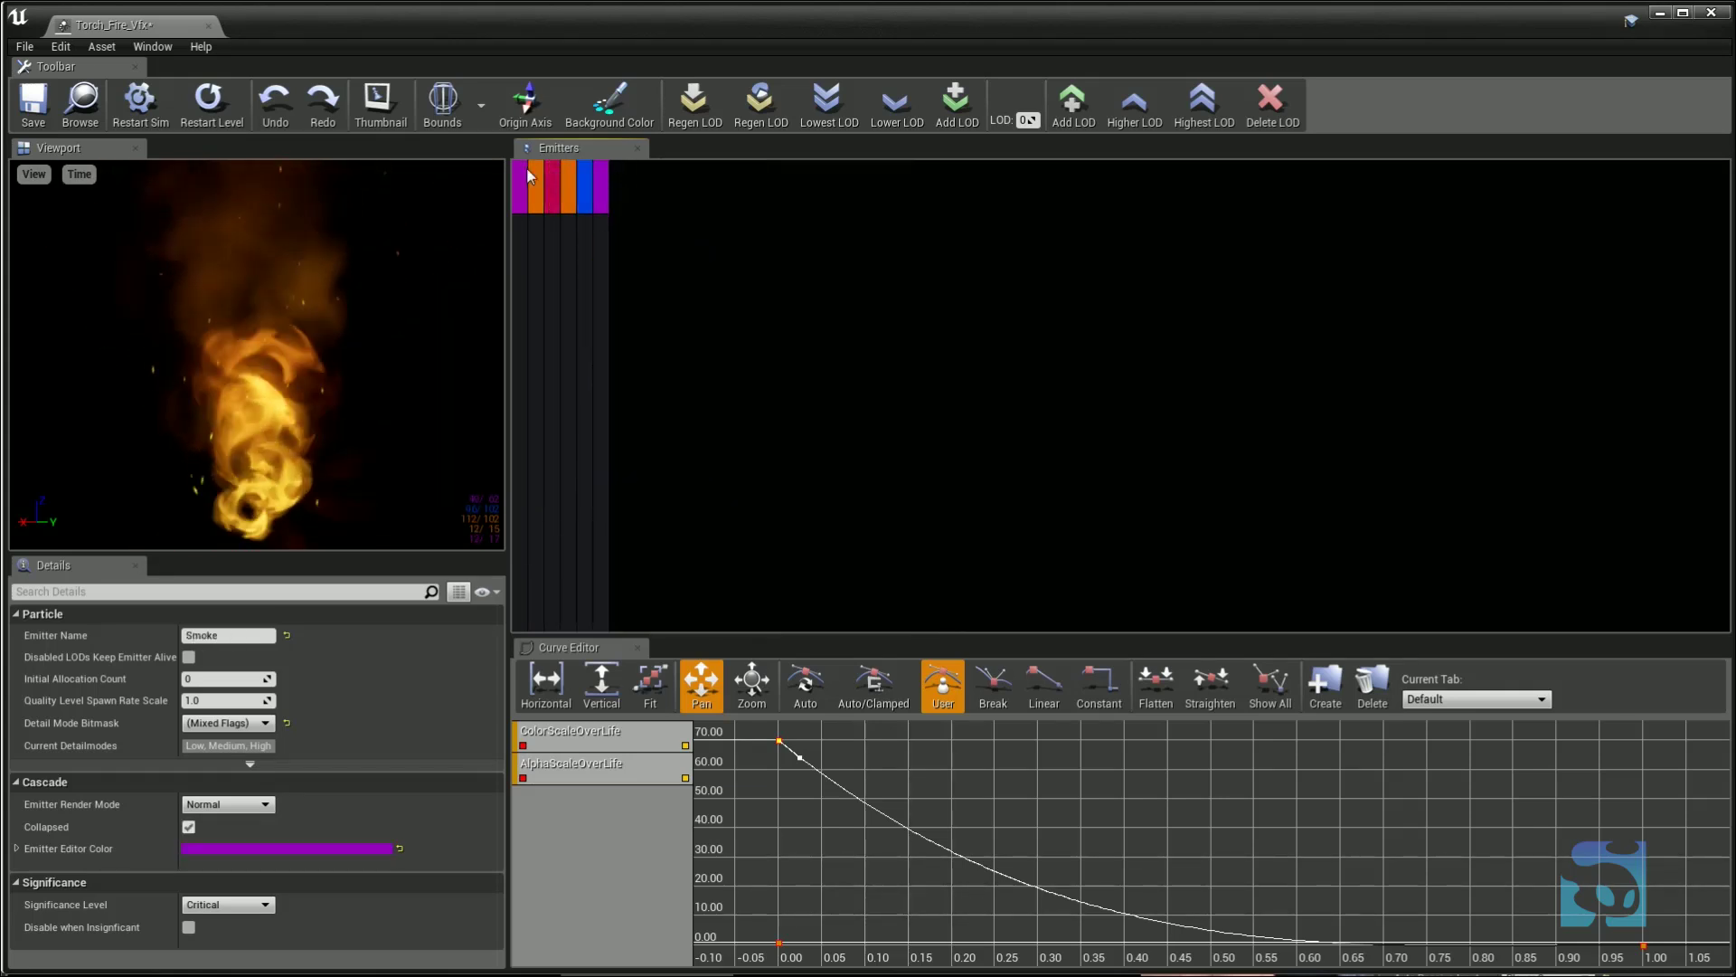
- Expand all six collapsed emitters again, from Smoke back to Rays
{"action": "double_click", "coordinate": [603, 181]}
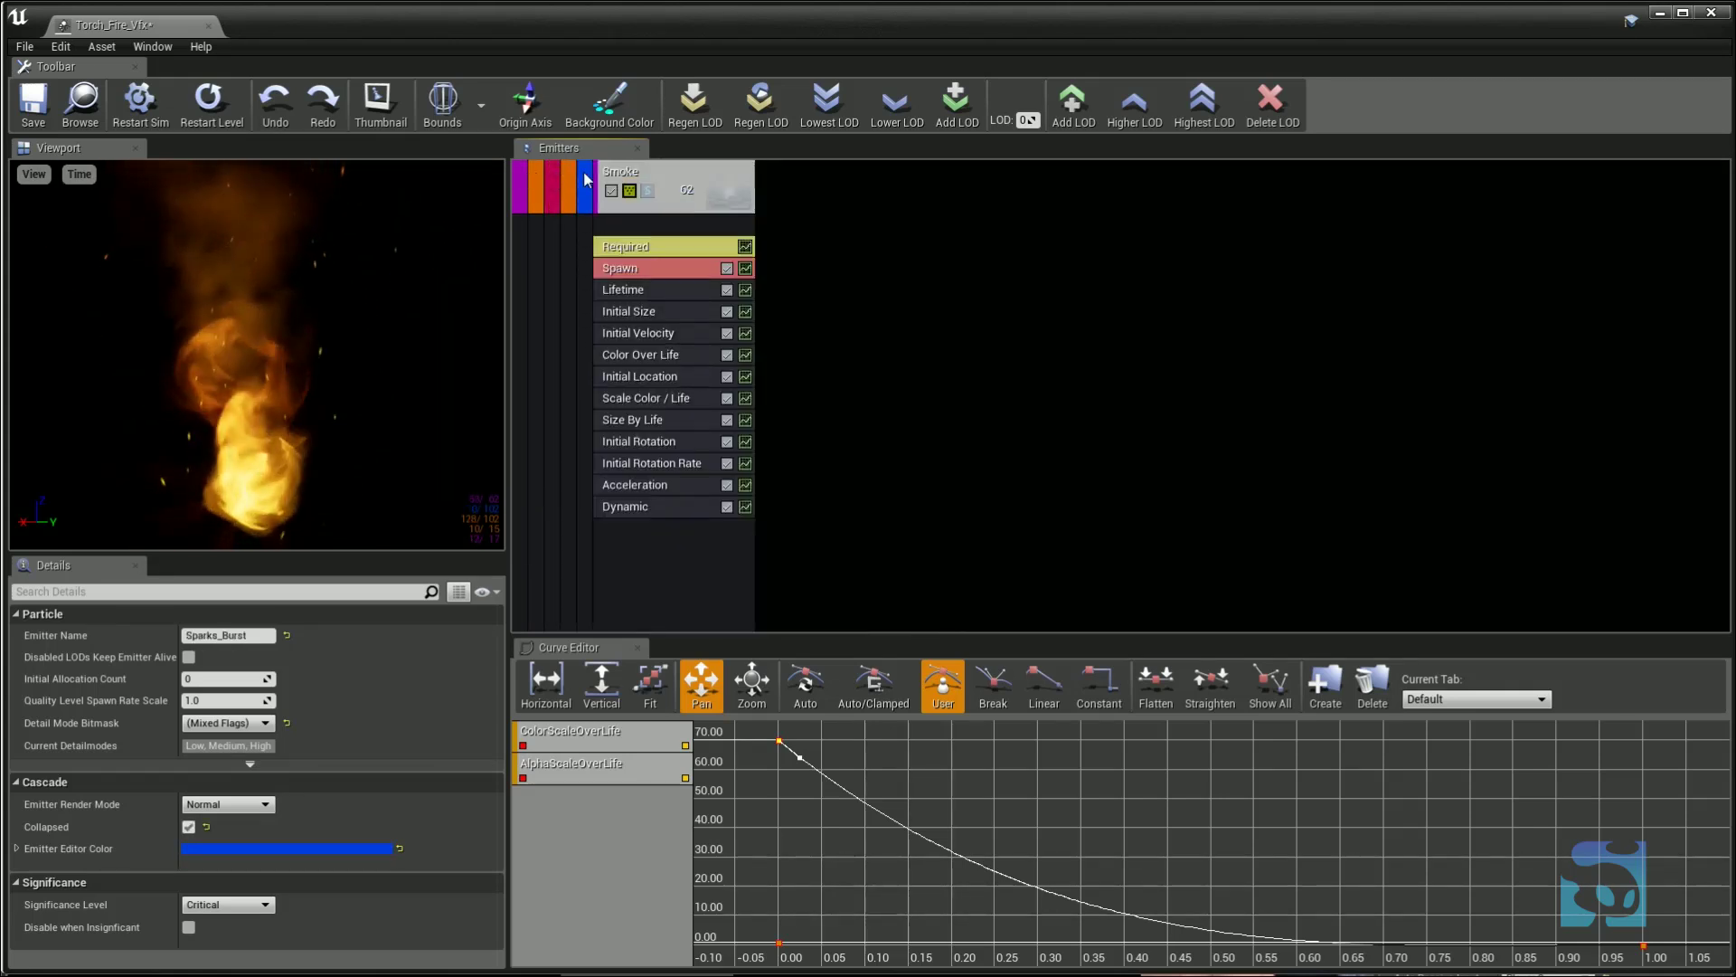
{"action": "double_click", "coordinate": [585, 176]}
{"action": "double_click", "coordinate": [566, 176]}
{"action": "double_click", "coordinate": [548, 176]}
{"action": "double_click", "coordinate": [535, 176]}
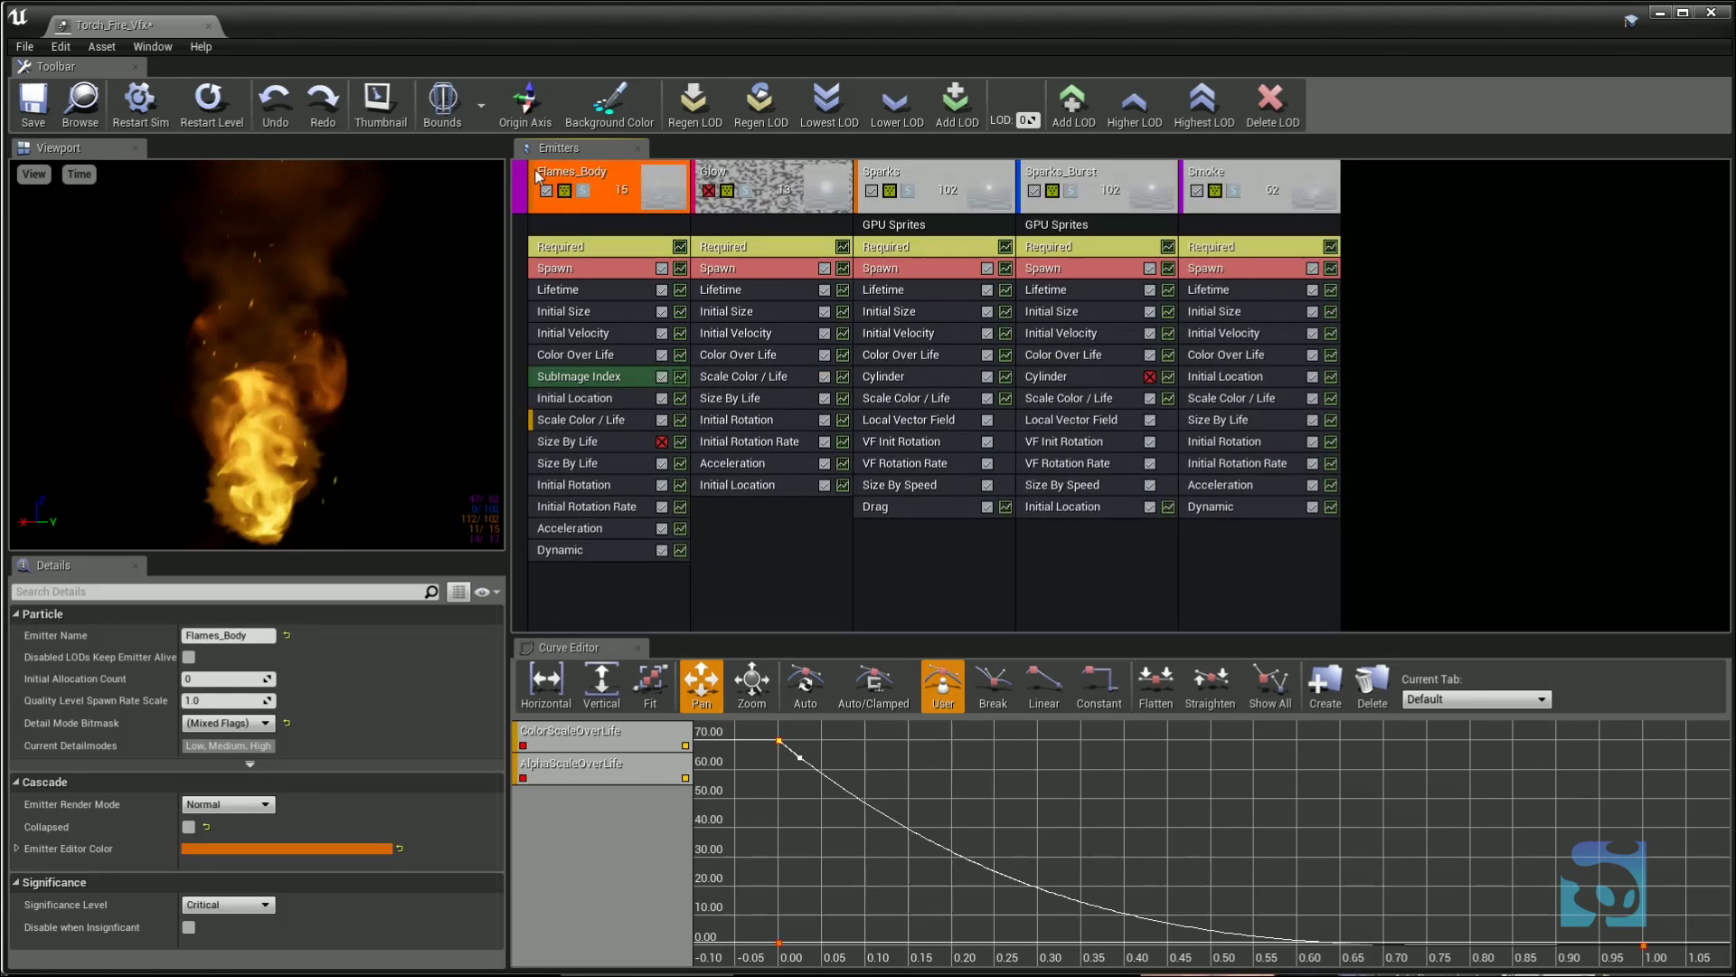
{"action": "double_click", "coordinate": [523, 175]}
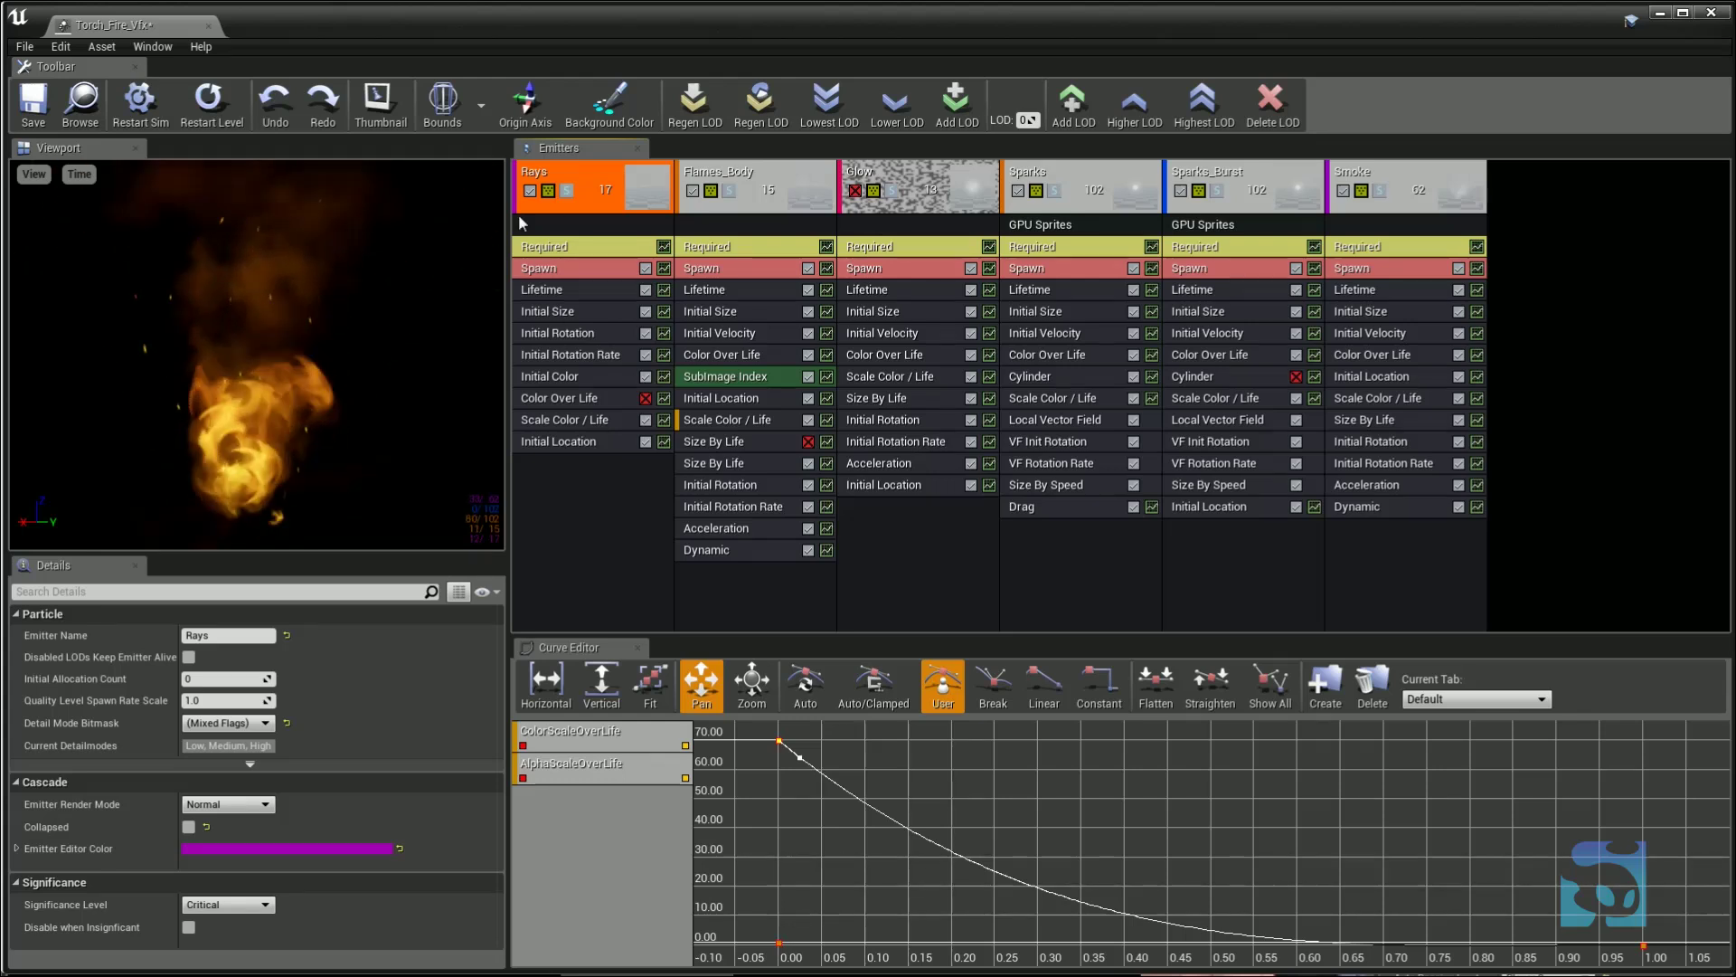
- Add a new particle sprite emitter and assign the Ball_01 material in its Required module
{"action": "left_click", "coordinate": [1570, 251]}
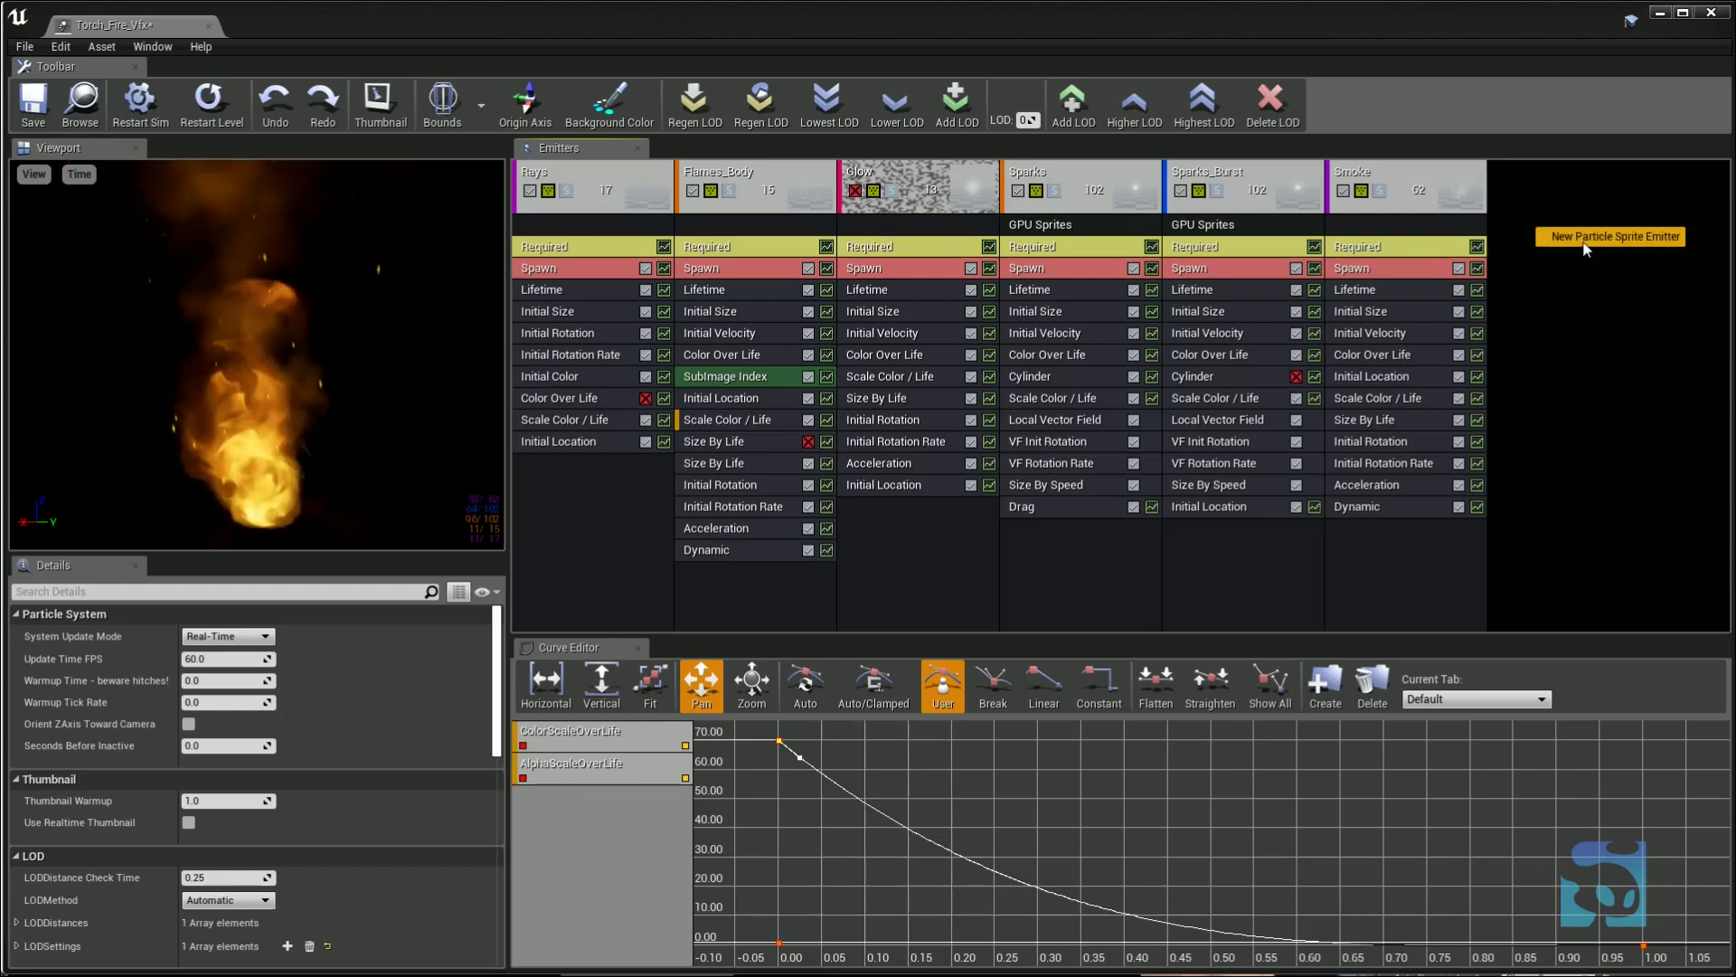
{"action": "left_click", "coordinate": [1584, 242]}
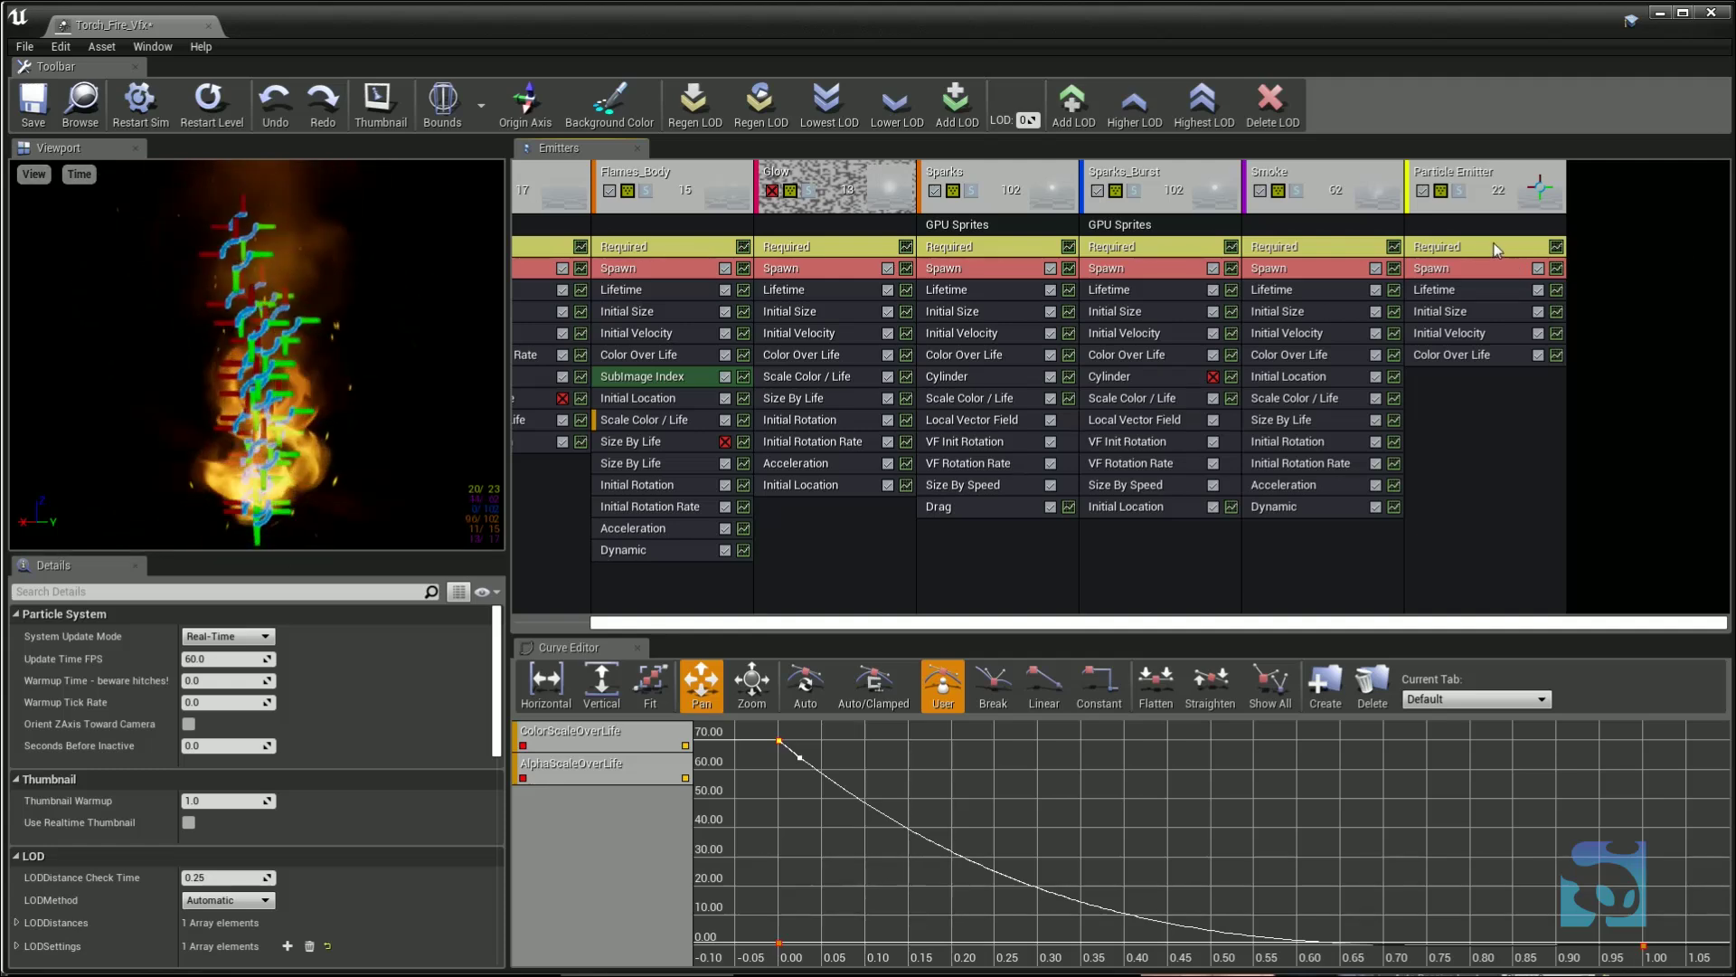
{"action": "left_click", "coordinate": [1451, 250]}
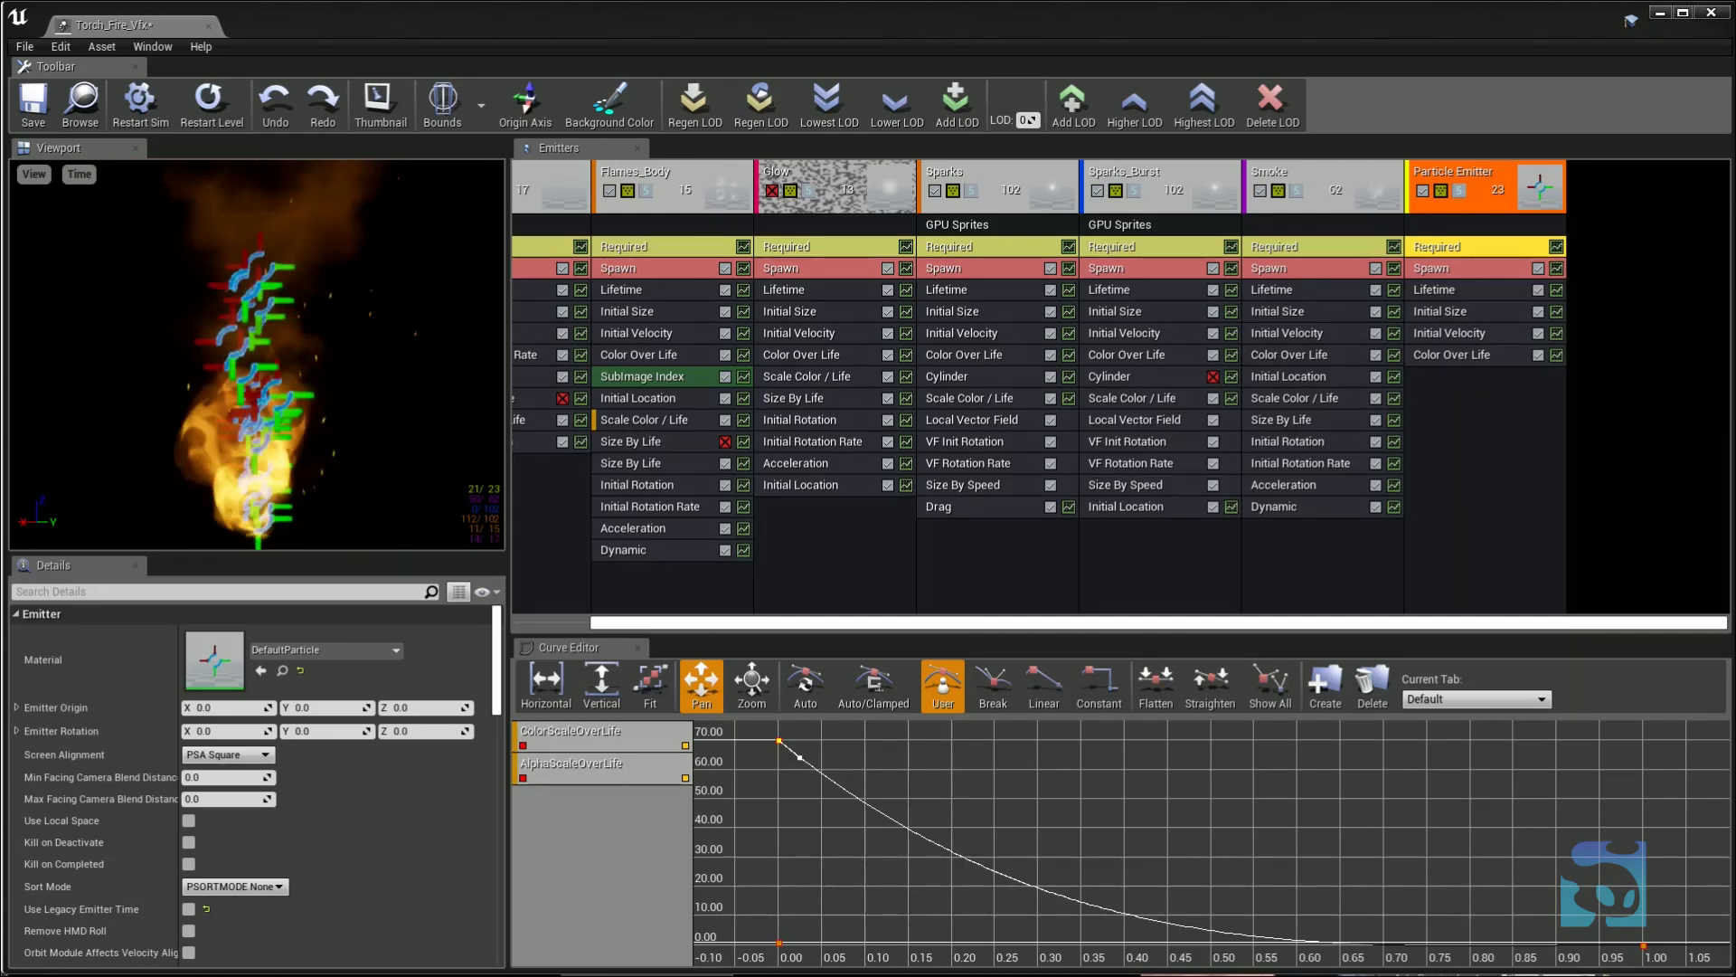
{"action": "left_click", "coordinate": [261, 670]}
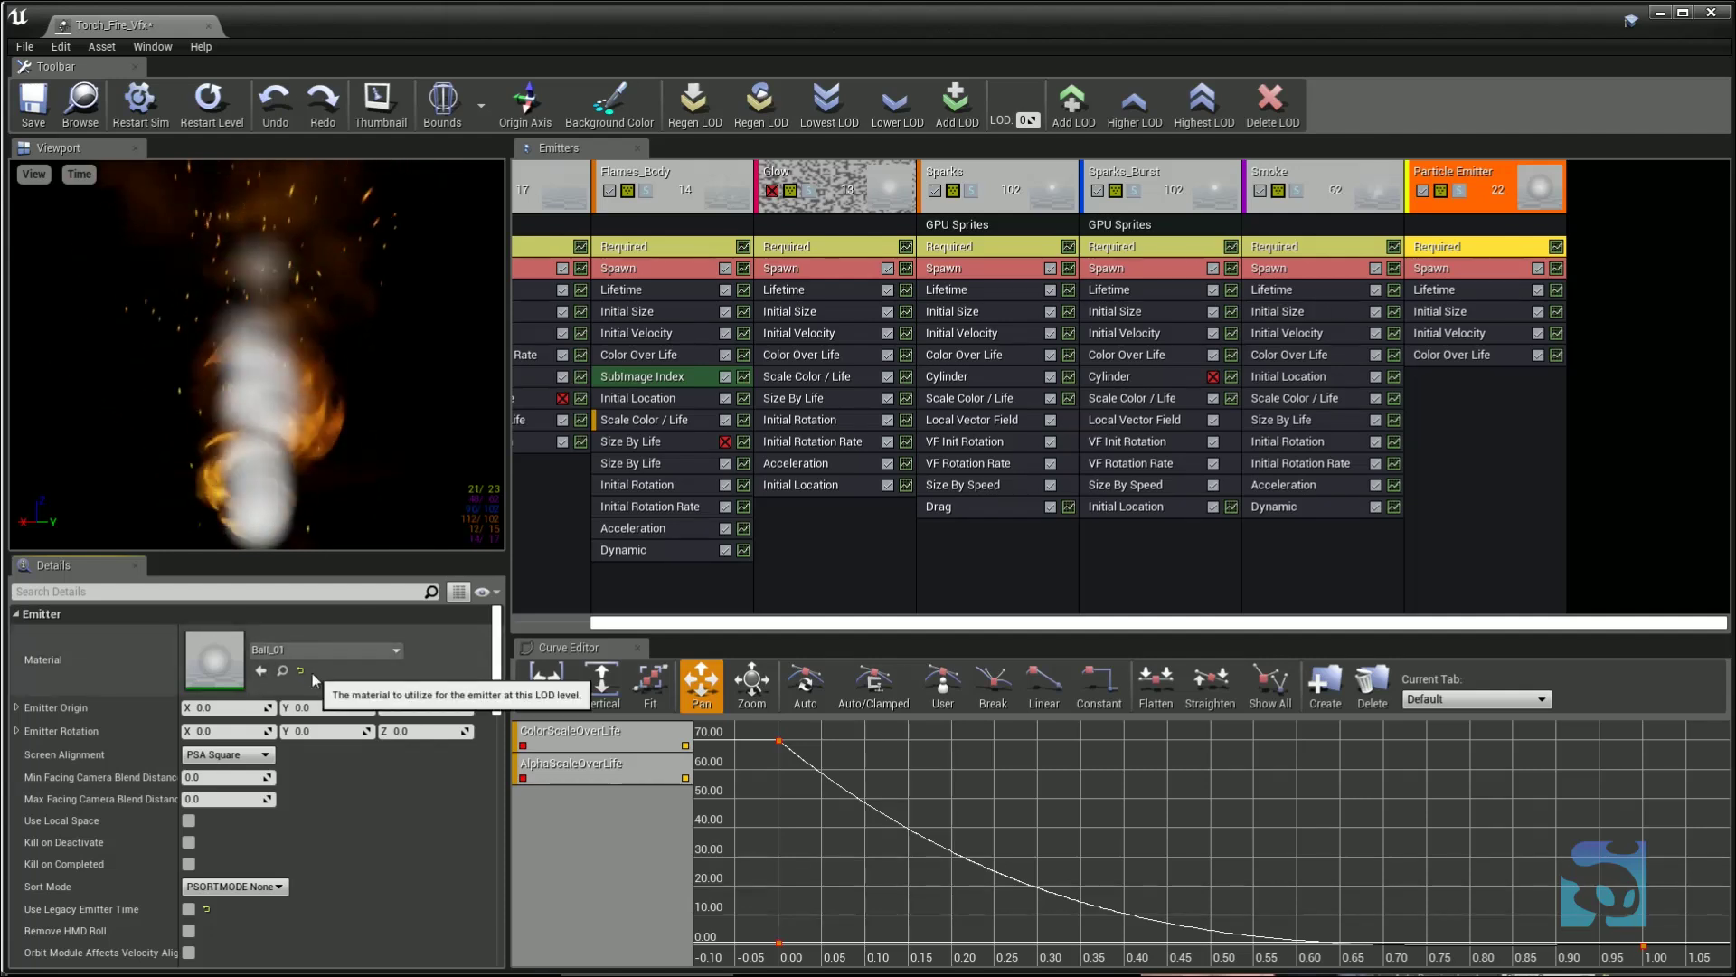
- Examine the new emitter's Screen Alignment options and compare the alignment set in the Glow, Sparks and Sparks_Burst Required modules
{"action": "left_click", "coordinate": [222, 754]}
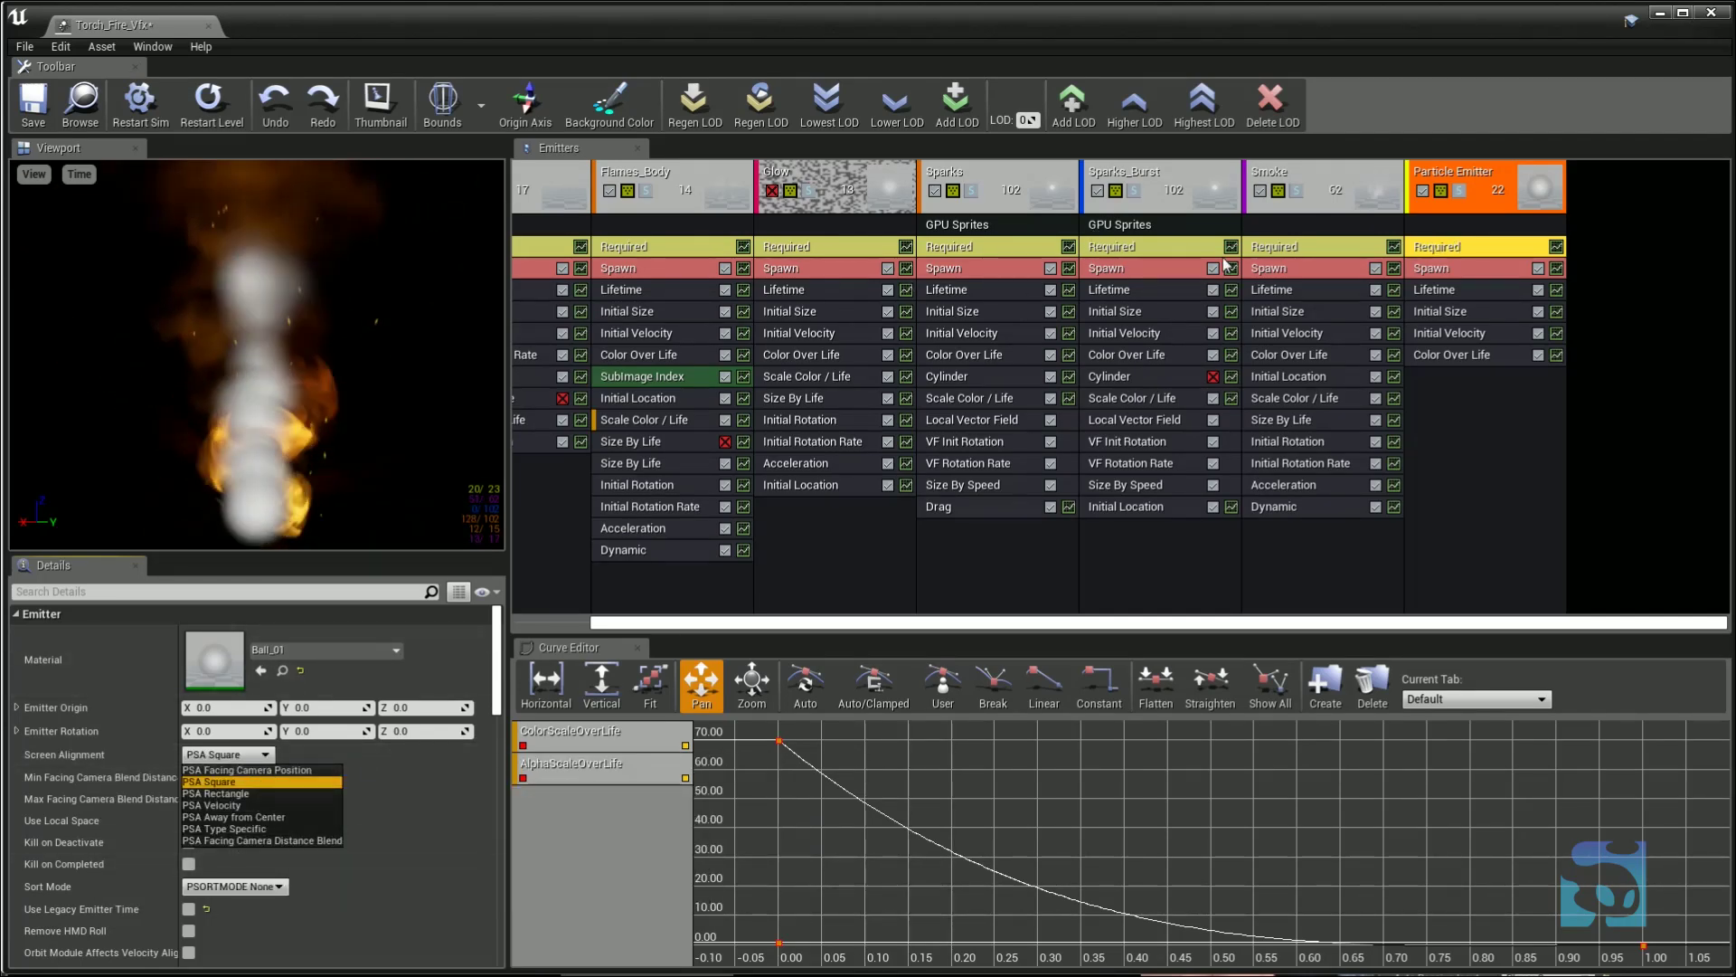
{"action": "left_click", "coordinate": [842, 253]}
{"action": "left_click", "coordinate": [966, 250]}
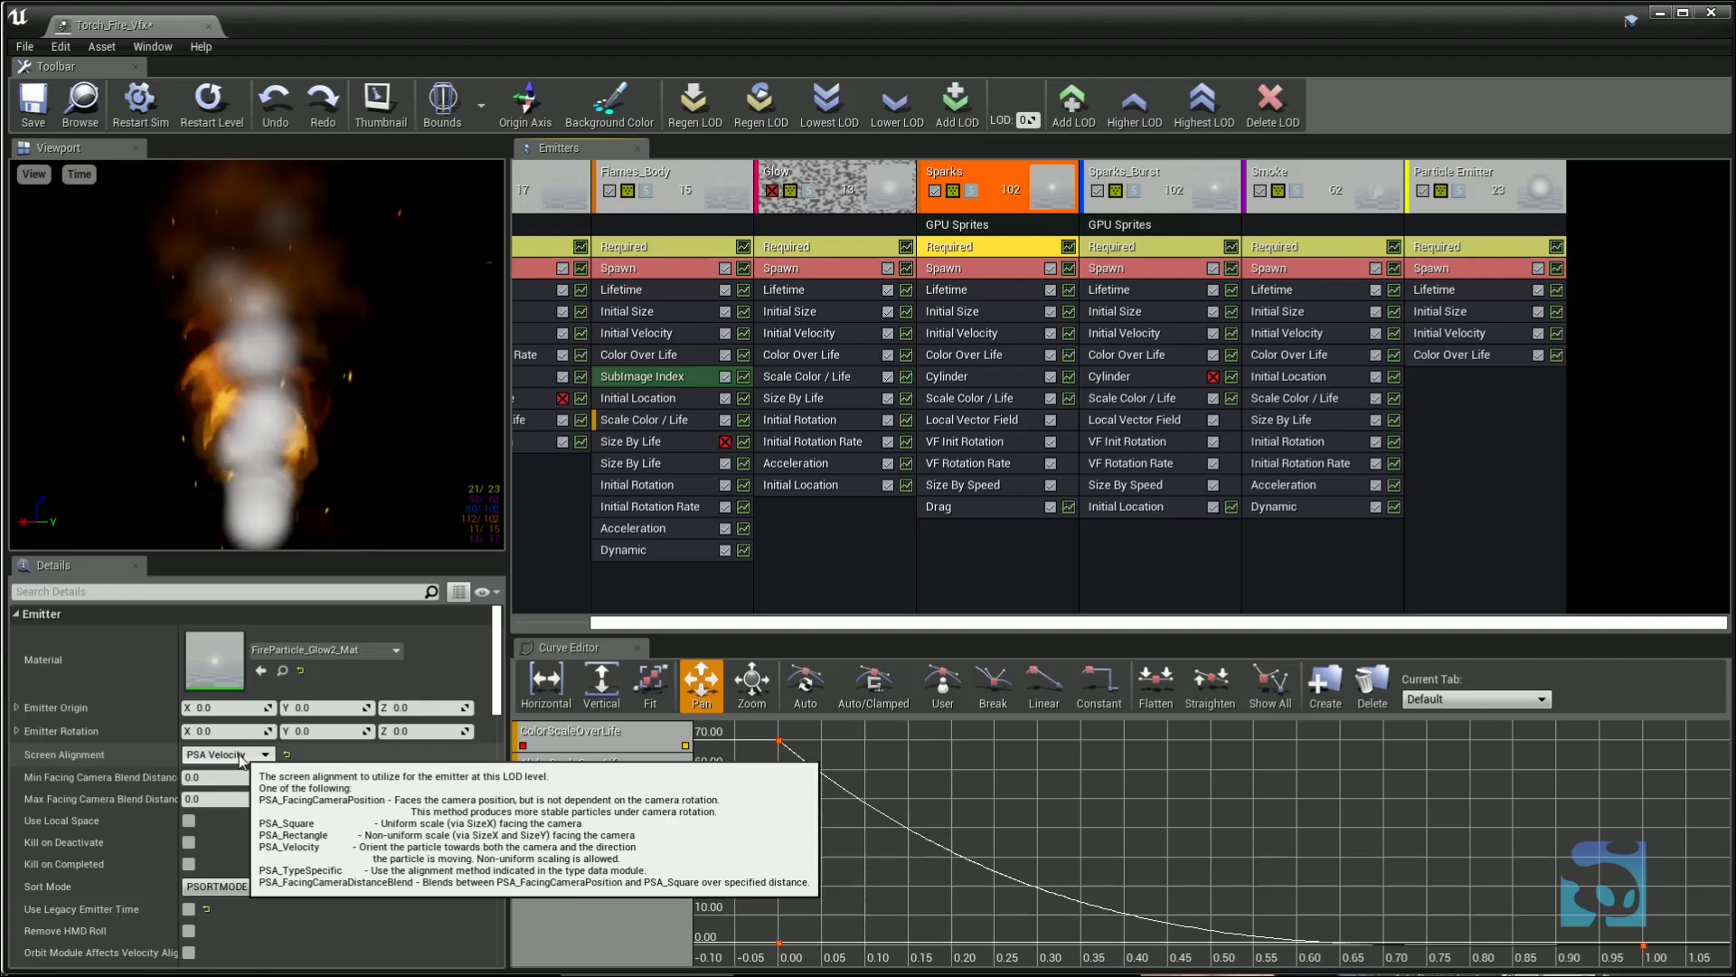
{"action": "left_click", "coordinate": [1149, 242]}
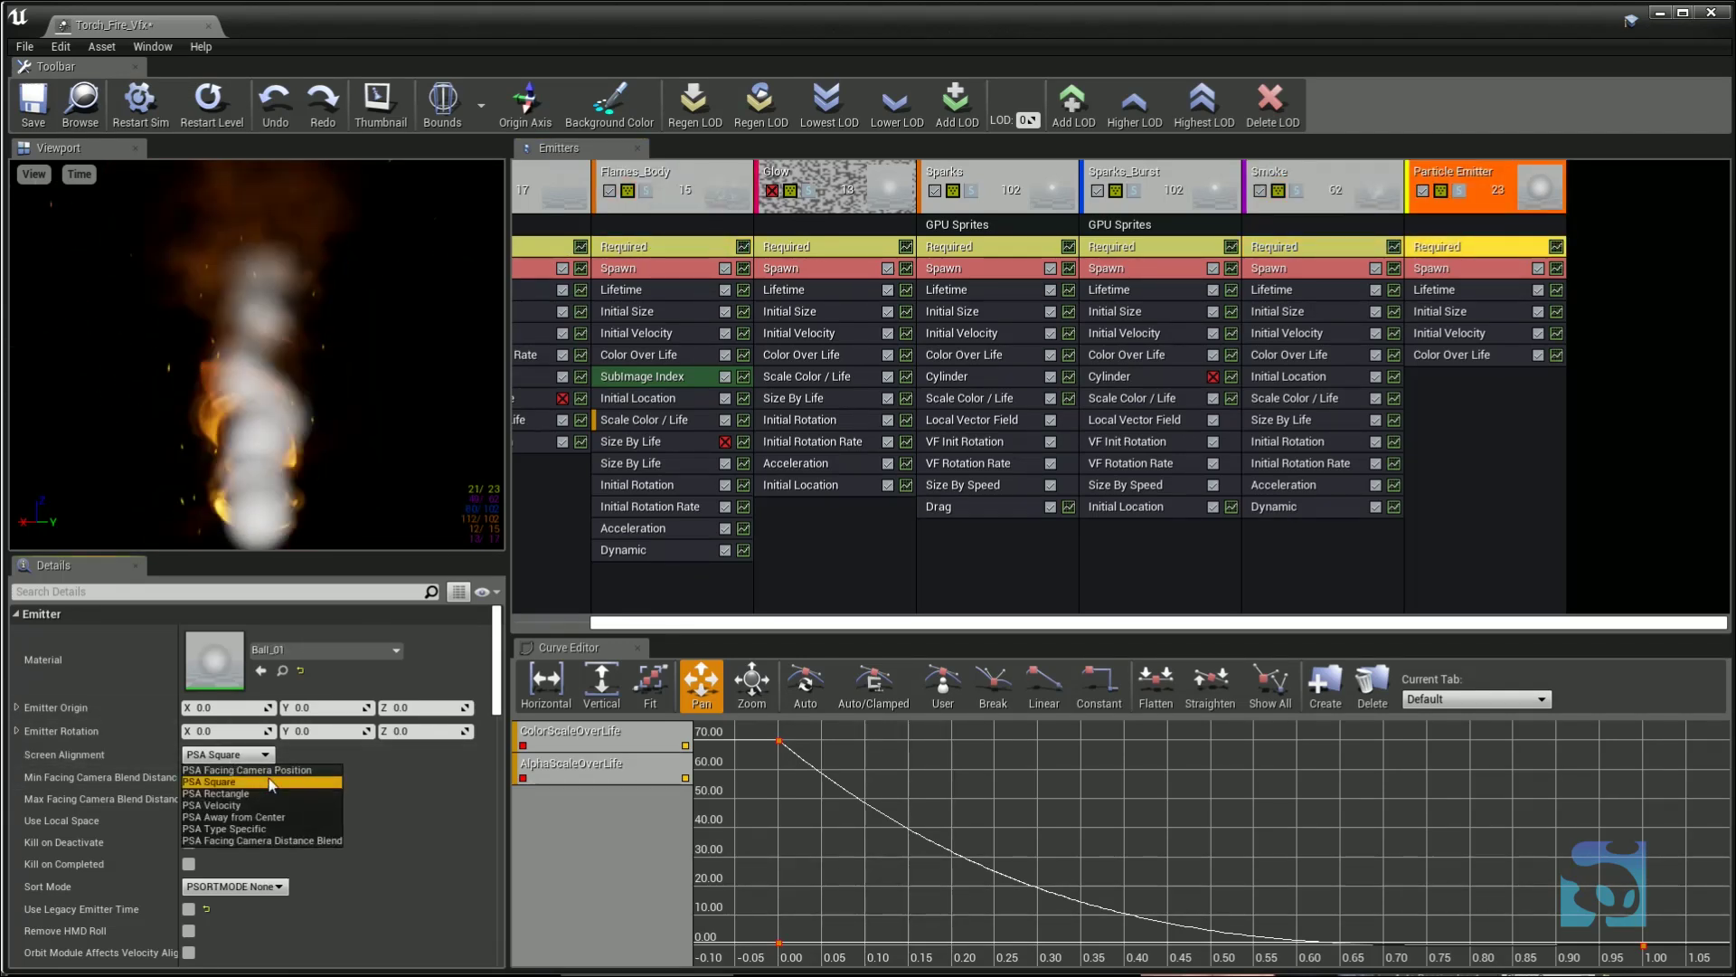
- Try PSA Type Specific as the new emitter's Screen Alignment and settle on PSA Facing Camera Position
{"action": "left_click", "coordinate": [276, 771]}
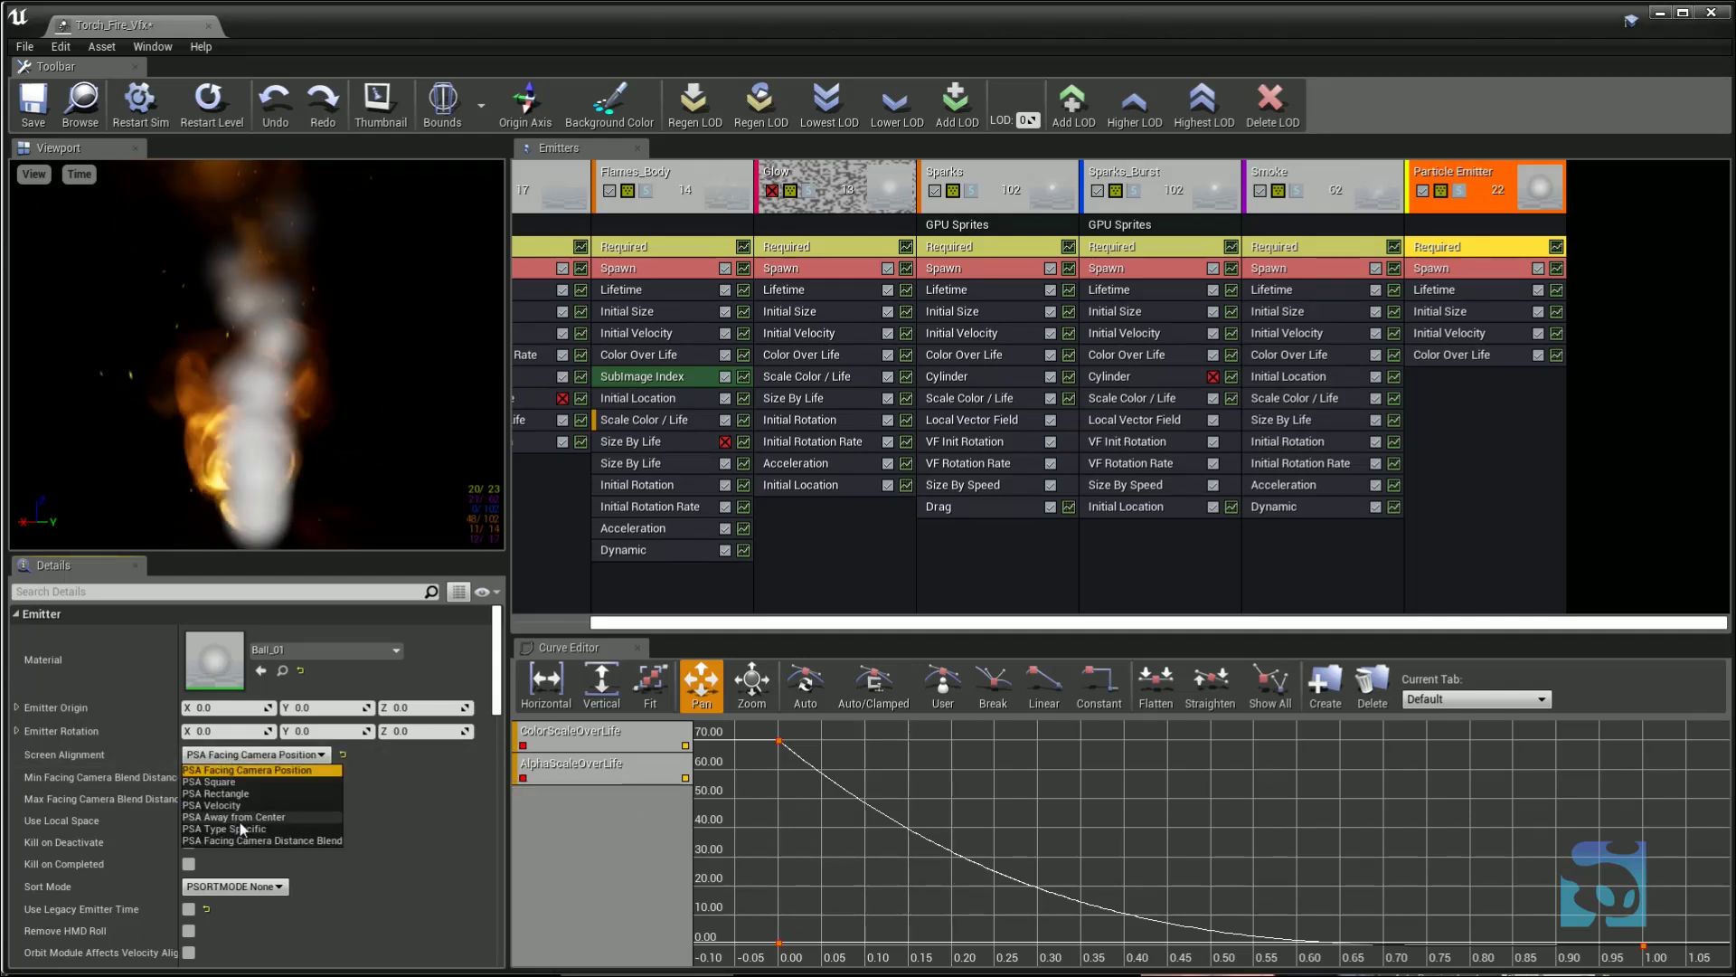
{"action": "left_click", "coordinate": [273, 827]}
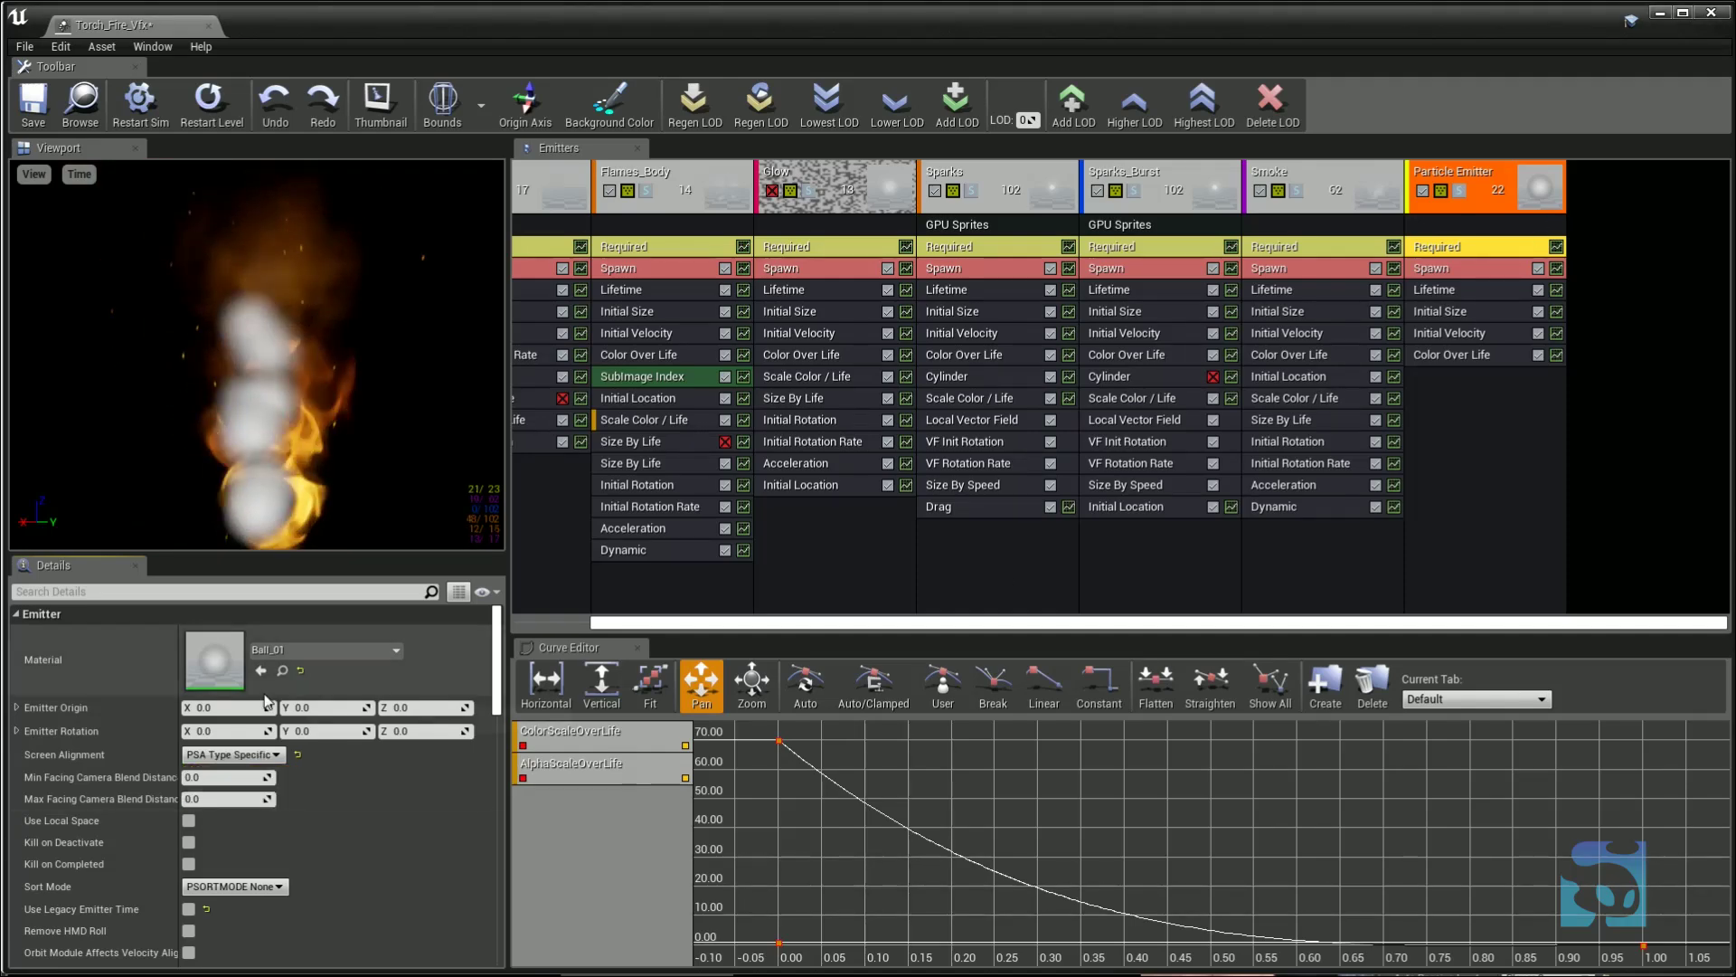
{"action": "left_click", "coordinate": [233, 754]}
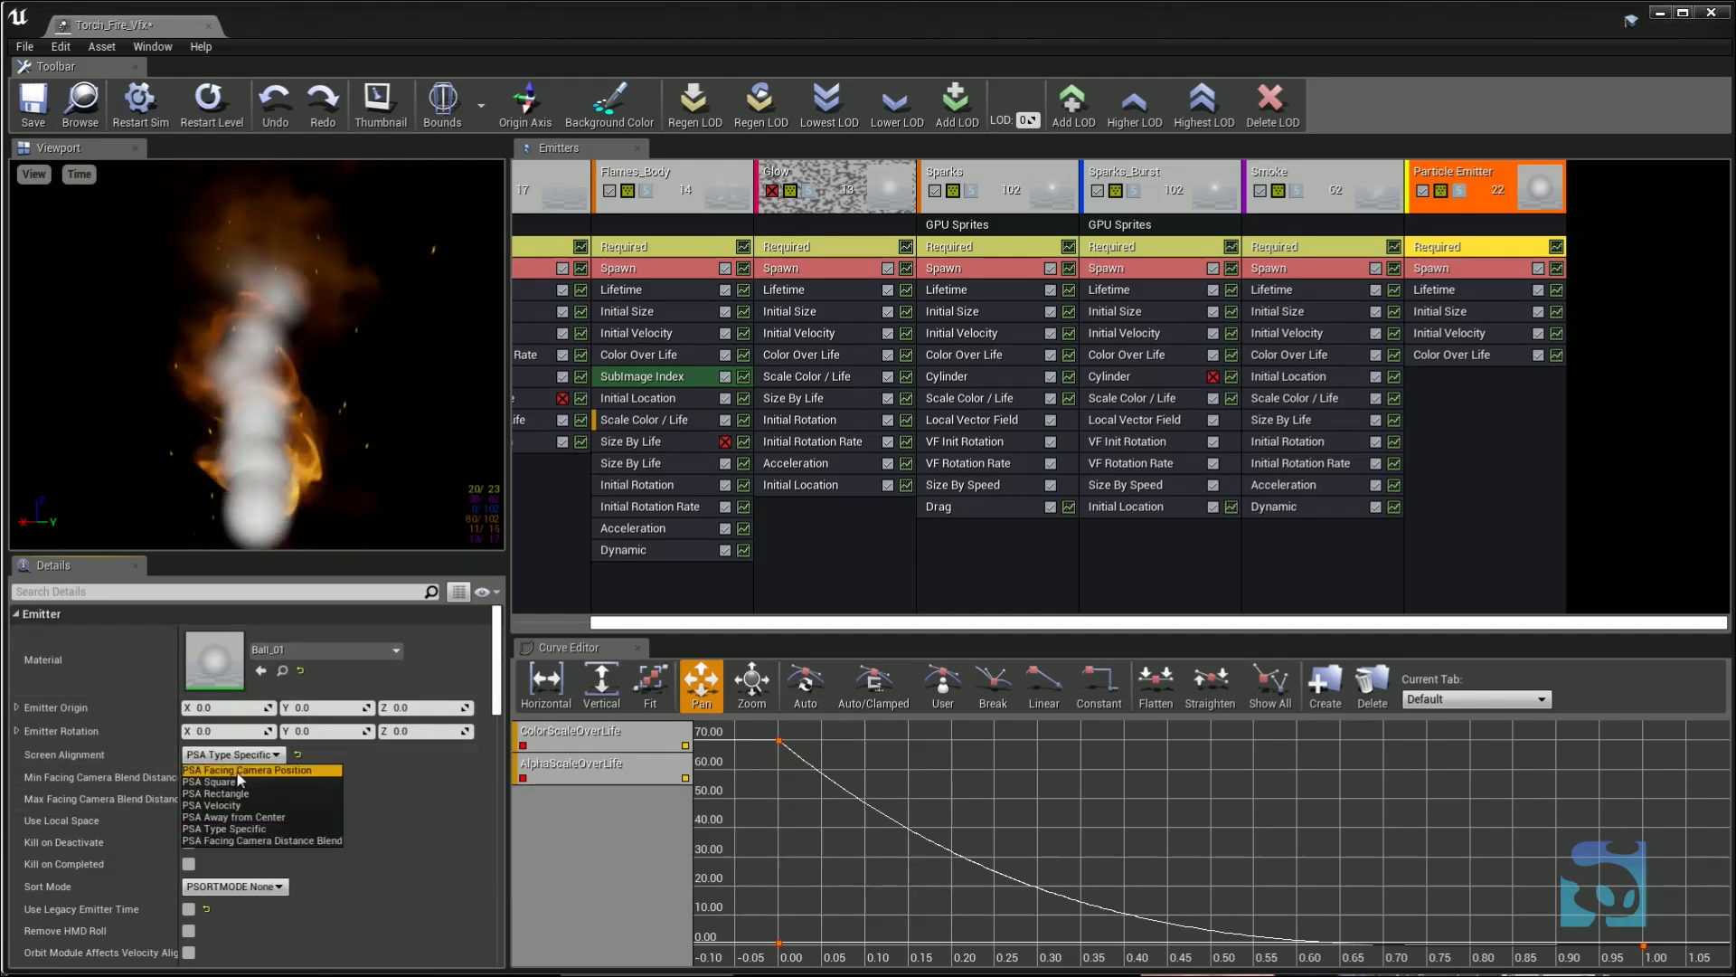
{"action": "left_click", "coordinate": [242, 770]}
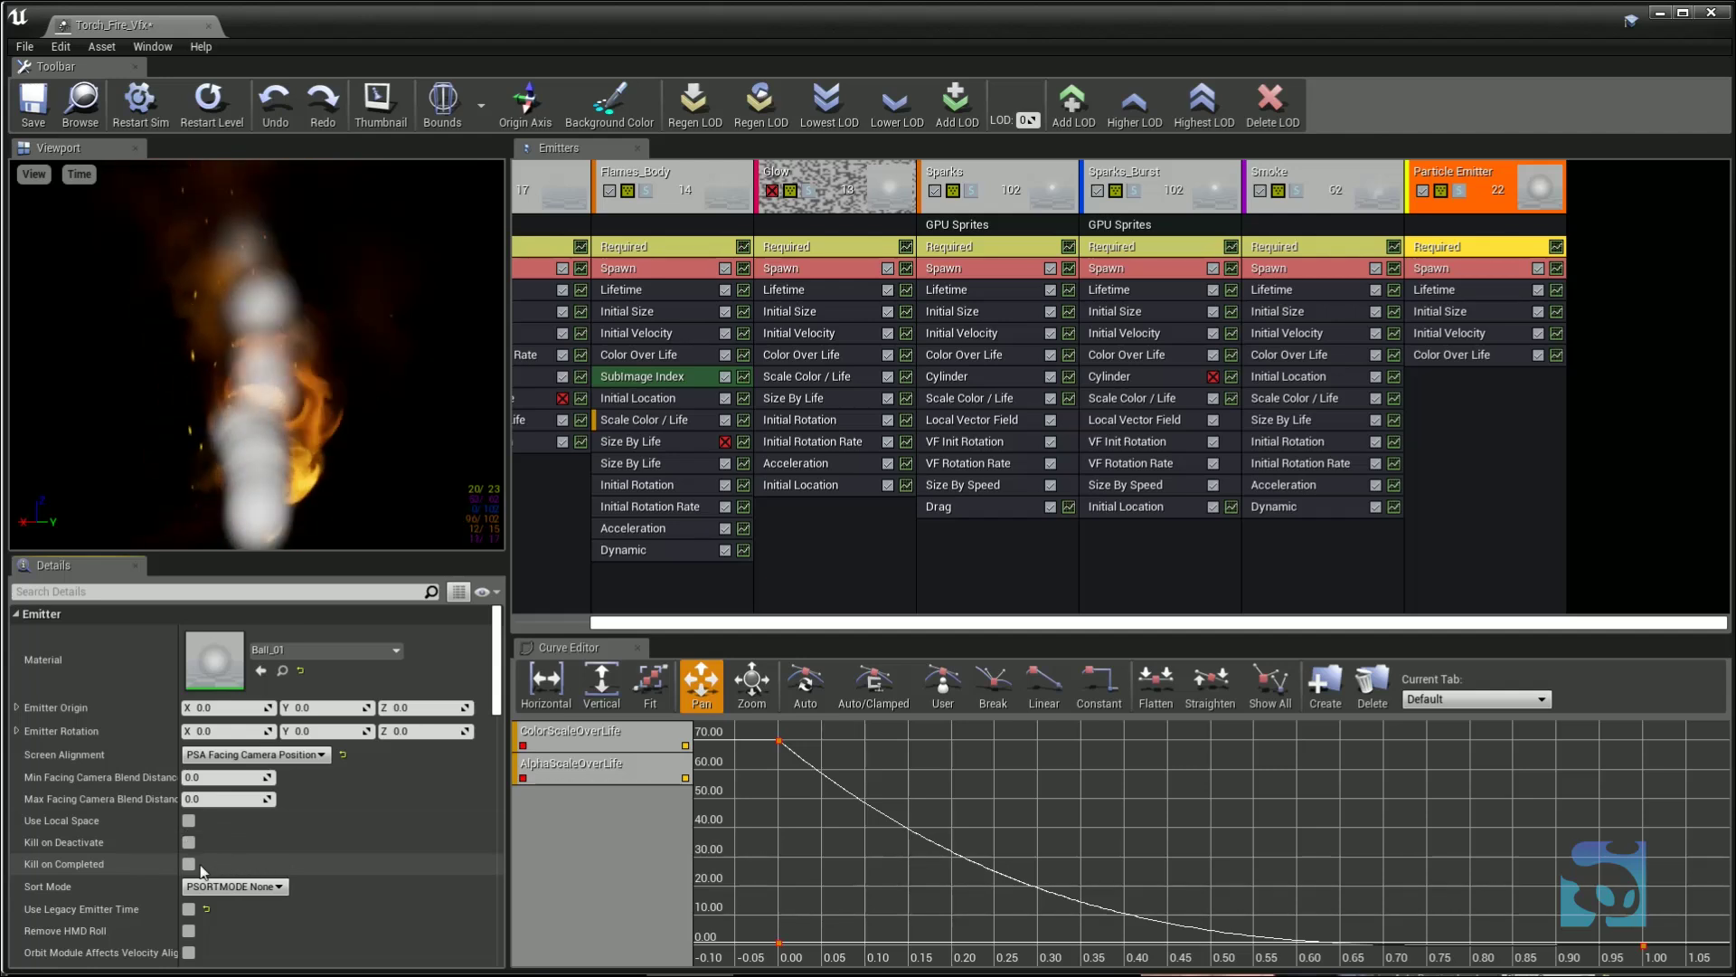
- Review the Duration, Delay and Sub UV settings in the new emitter's Required module
{"action": "scroll", "coordinate": [334, 855], "scroll_direction": "down", "scroll_amount": 3}
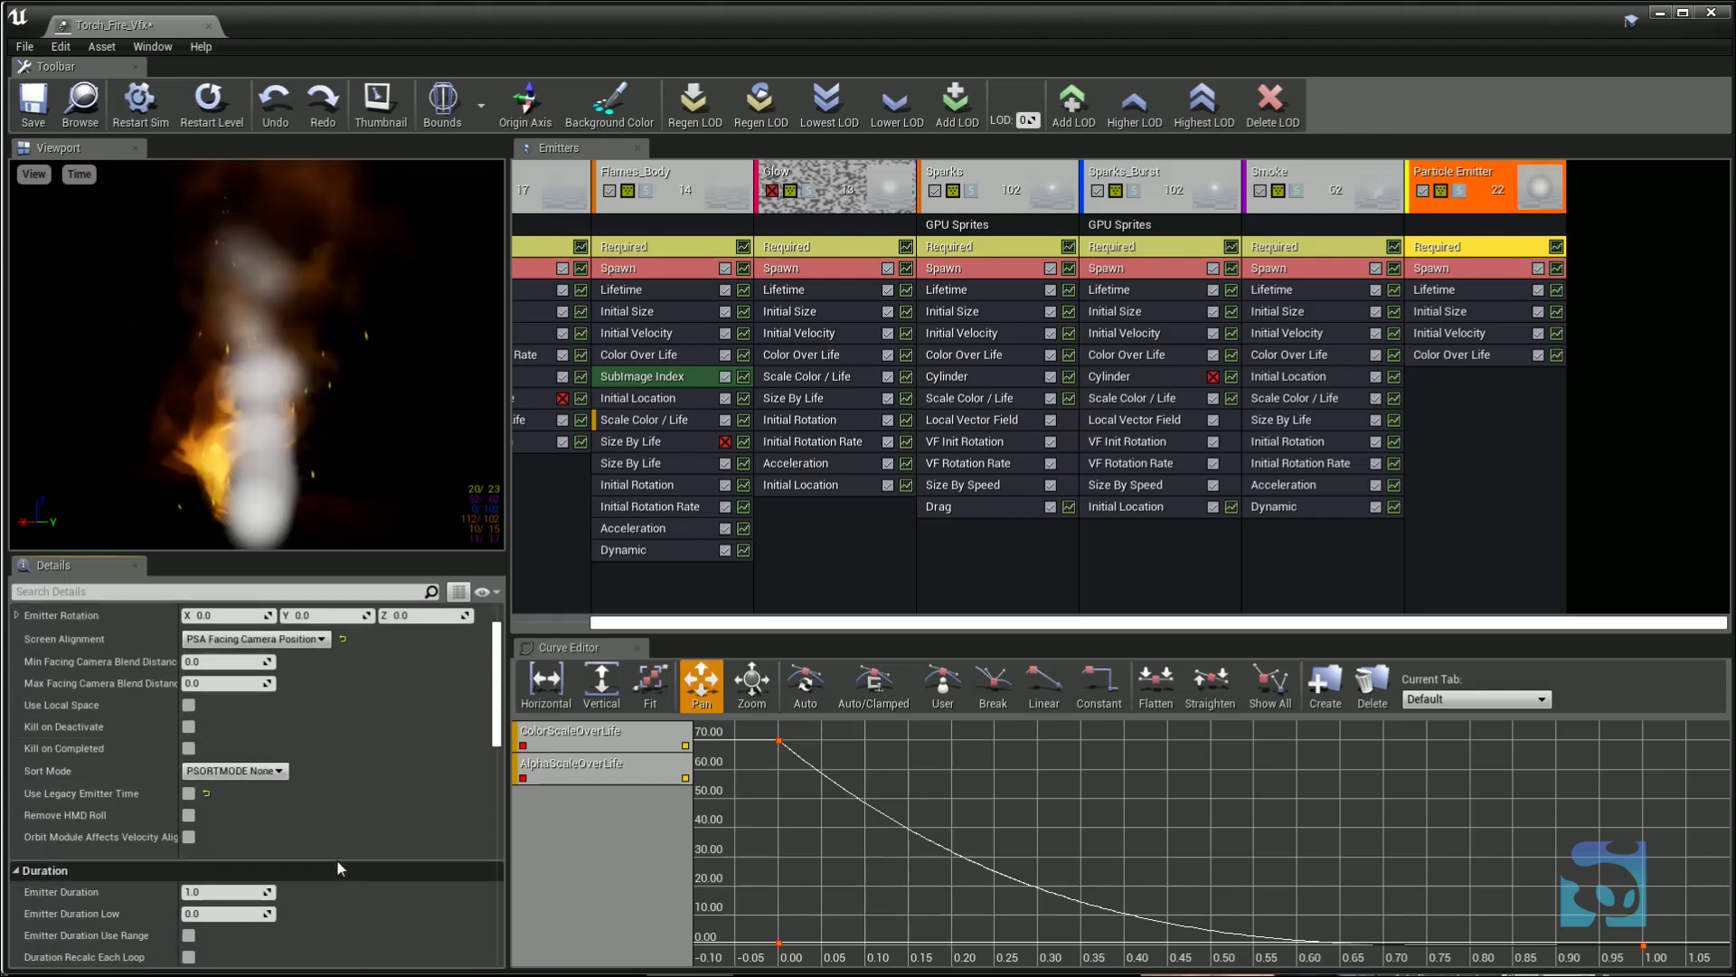
{"action": "scroll", "coordinate": [335, 859], "scroll_direction": "down", "scroll_amount": 5}
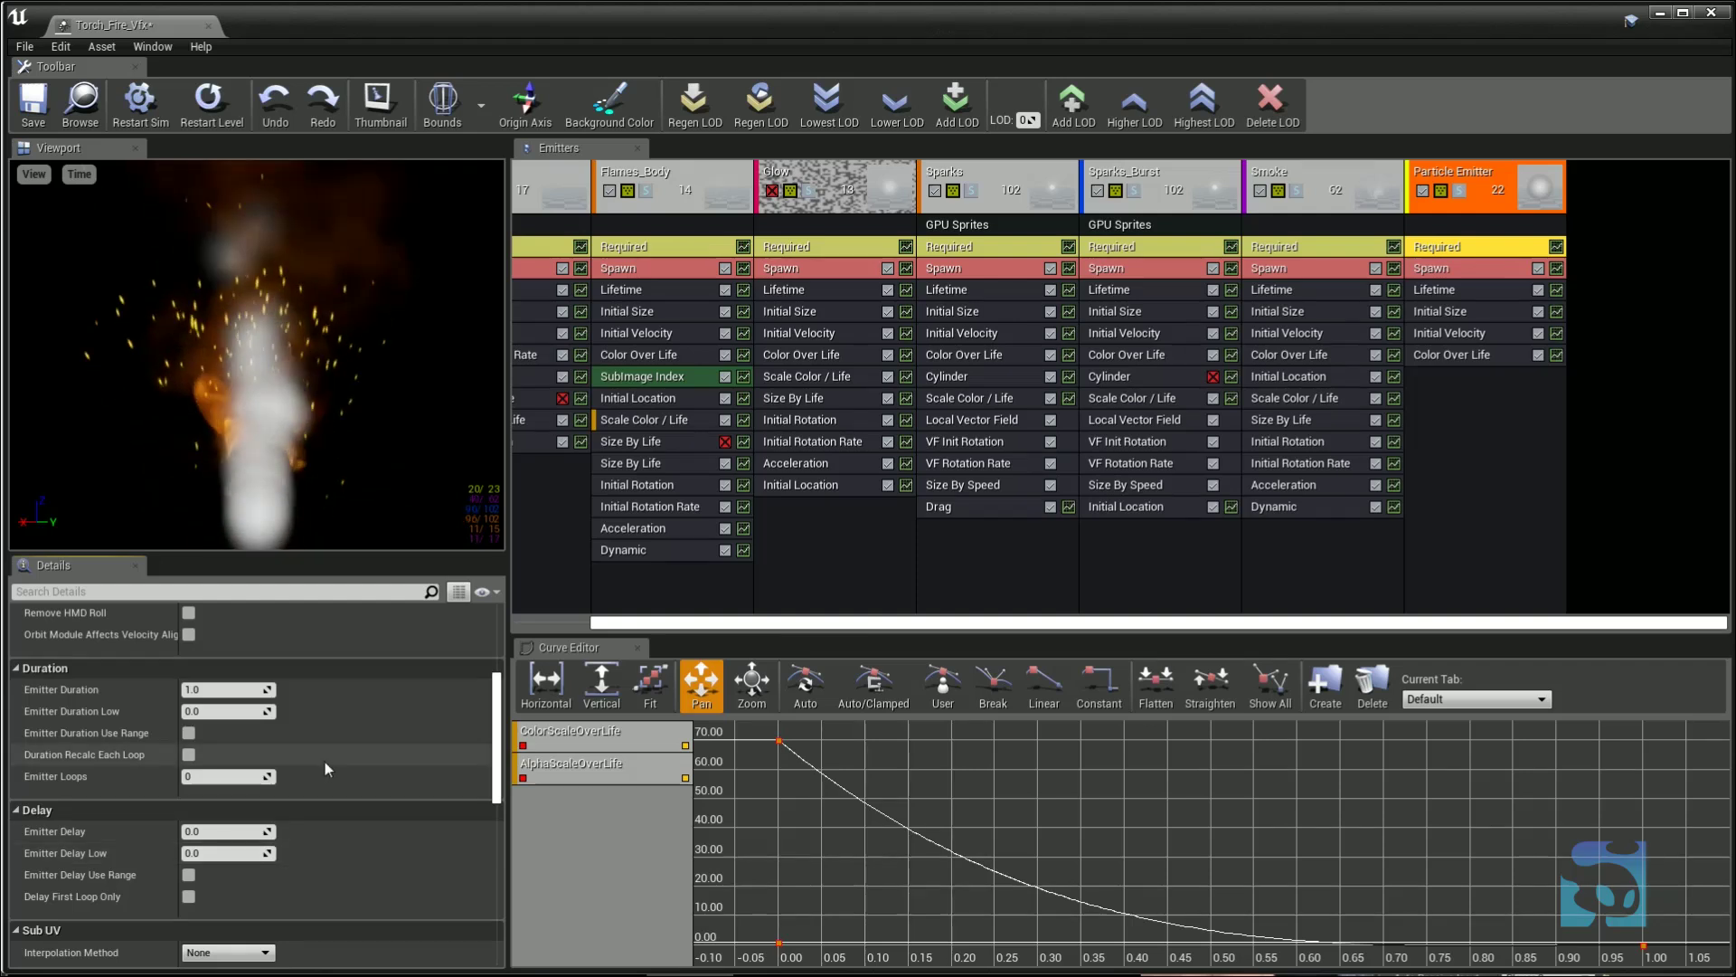
{"action": "left_click", "coordinate": [192, 689]}
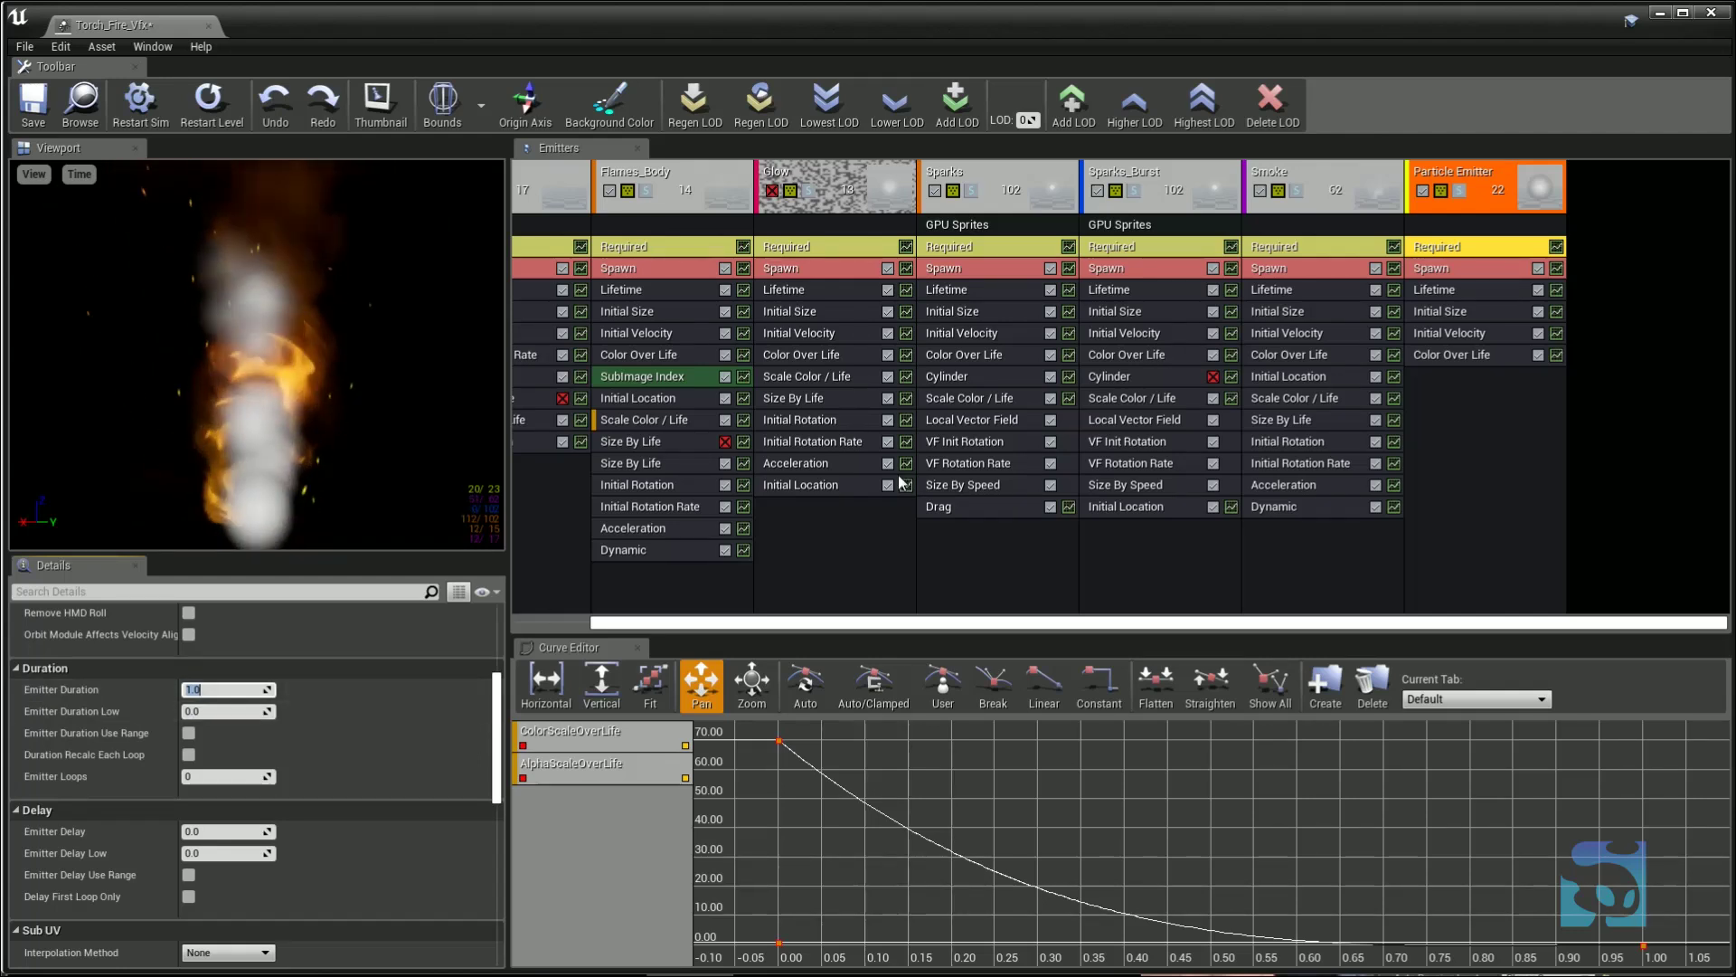
{"action": "left_click", "coordinate": [1445, 248]}
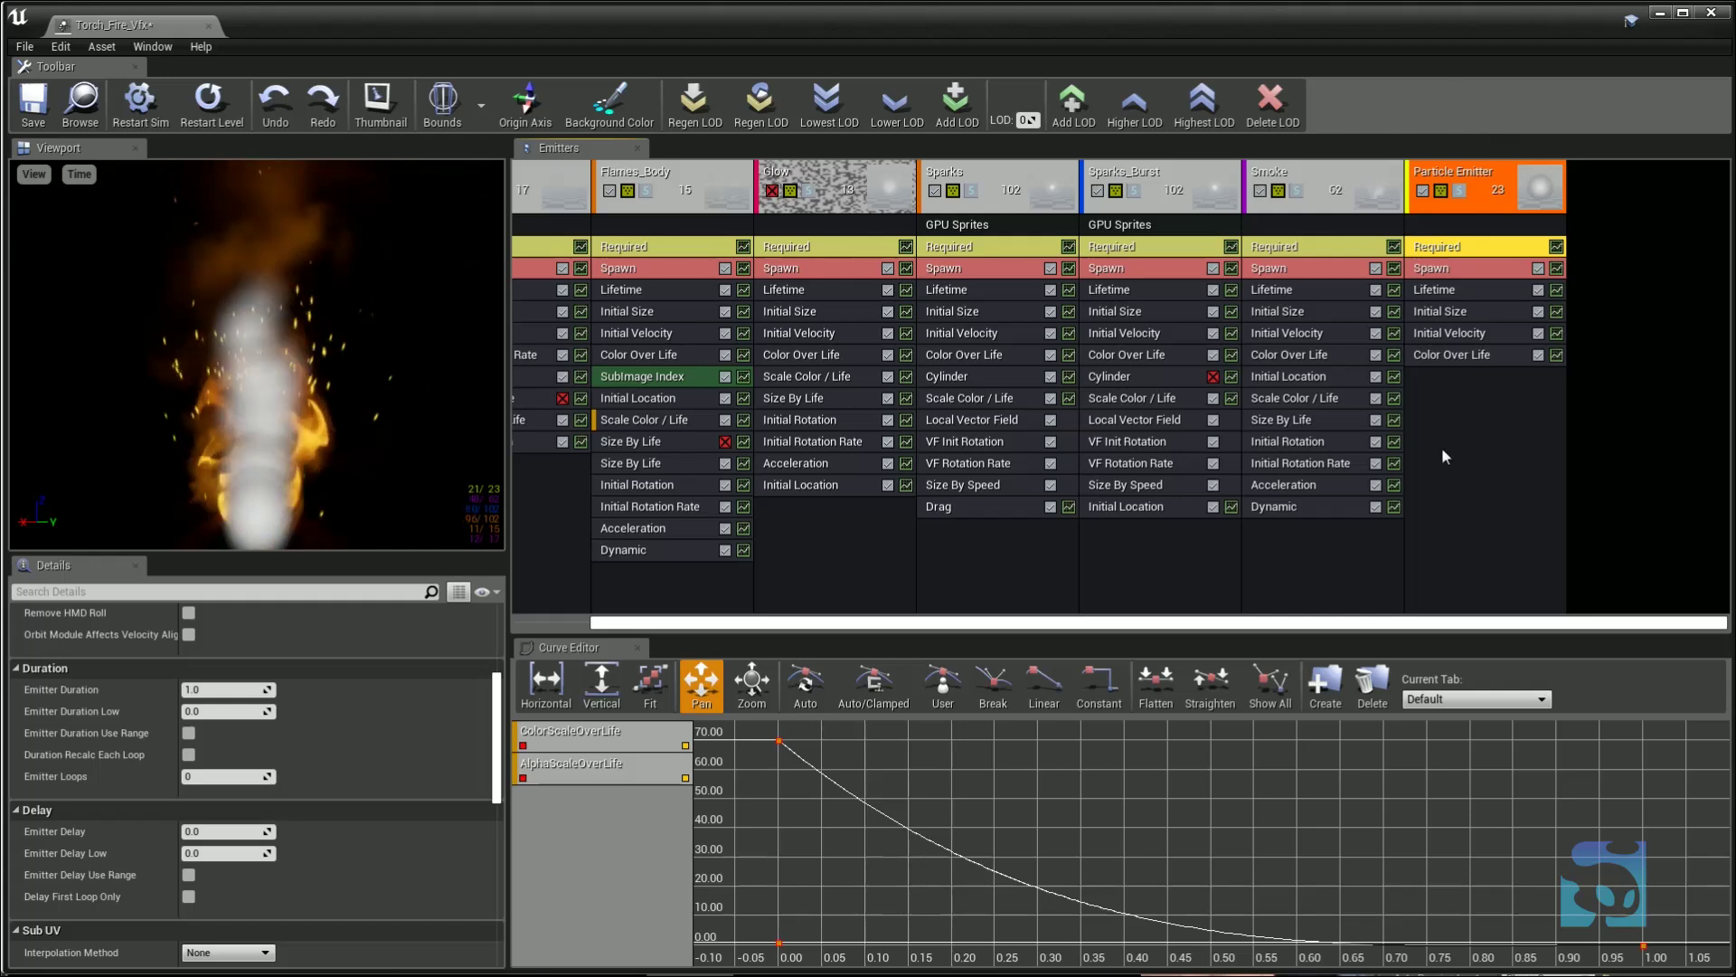
- Set Emitter Loops to 1 in the new emitter's Required module and restart the simulation
{"action": "left_click", "coordinate": [217, 688]}
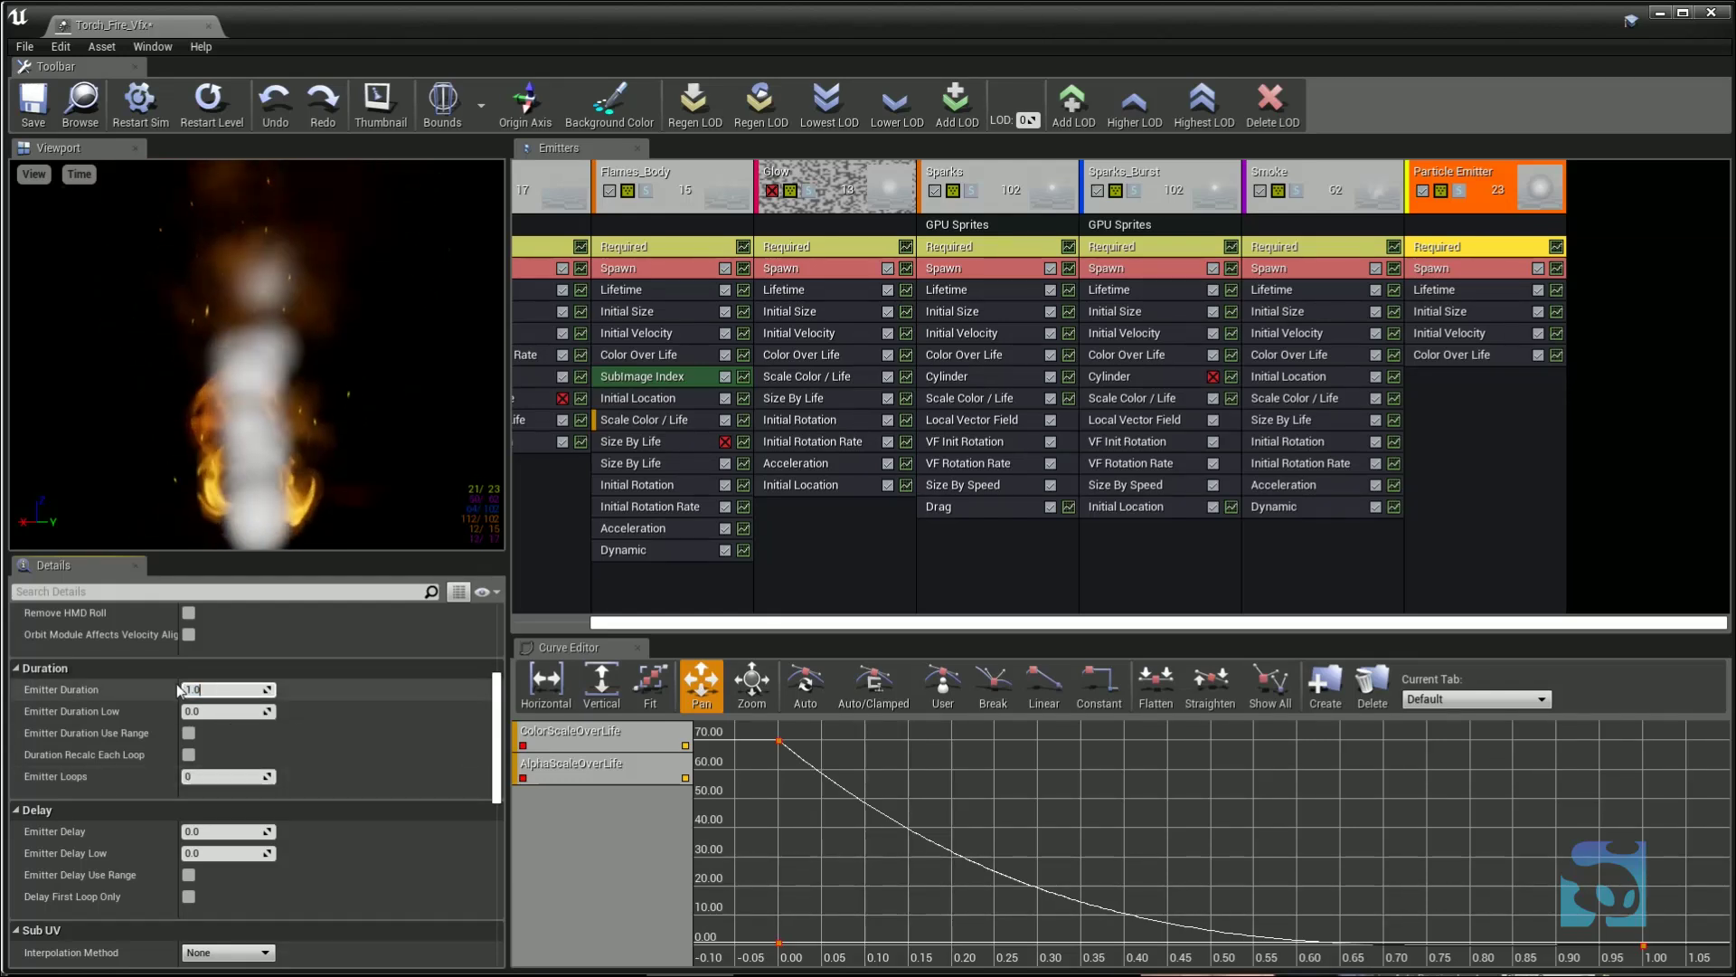
{"action": "left_click", "coordinate": [217, 775]}
{"action": "type", "text": "1"}
{"action": "key", "text": "Return"}
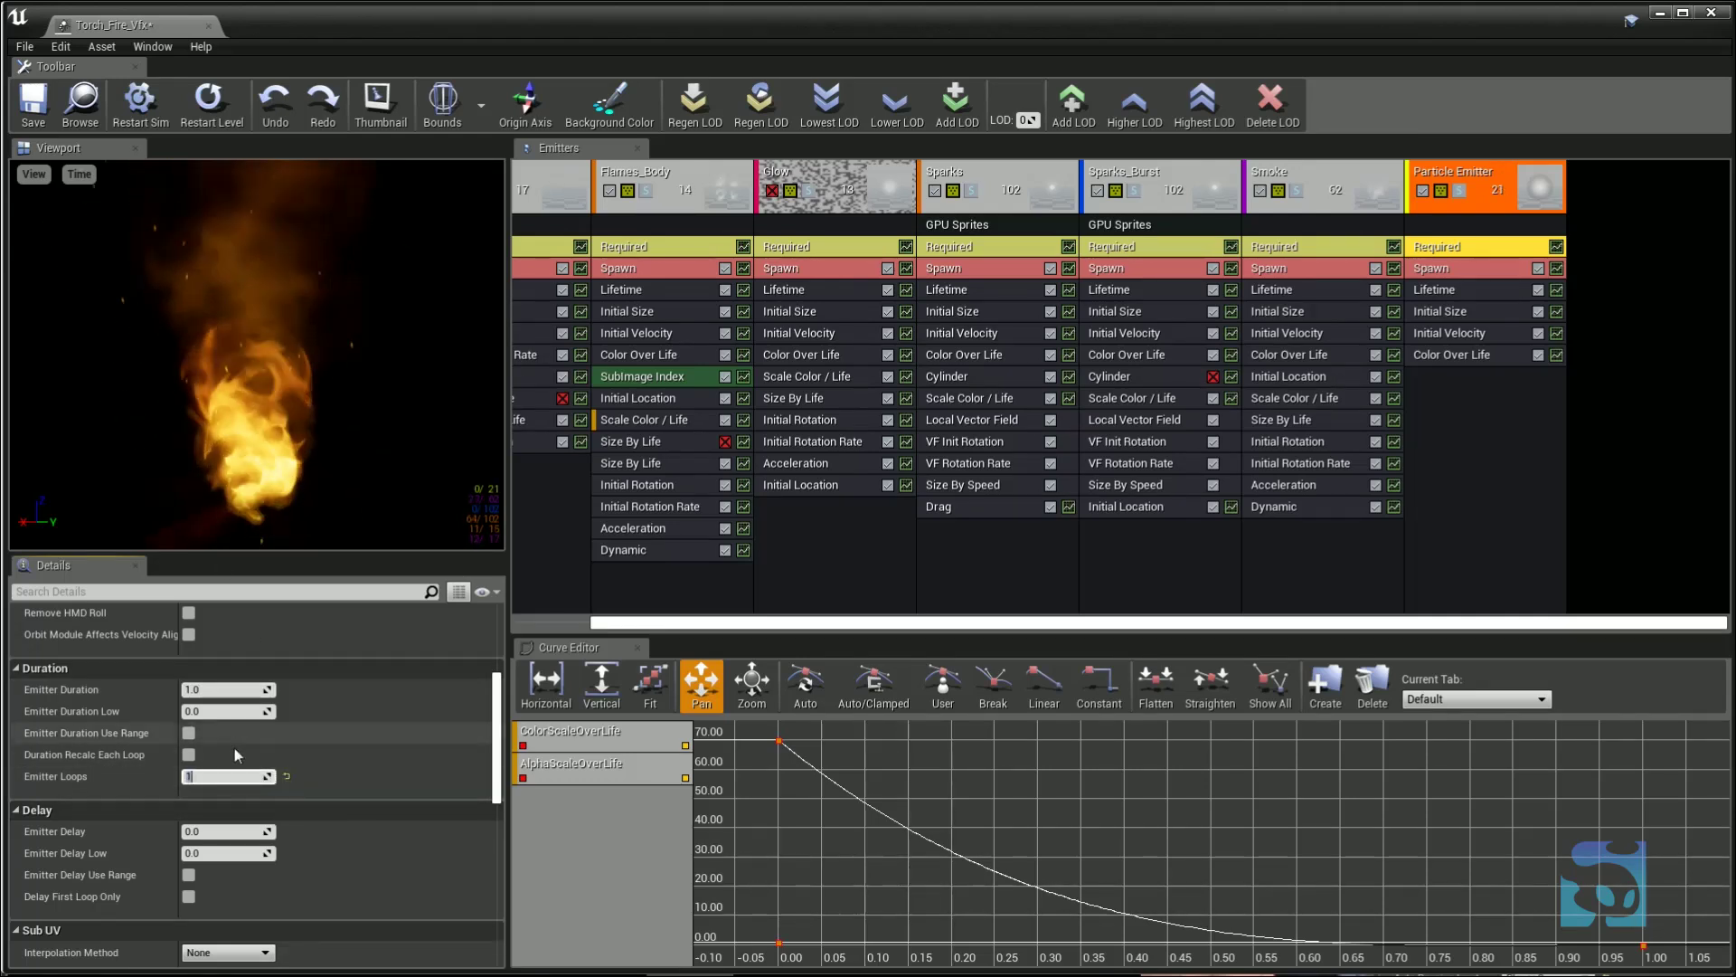
{"action": "left_click", "coordinate": [134, 106]}
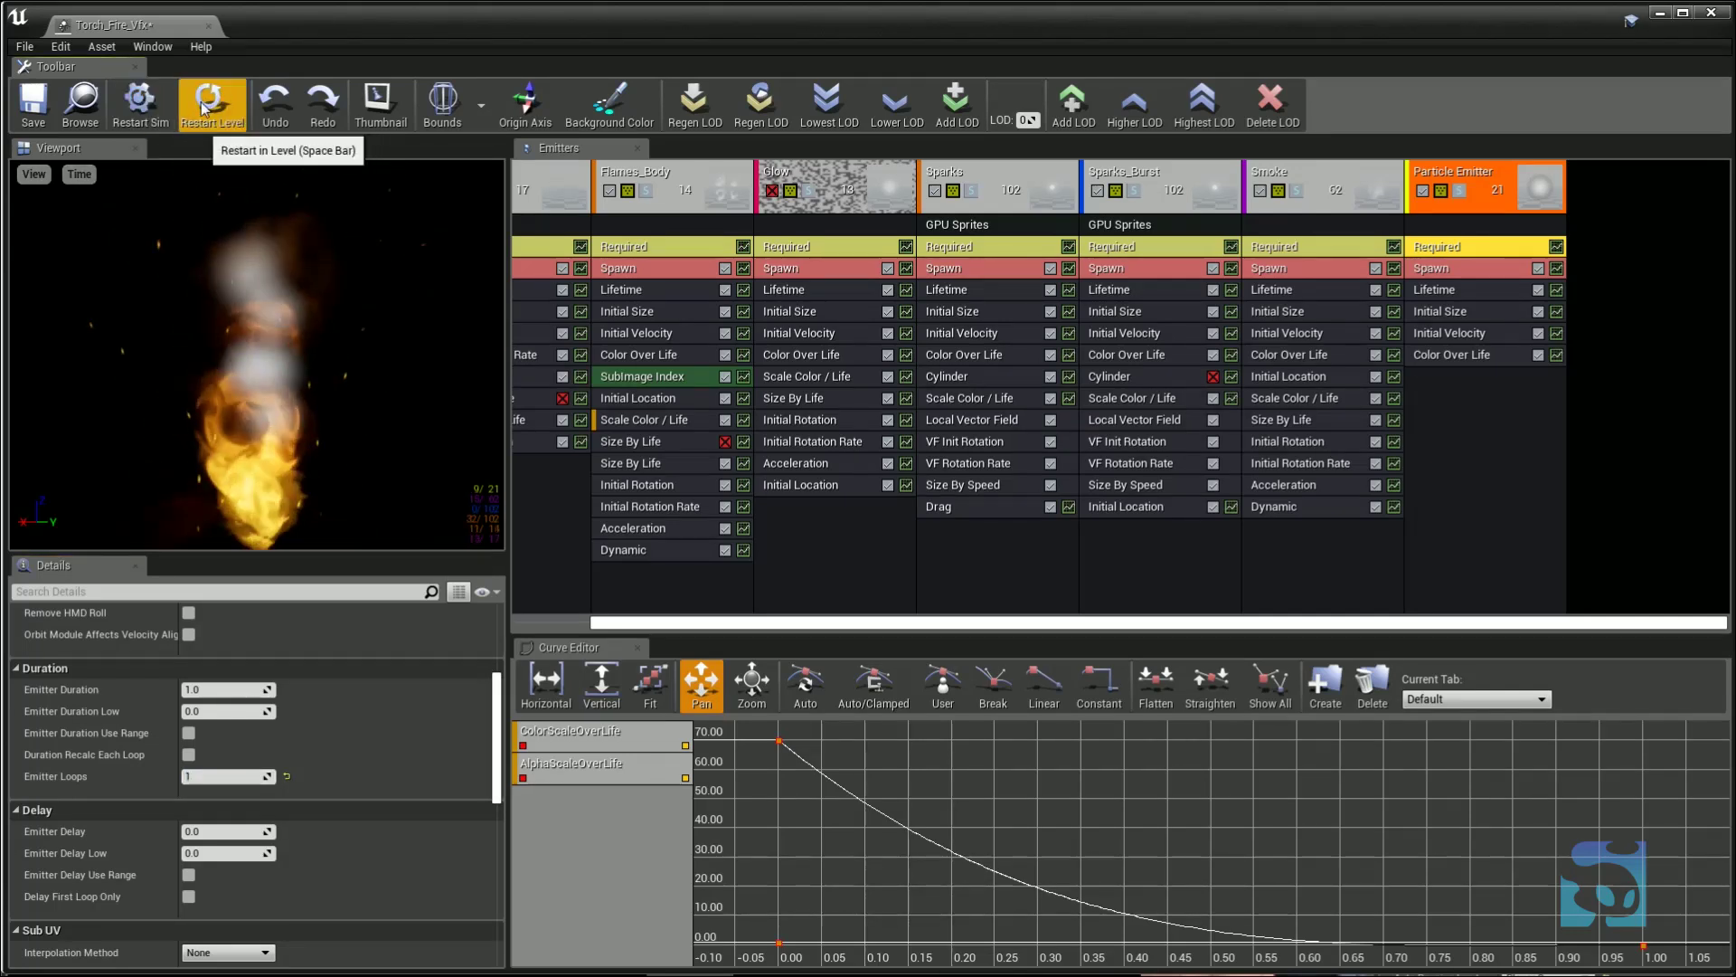
{"action": "left_click", "coordinate": [140, 107]}
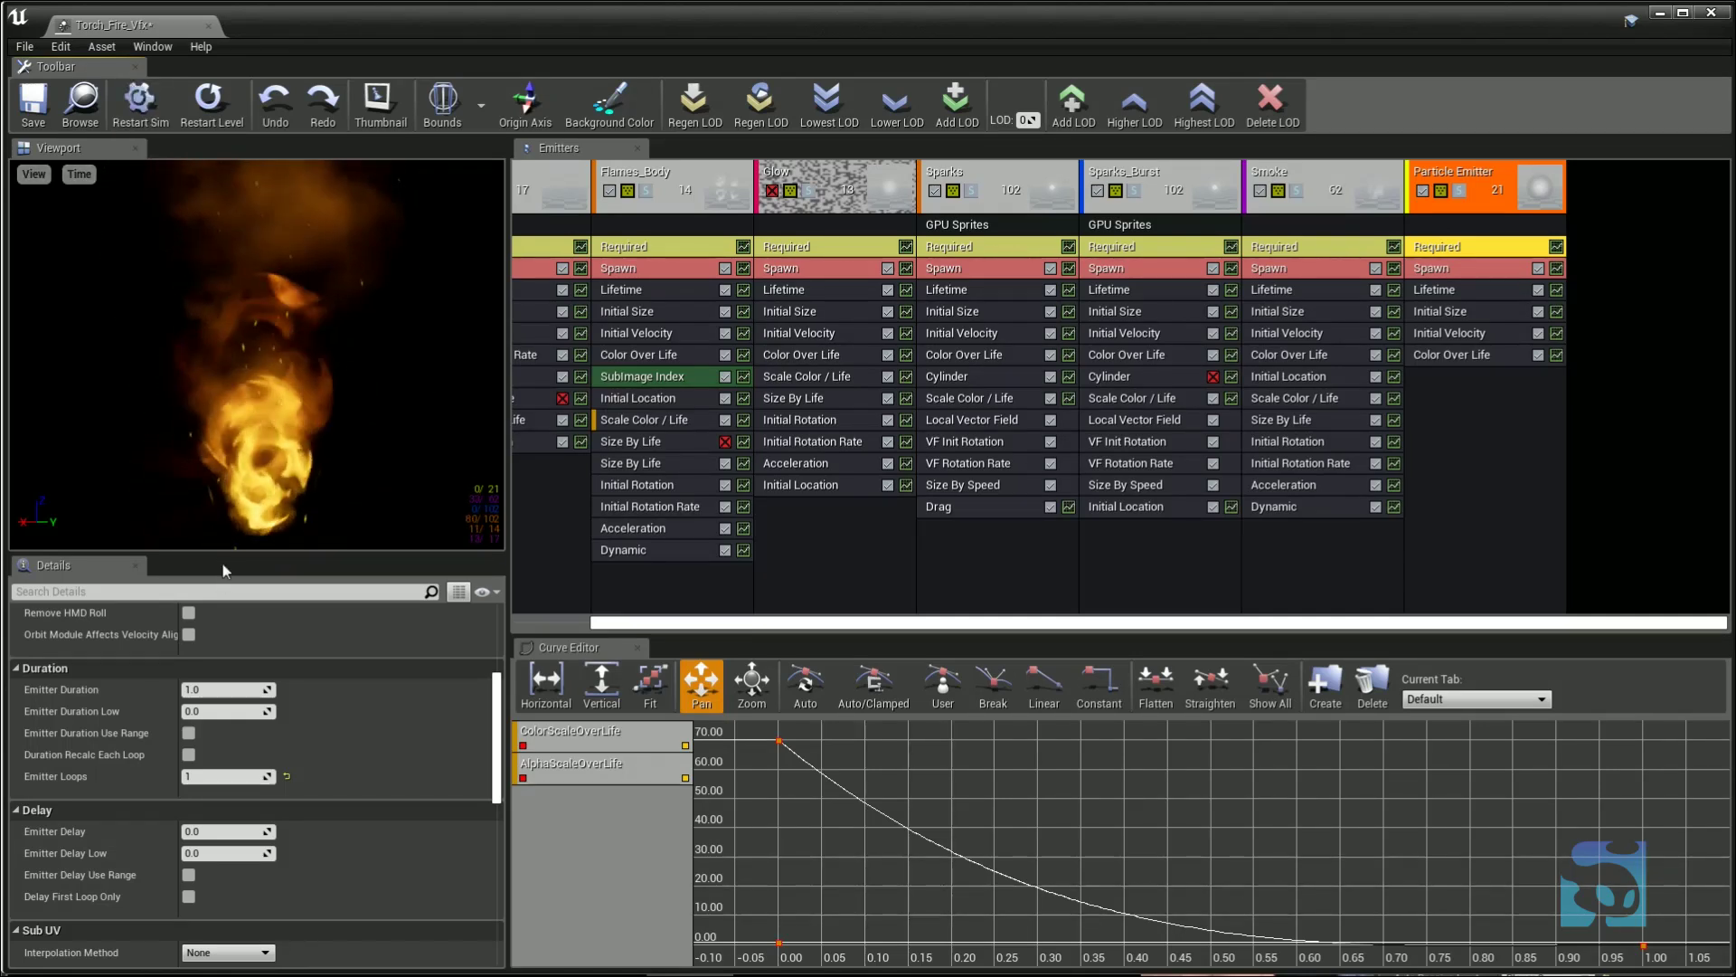
- Solo the new emitter to examine its playback and Required Duration settings, then turn solo off
{"action": "left_click", "coordinate": [1459, 191]}
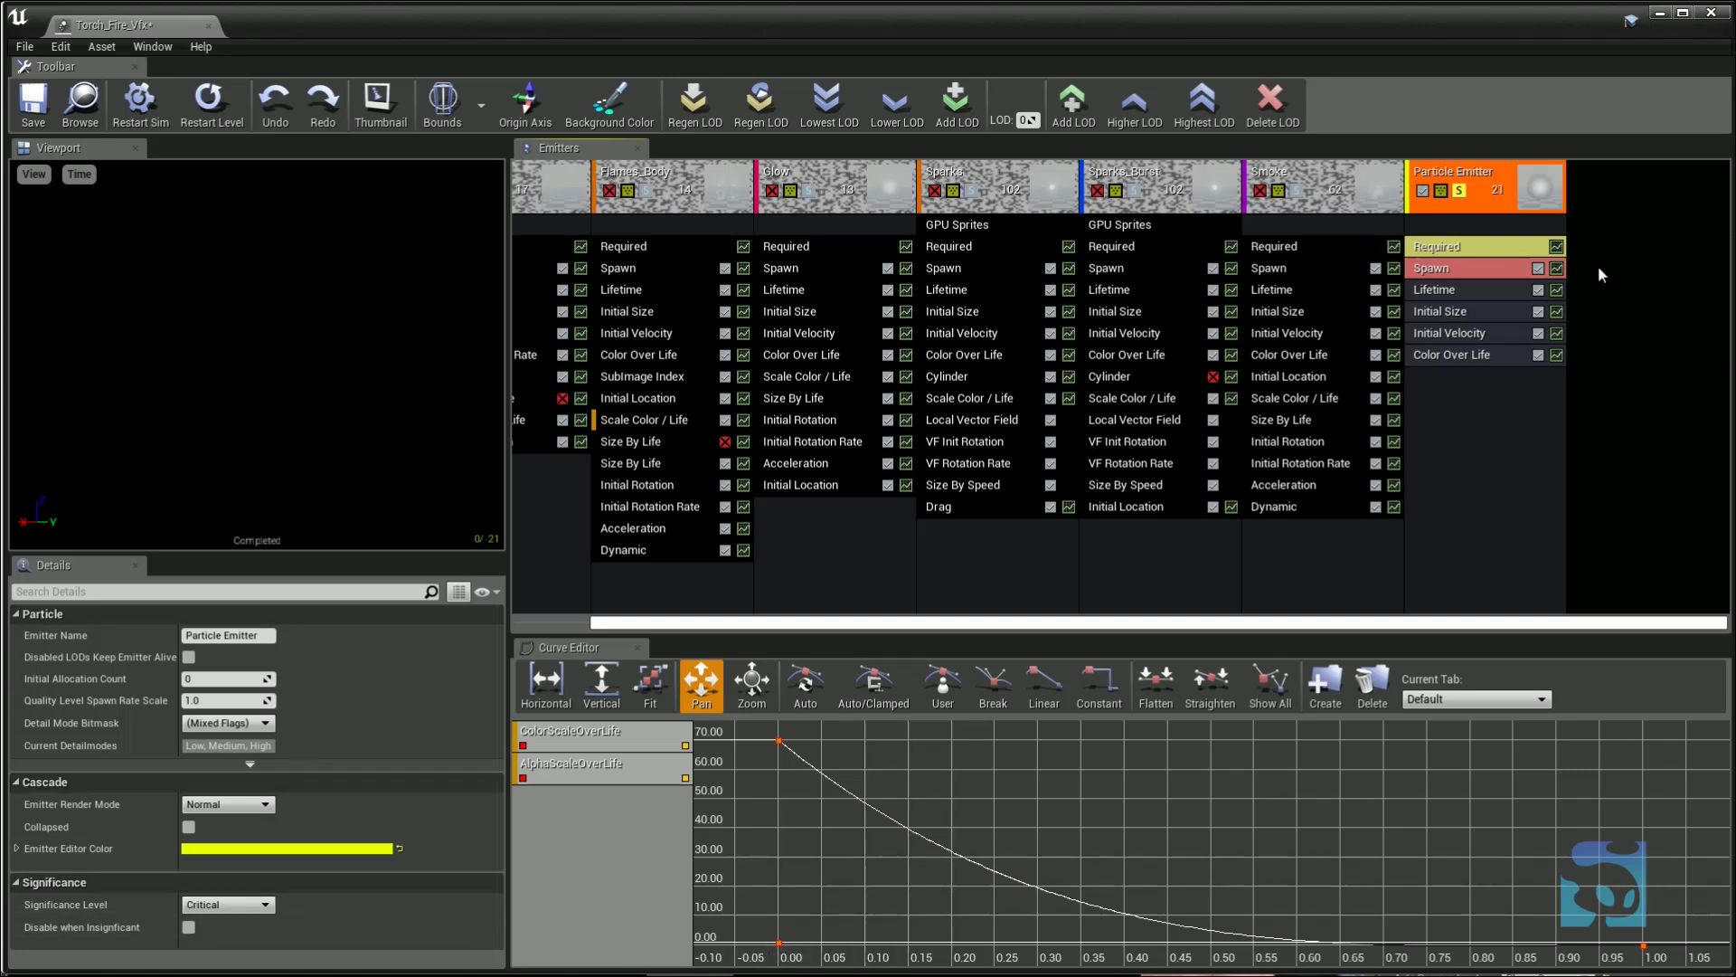
{"action": "left_click", "coordinate": [1471, 253]}
{"action": "scroll", "coordinate": [355, 810], "scroll_direction": "down", "scroll_amount": 5}
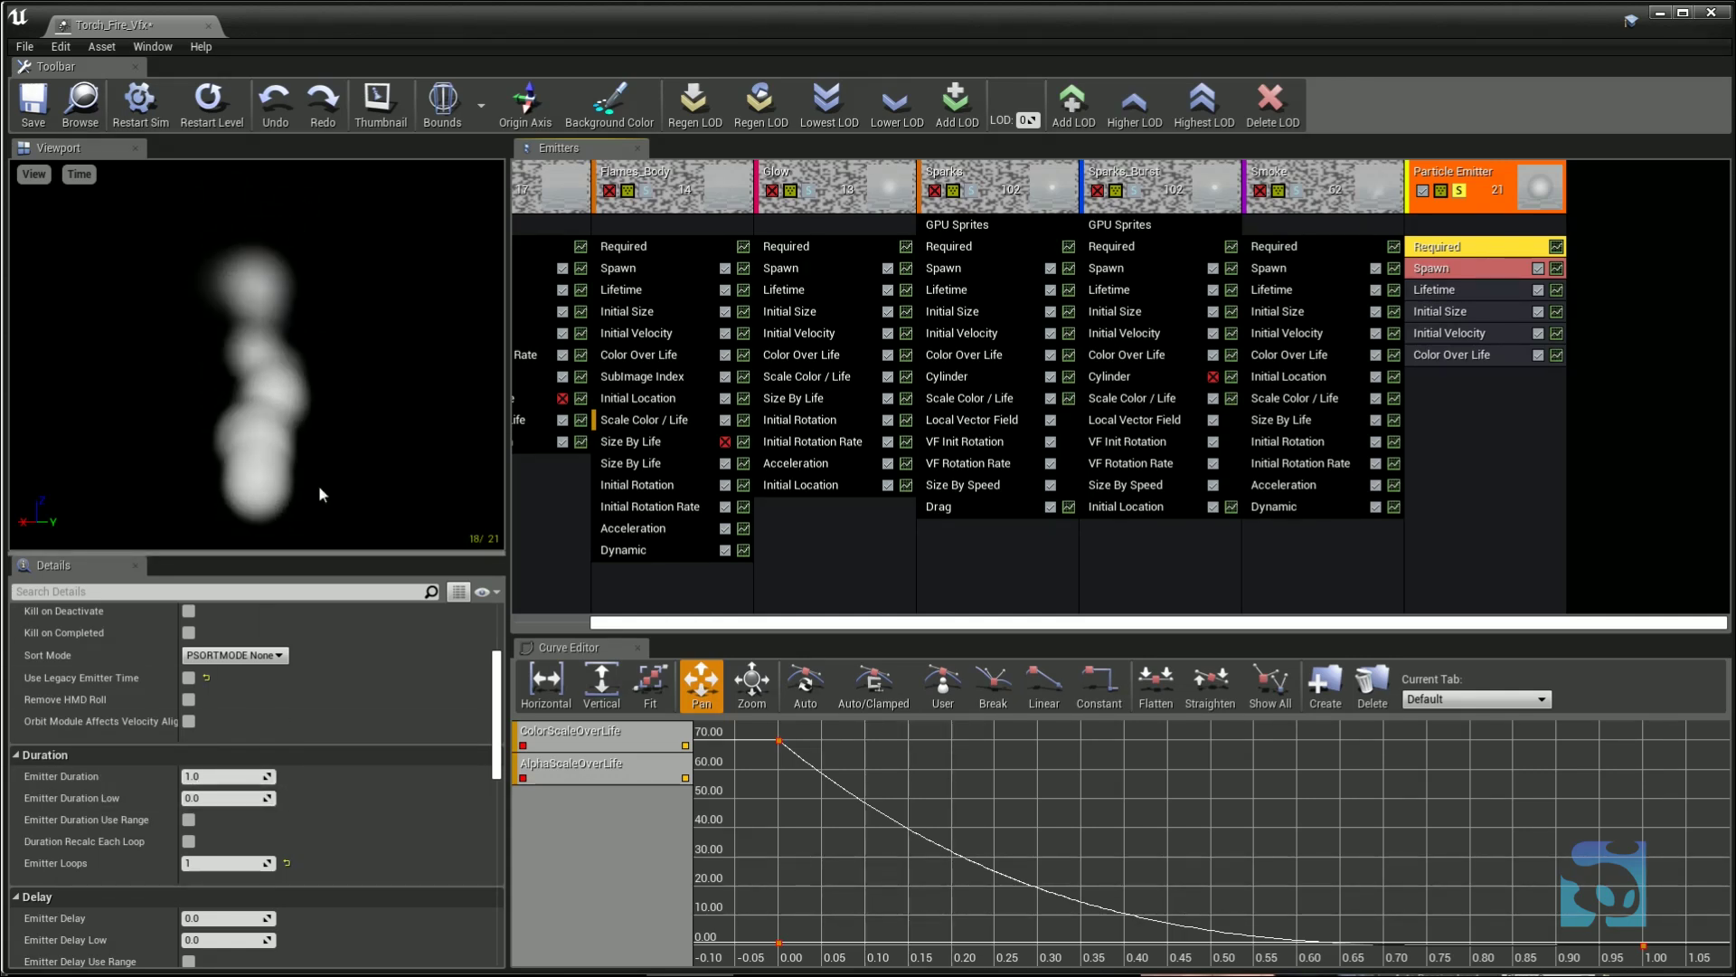
{"action": "left_click", "coordinate": [1459, 190]}
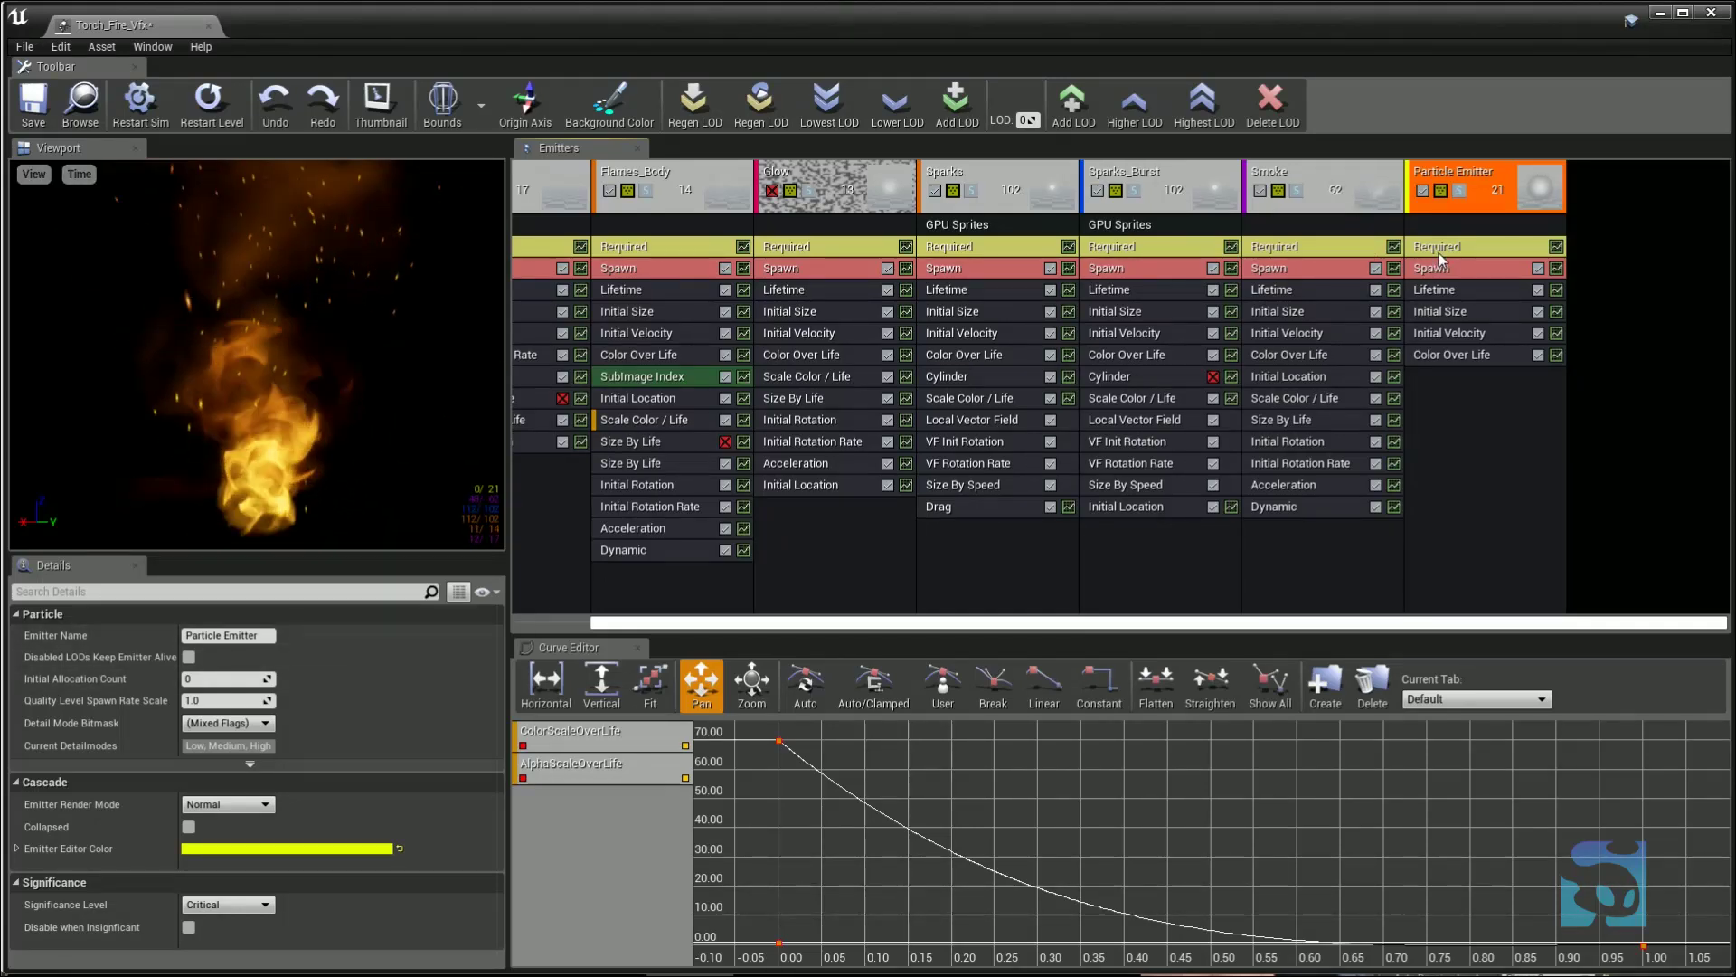
- Display the particle system's own settings, disable the new emitter and restart the simulation
{"action": "left_click", "coordinate": [1615, 261]}
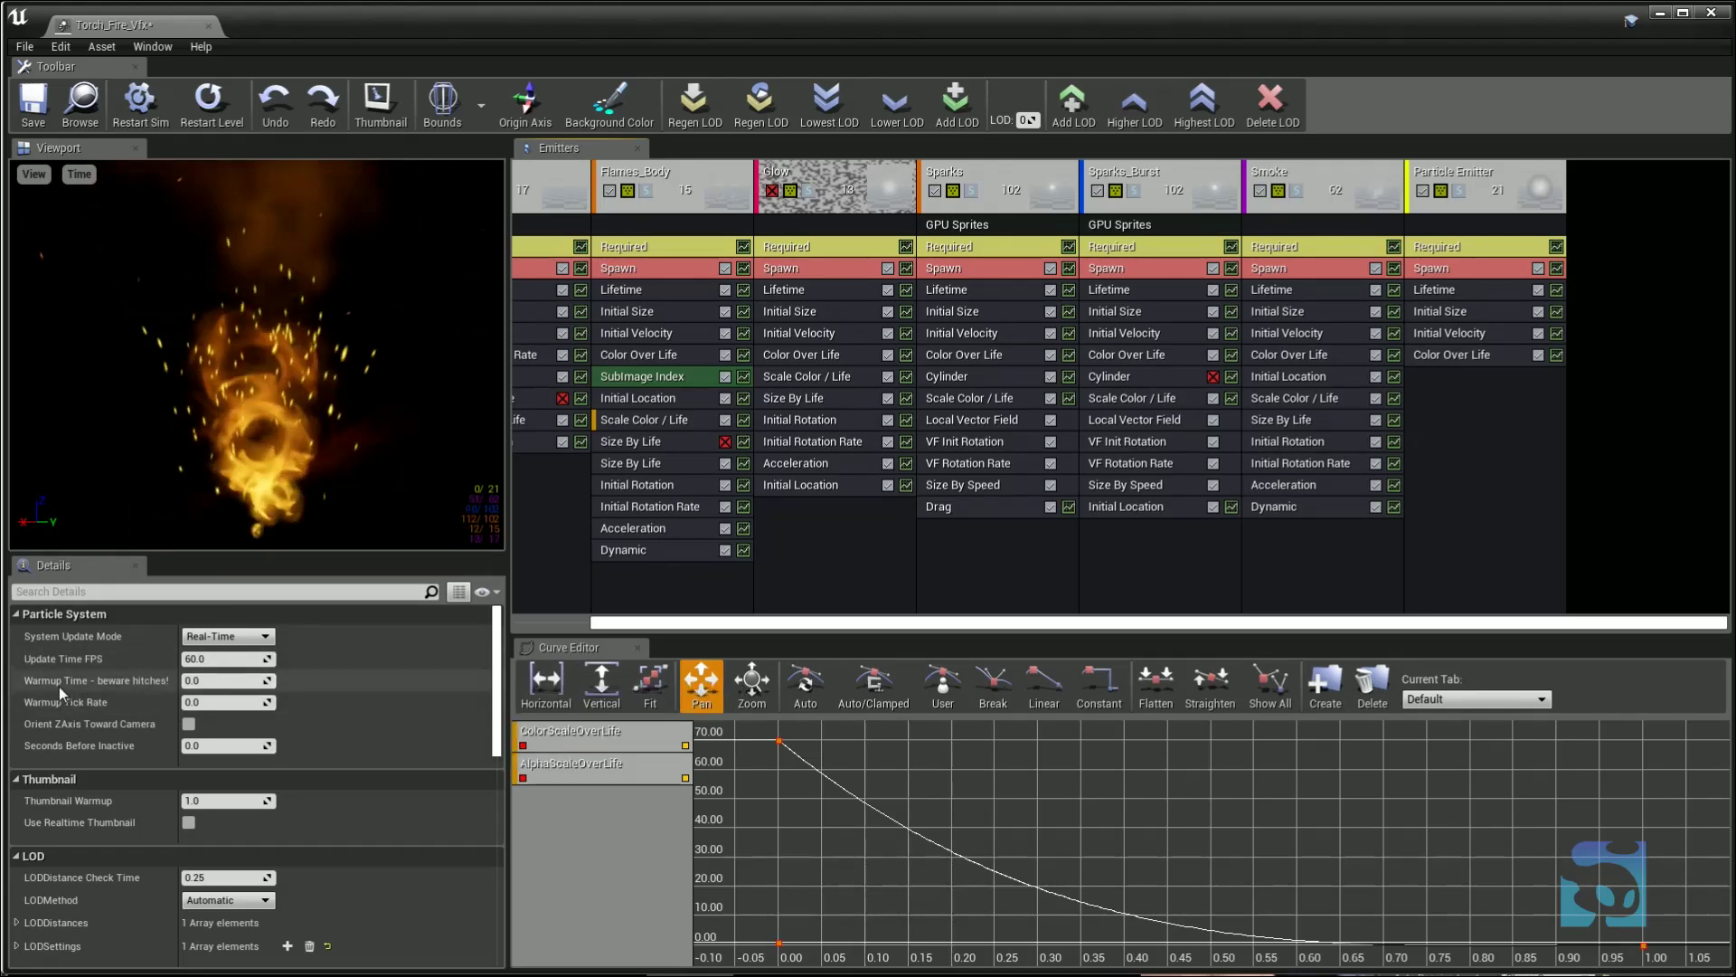
{"action": "left_click", "coordinate": [140, 122]}
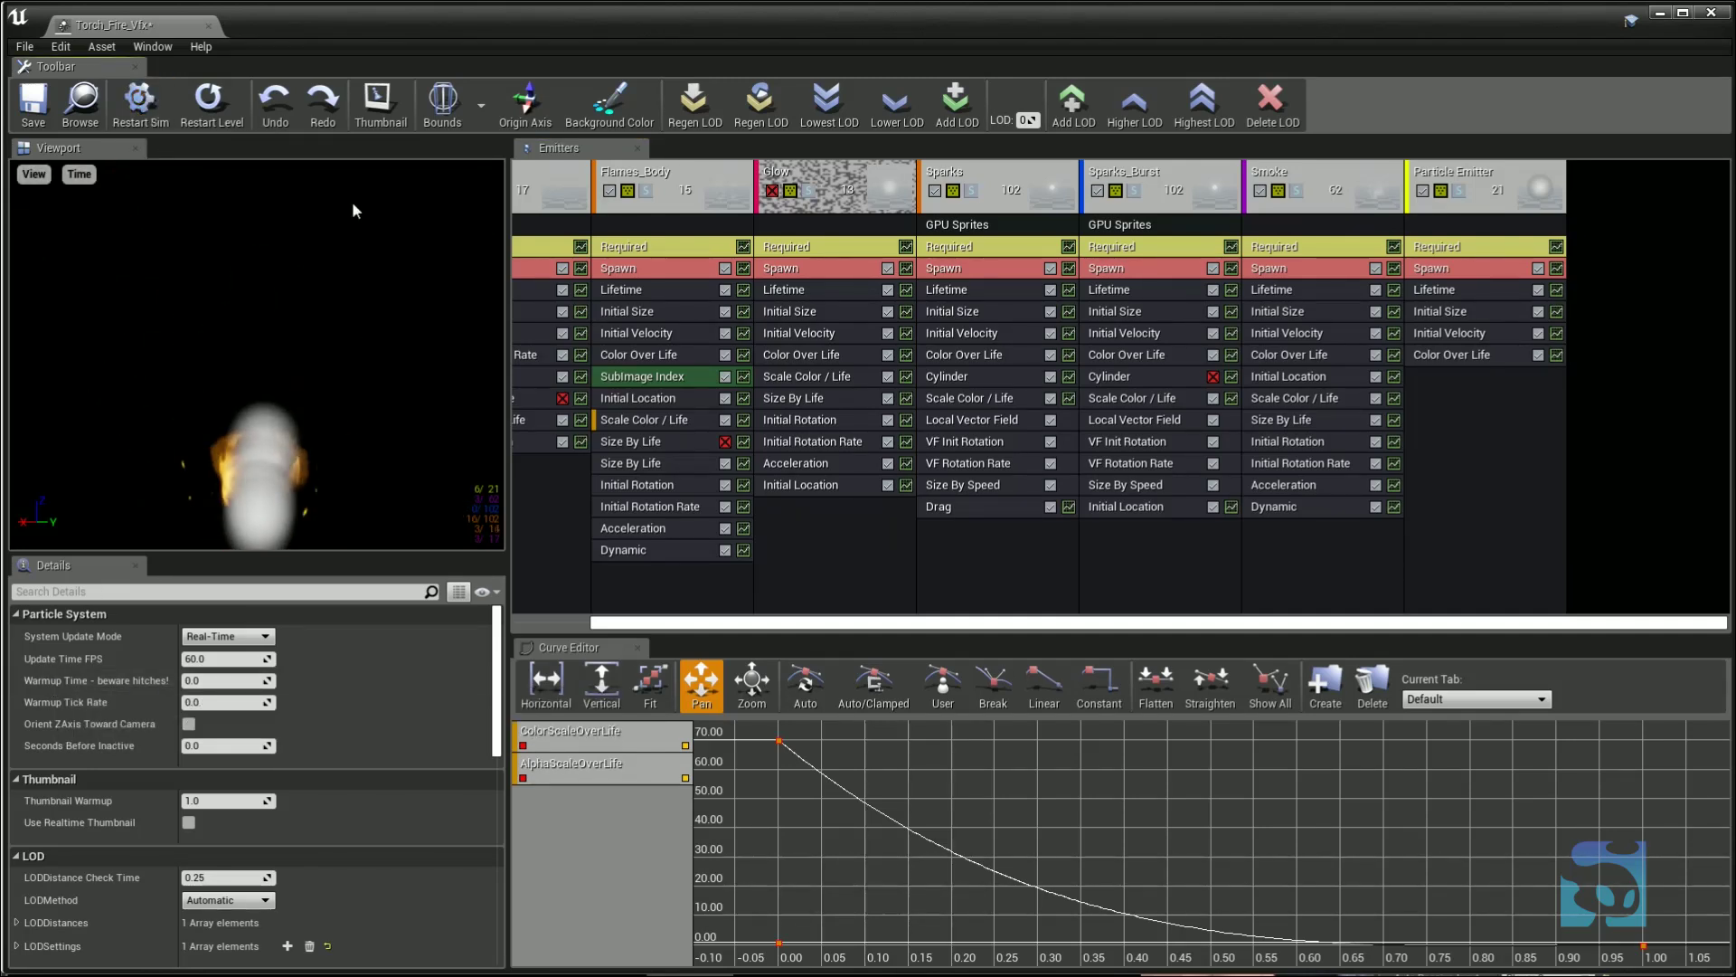
{"action": "left_click", "coordinate": [1422, 190]}
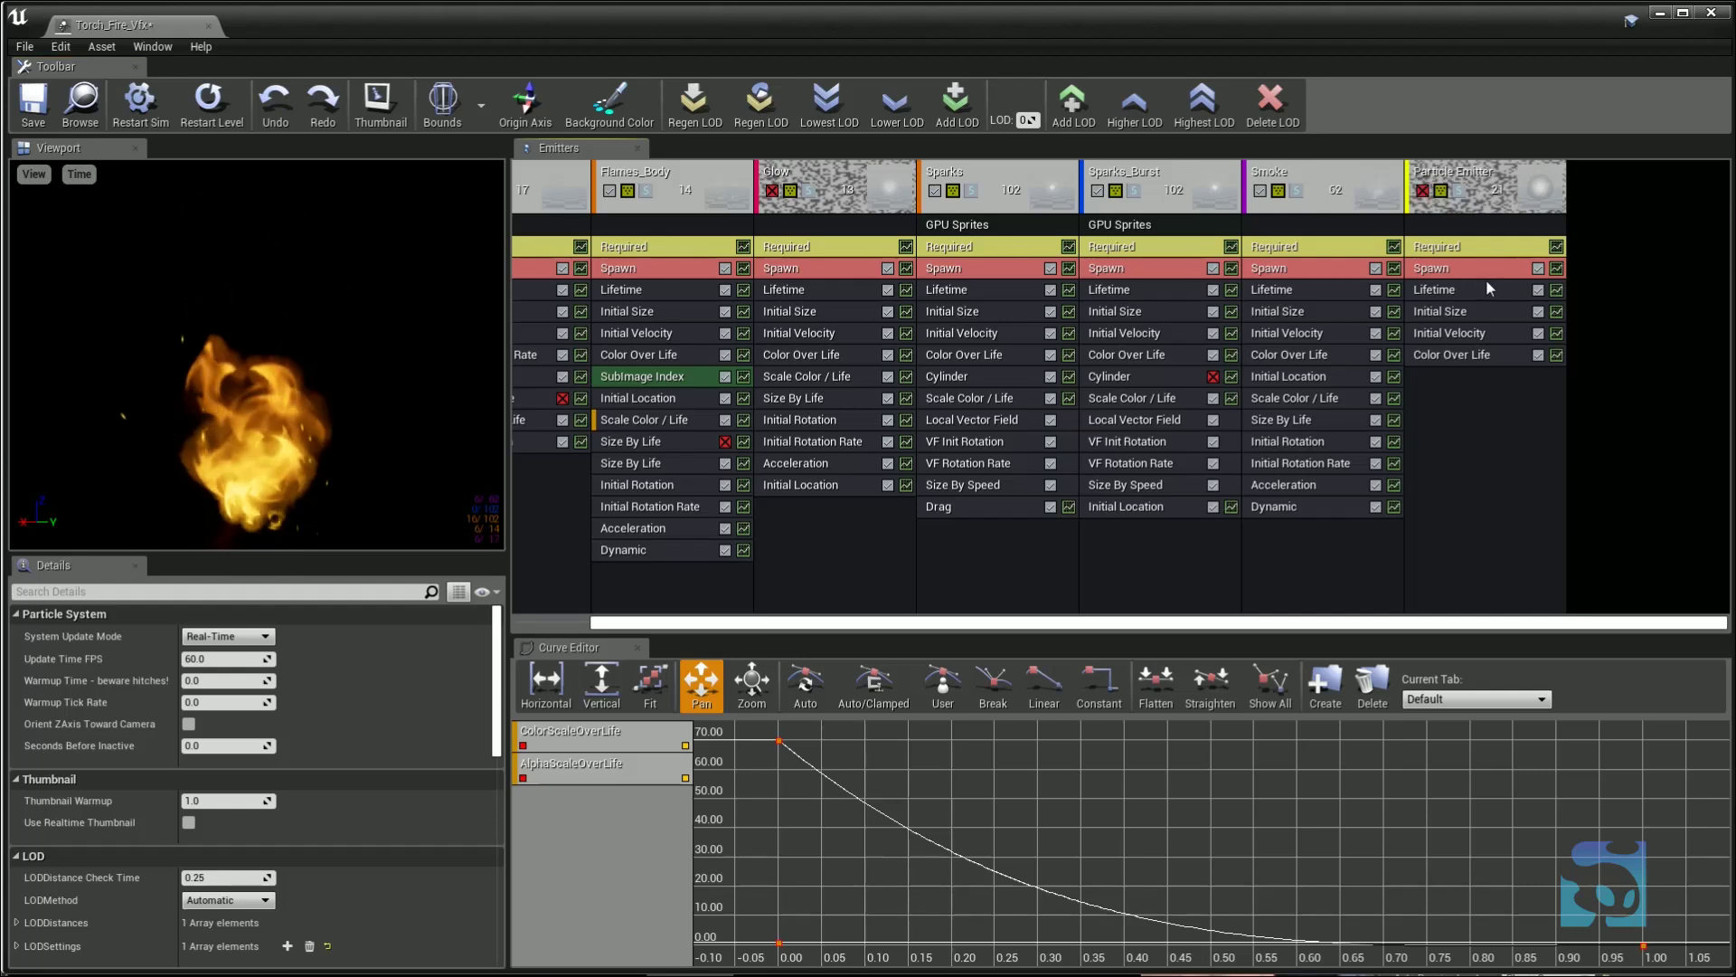
{"action": "left_click", "coordinate": [140, 107]}
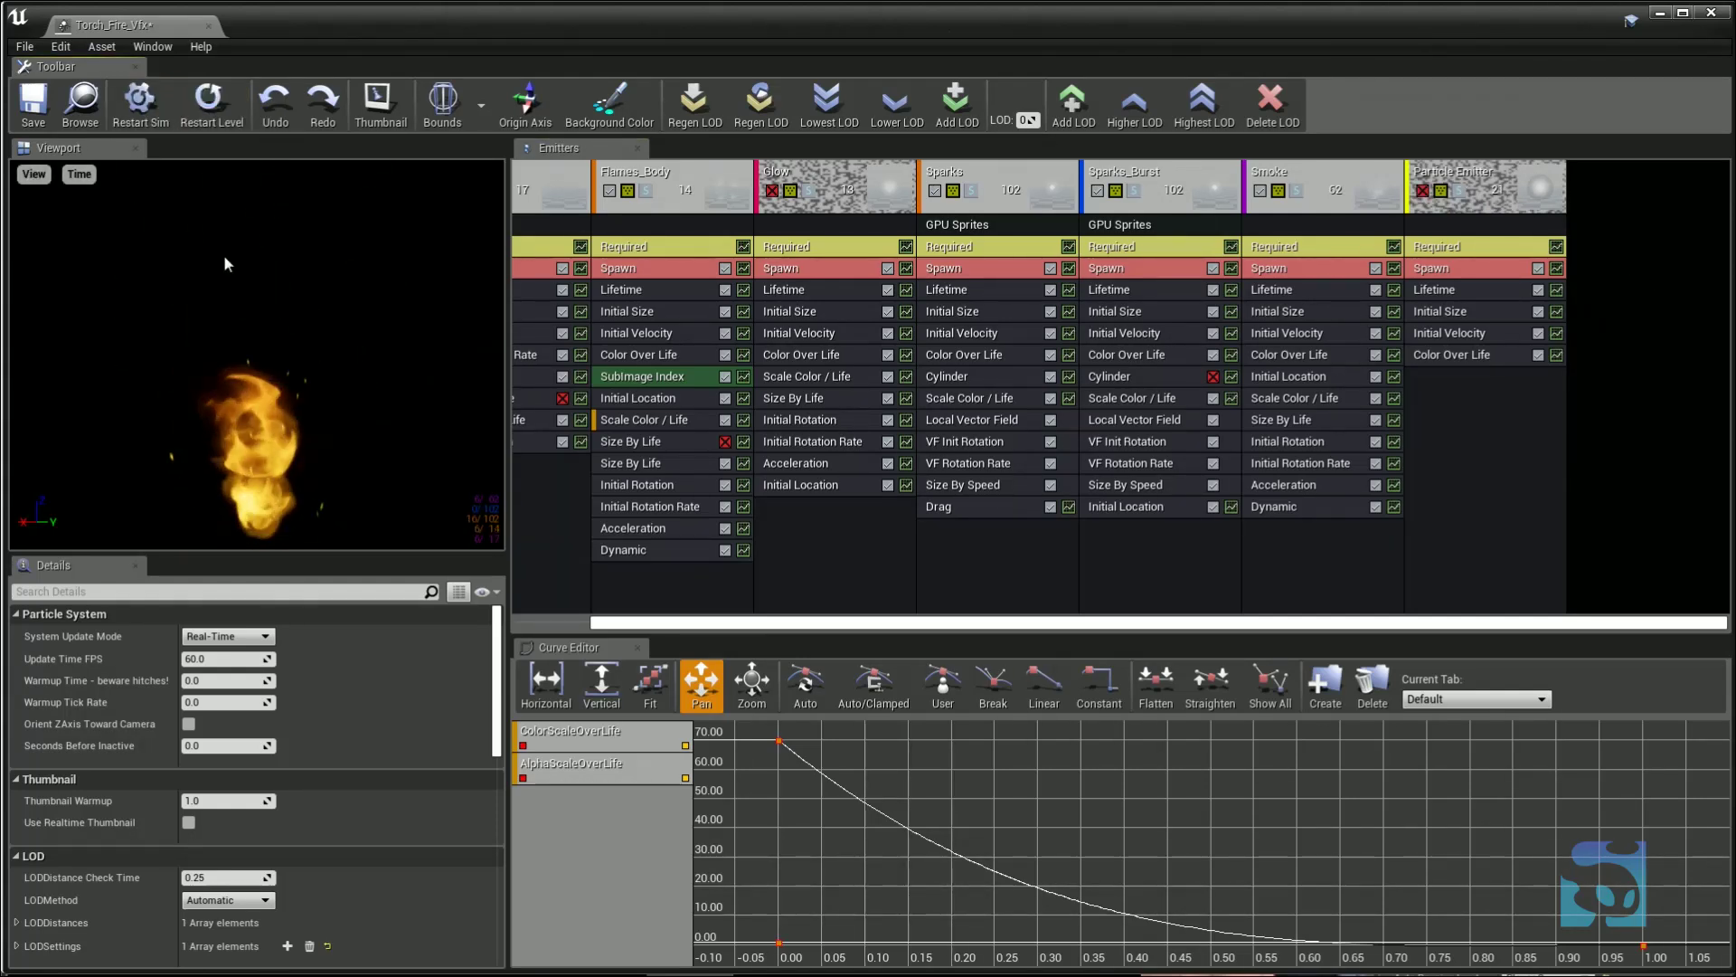
- Try a Warmup Time of 2 on the particle system, then set it back to 0
{"action": "left_click", "coordinate": [207, 680]}
{"action": "type", "text": "2"}
{"action": "key", "text": "Return"}
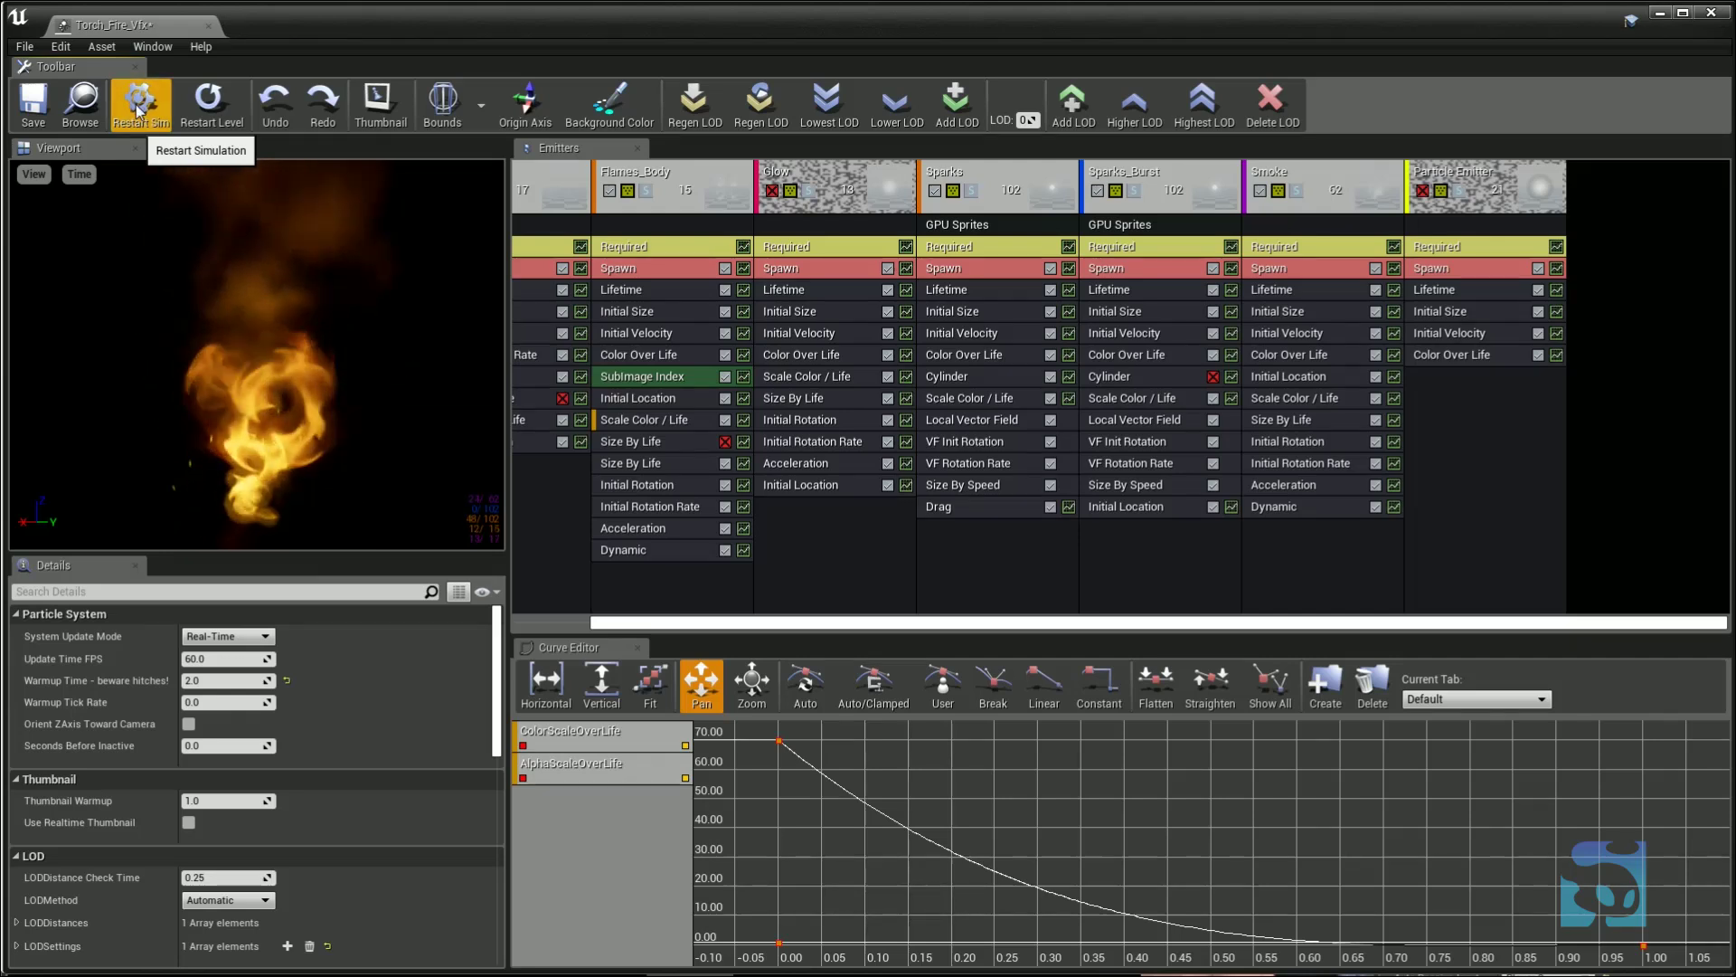
{"action": "left_click", "coordinate": [209, 680]}
{"action": "type", "text": "0"}
{"action": "key", "text": "Return"}
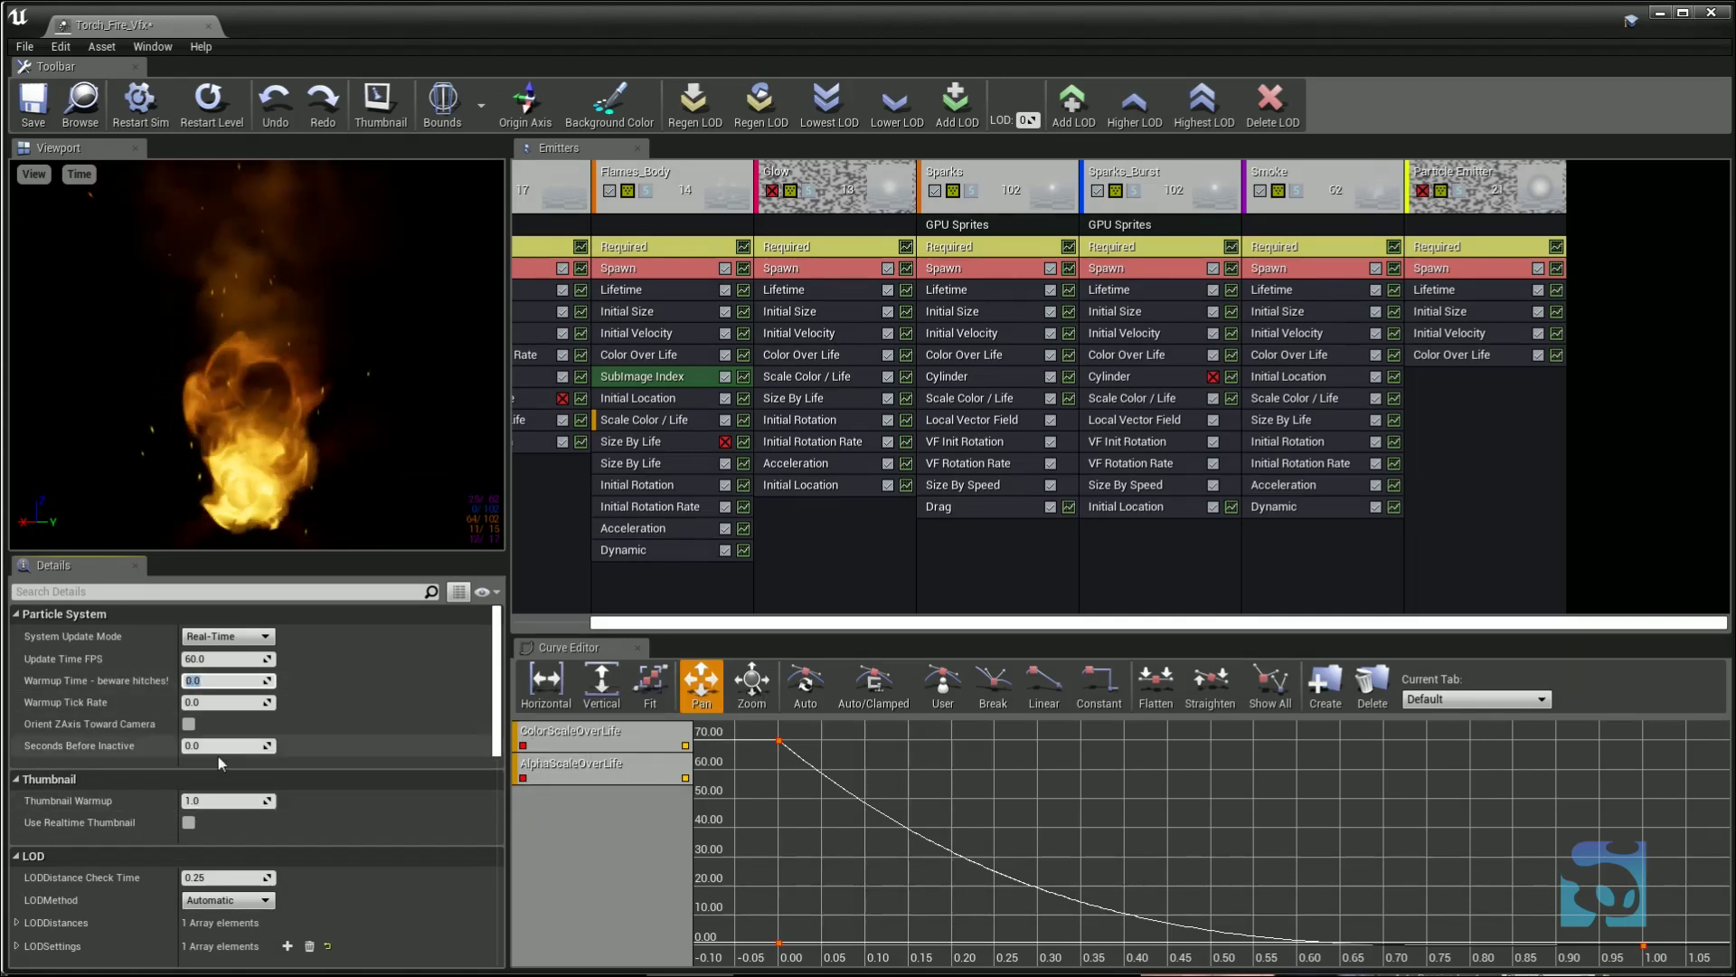
- Compare the particle system's Delay settings with the Emitter Delay settings in the new emitter's Required module
{"action": "scroll", "coordinate": [331, 805], "scroll_direction": "down", "scroll_amount": 15}
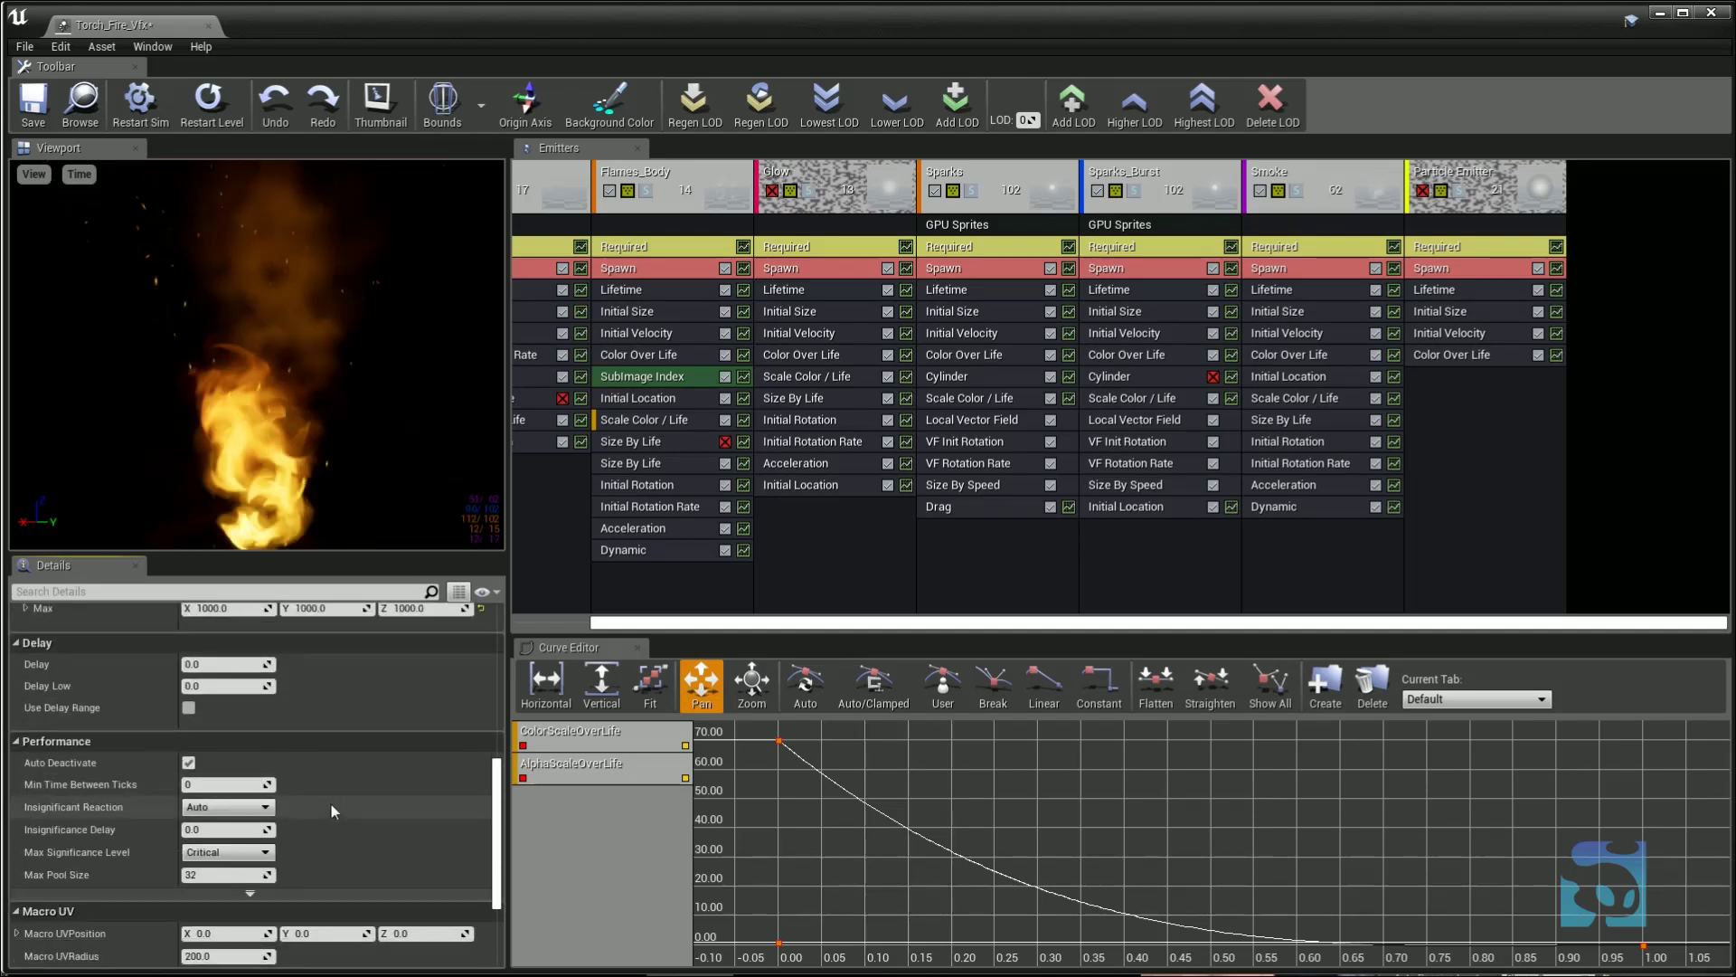
{"action": "left_click", "coordinate": [227, 664]}
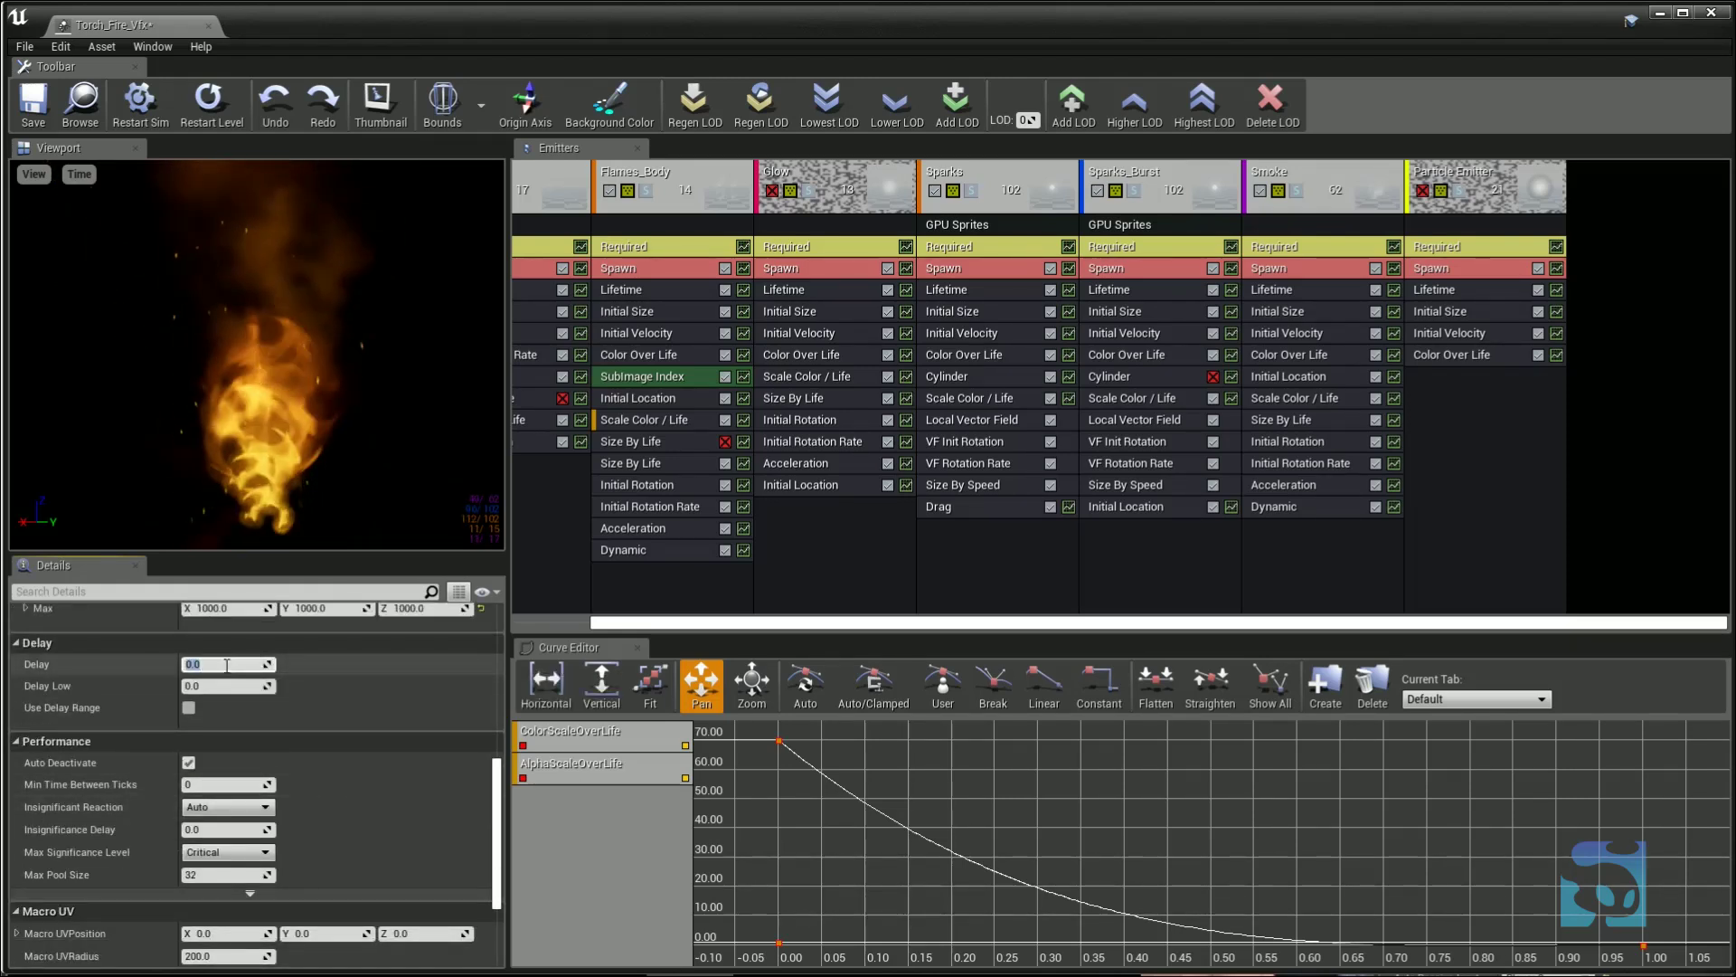
{"action": "left_click", "coordinate": [1464, 248]}
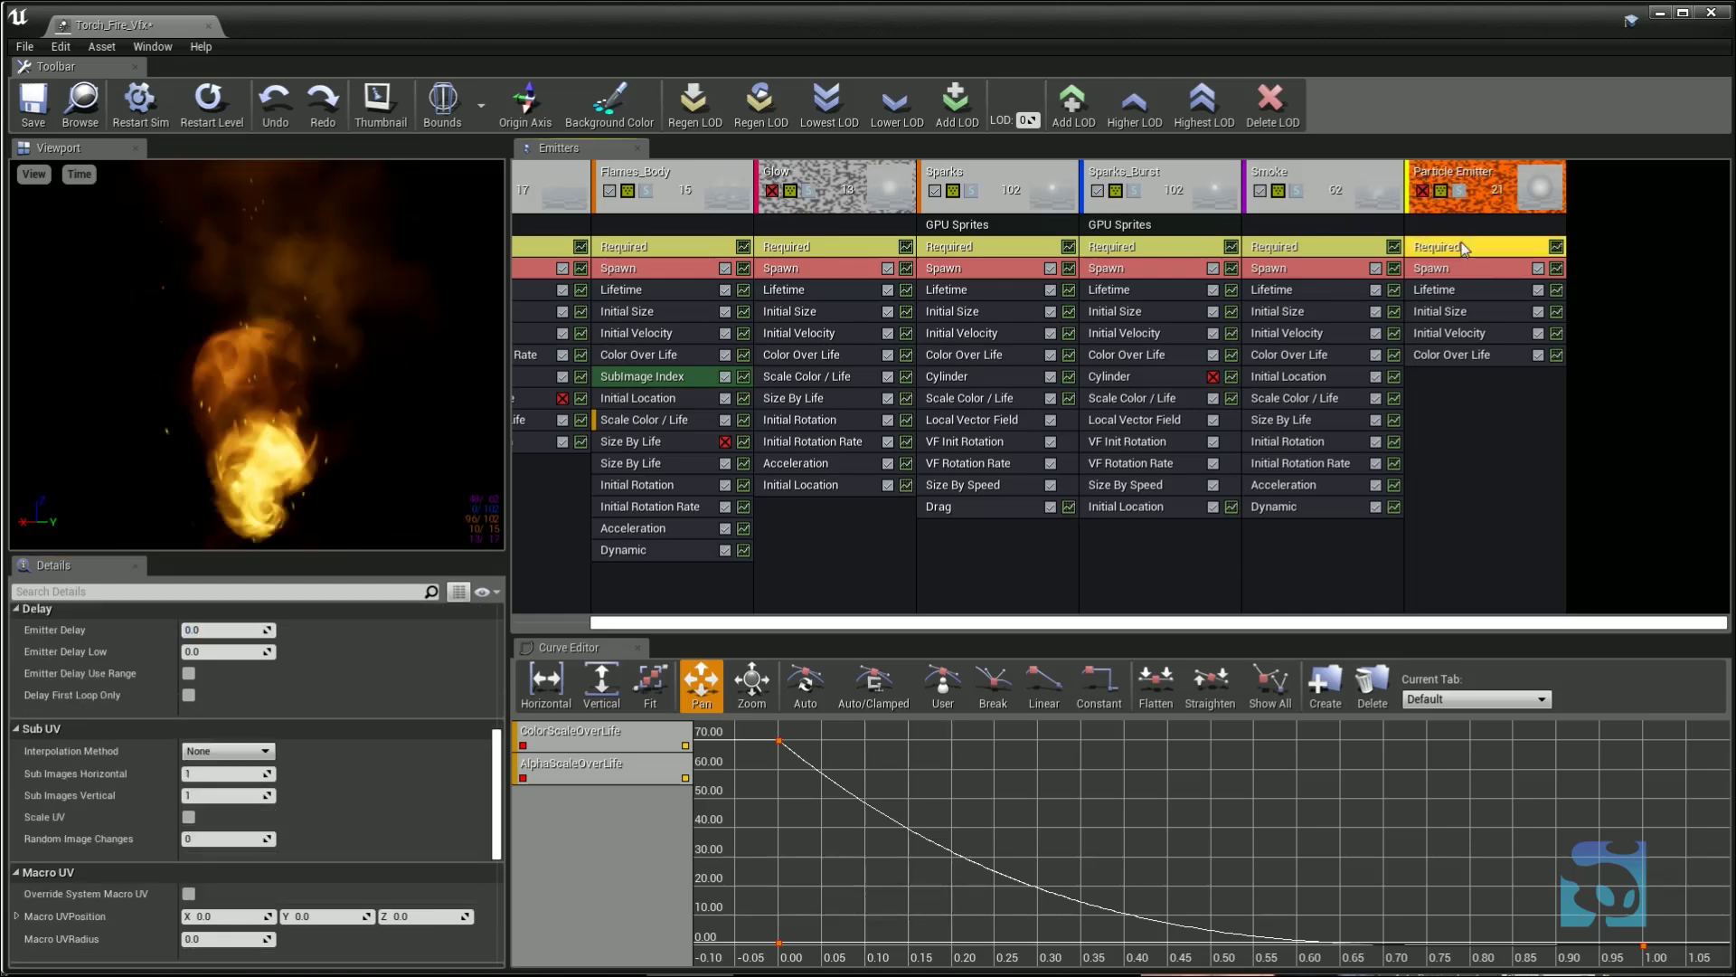
{"action": "scroll", "coordinate": [251, 722], "scroll_direction": "down", "scroll_amount": 8}
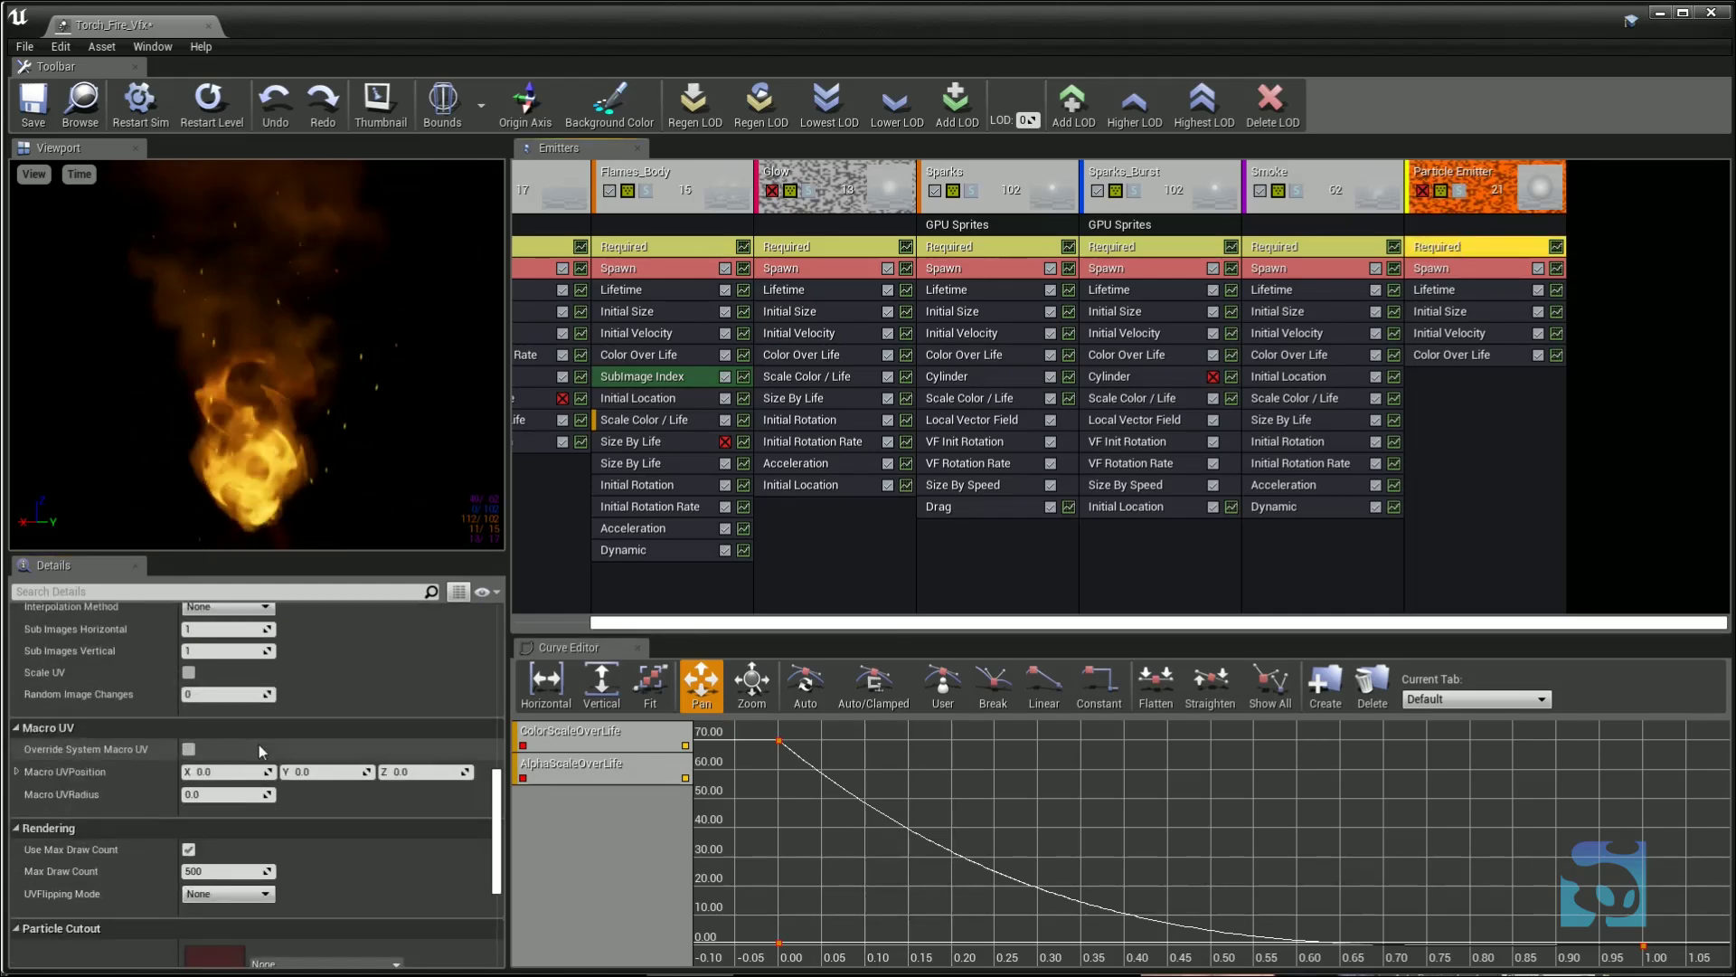
{"action": "scroll", "coordinate": [356, 862], "scroll_direction": "up", "scroll_amount": 10}
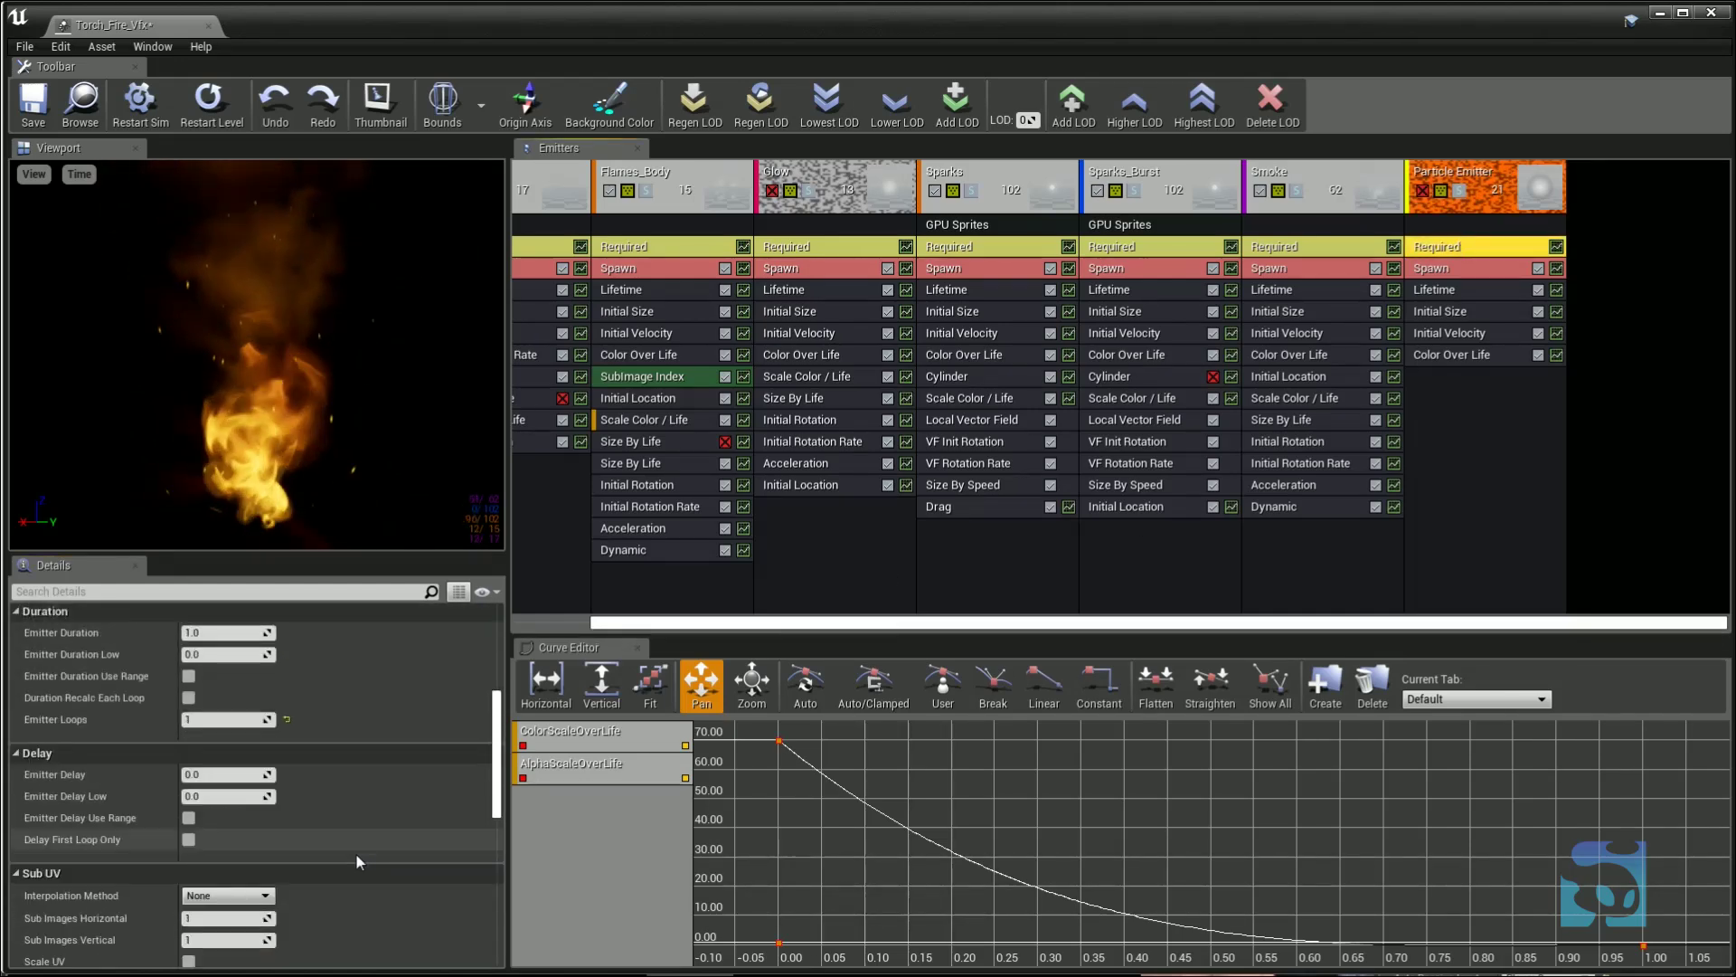
{"action": "scroll", "coordinate": [351, 857], "scroll_direction": "up", "scroll_amount": 2}
{"action": "scroll", "coordinate": [345, 859], "scroll_direction": "down", "scroll_amount": 2}
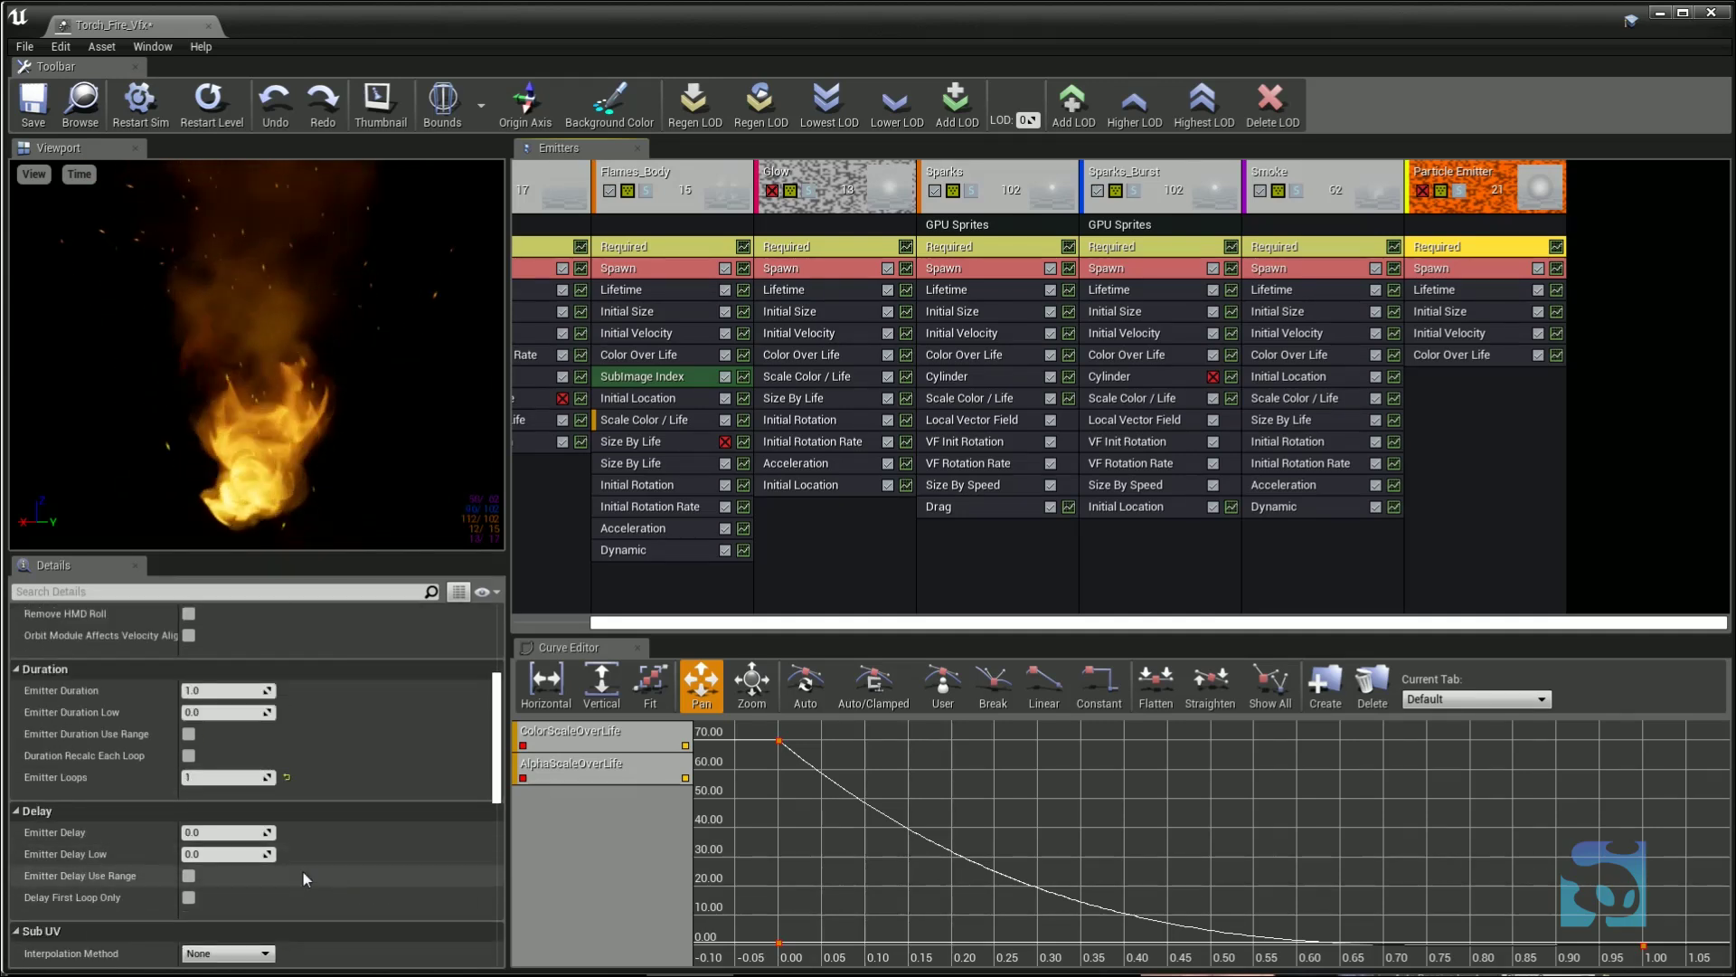
{"action": "left_click", "coordinate": [204, 832]}
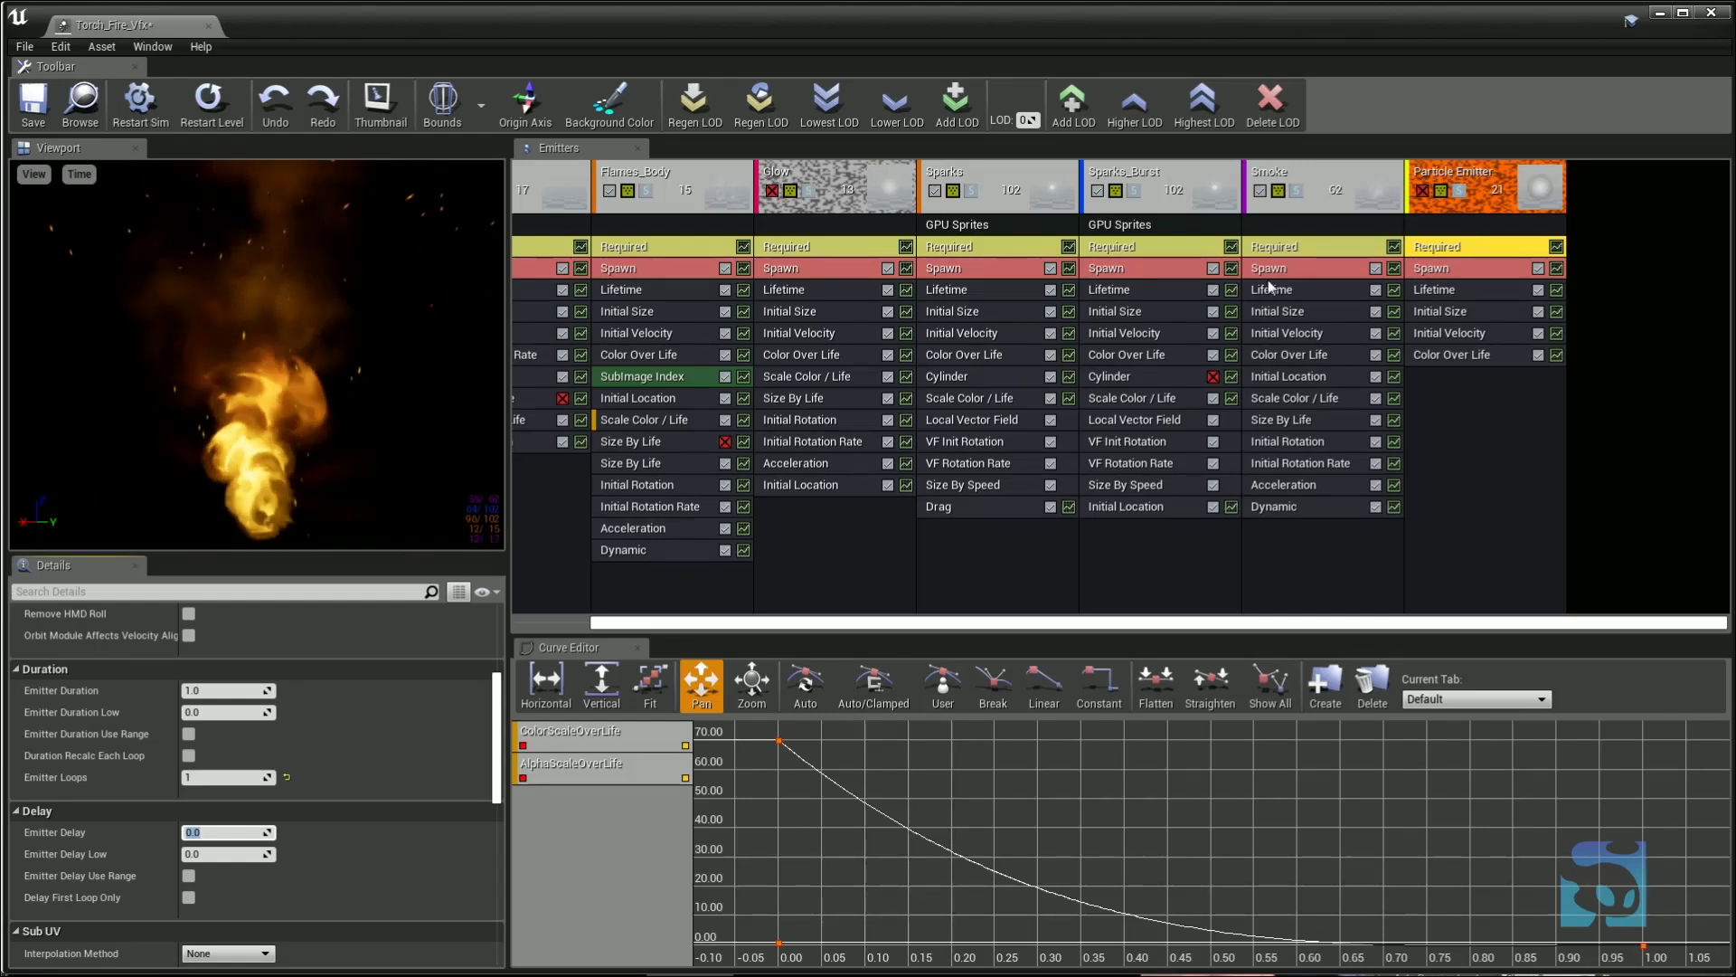
- Compare the Duration and Delay settings in the Required modules of Smoke, Sparks_Burst, Sparks and the new emitter
{"action": "left_click", "coordinate": [1305, 245]}
{"action": "left_click", "coordinate": [1132, 251]}
{"action": "left_click", "coordinate": [960, 257]}
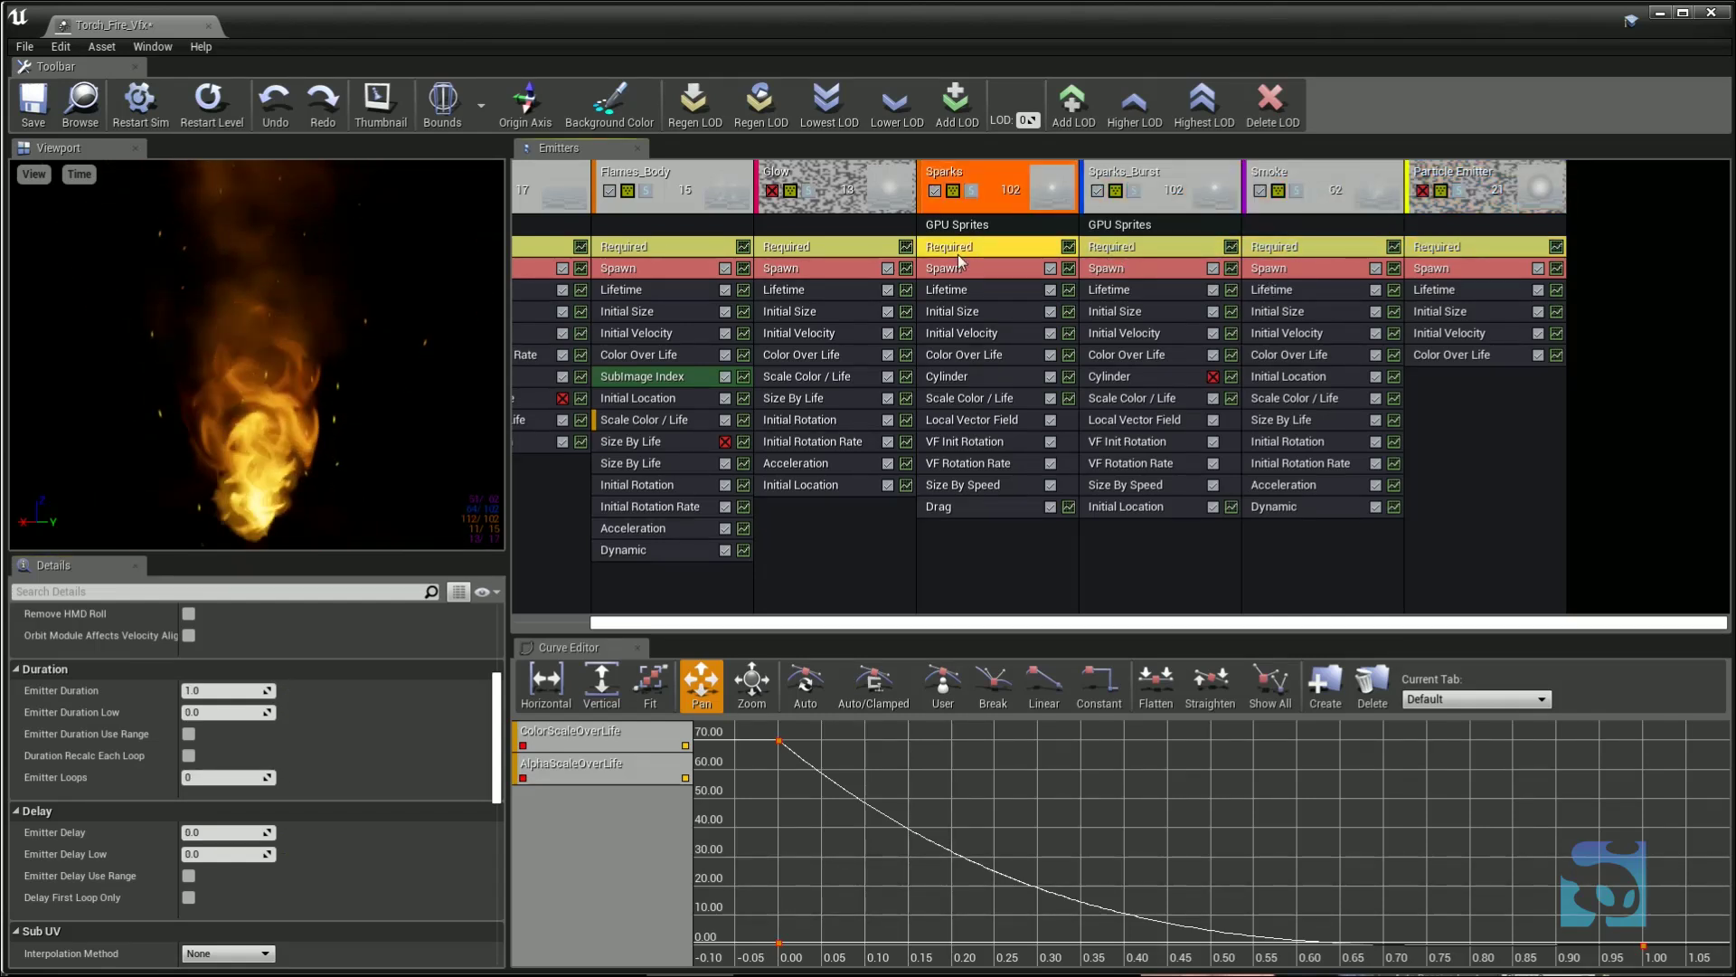
{"action": "left_click", "coordinate": [1432, 255]}
- Solo the new emitter and show its Spawn module settings
{"action": "left_click", "coordinate": [1437, 276]}
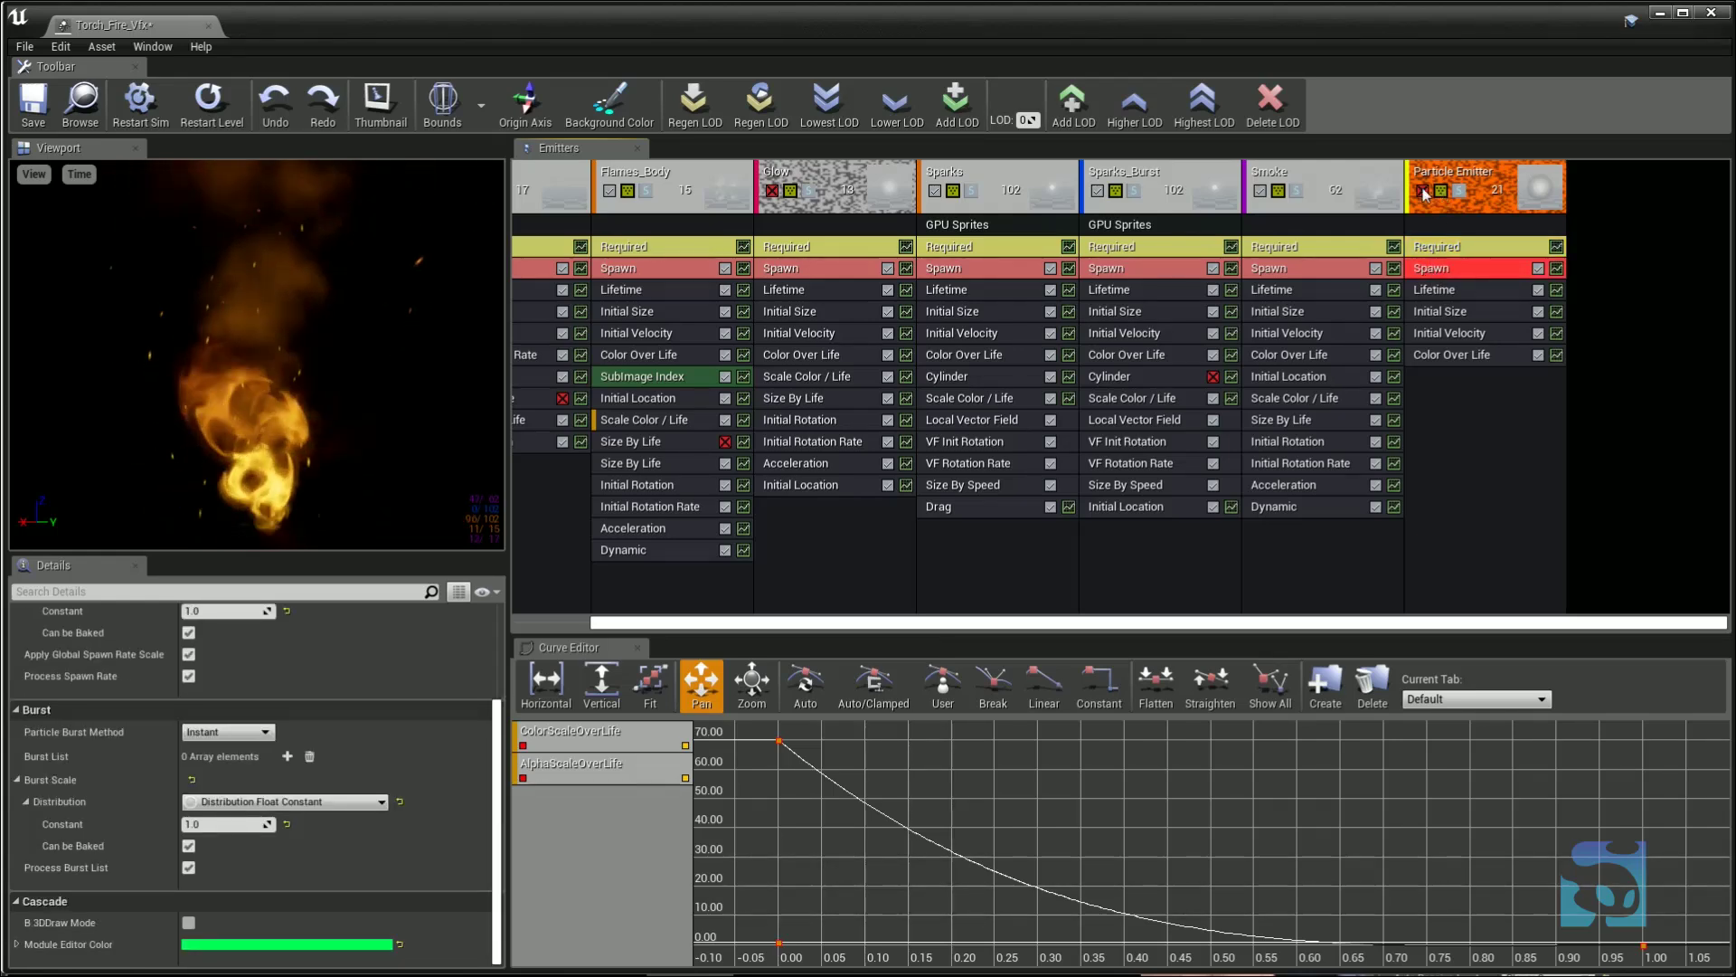
{"action": "left_click", "coordinate": [1460, 191]}
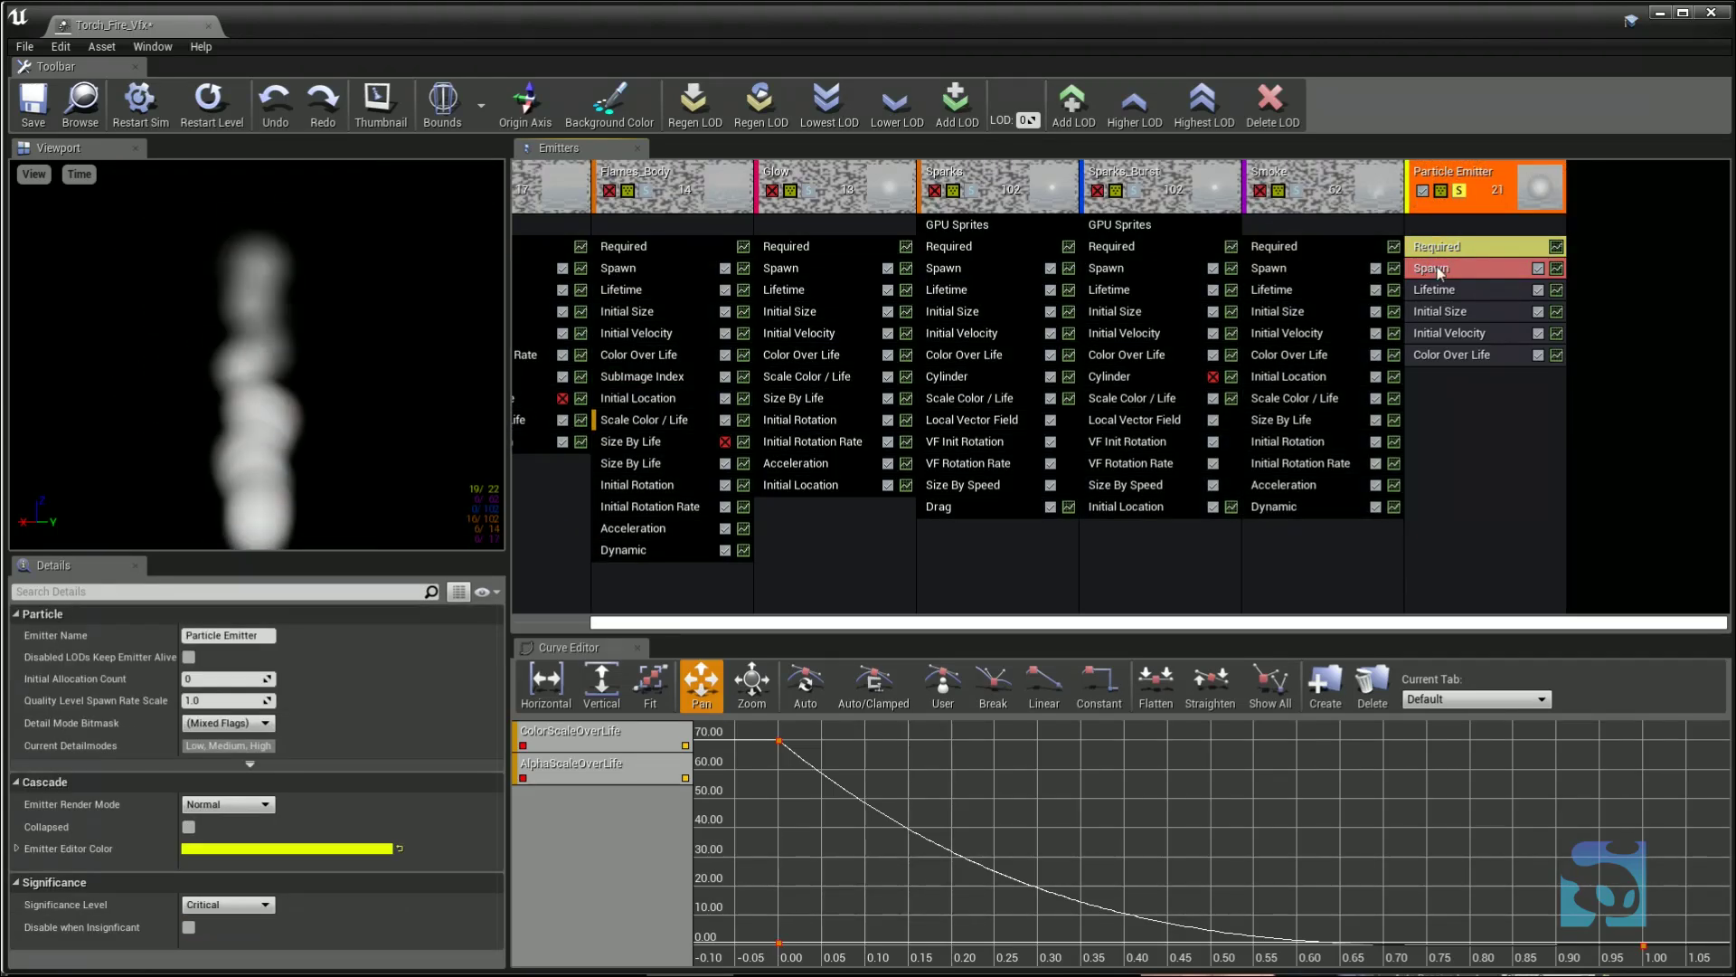
{"action": "left_click", "coordinate": [1448, 270]}
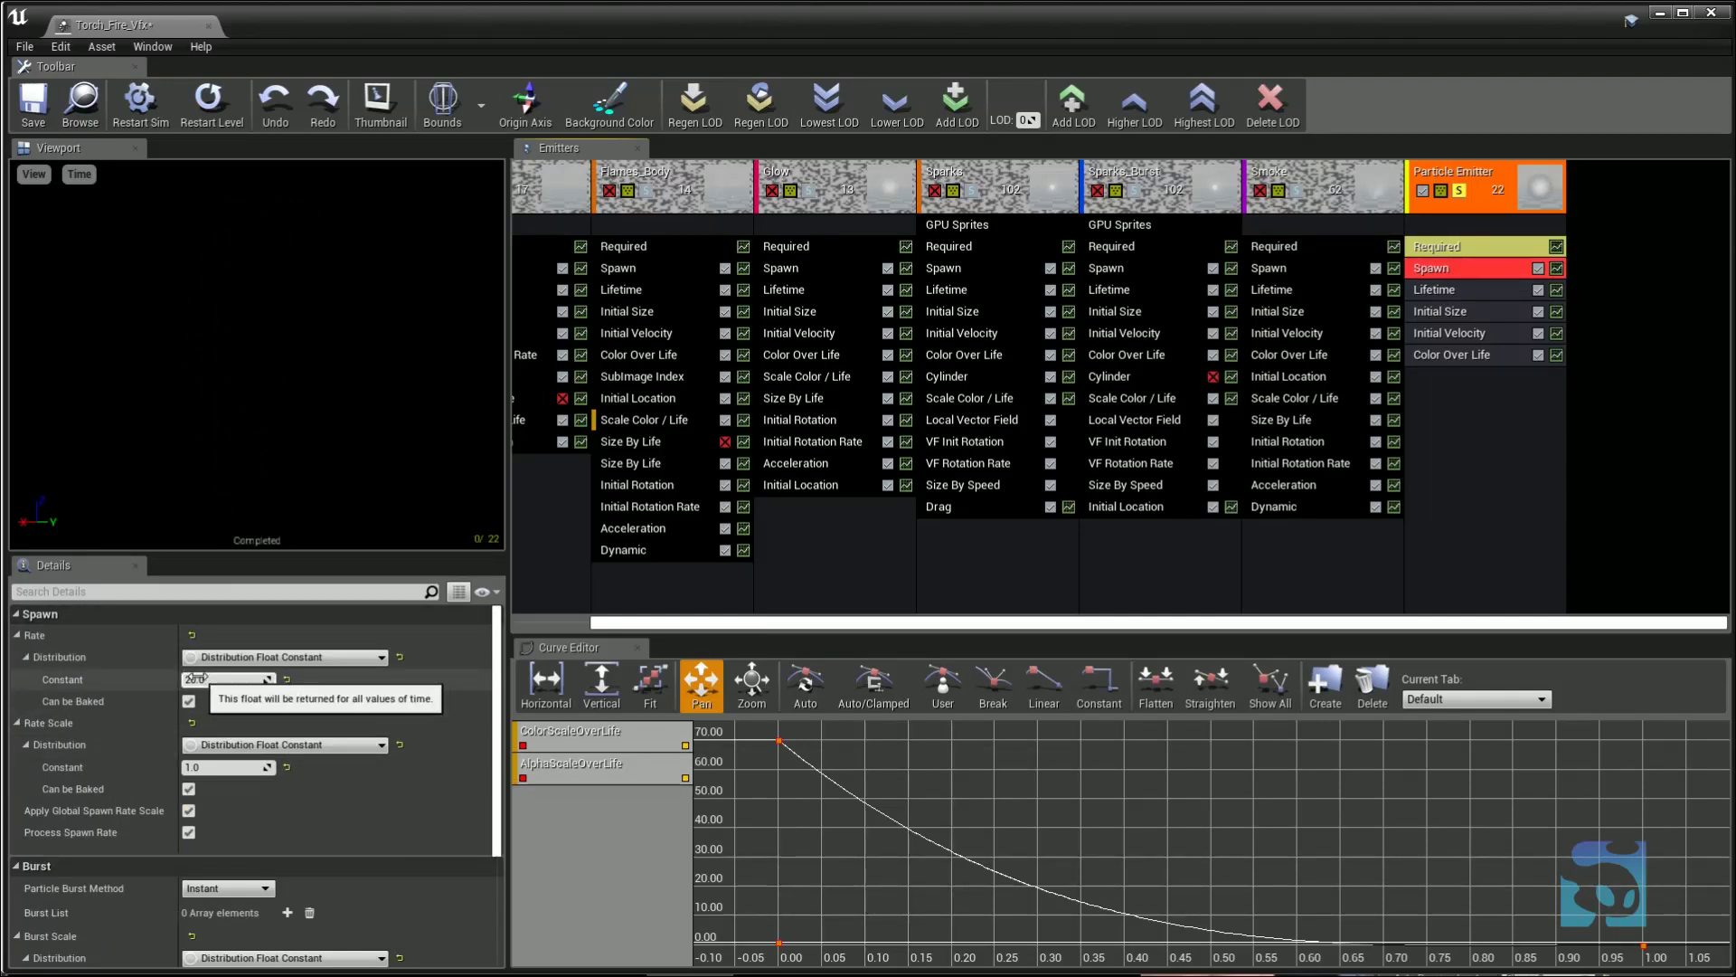
- Try lower Spawn Rate constants on the new emitter, starting with 1, and settle on 3
{"action": "left_click_drag", "start_coordinate": [197, 679], "coordinate": [230, 675]}
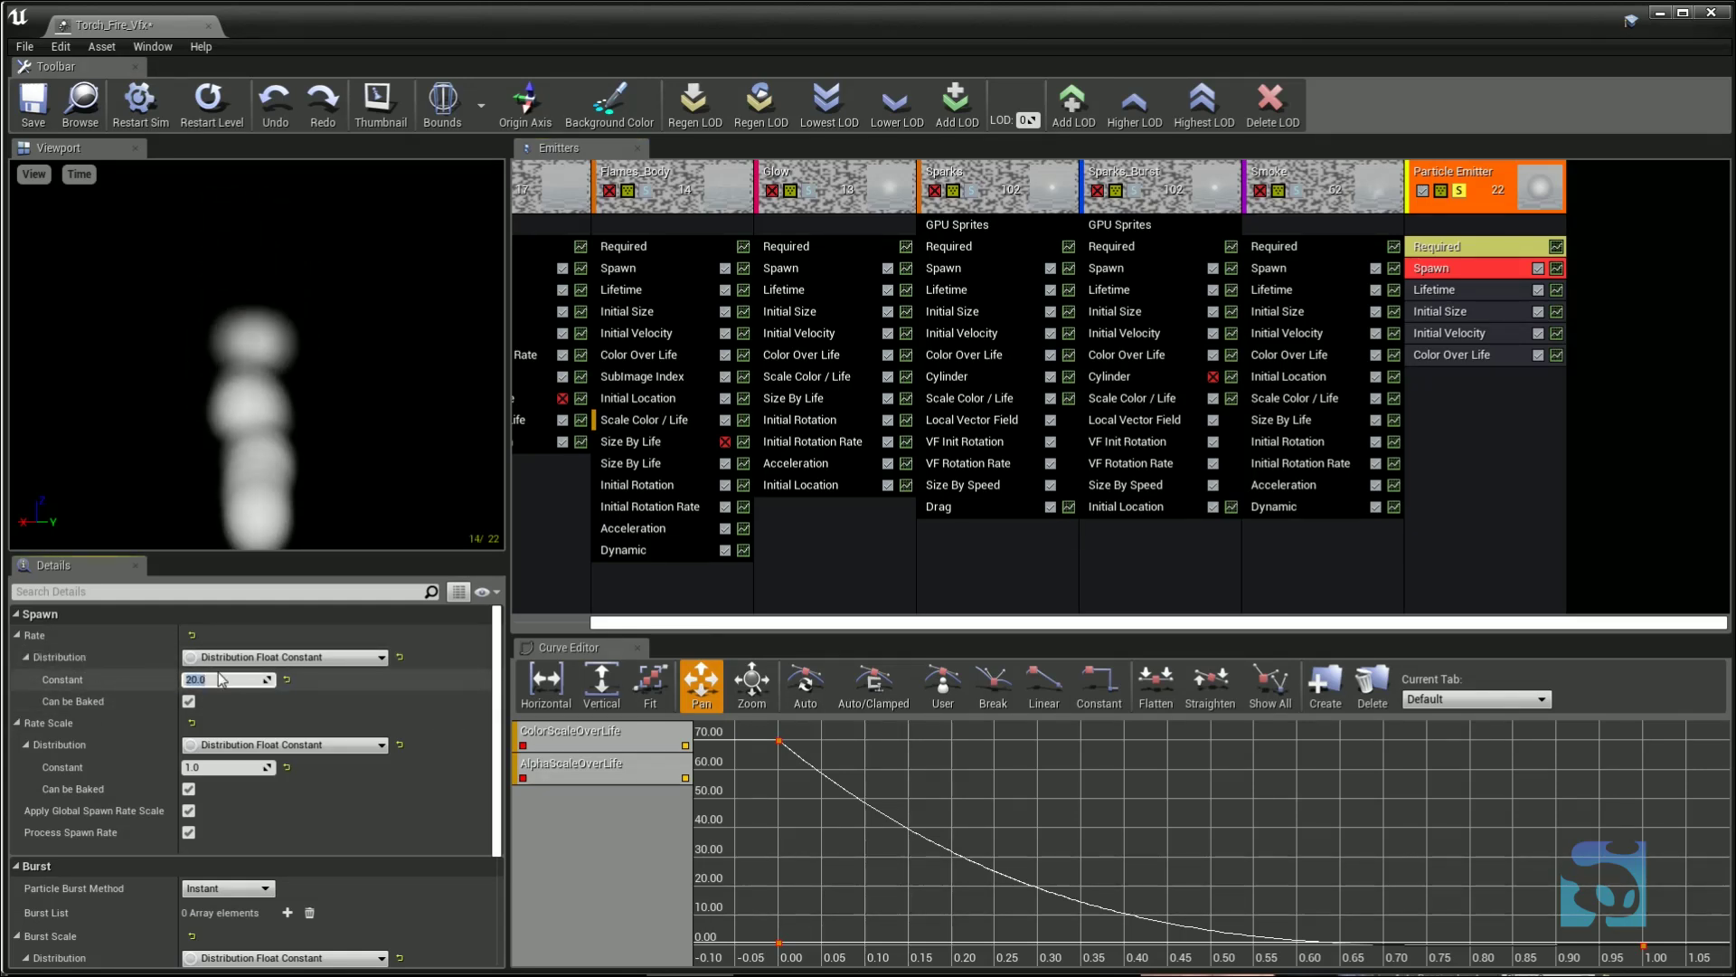
{"action": "type", "text": "1"}
{"action": "key", "text": "Return"}
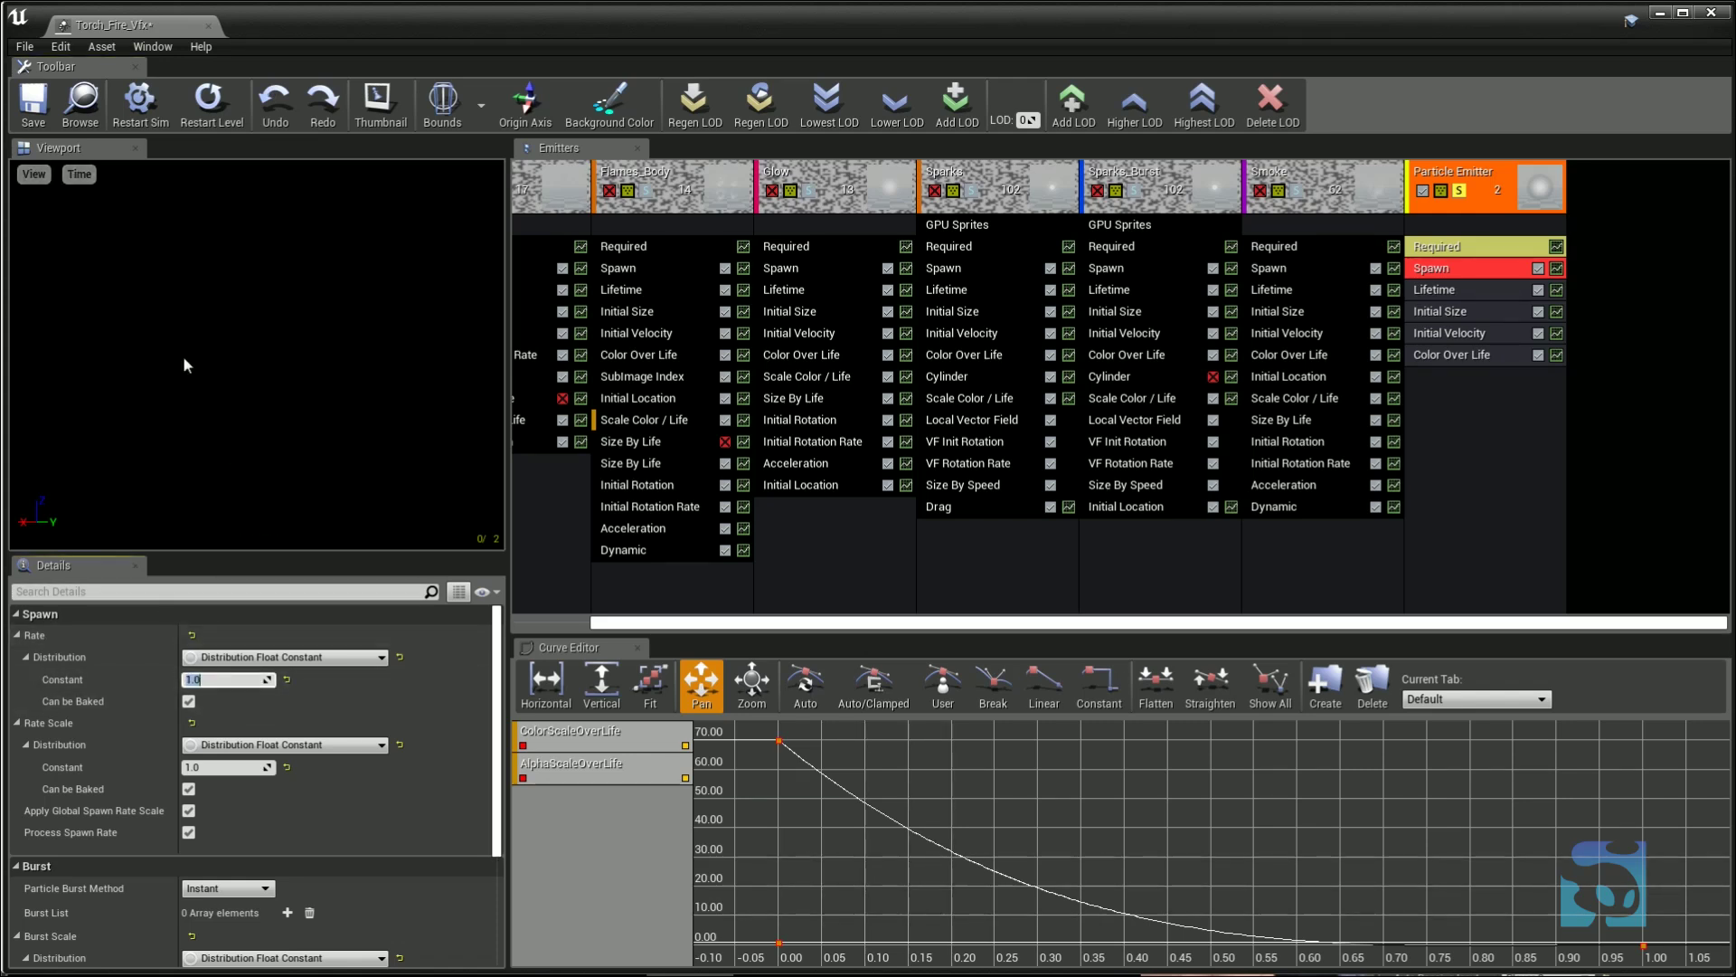
{"action": "type", "text": "2"}
{"action": "key", "text": "Return"}
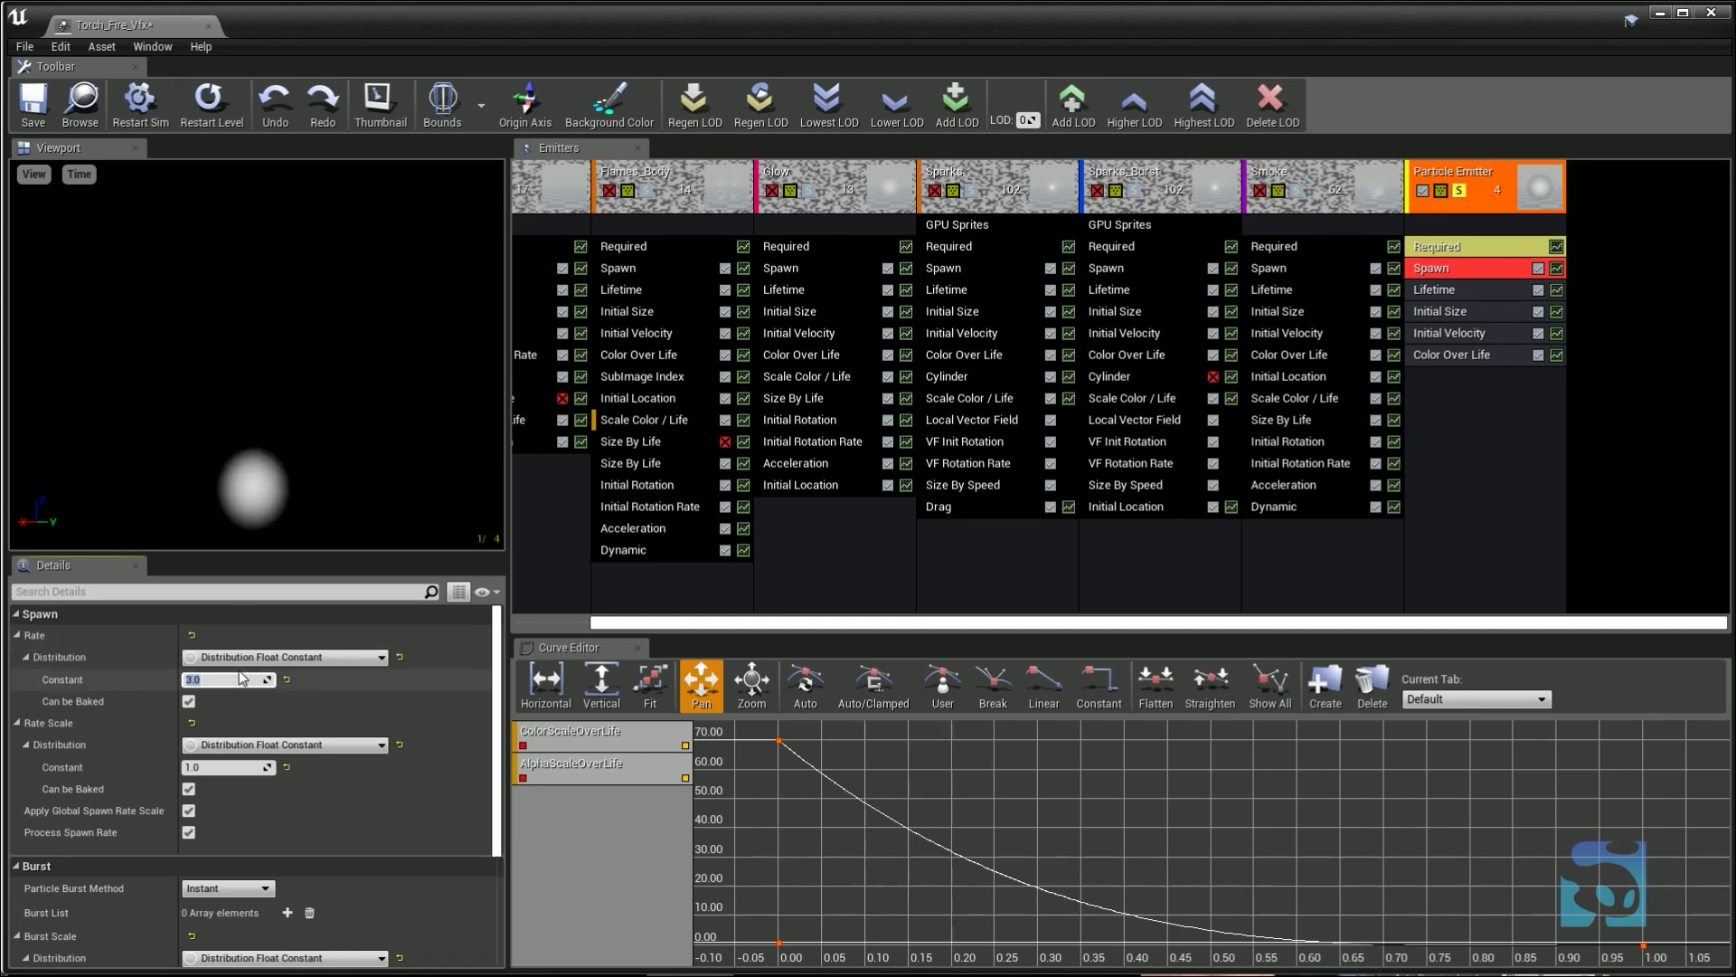
- Check the new emitter's Lifetime module and set Emitter Duration to 1.1 in its Required module
{"action": "left_click", "coordinate": [1469, 289]}
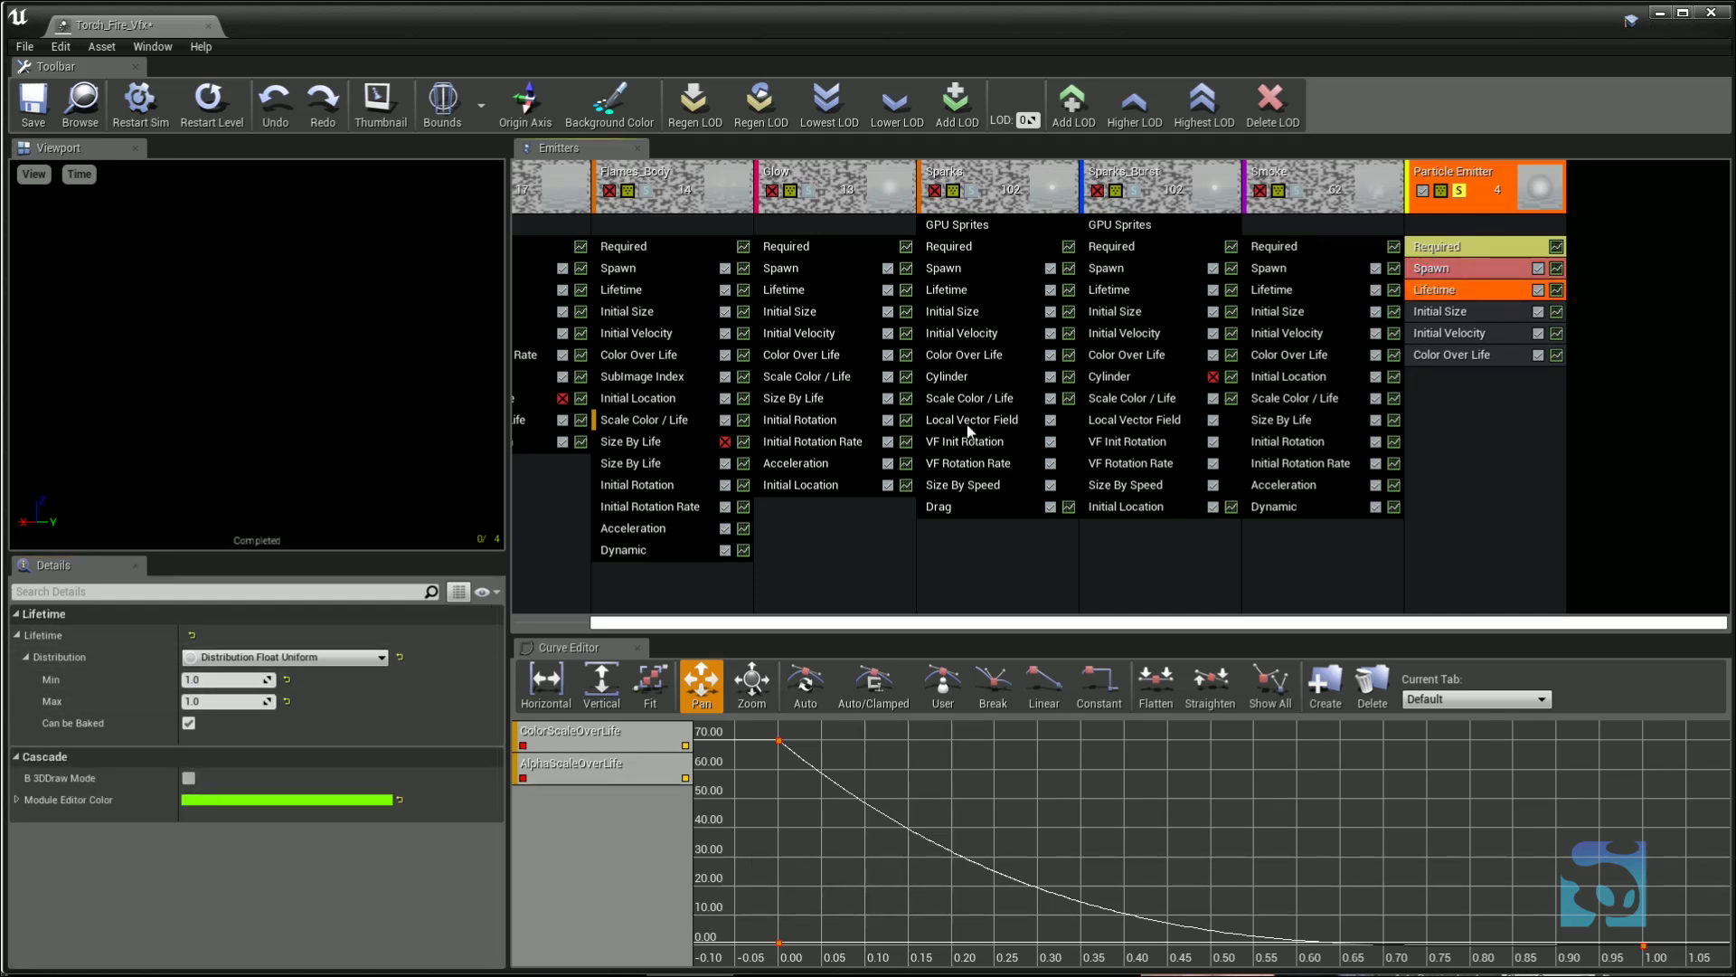
{"action": "left_click", "coordinate": [1492, 246]}
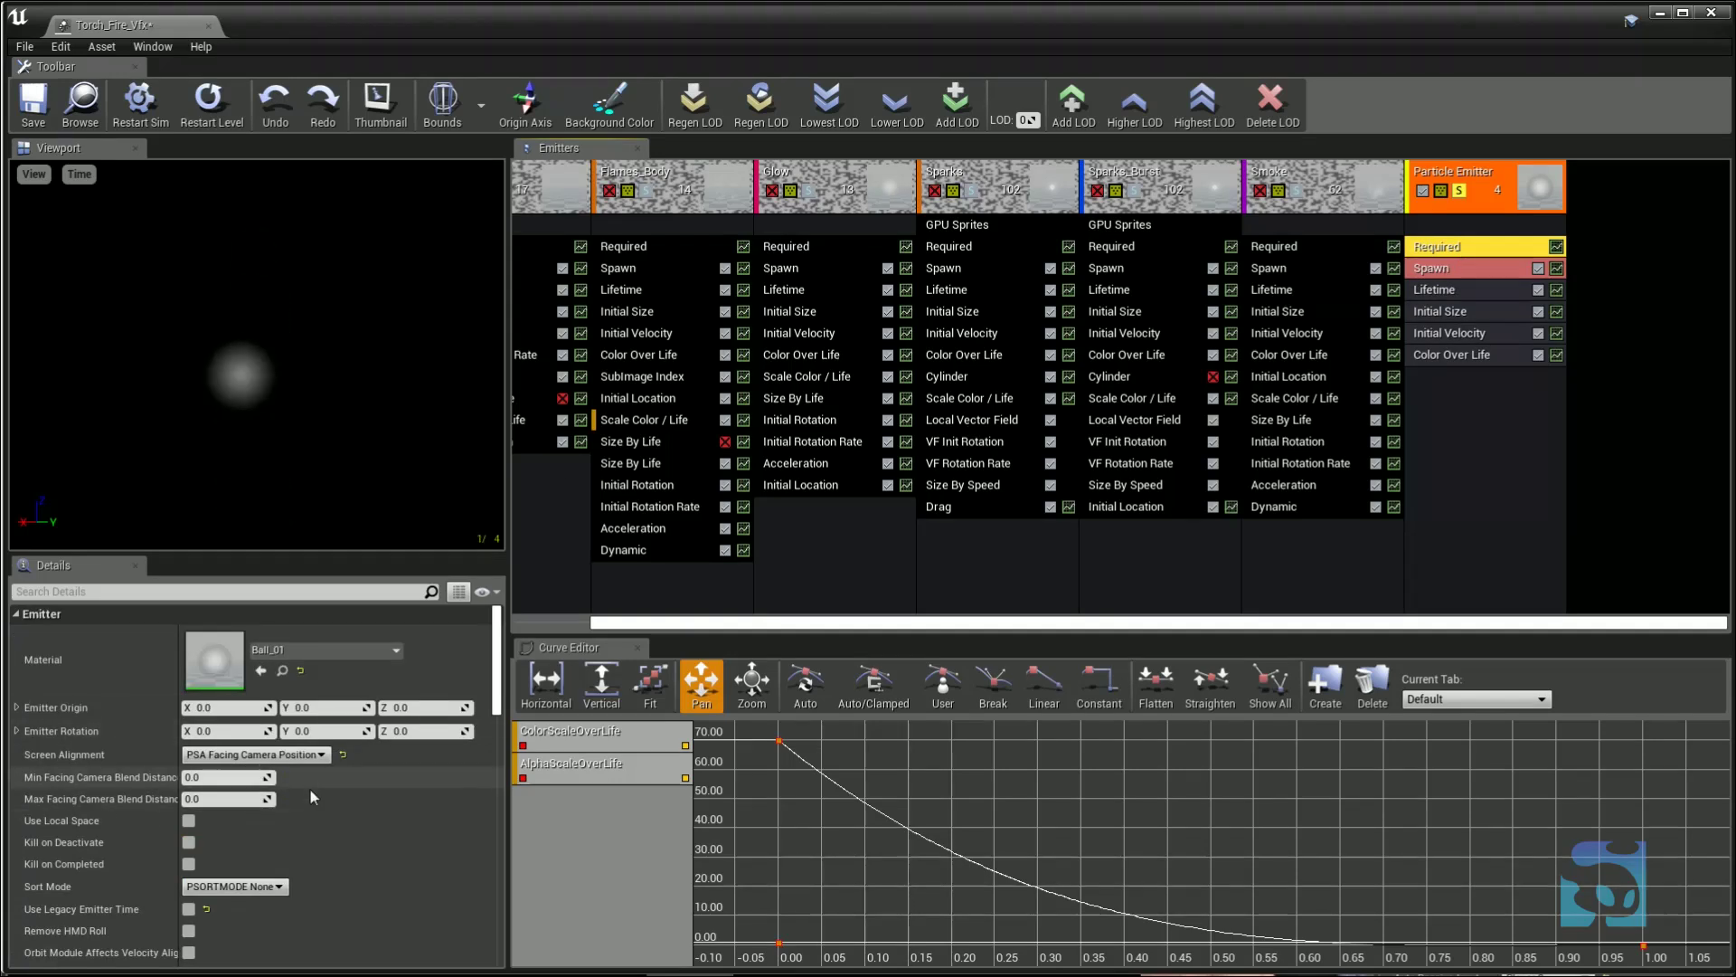
{"action": "scroll", "coordinate": [307, 813], "scroll_direction": "down", "scroll_amount": 5}
{"action": "scroll", "coordinate": [307, 830], "scroll_direction": "down", "scroll_amount": 3}
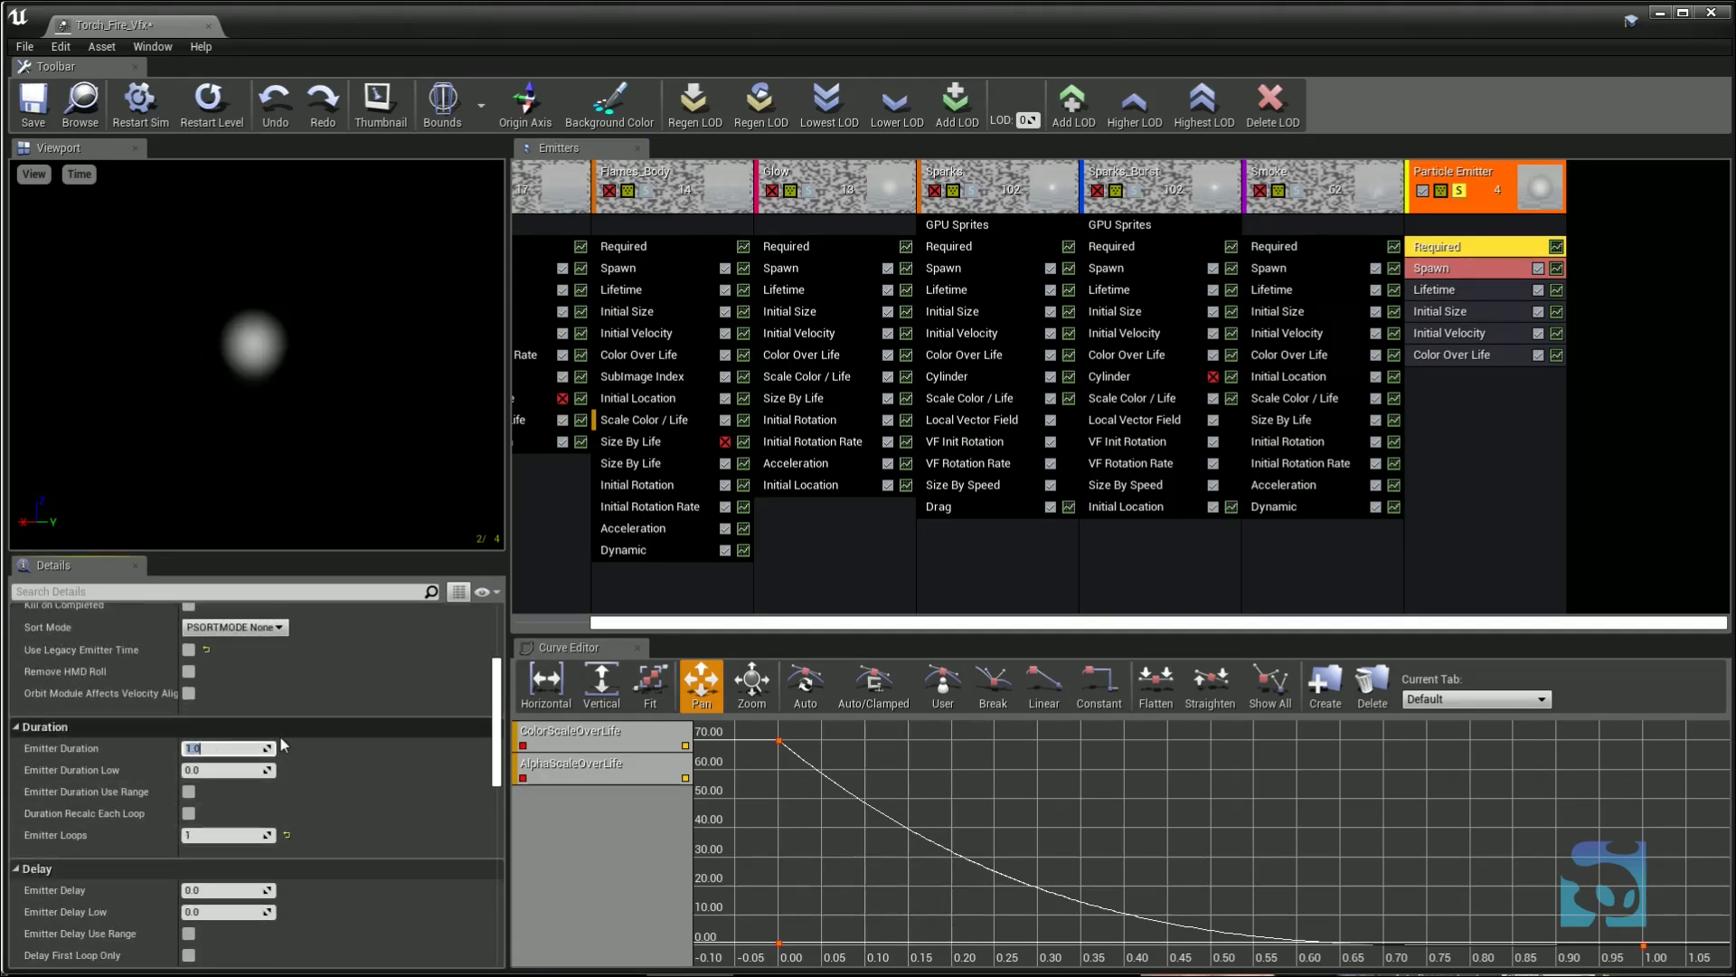
{"action": "type", "text": "1."}
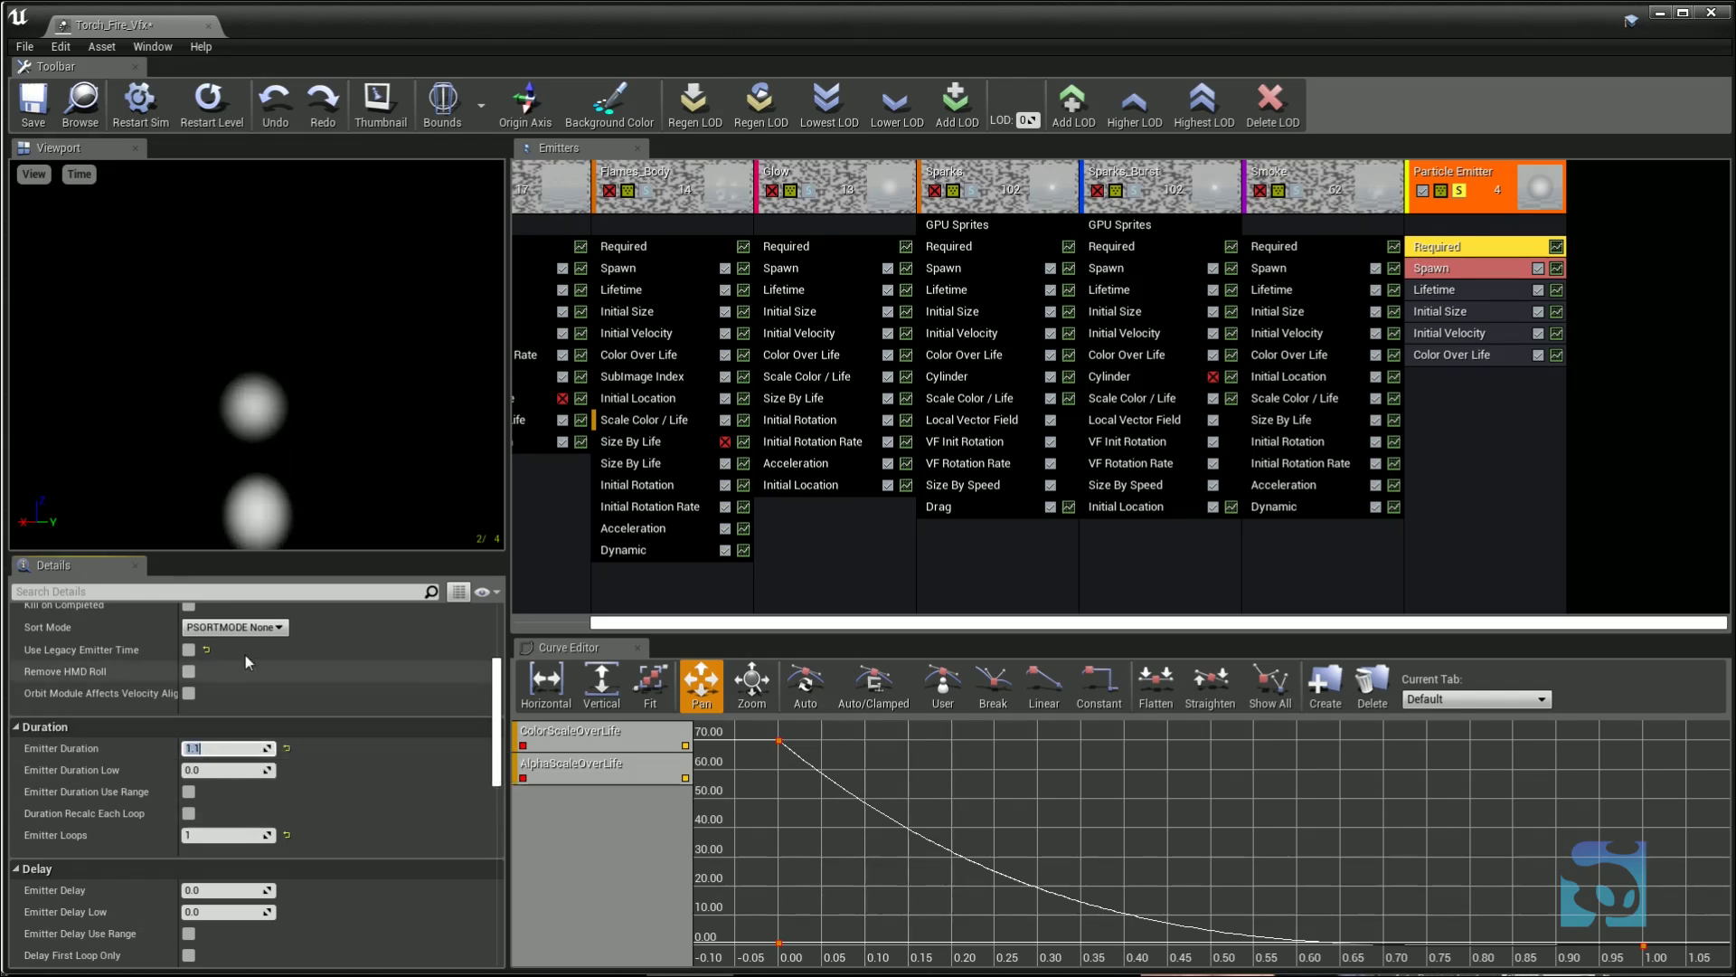
- Review the new emitter's Spawn Rate and add one element to the Burst List in its Spawn module
{"action": "left_click", "coordinate": [1479, 241]}
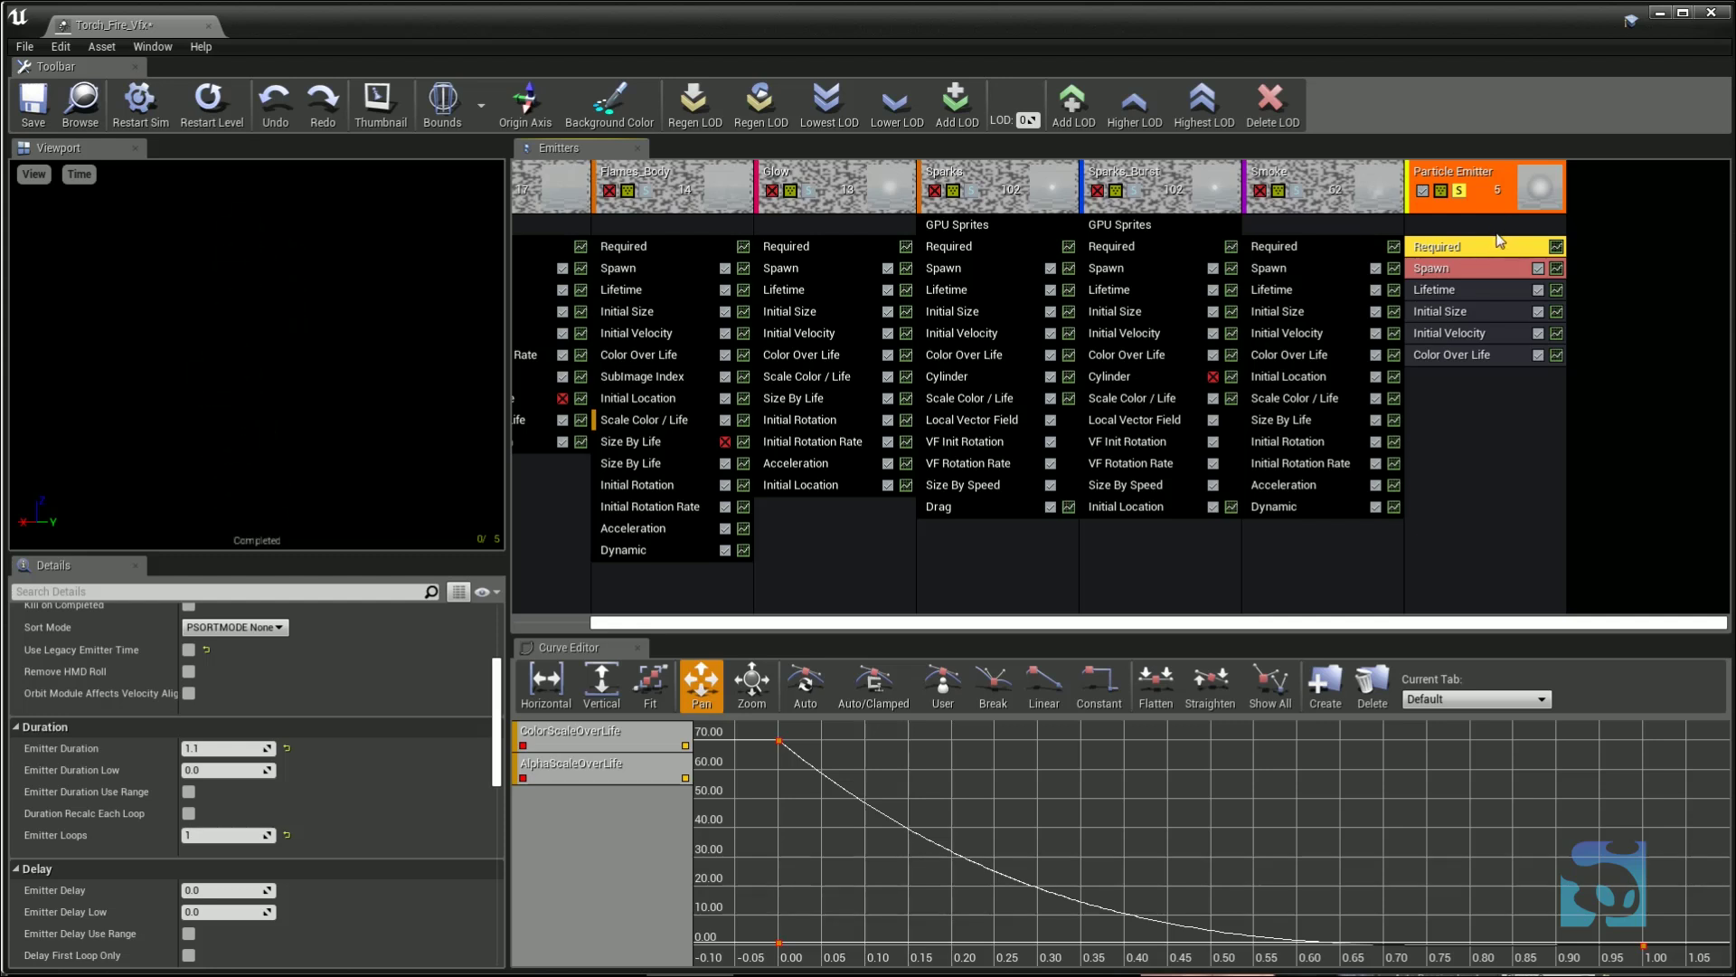
{"action": "left_click", "coordinate": [1474, 269]}
{"action": "scroll", "coordinate": [270, 745], "scroll_direction": "up", "scroll_amount": 5}
{"action": "scroll", "coordinate": [270, 745], "scroll_direction": "down", "scroll_amount": 5}
{"action": "scroll", "coordinate": [270, 745], "scroll_direction": "up", "scroll_amount": 5}
{"action": "left_click", "coordinate": [223, 680]}
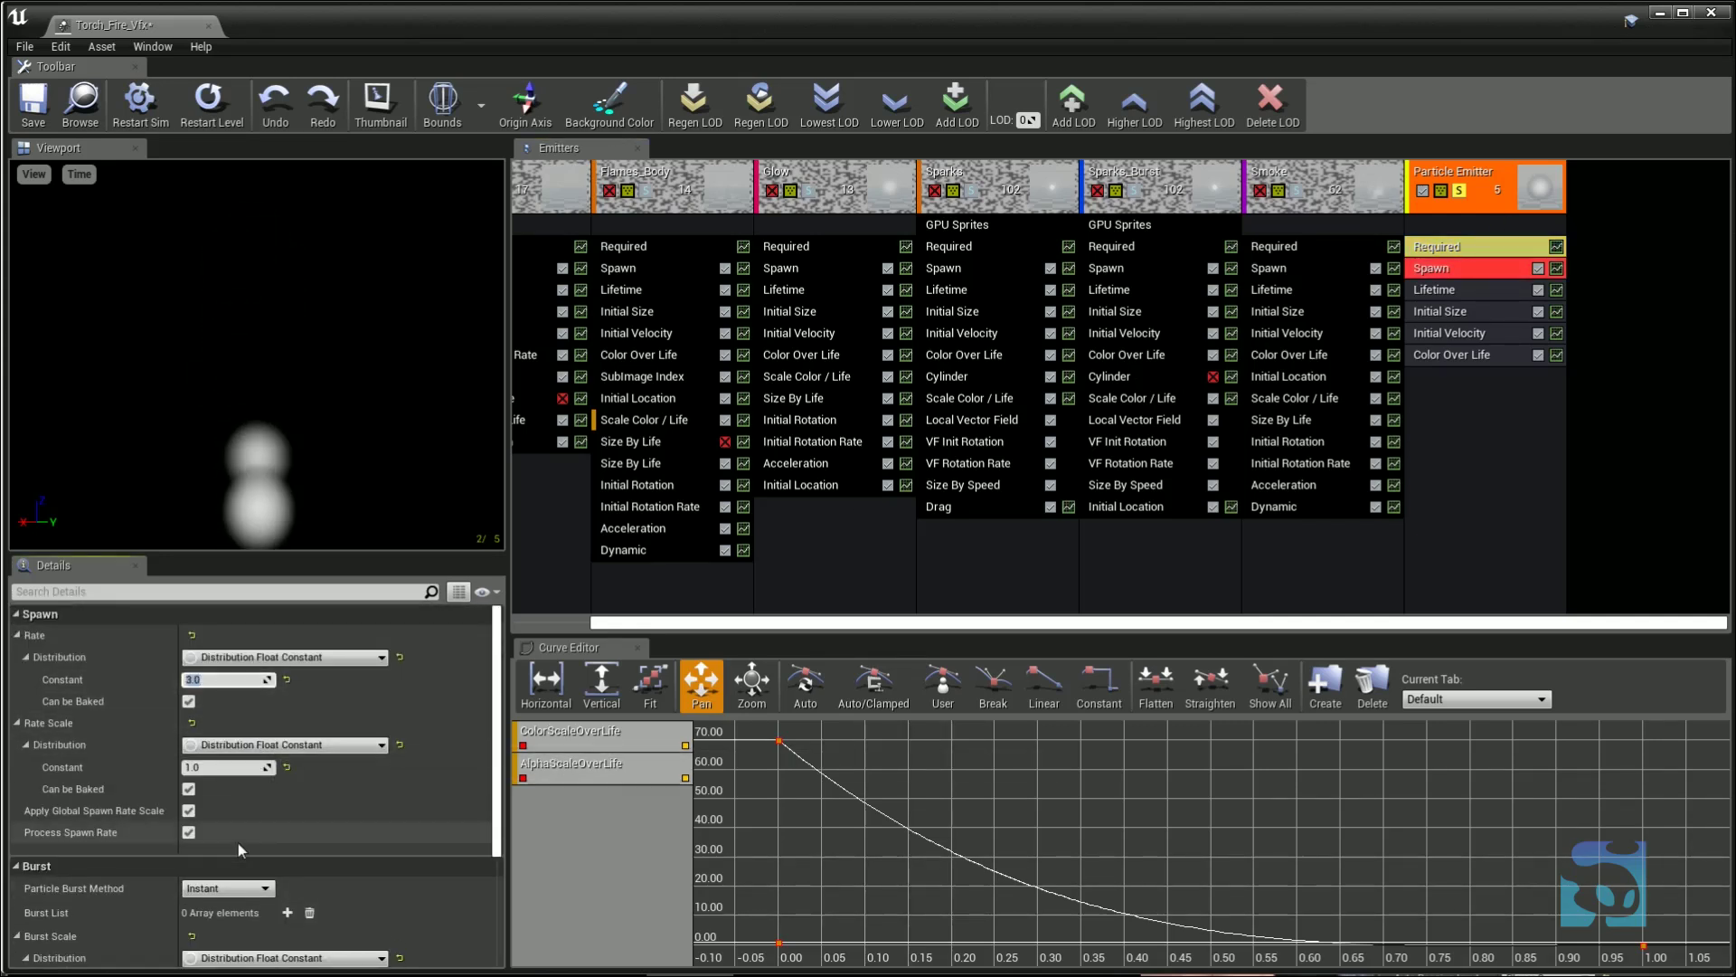
{"action": "scroll", "coordinate": [215, 812], "scroll_direction": "down", "scroll_amount": 5}
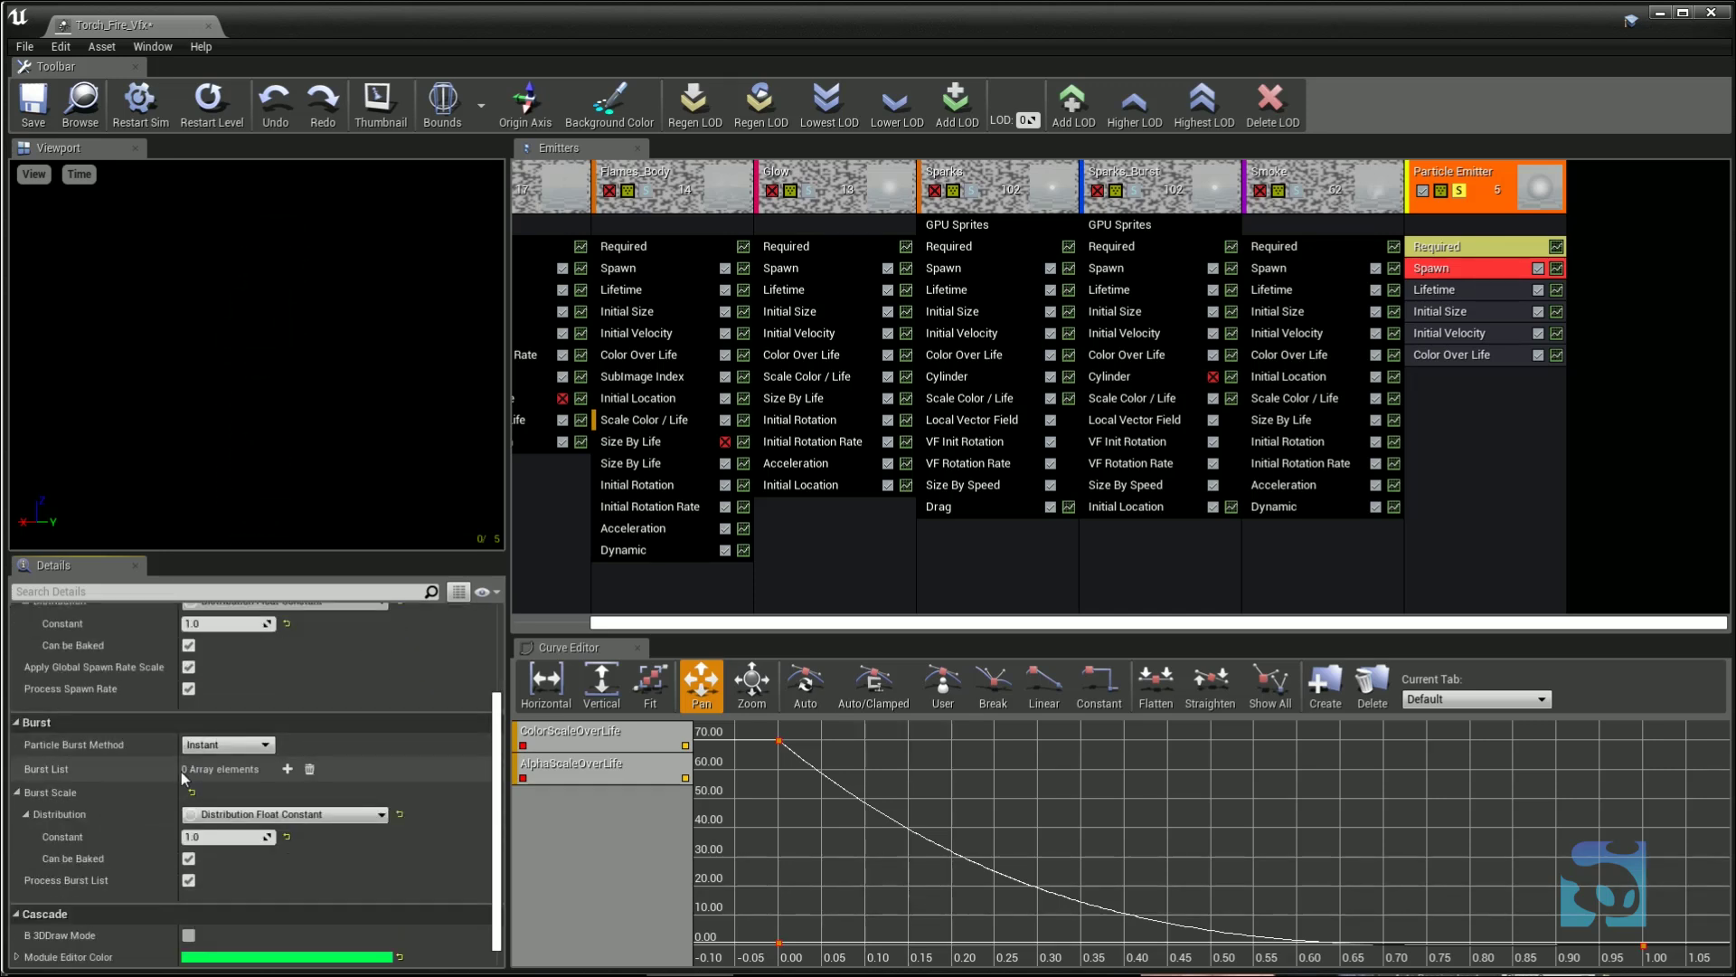
{"action": "left_click", "coordinate": [286, 768]}
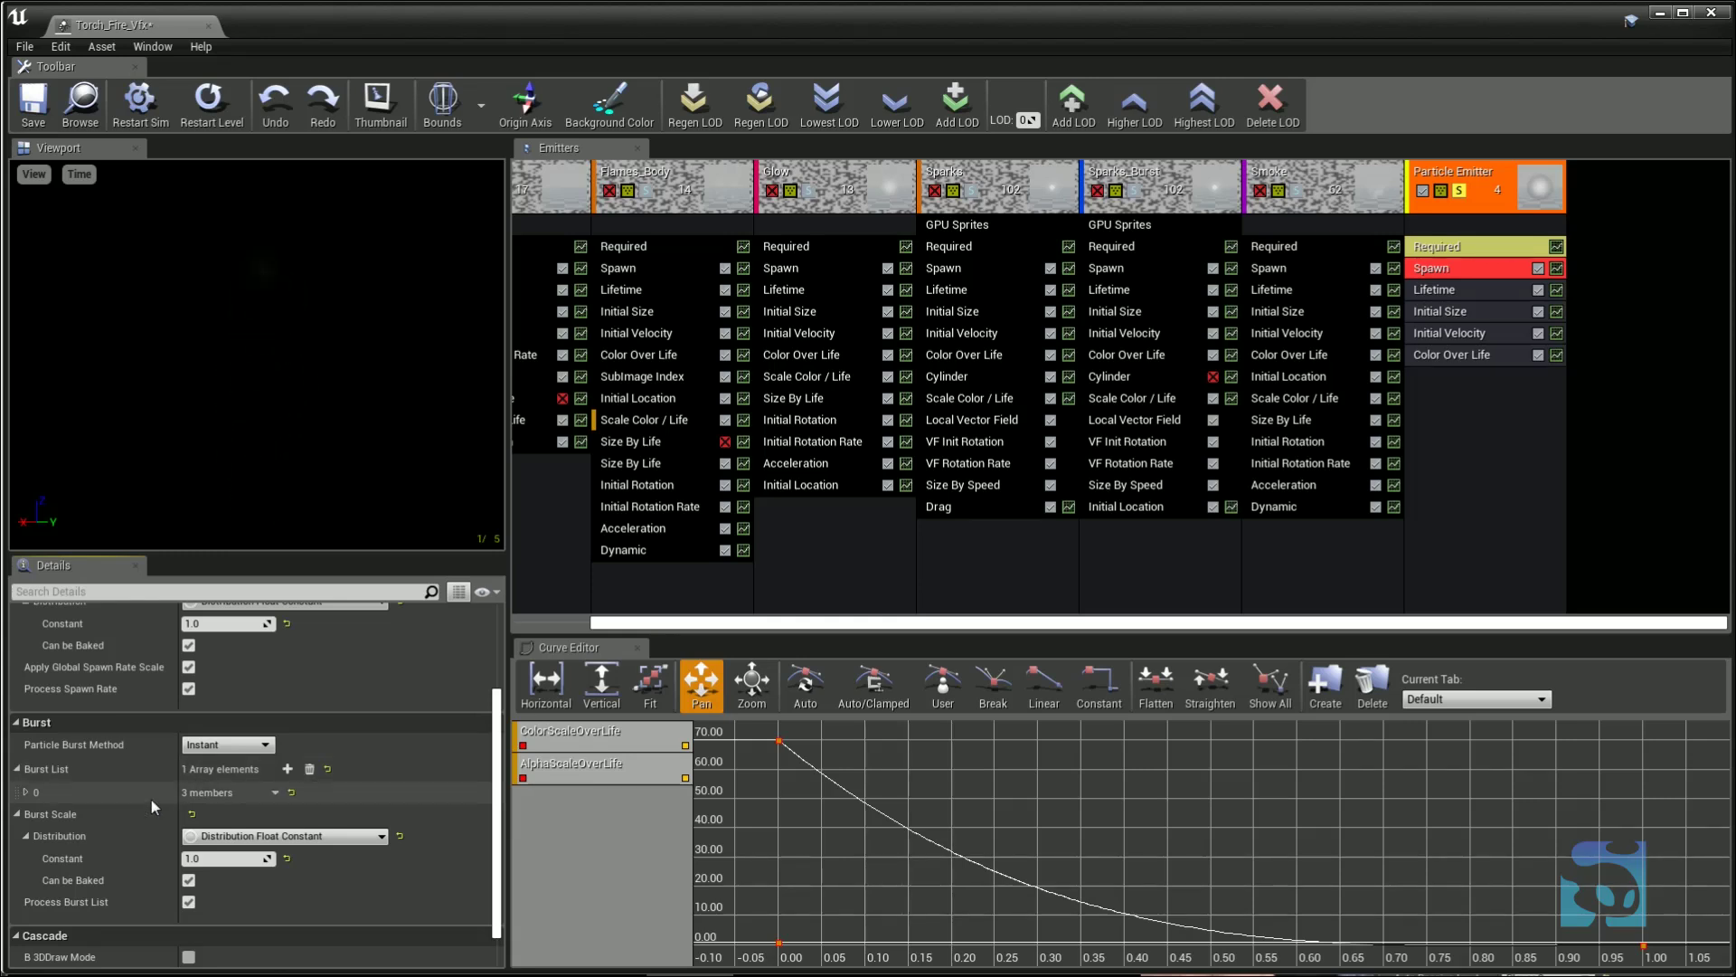
- Expand the first Burst List element in the new emitter's Spawn module and set its Count to 20
{"action": "left_click", "coordinate": [26, 792]}
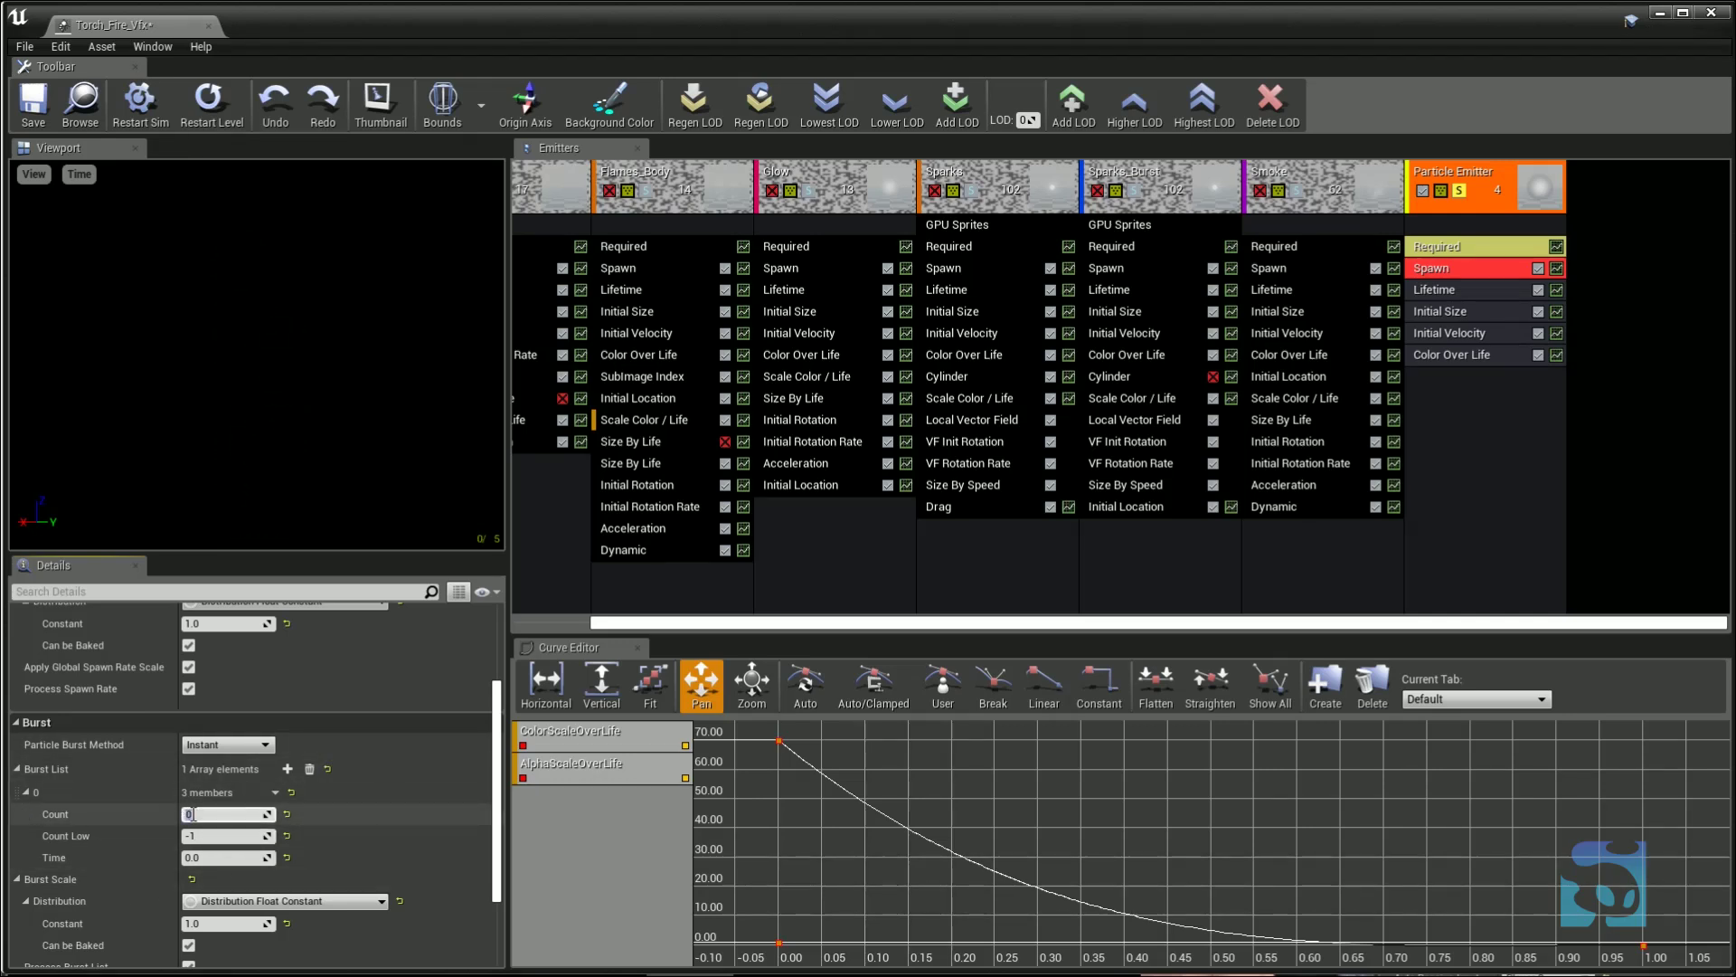
{"action": "left_click", "coordinate": [214, 857]}
{"action": "left_click", "coordinate": [202, 812]}
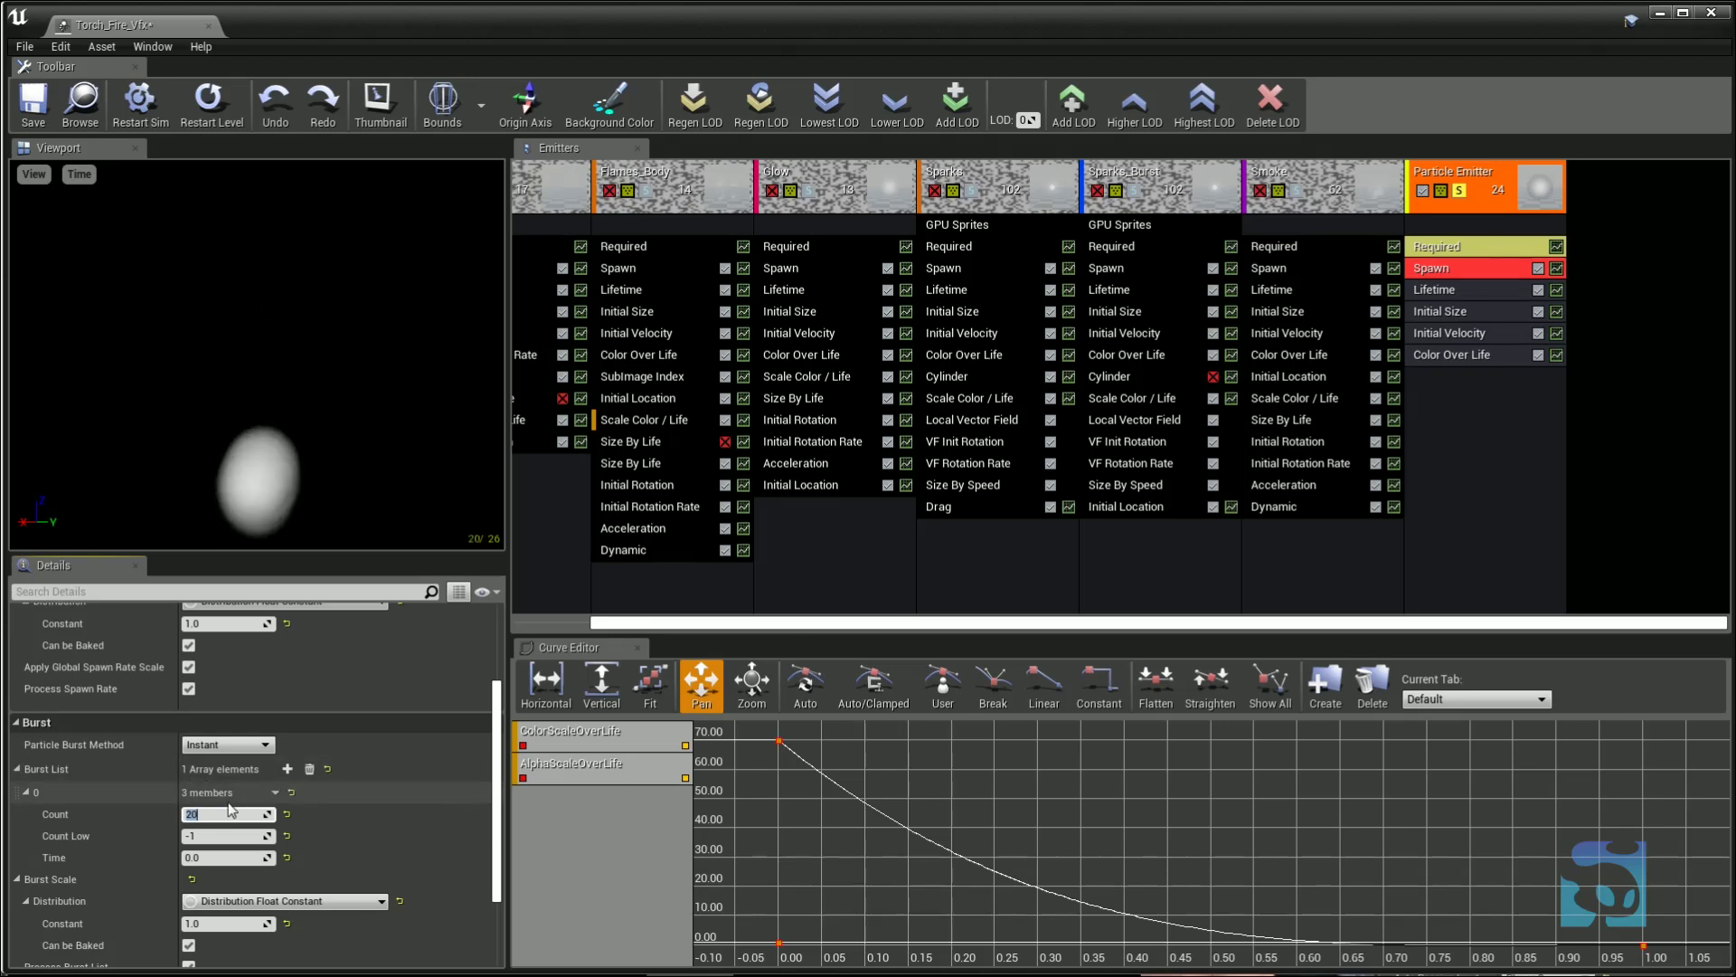
- Set the new emitter's Spawn Rate constant to 0 and check the burst element's Count
{"action": "scroll", "coordinate": [254, 723], "scroll_direction": "up", "scroll_amount": 3}
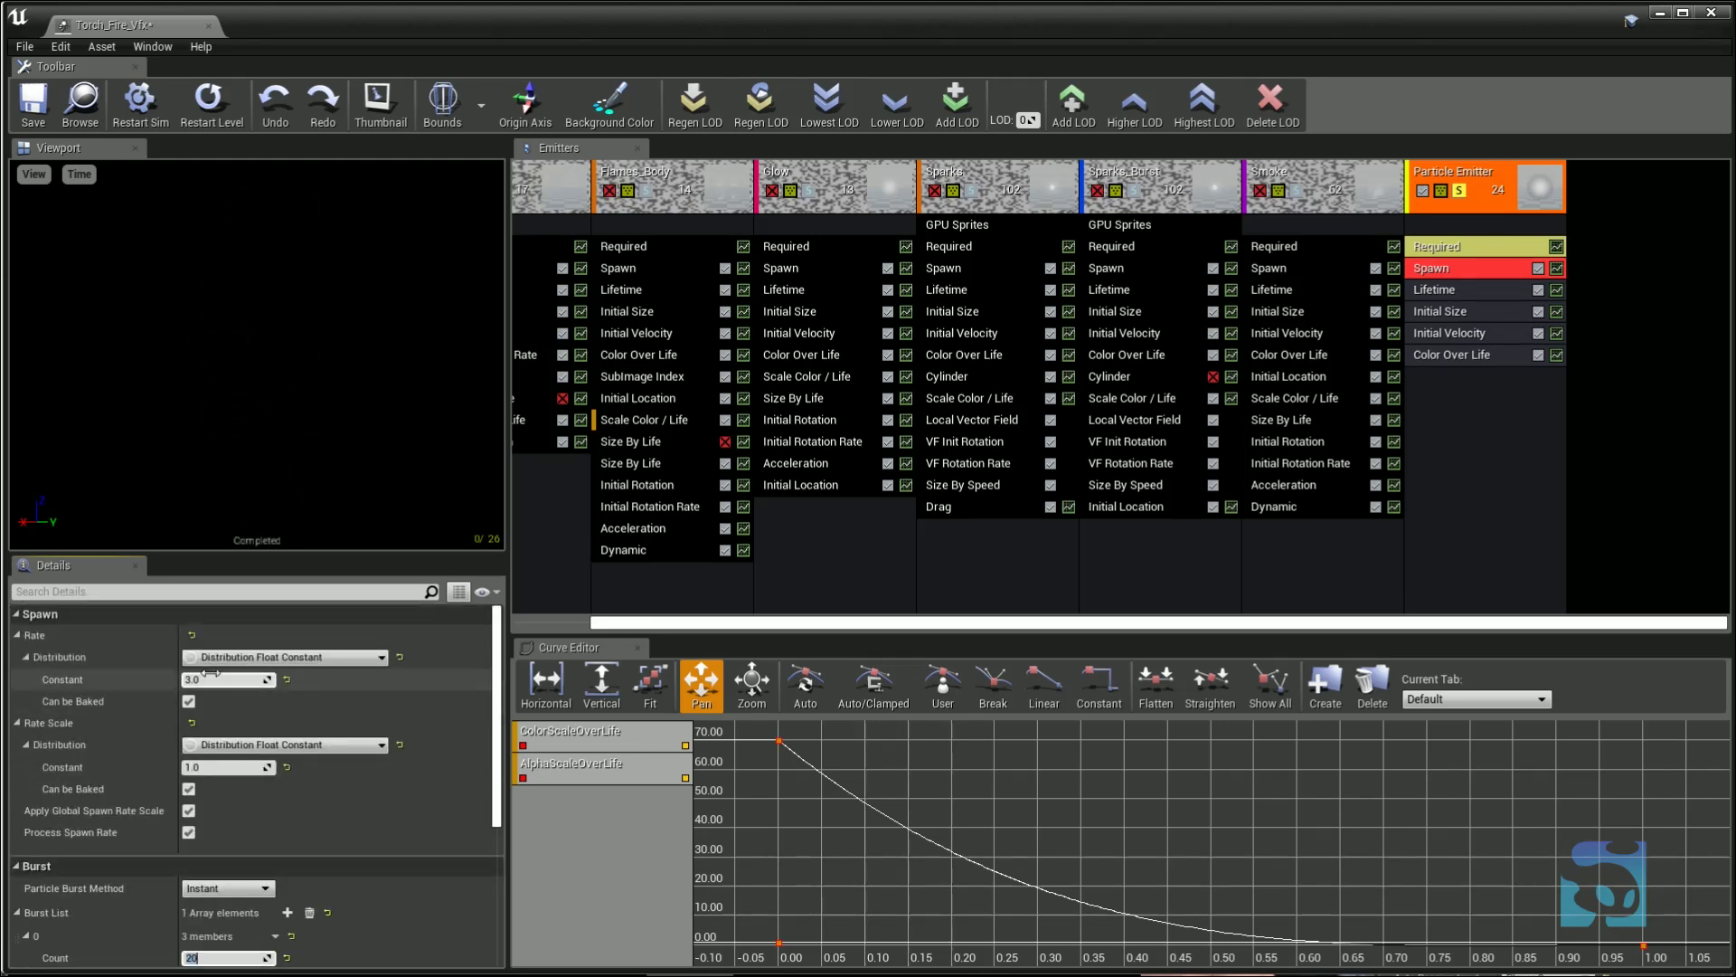
{"action": "left_click", "coordinate": [192, 679]}
{"action": "type", "text": "0"}
{"action": "key", "text": "Return"}
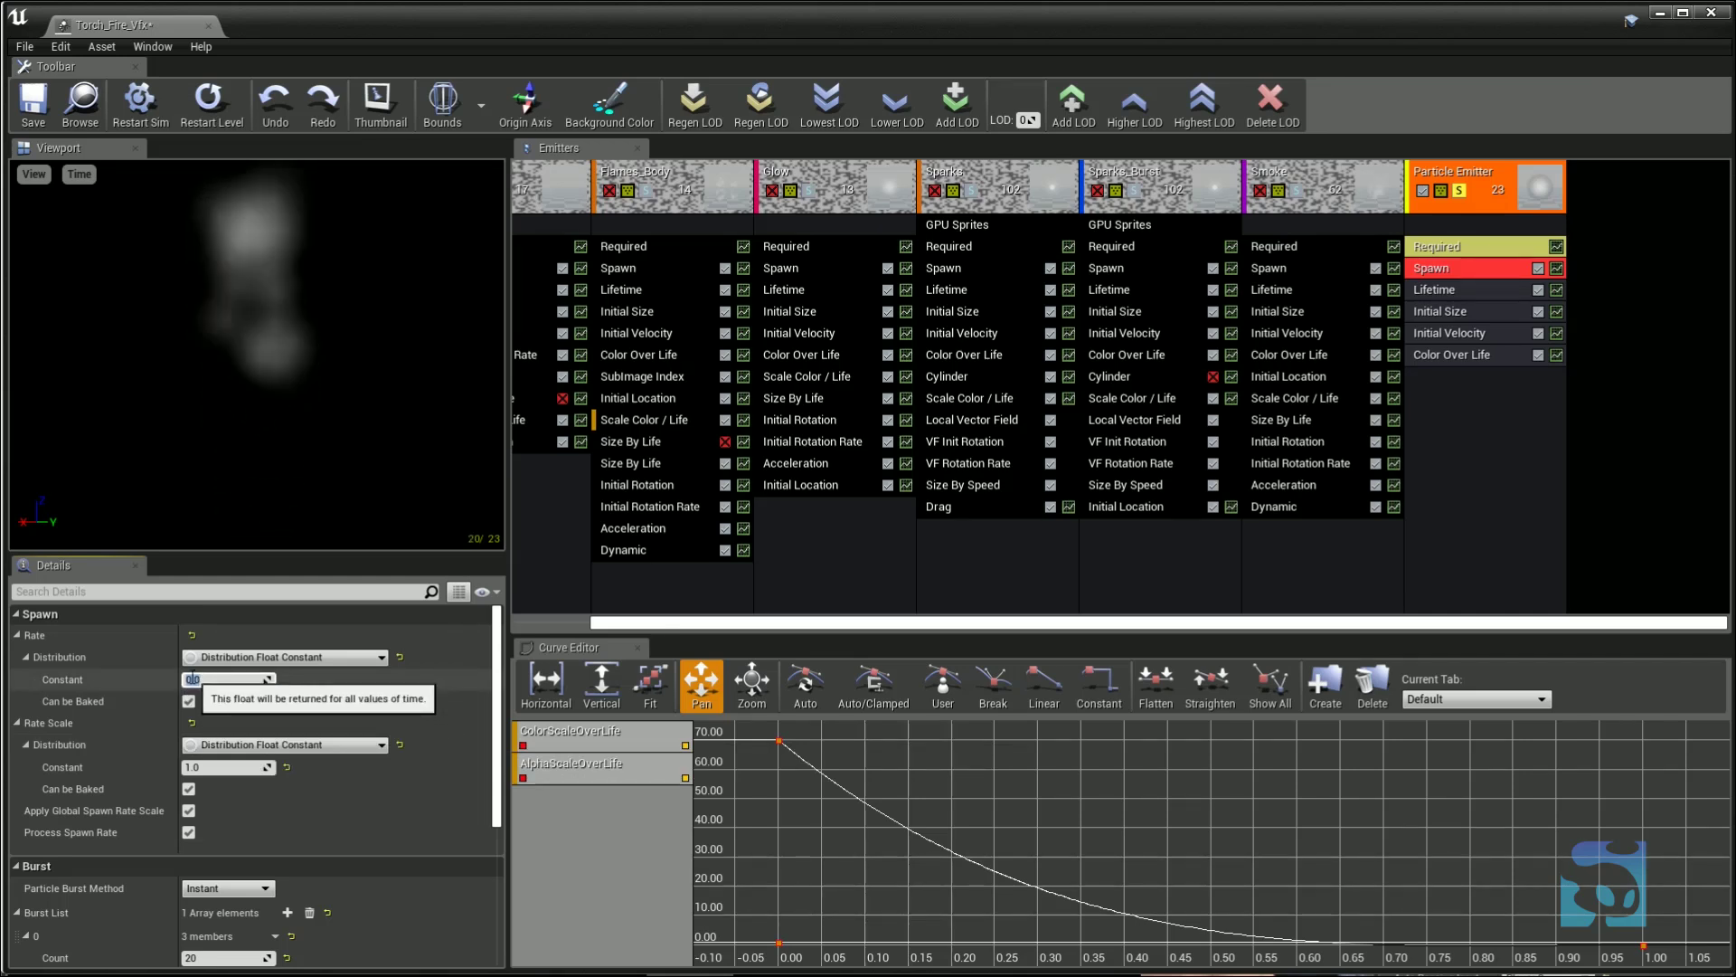
{"action": "scroll", "coordinate": [220, 680], "scroll_direction": "down", "scroll_amount": 3}
{"action": "left_click", "coordinate": [221, 842]}
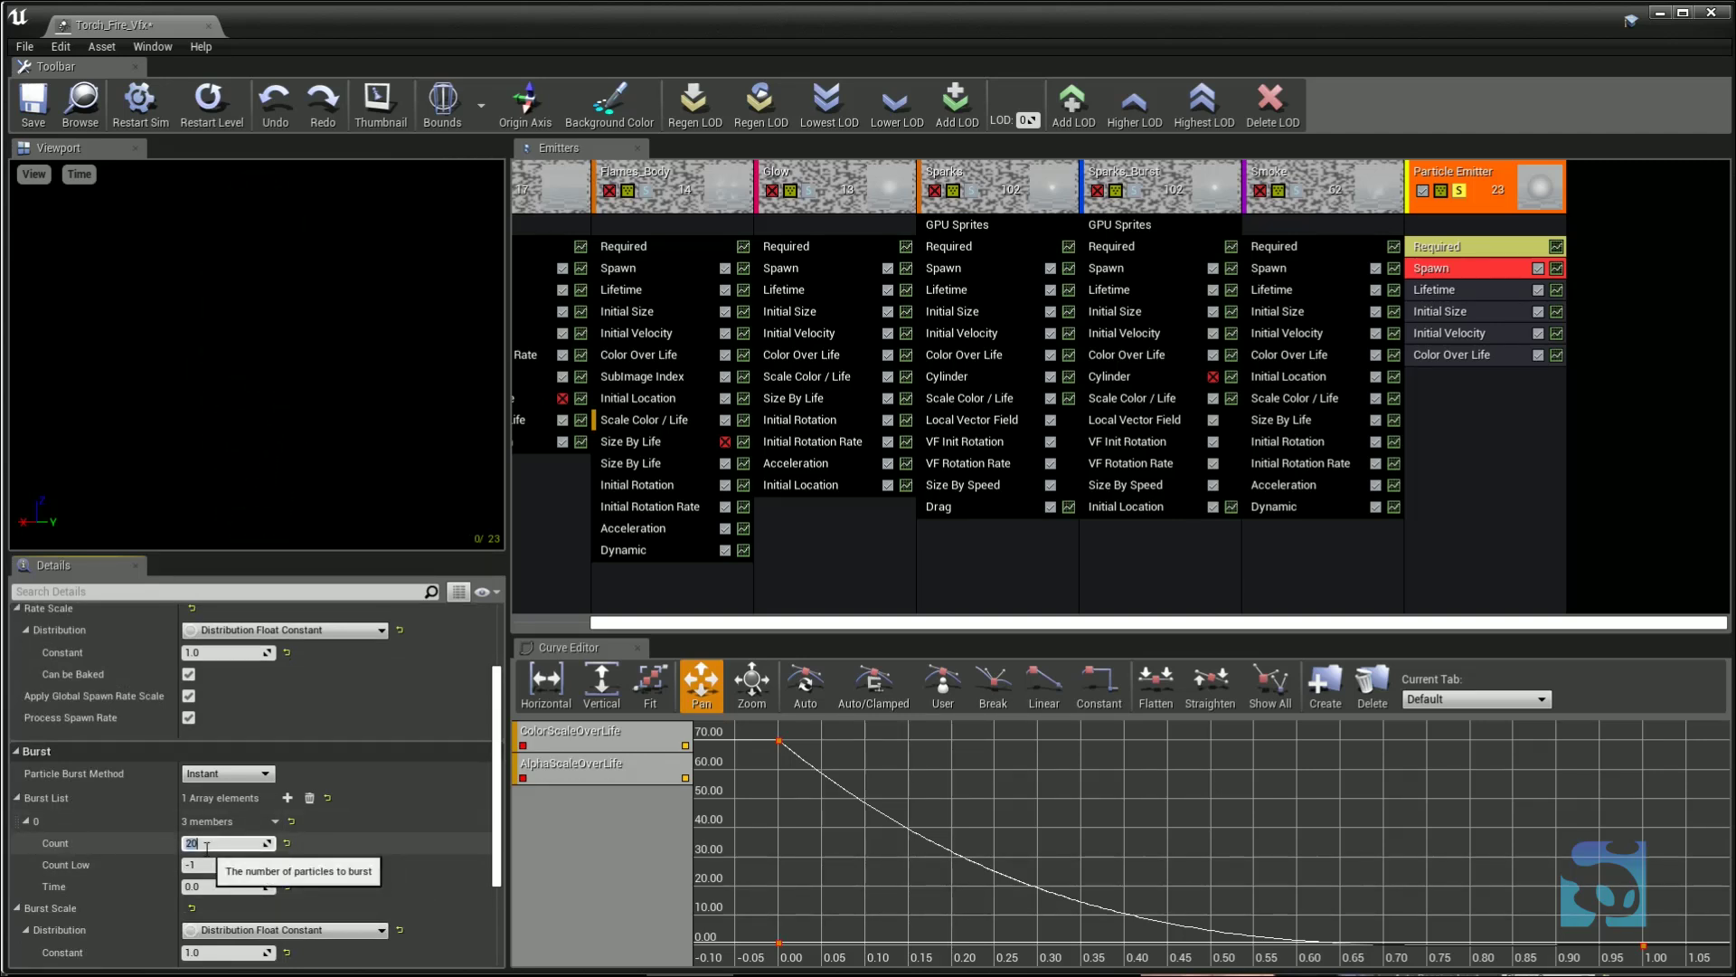
- Switch the Spawn Rate distribution to Distribution Float Constant Curve and add two points to its curve
{"action": "scroll", "coordinate": [249, 660], "scroll_direction": "up", "scroll_amount": 3}
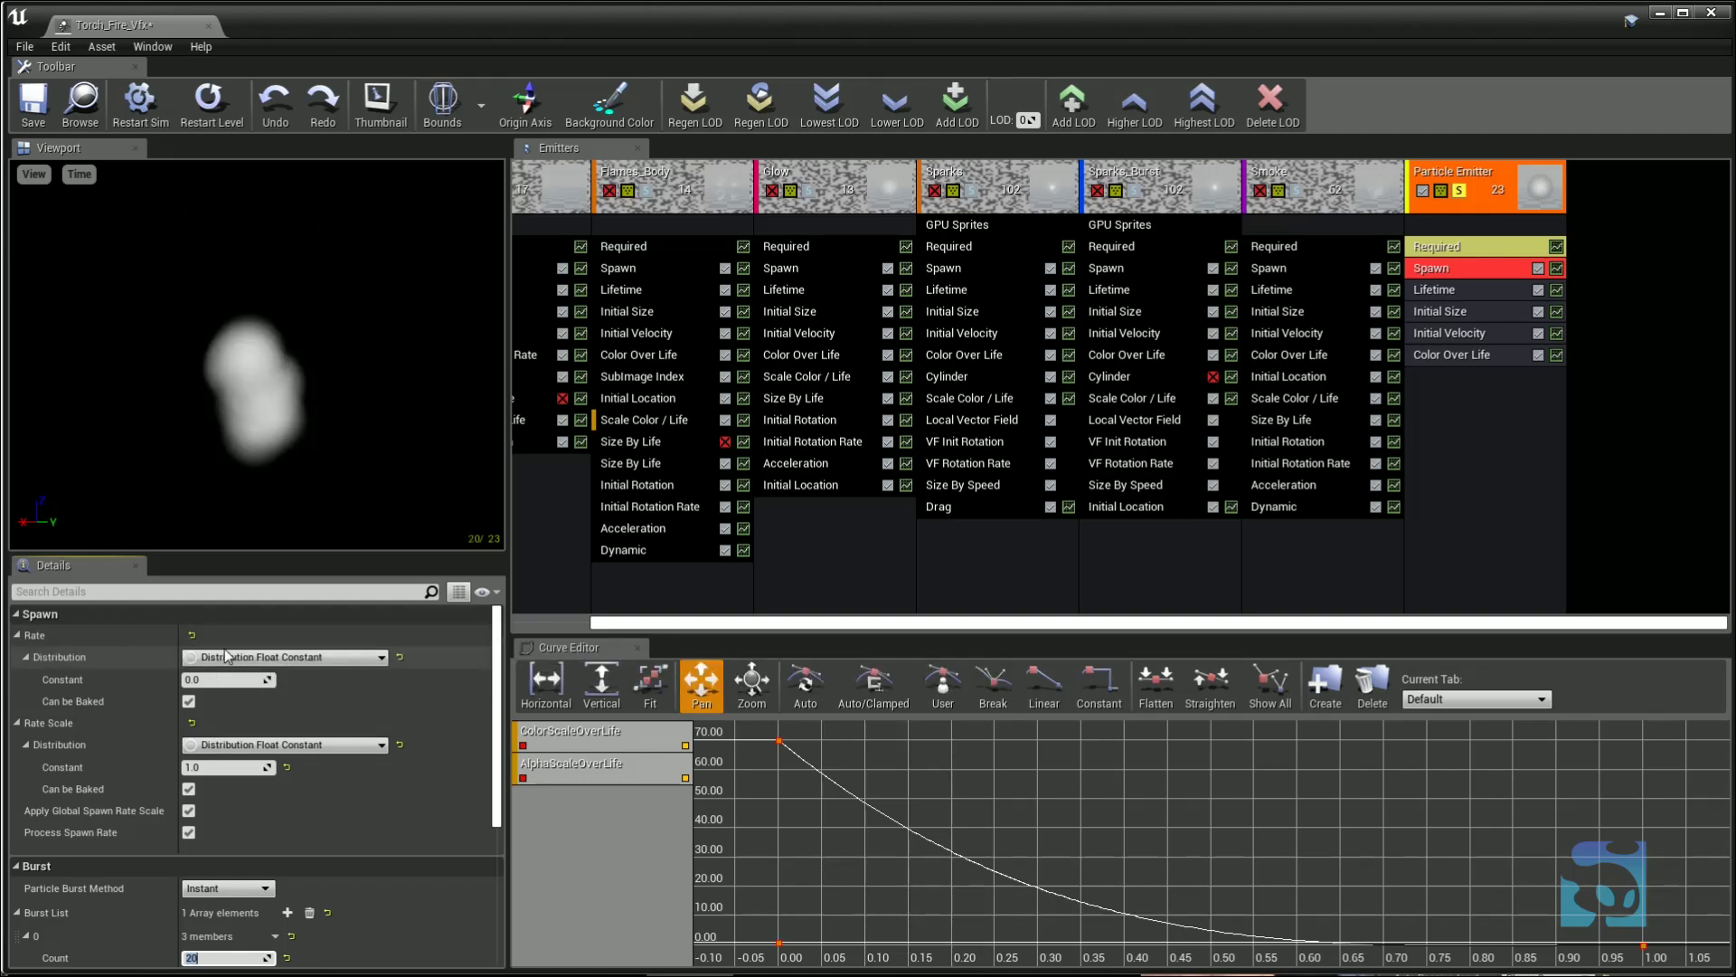
{"action": "left_click", "coordinate": [283, 660]}
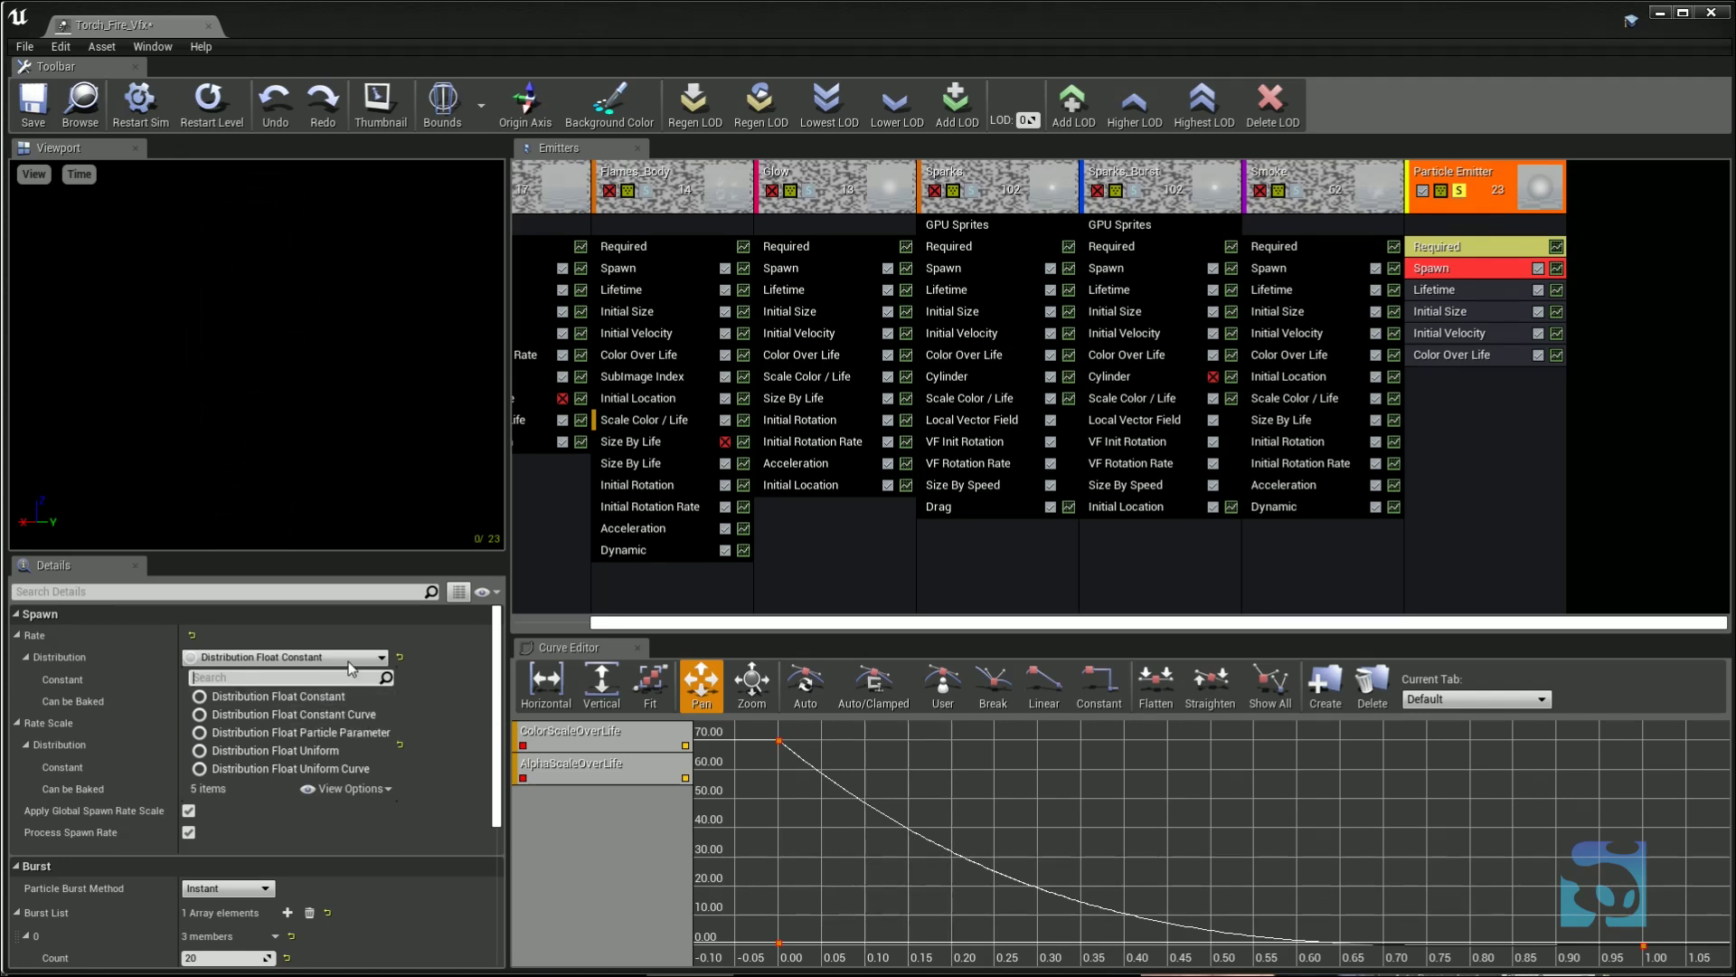
{"action": "left_click", "coordinate": [334, 715]}
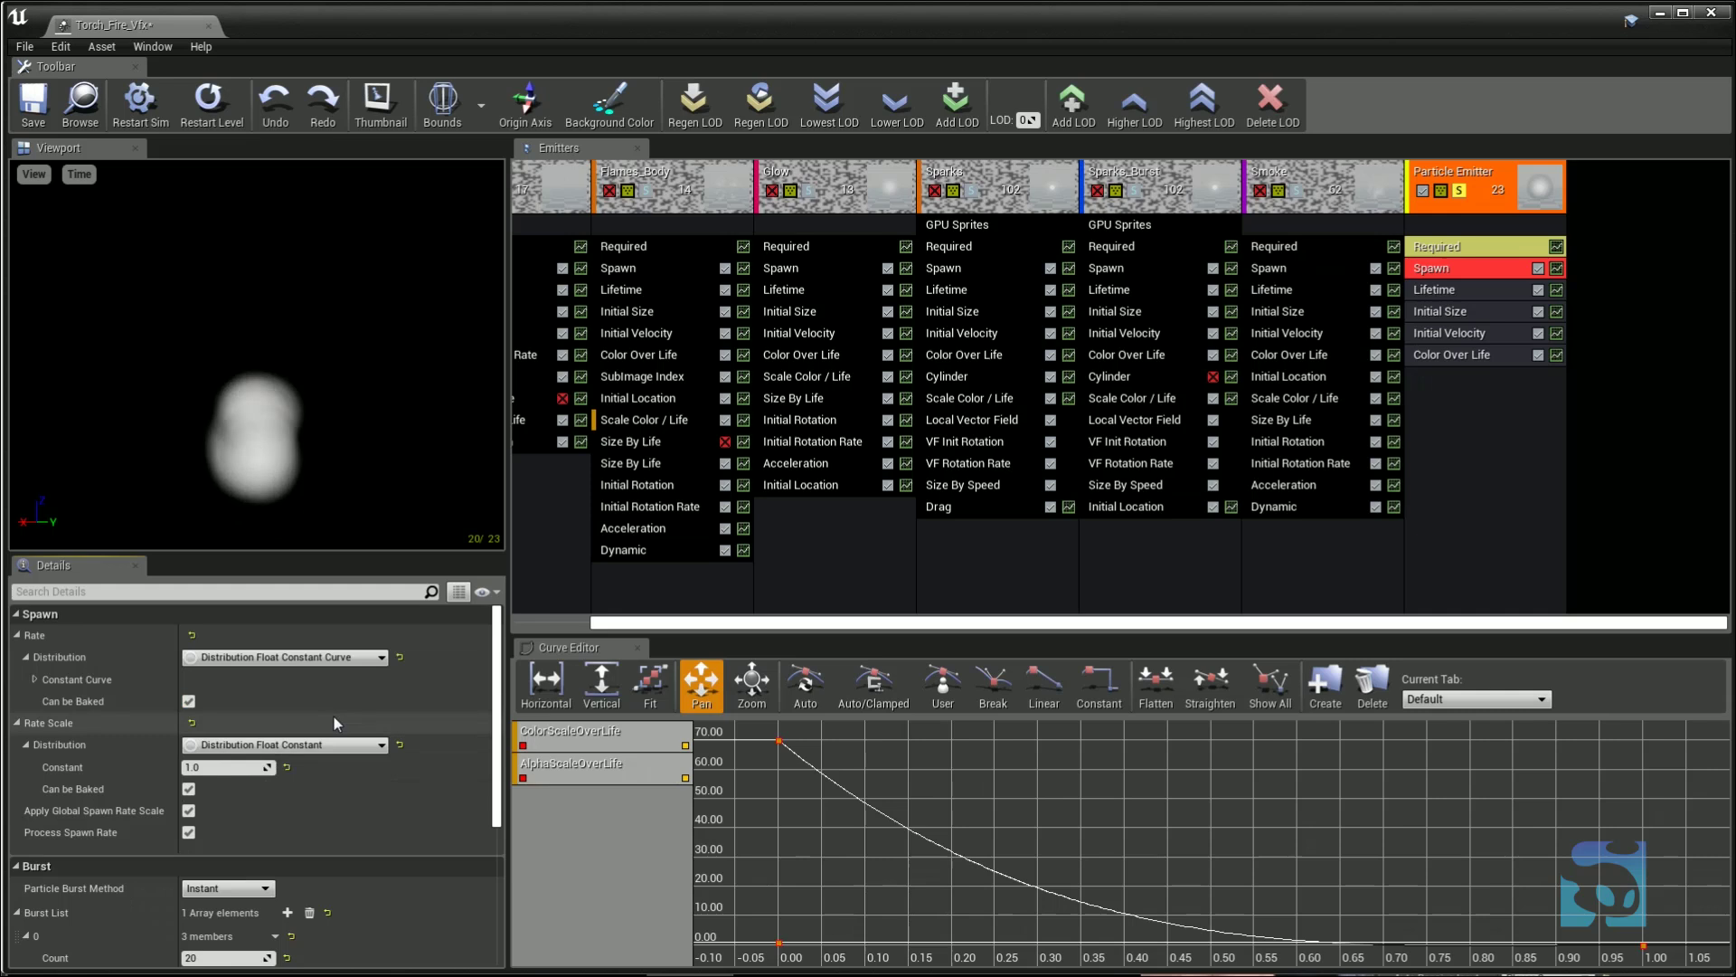
{"action": "left_click", "coordinate": [35, 679]}
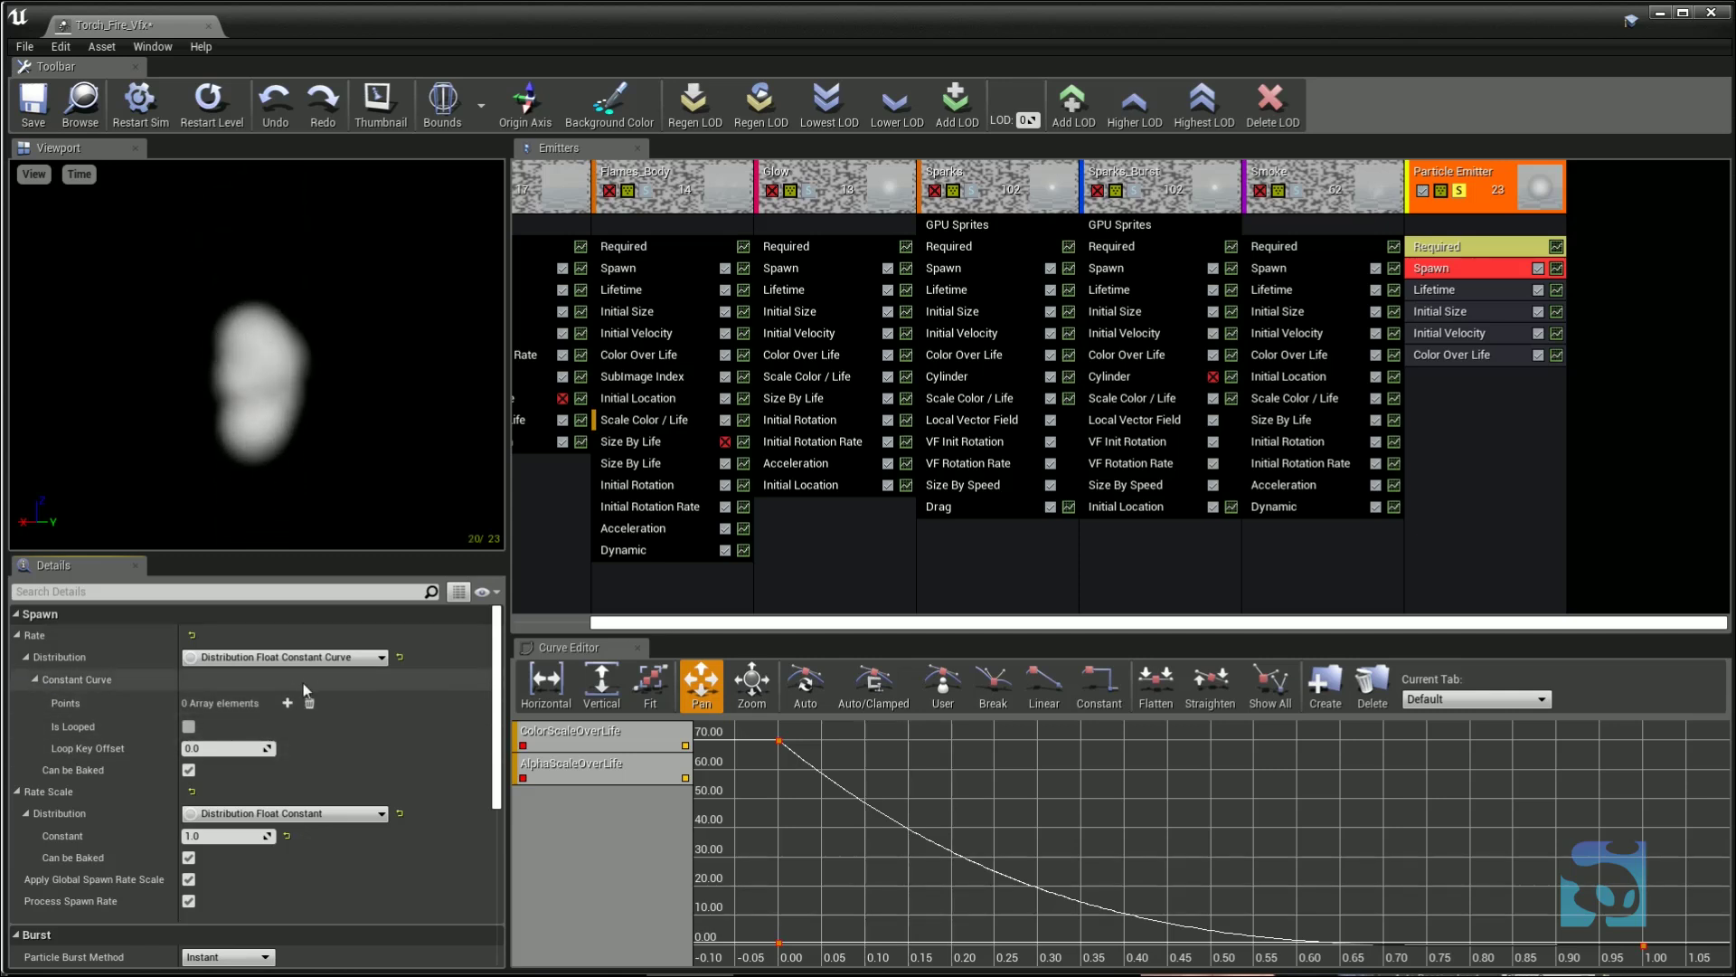
{"action": "left_click", "coordinate": [288, 703]}
{"action": "left_click", "coordinate": [288, 703]}
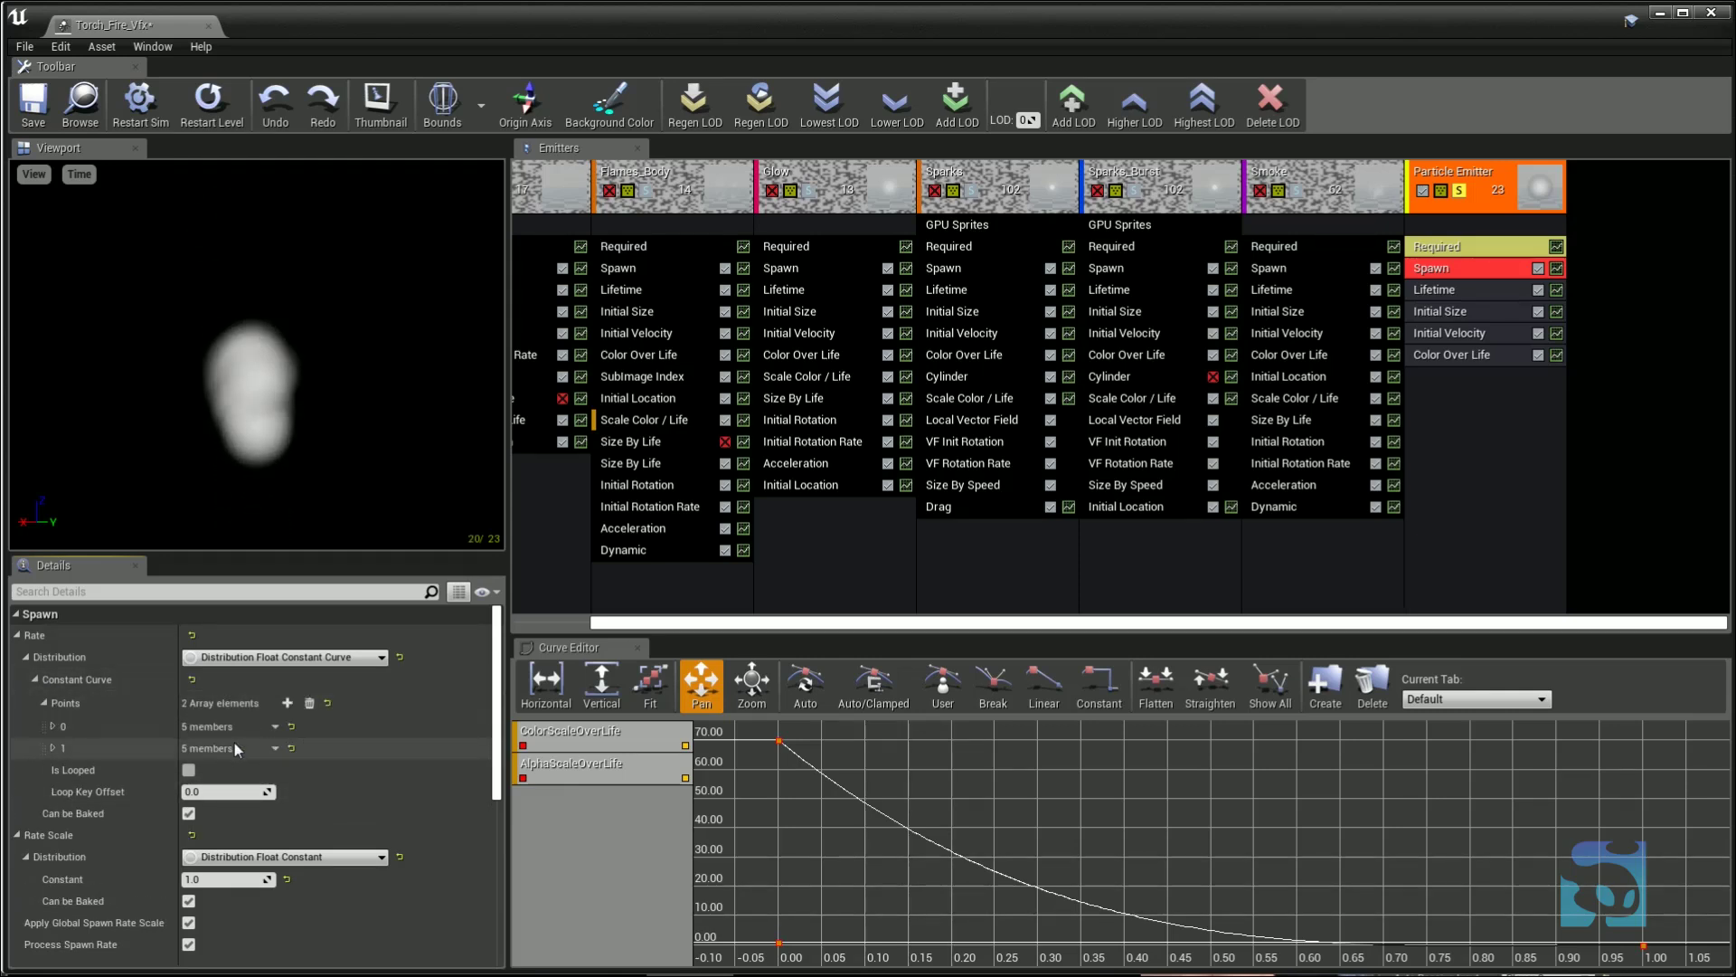
- Expand both Spawn Rate curve points, setting point 1's In Val to 1 and point 0's Out Val to 25
{"action": "left_click", "coordinate": [53, 748]}
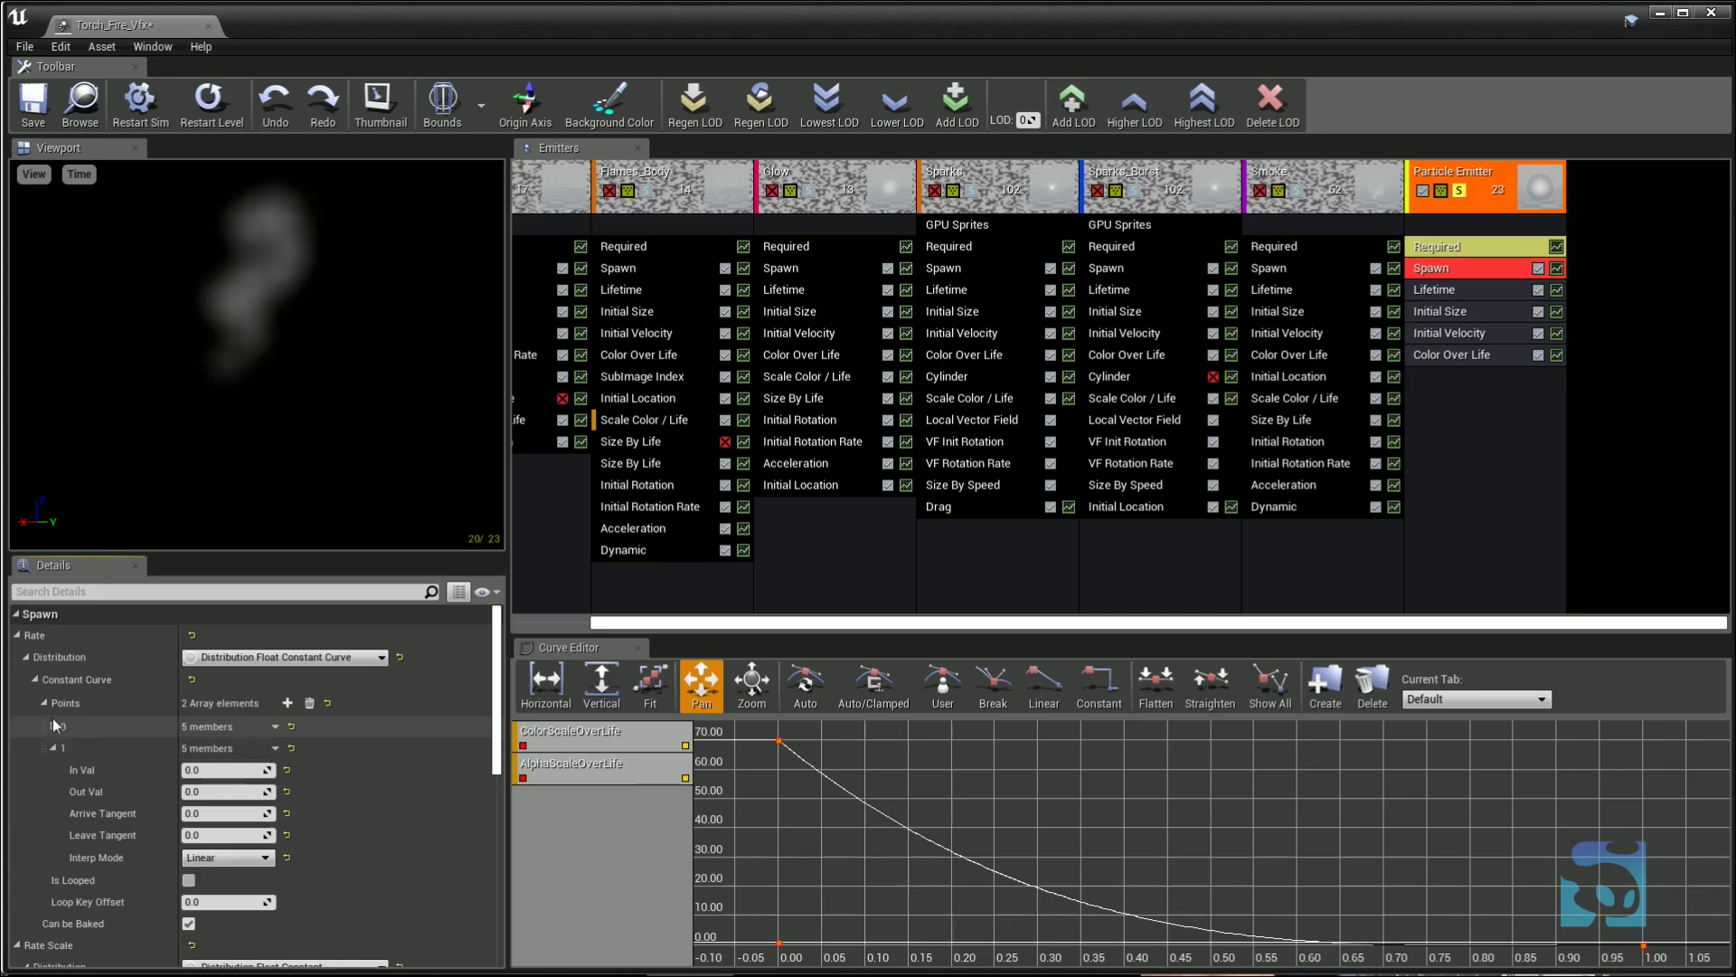
{"action": "left_click", "coordinate": [51, 725]}
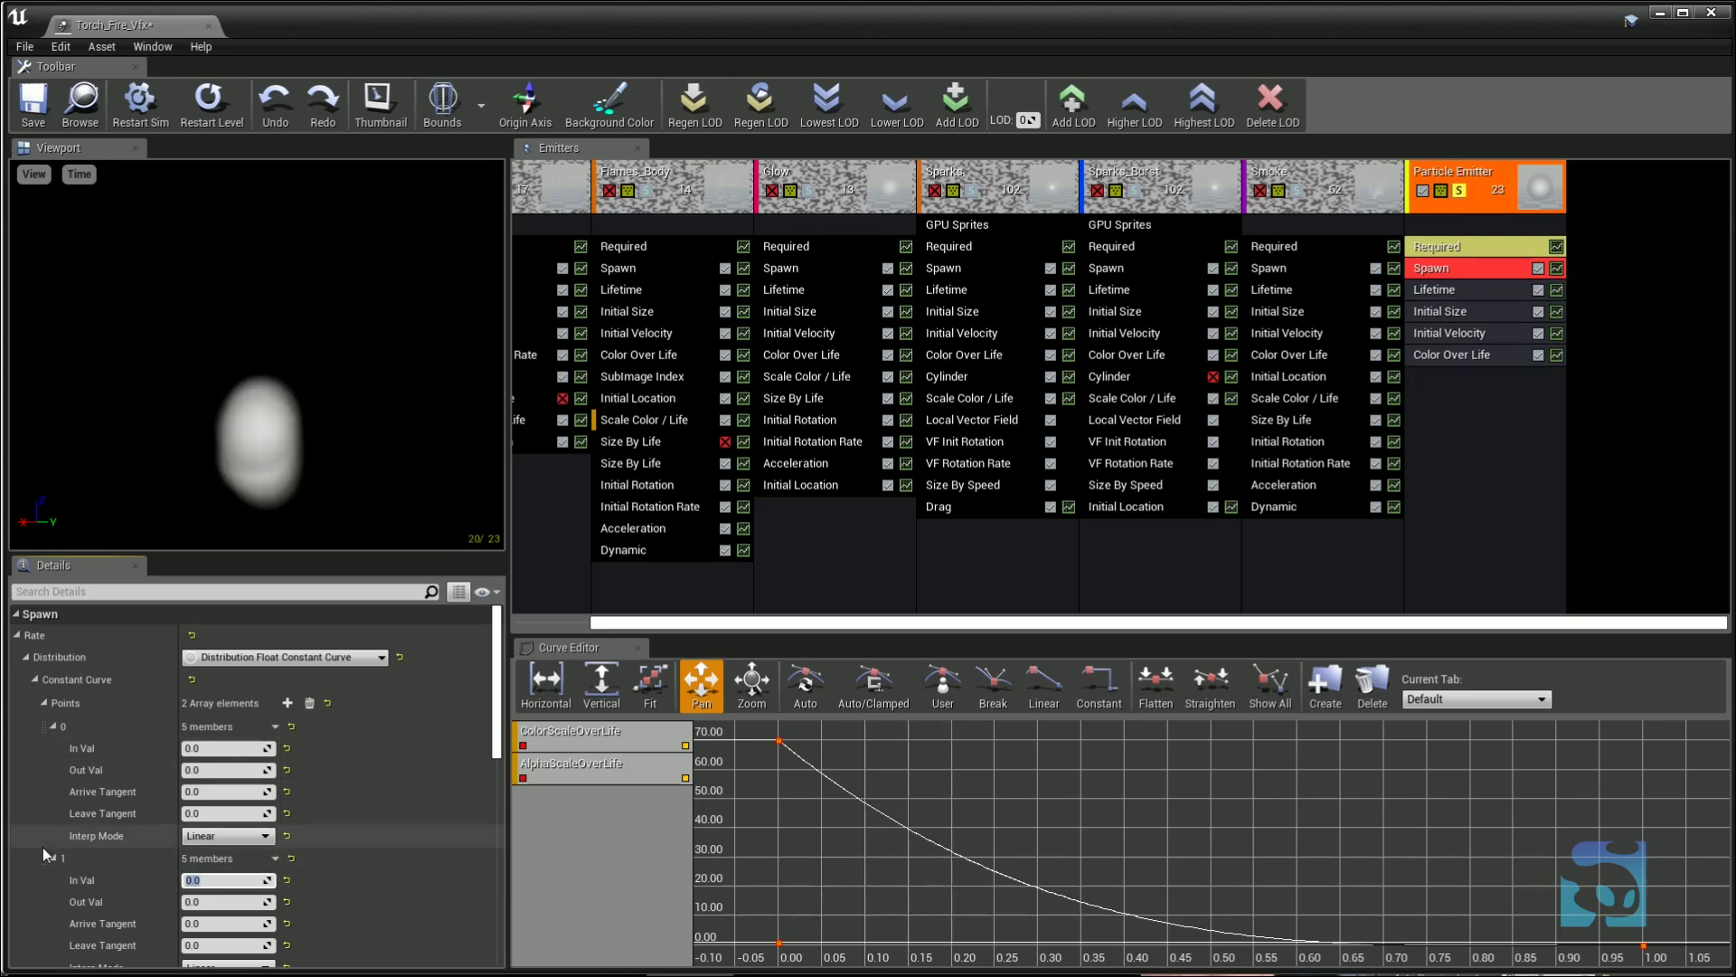
{"action": "type", "text": "1"}
{"action": "key", "text": "Return"}
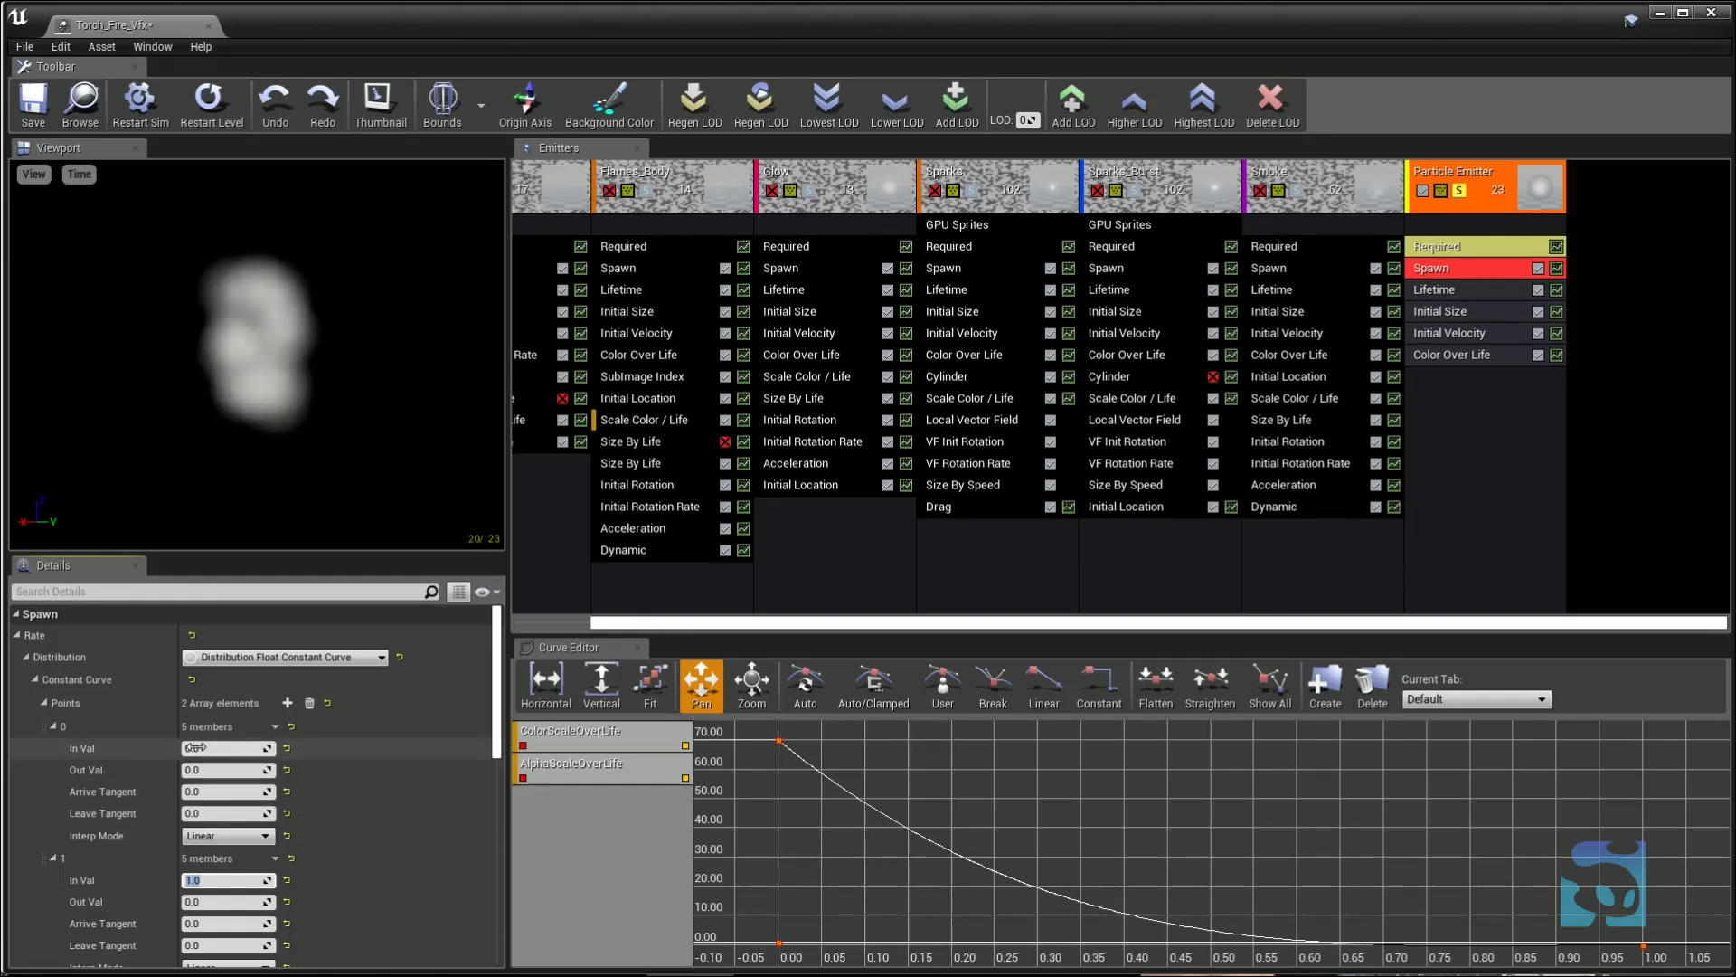
{"action": "left_click", "coordinate": [193, 770]}
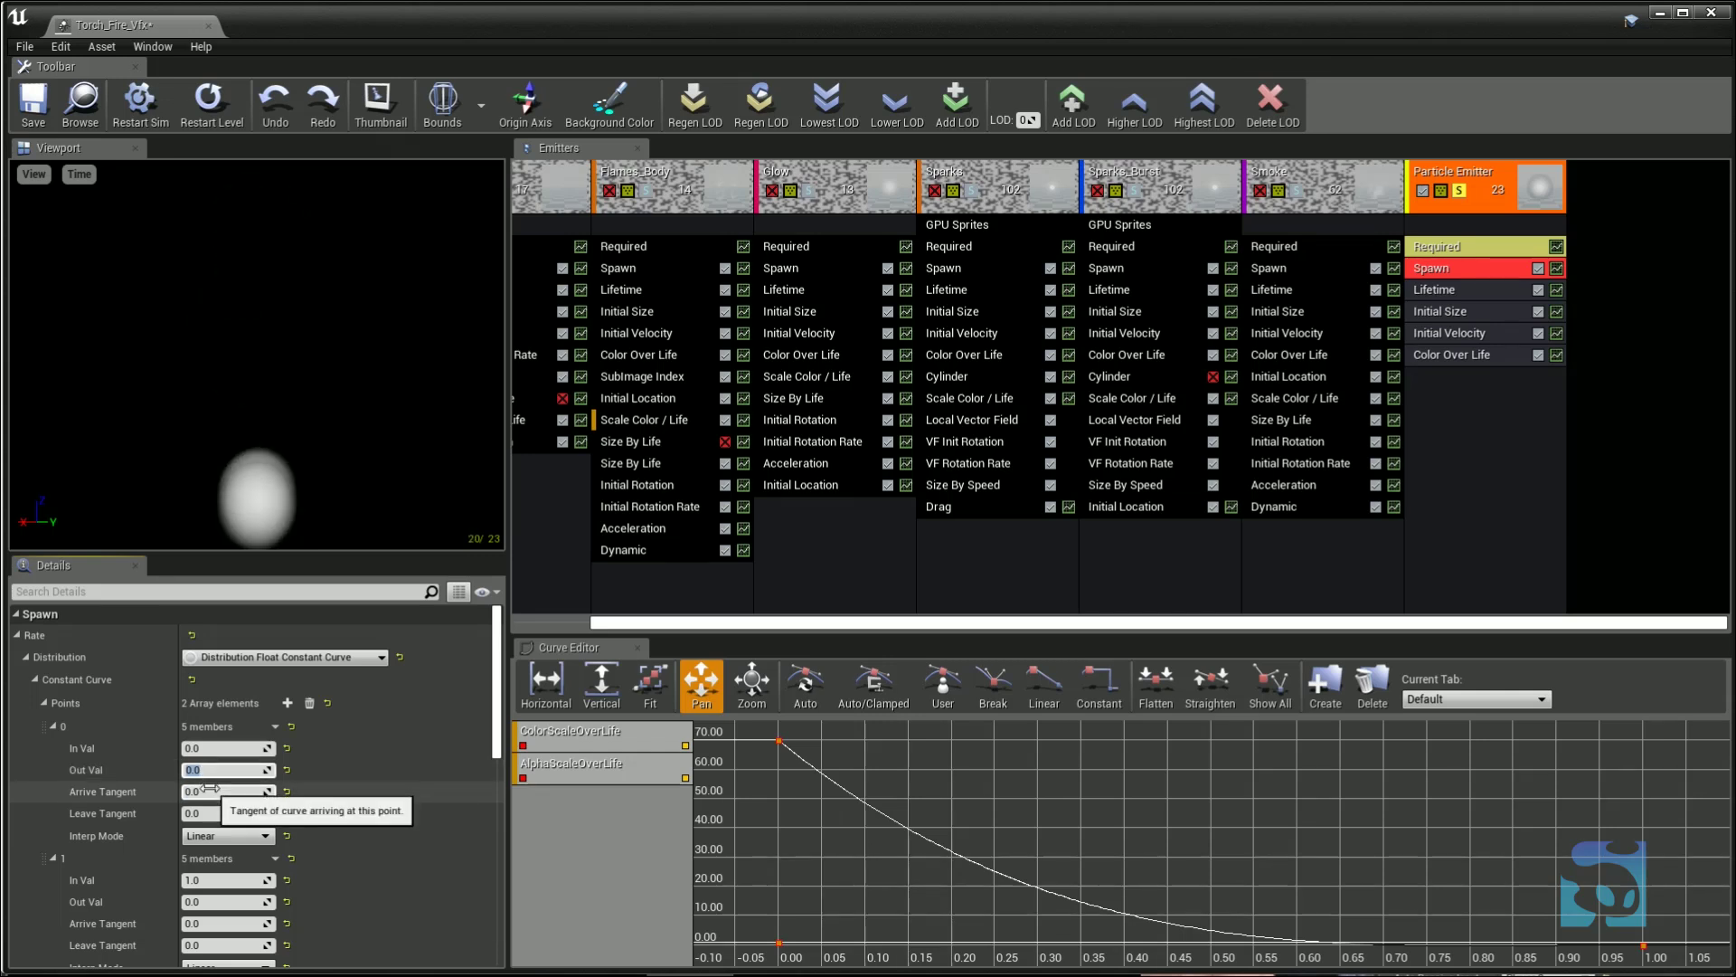
{"action": "type", "text": "25"}
{"action": "key", "text": "Return"}
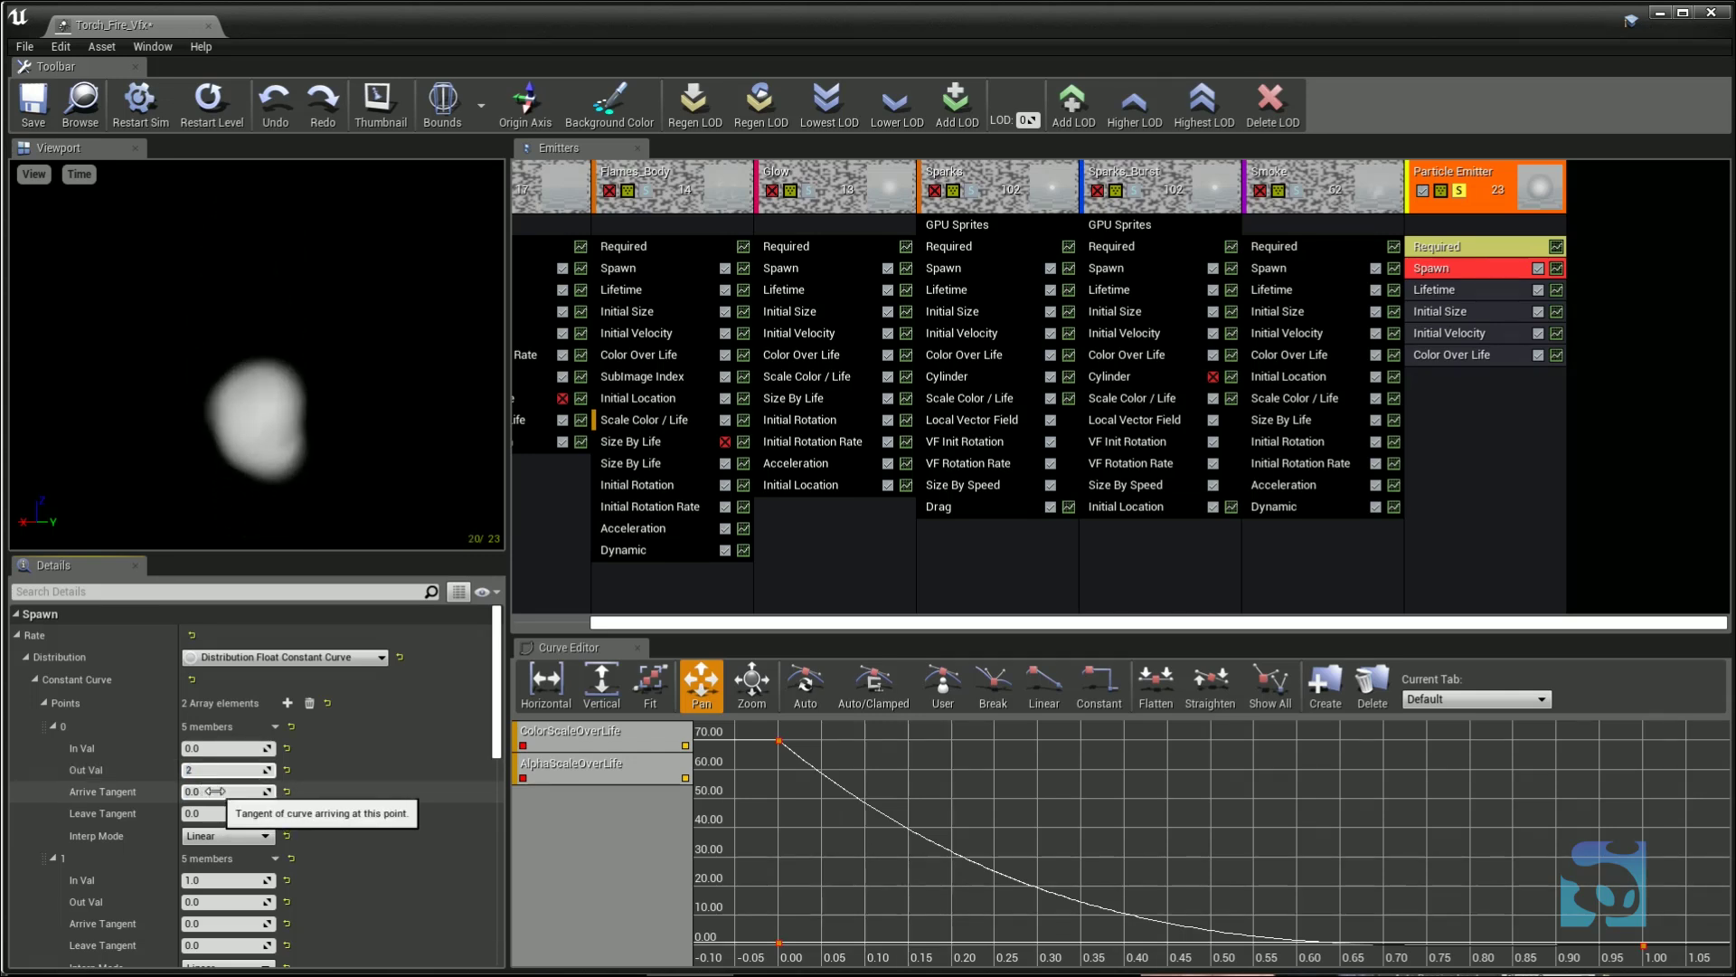
{"action": "scroll", "coordinate": [248, 861], "scroll_direction": "down", "scroll_amount": 1}
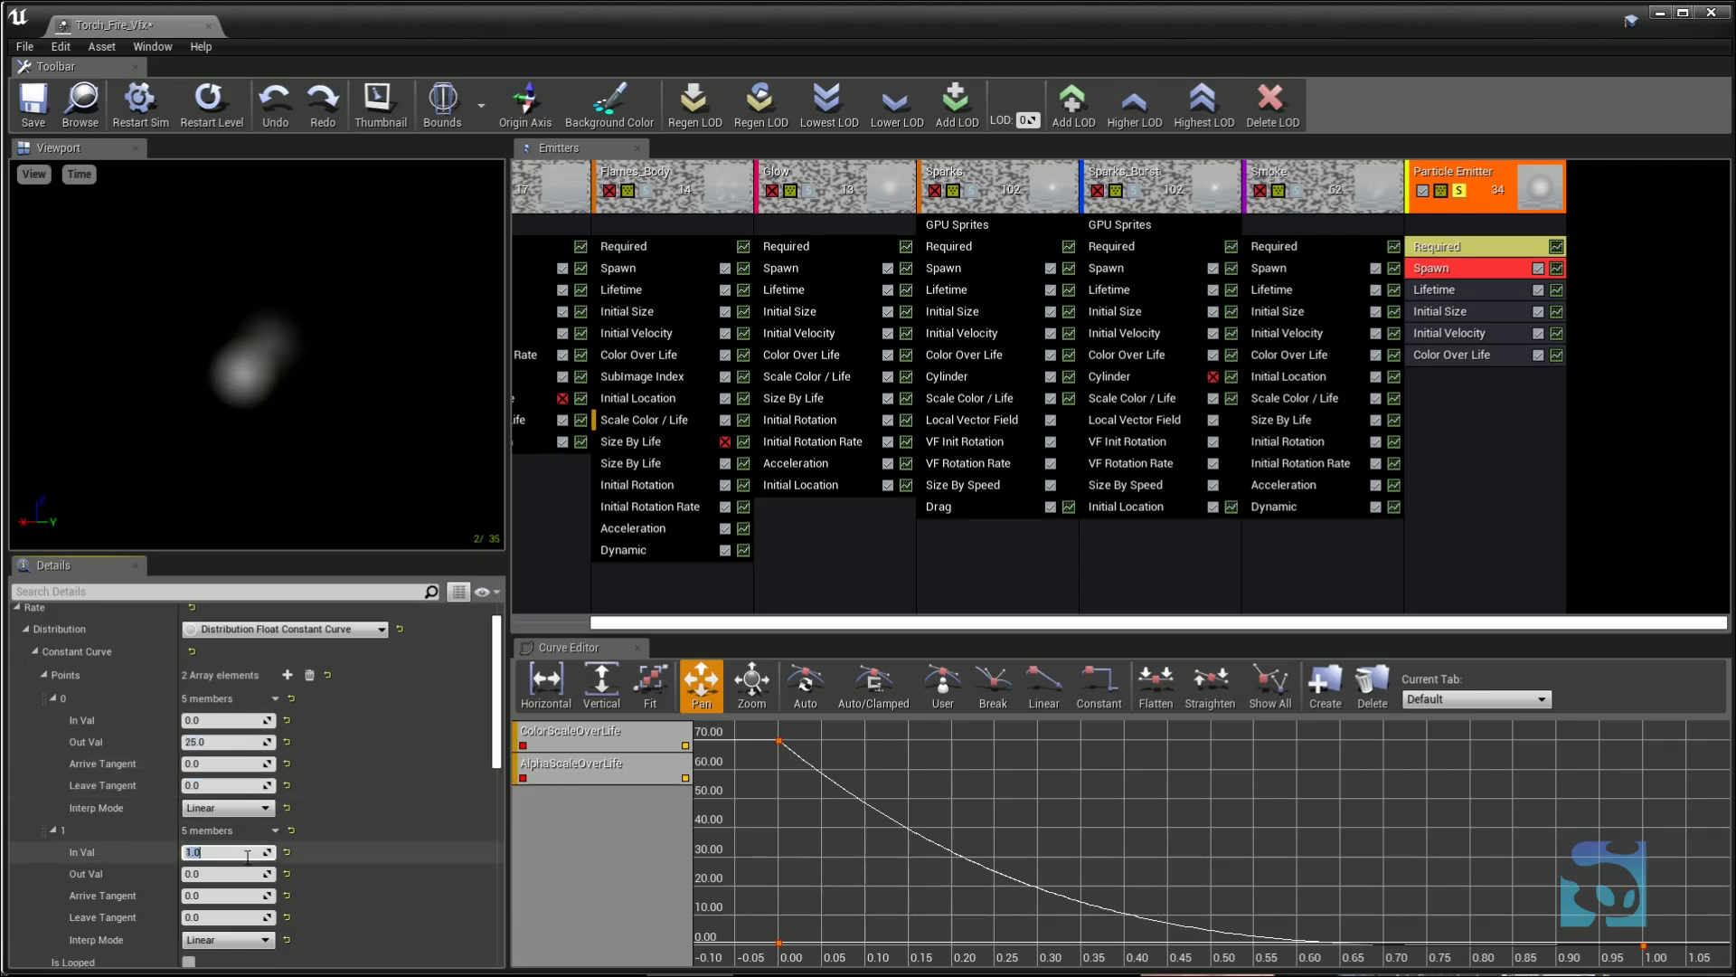
{"action": "left_click", "coordinate": [216, 873]}
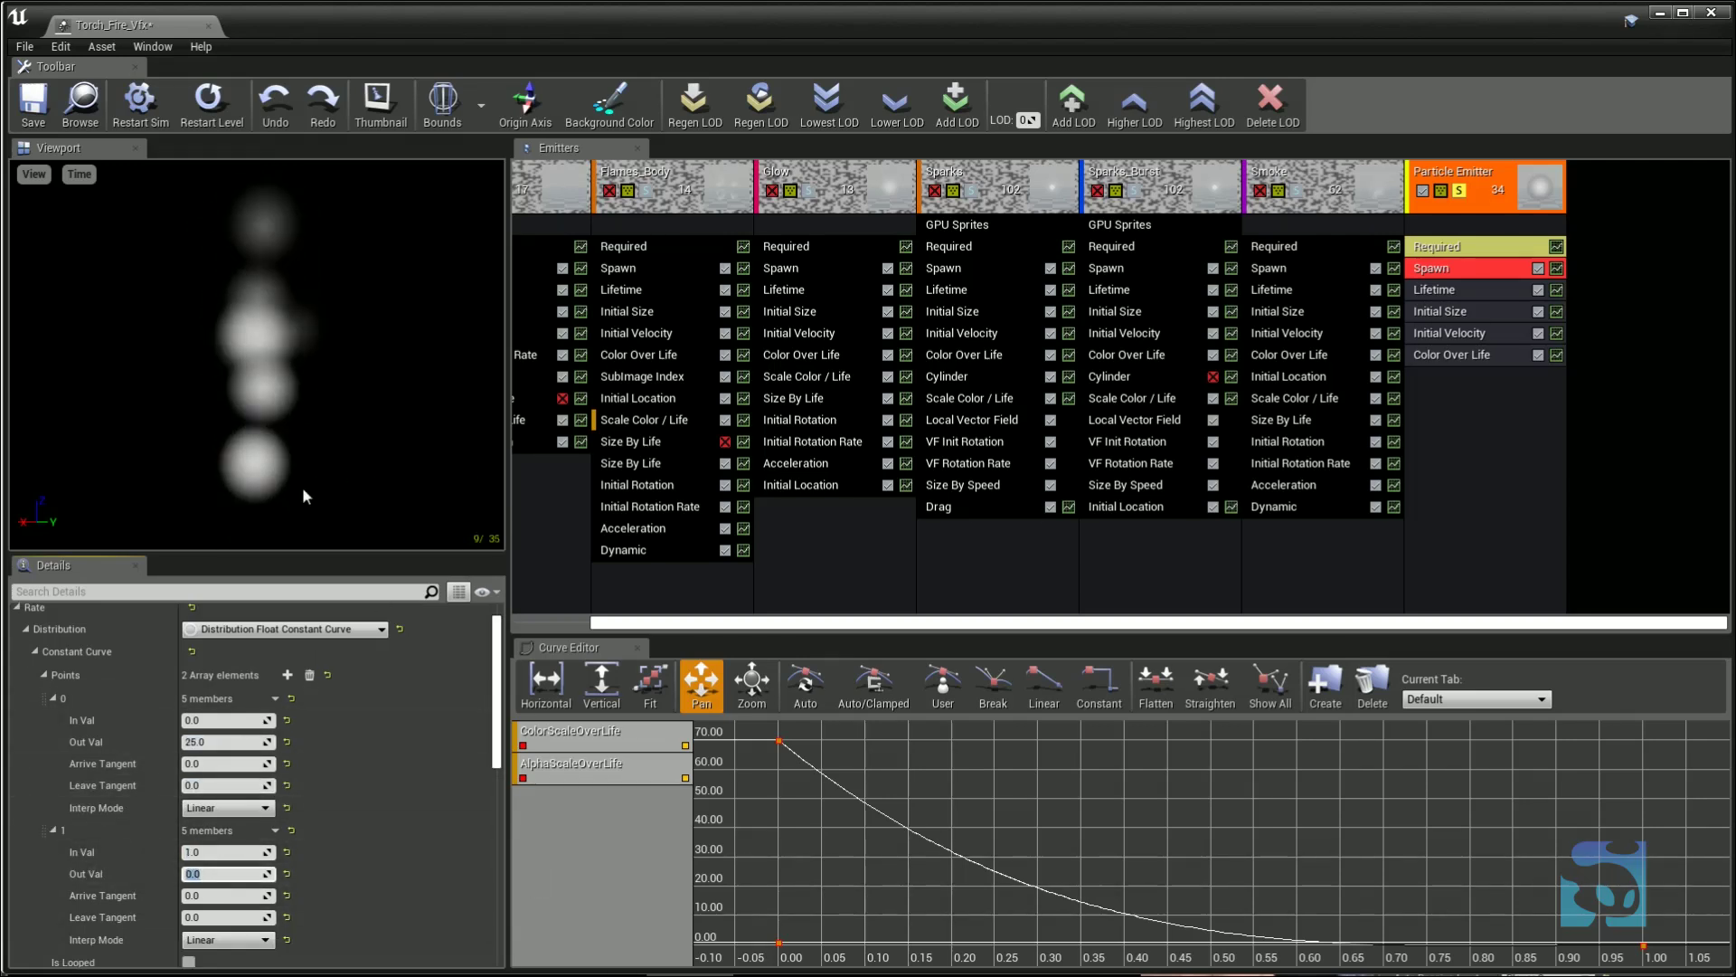
- Set the burst element's Count to 0 and review the In Val of both Spawn Rate curve points
{"action": "scroll", "coordinate": [241, 807], "scroll_direction": "down", "scroll_amount": 8}
{"action": "scroll", "coordinate": [241, 808], "scroll_direction": "down", "scroll_amount": 5}
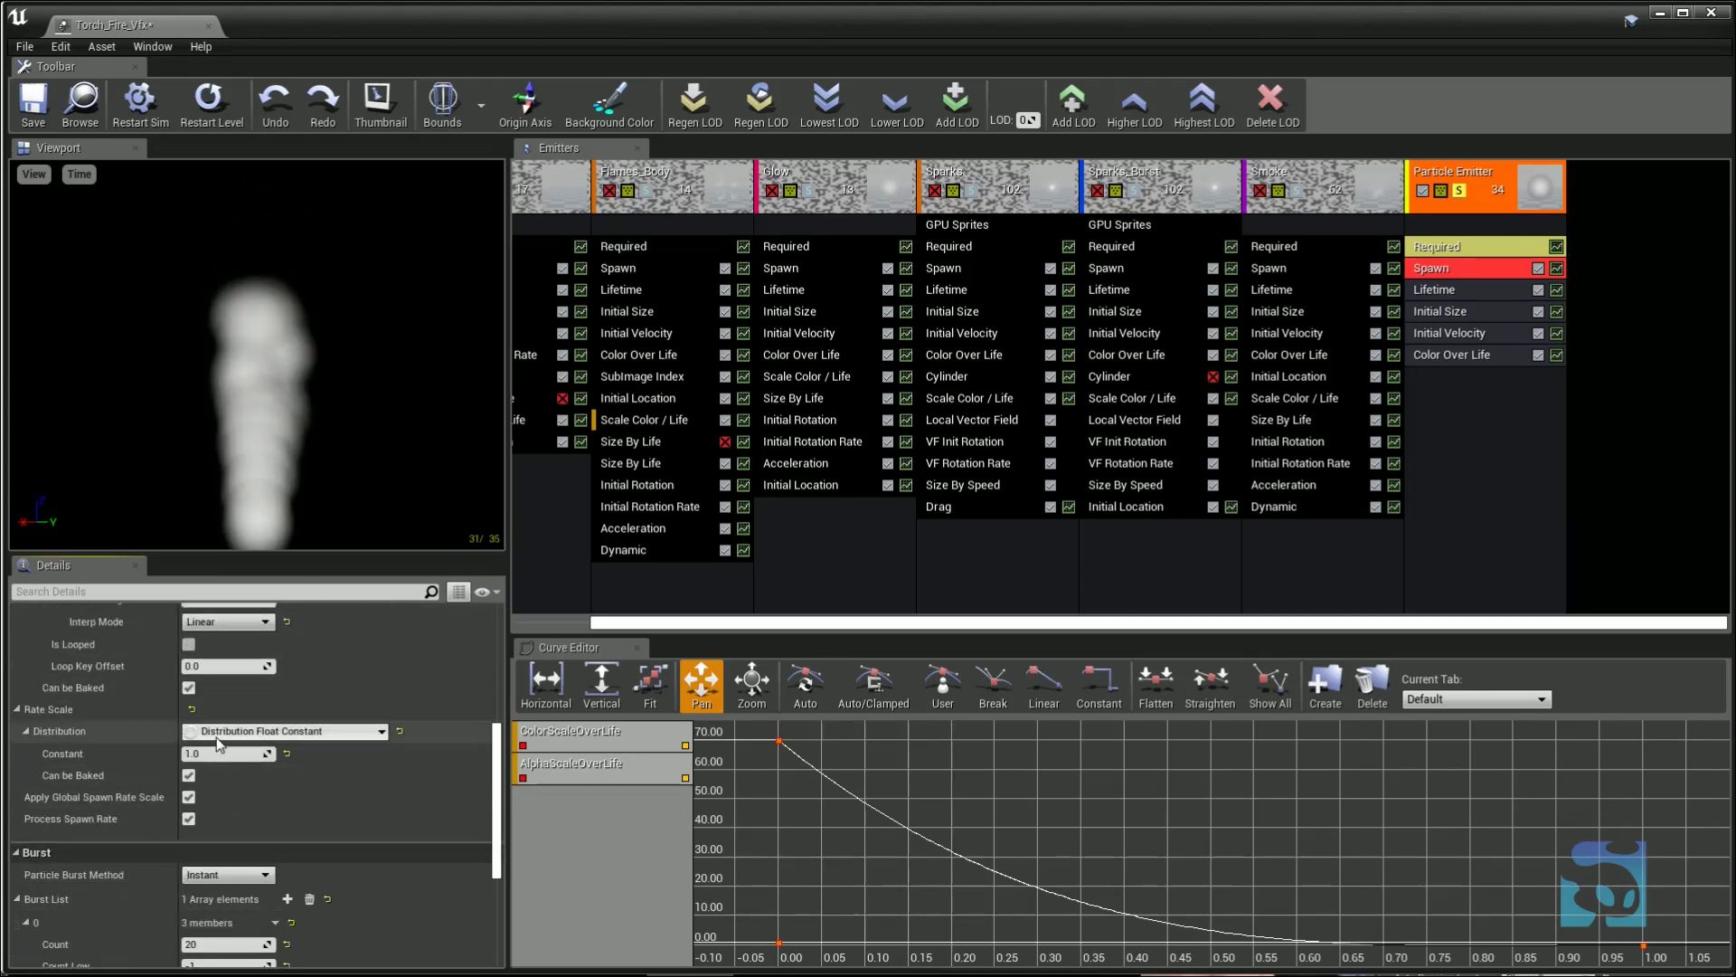
{"action": "left_click", "coordinate": [222, 862]}
{"action": "type", "text": "0"}
{"action": "key", "text": "Return"}
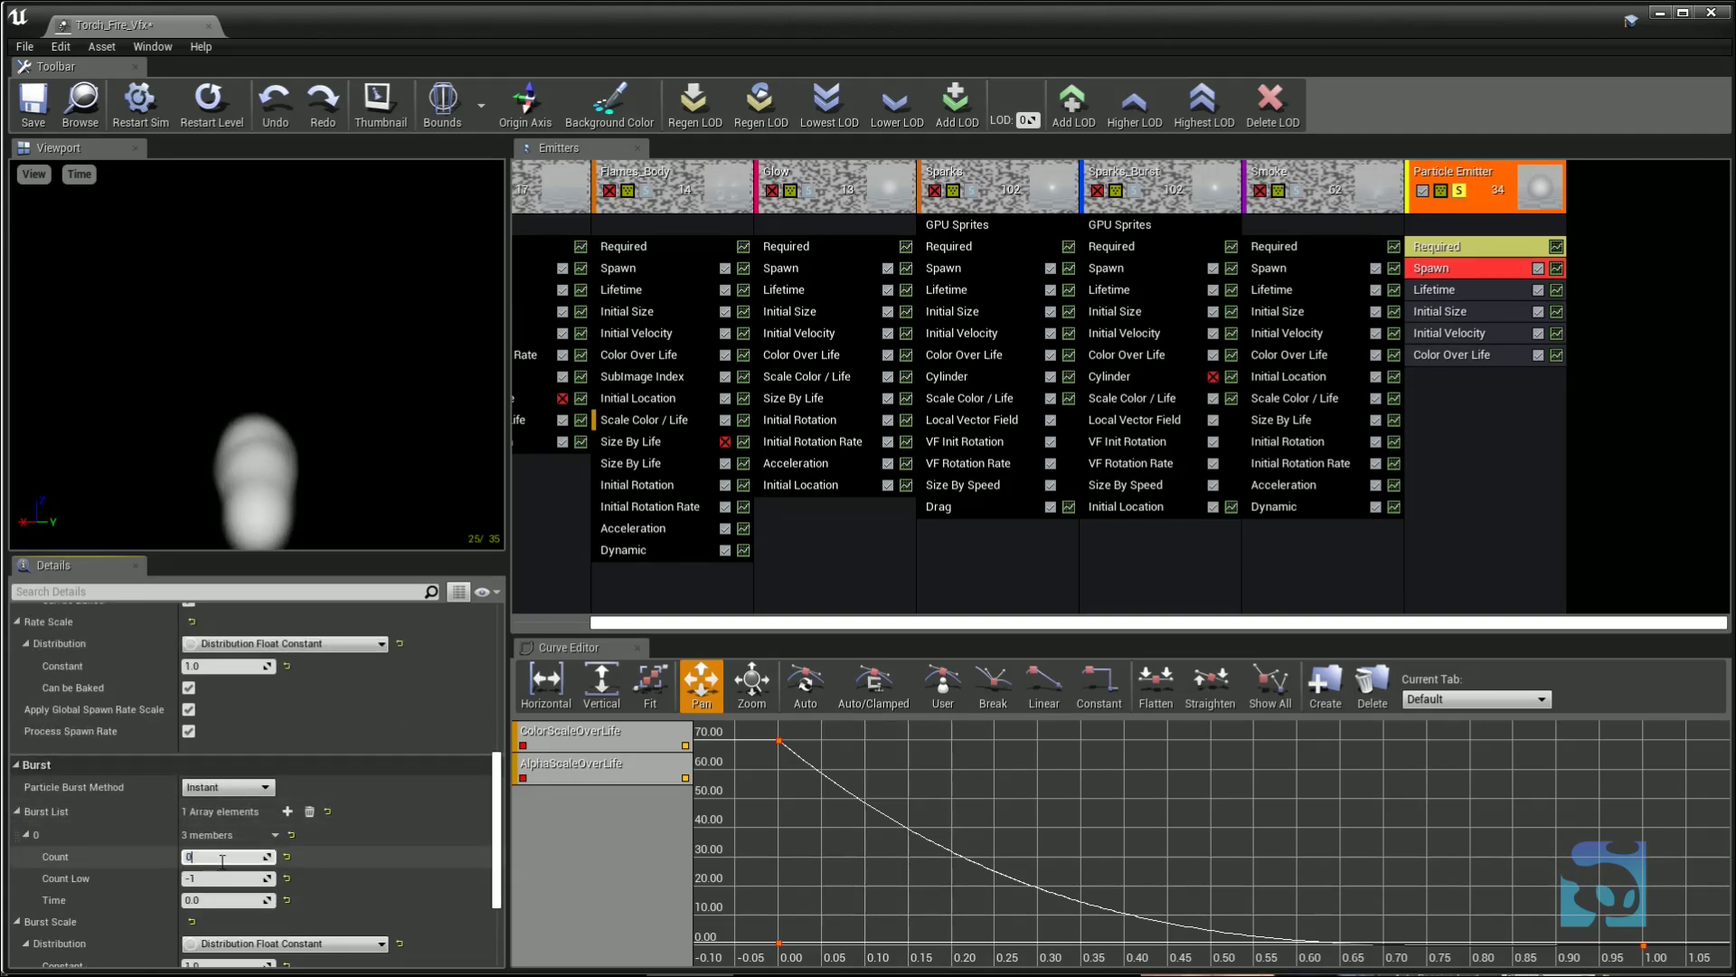
{"action": "scroll", "coordinate": [244, 842], "scroll_direction": "up", "scroll_amount": 7}
{"action": "scroll", "coordinate": [245, 841], "scroll_direction": "up", "scroll_amount": 7}
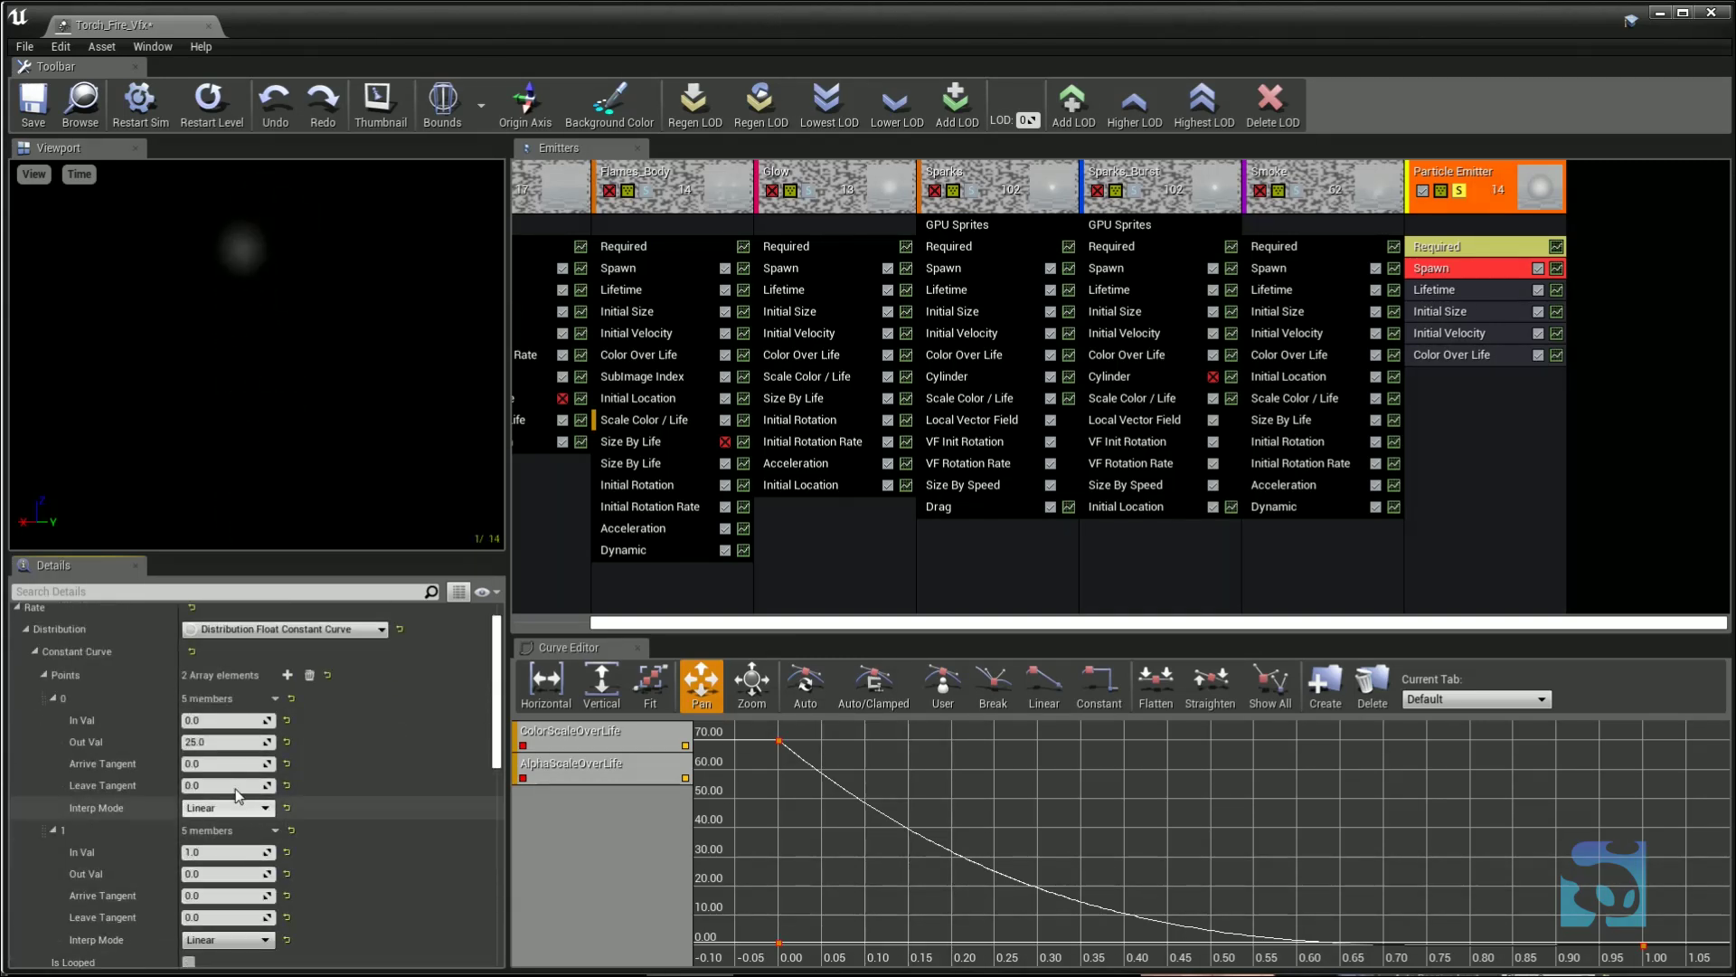
{"action": "left_click", "coordinate": [217, 721]}
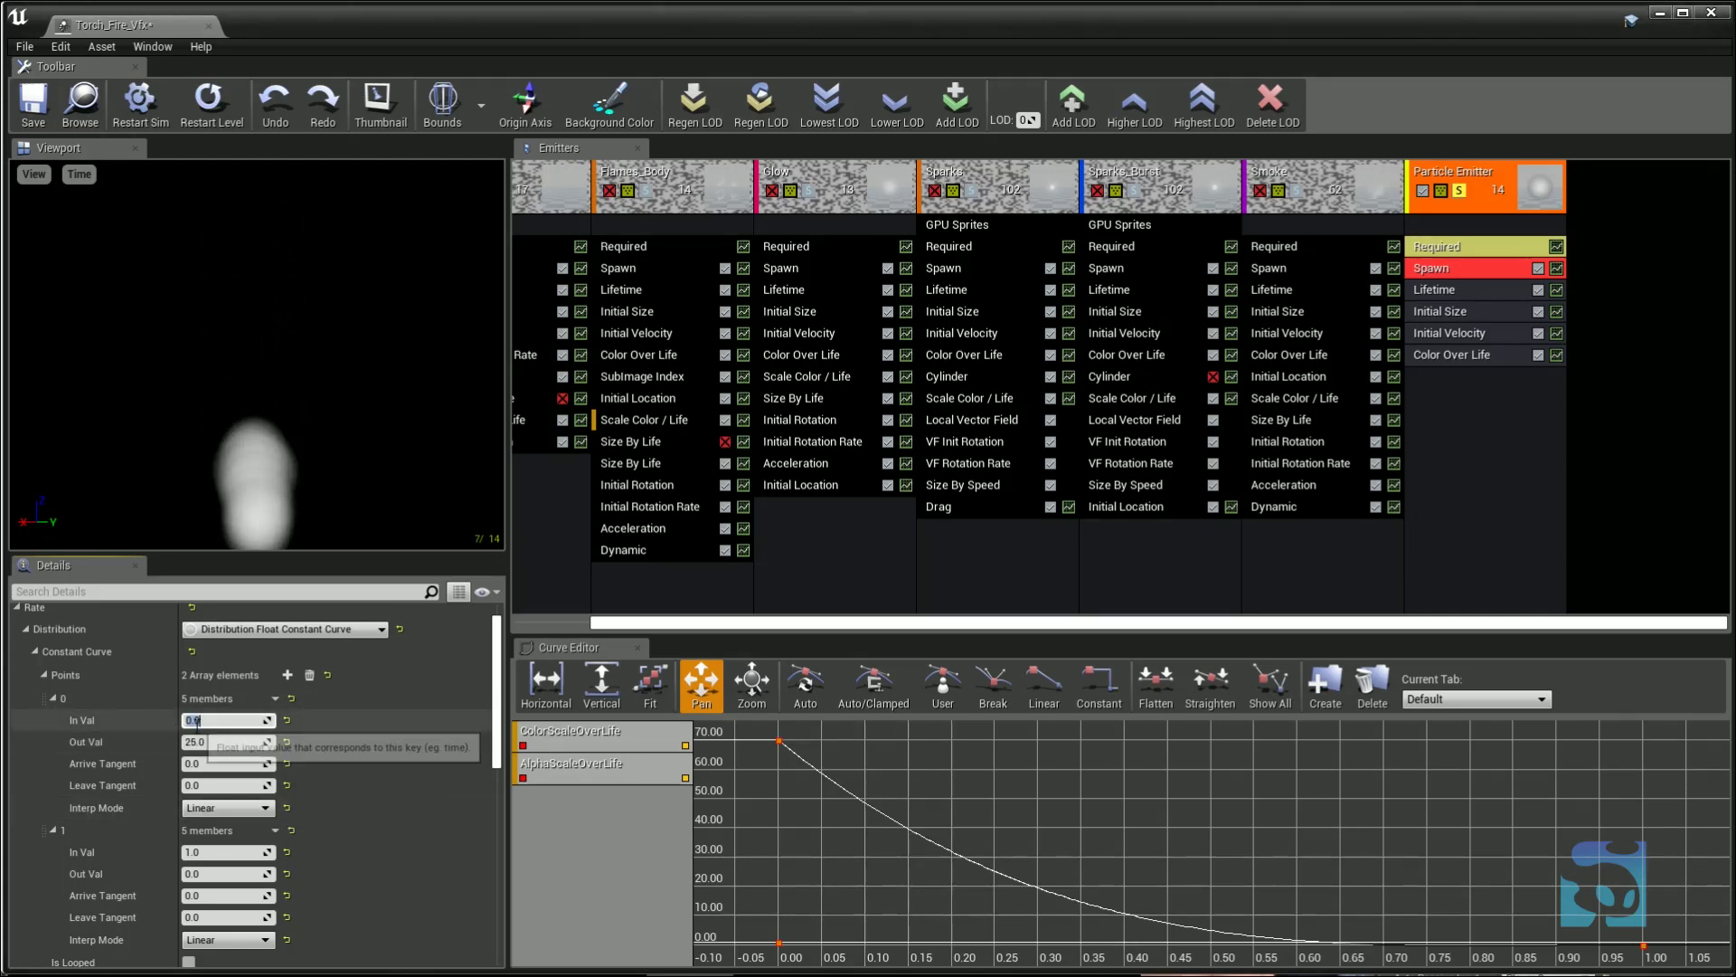
{"action": "left_click", "coordinate": [223, 852]}
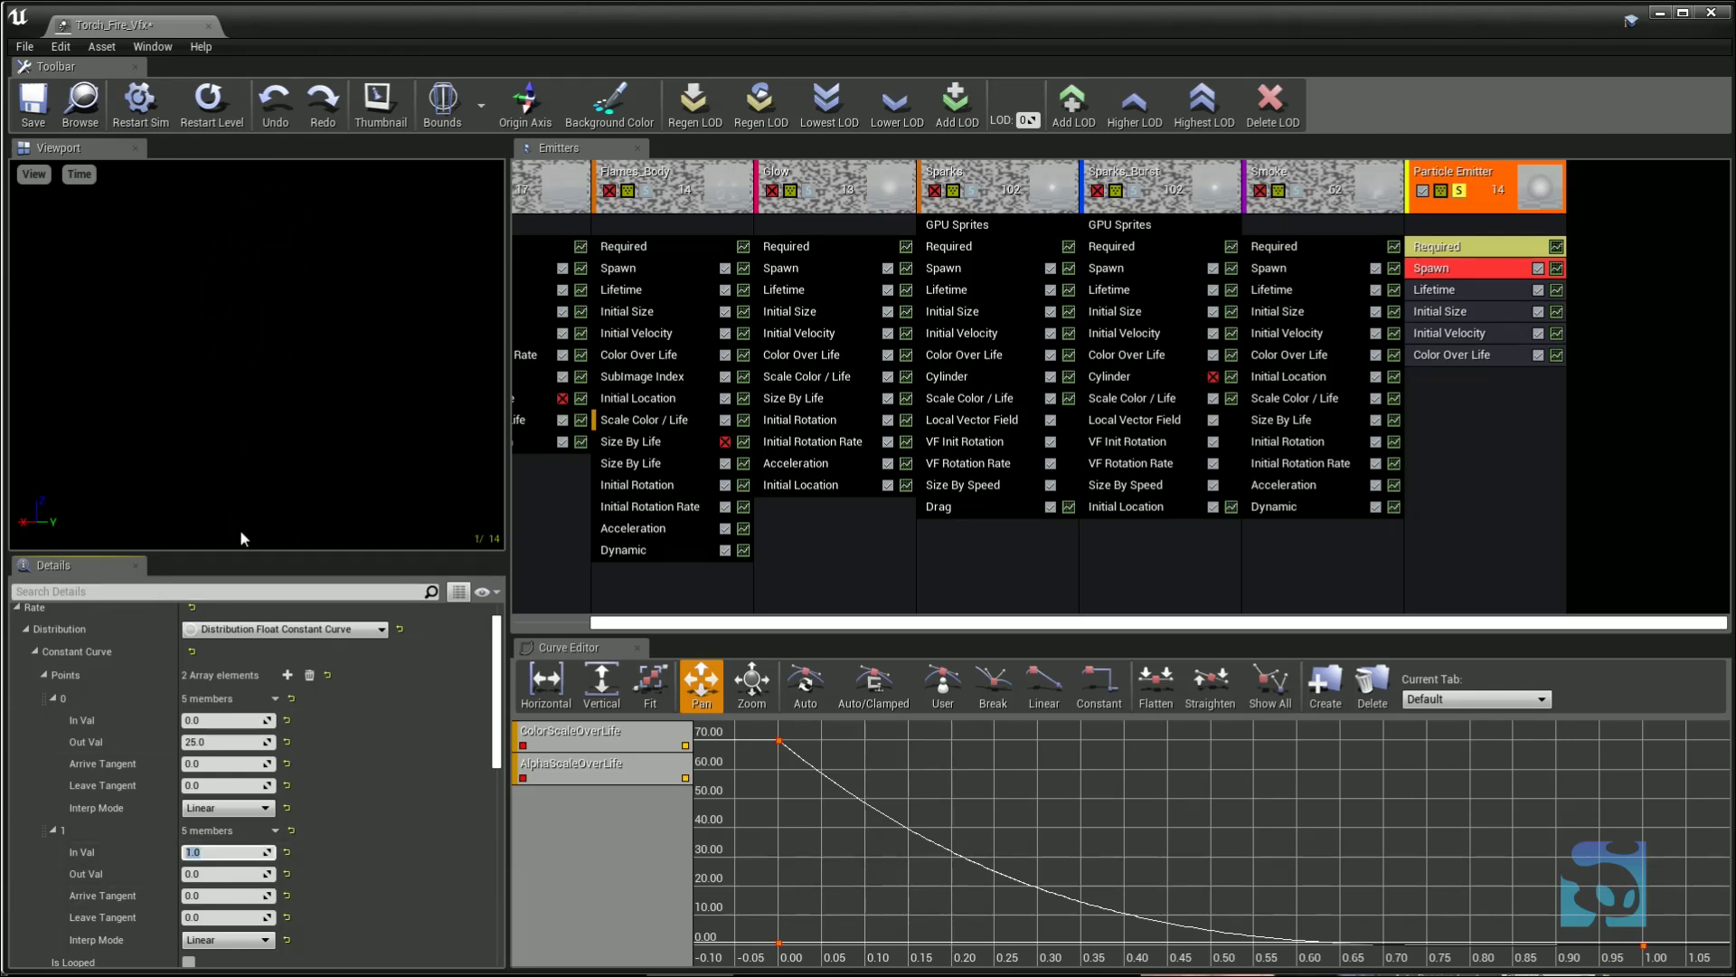
- Change the Spawn Rate distribution to Distribution Float Uniform with Min 20 and Max 5
{"action": "left_click", "coordinate": [272, 629]}
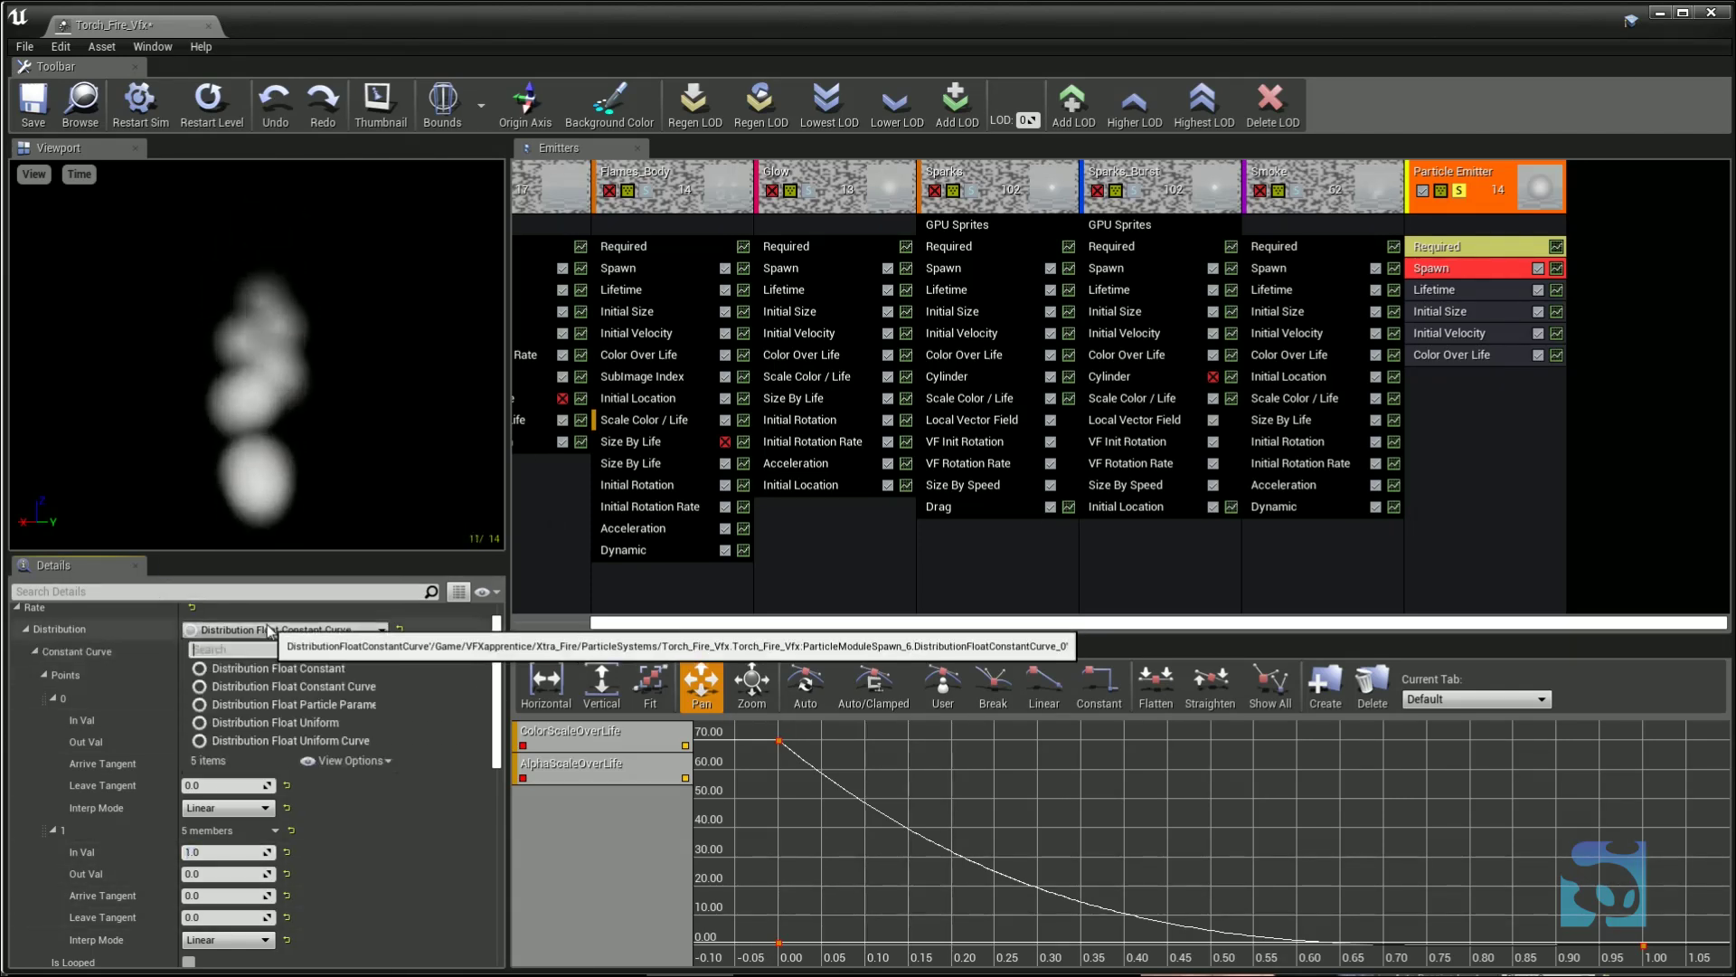
{"action": "left_click", "coordinate": [304, 723]}
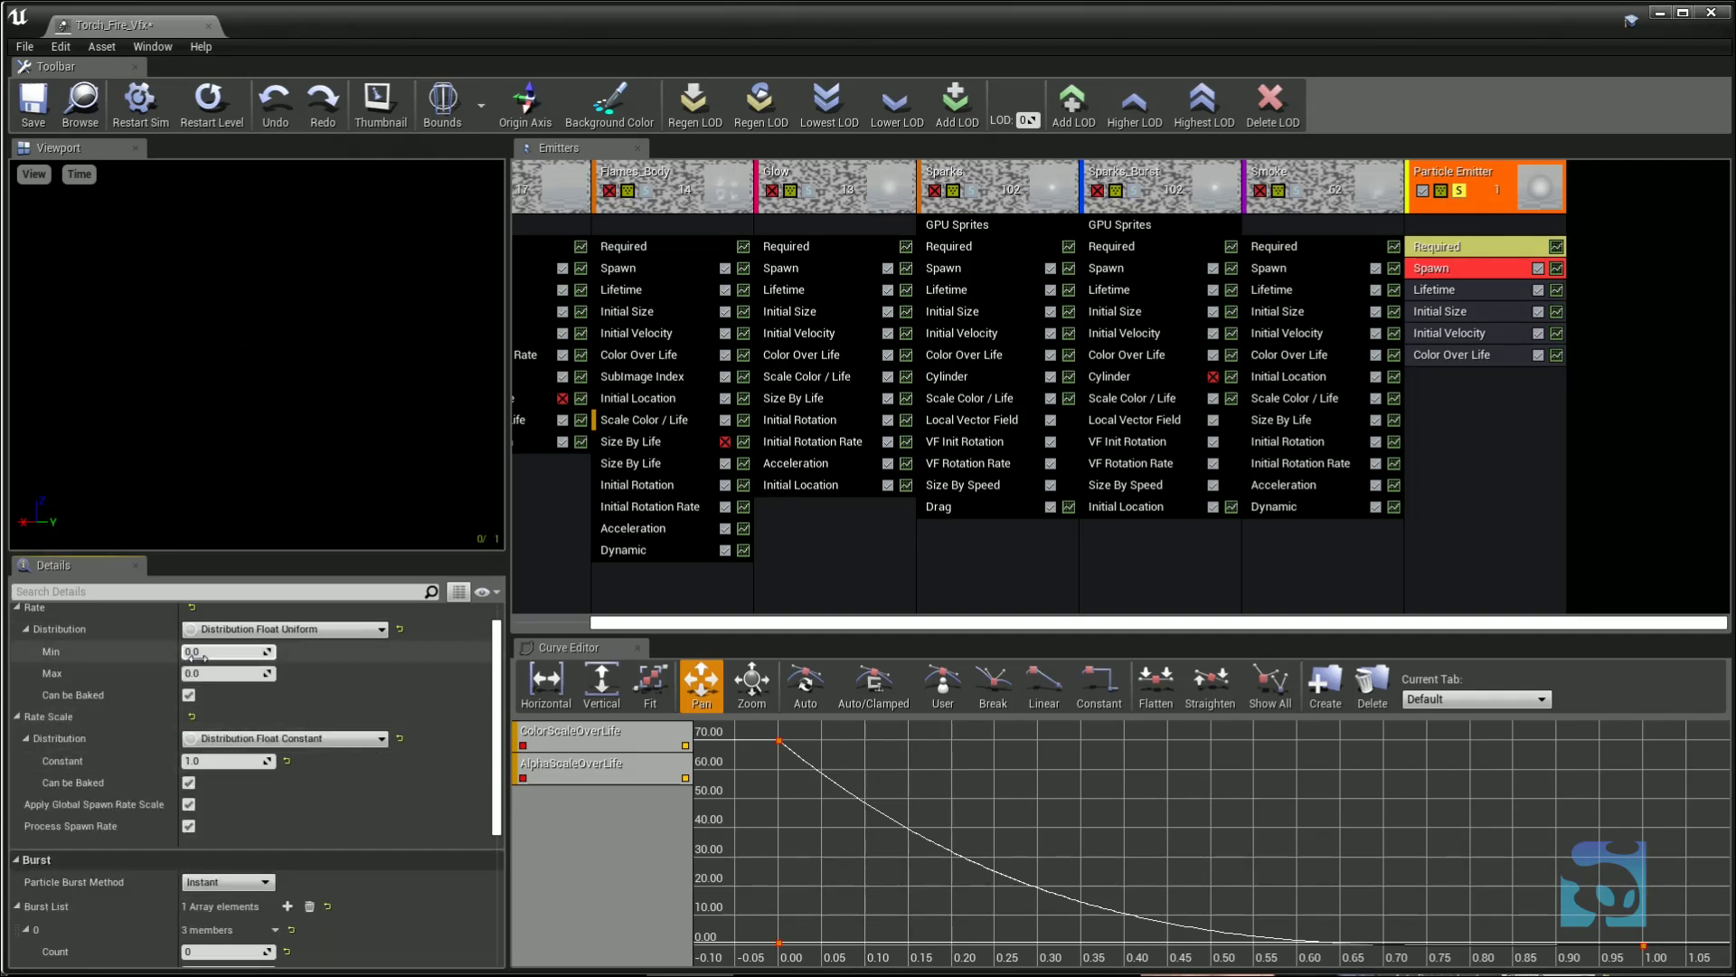
{"action": "type", "text": "20"}
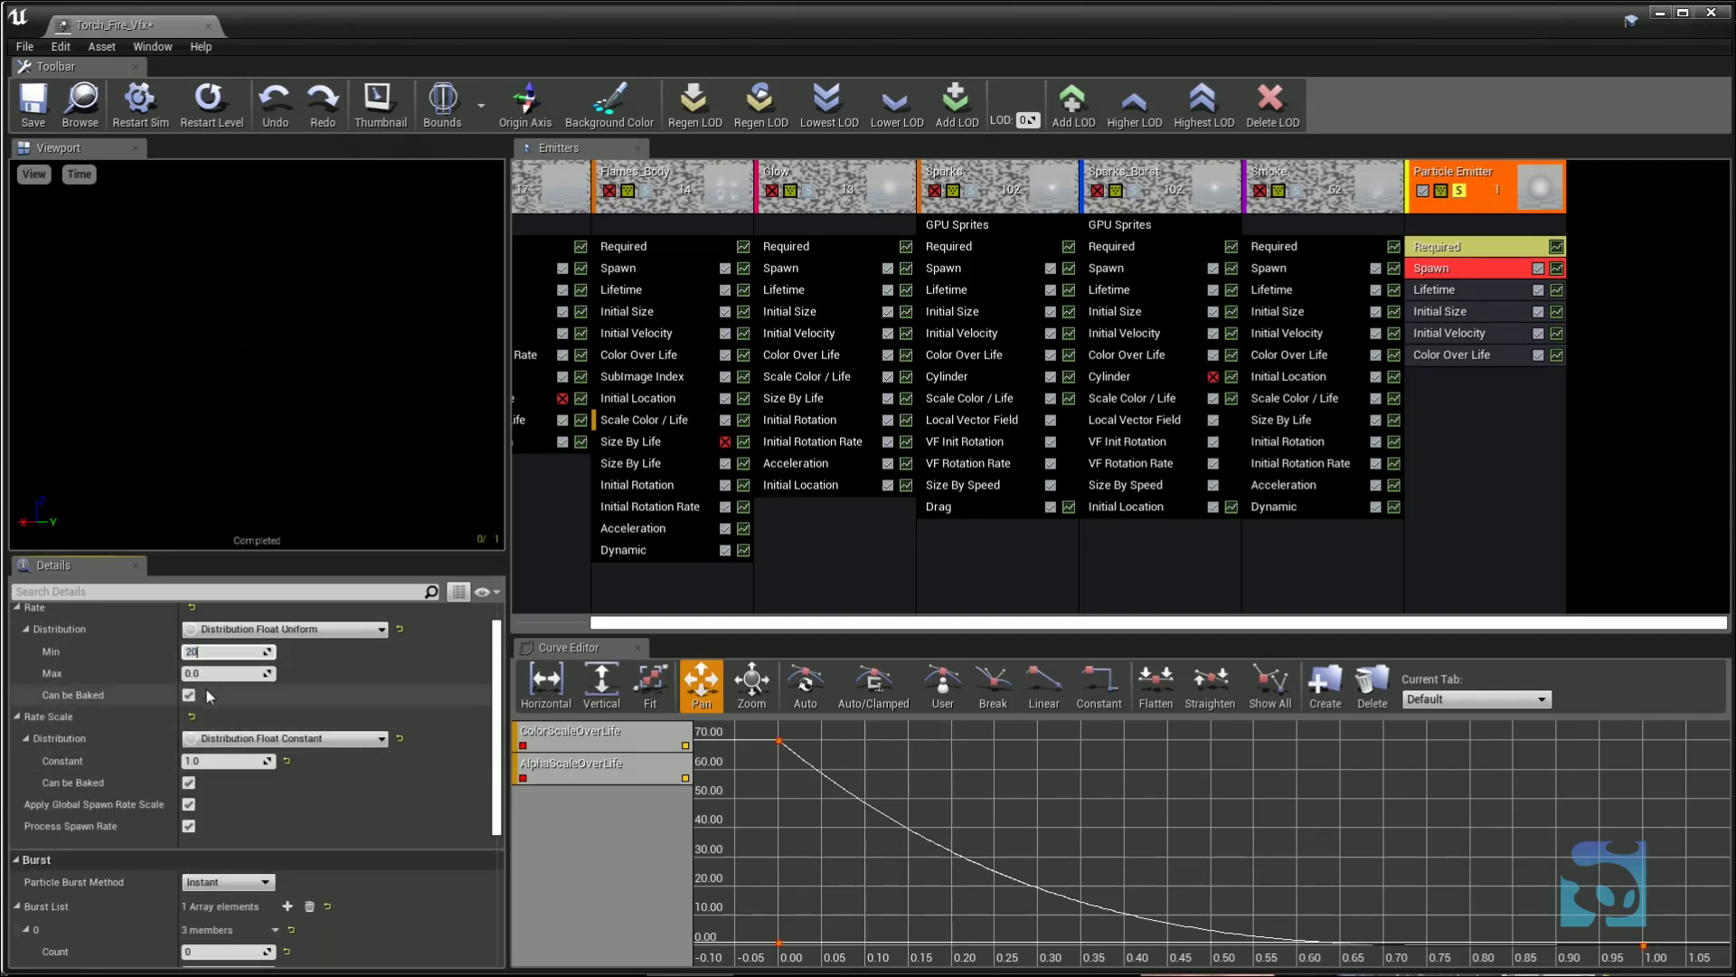
{"action": "key", "text": "Tab"}
{"action": "type", "text": "5"}
{"action": "key", "text": "Return"}
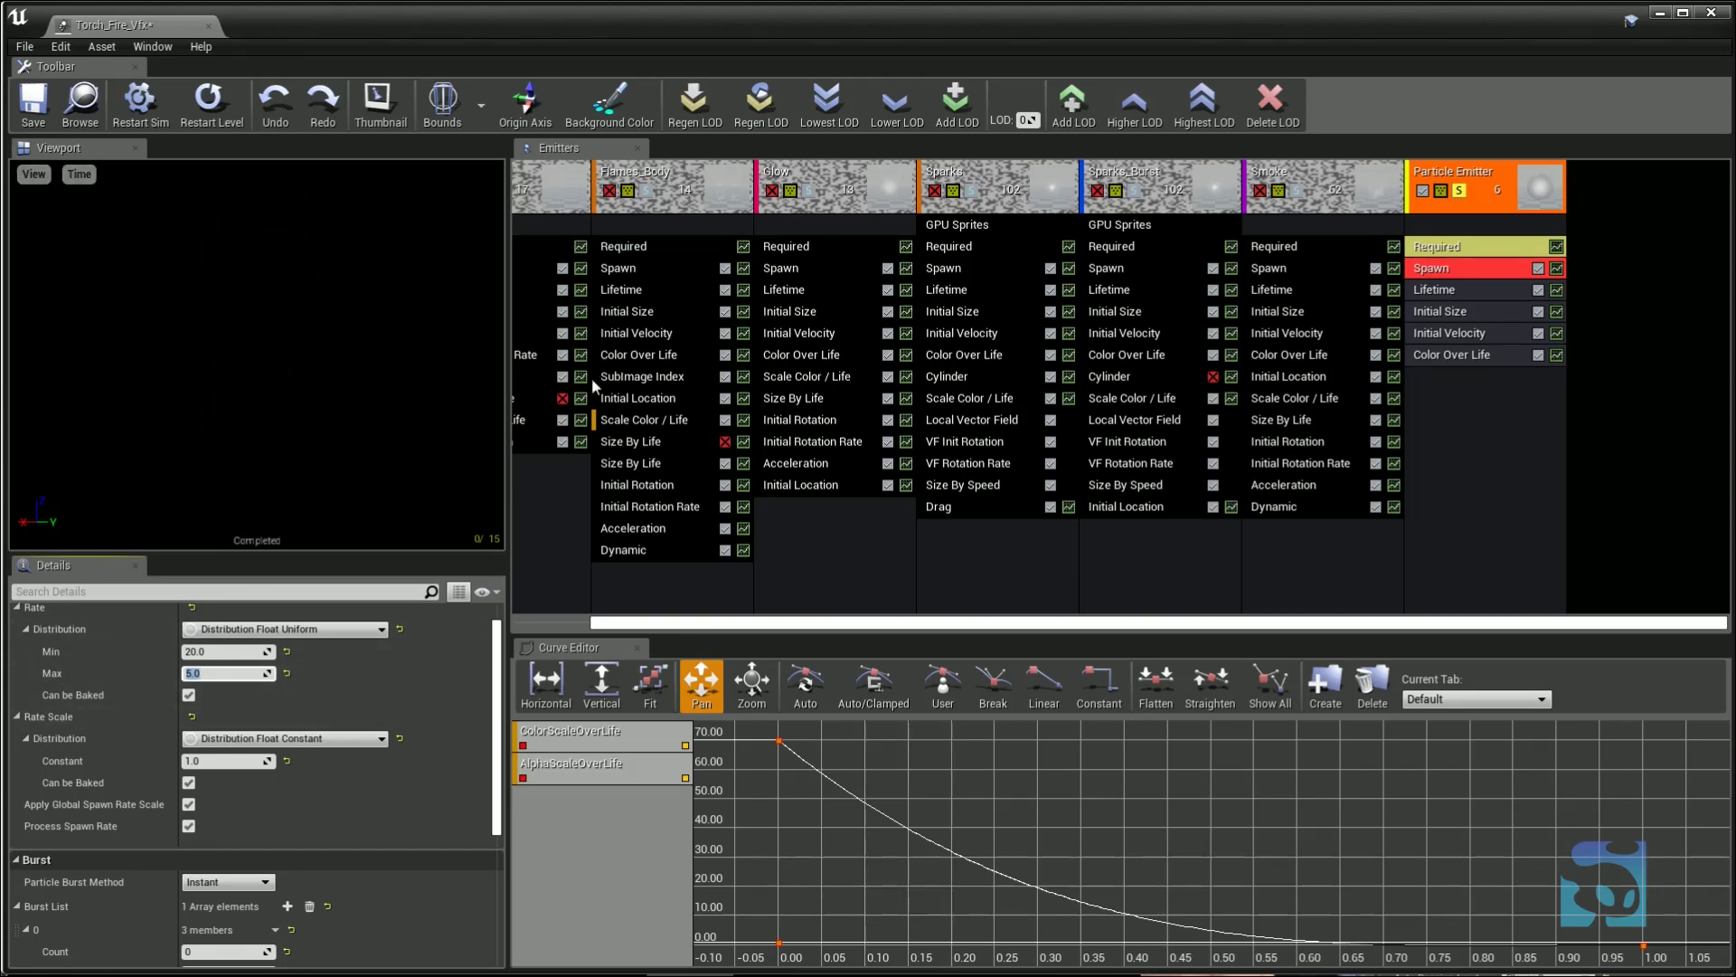
- In the new emitter's Lifetime module, set Min to 0.2 and Max to 2, trying a Max of 5 first
{"action": "left_click", "coordinate": [1451, 288]}
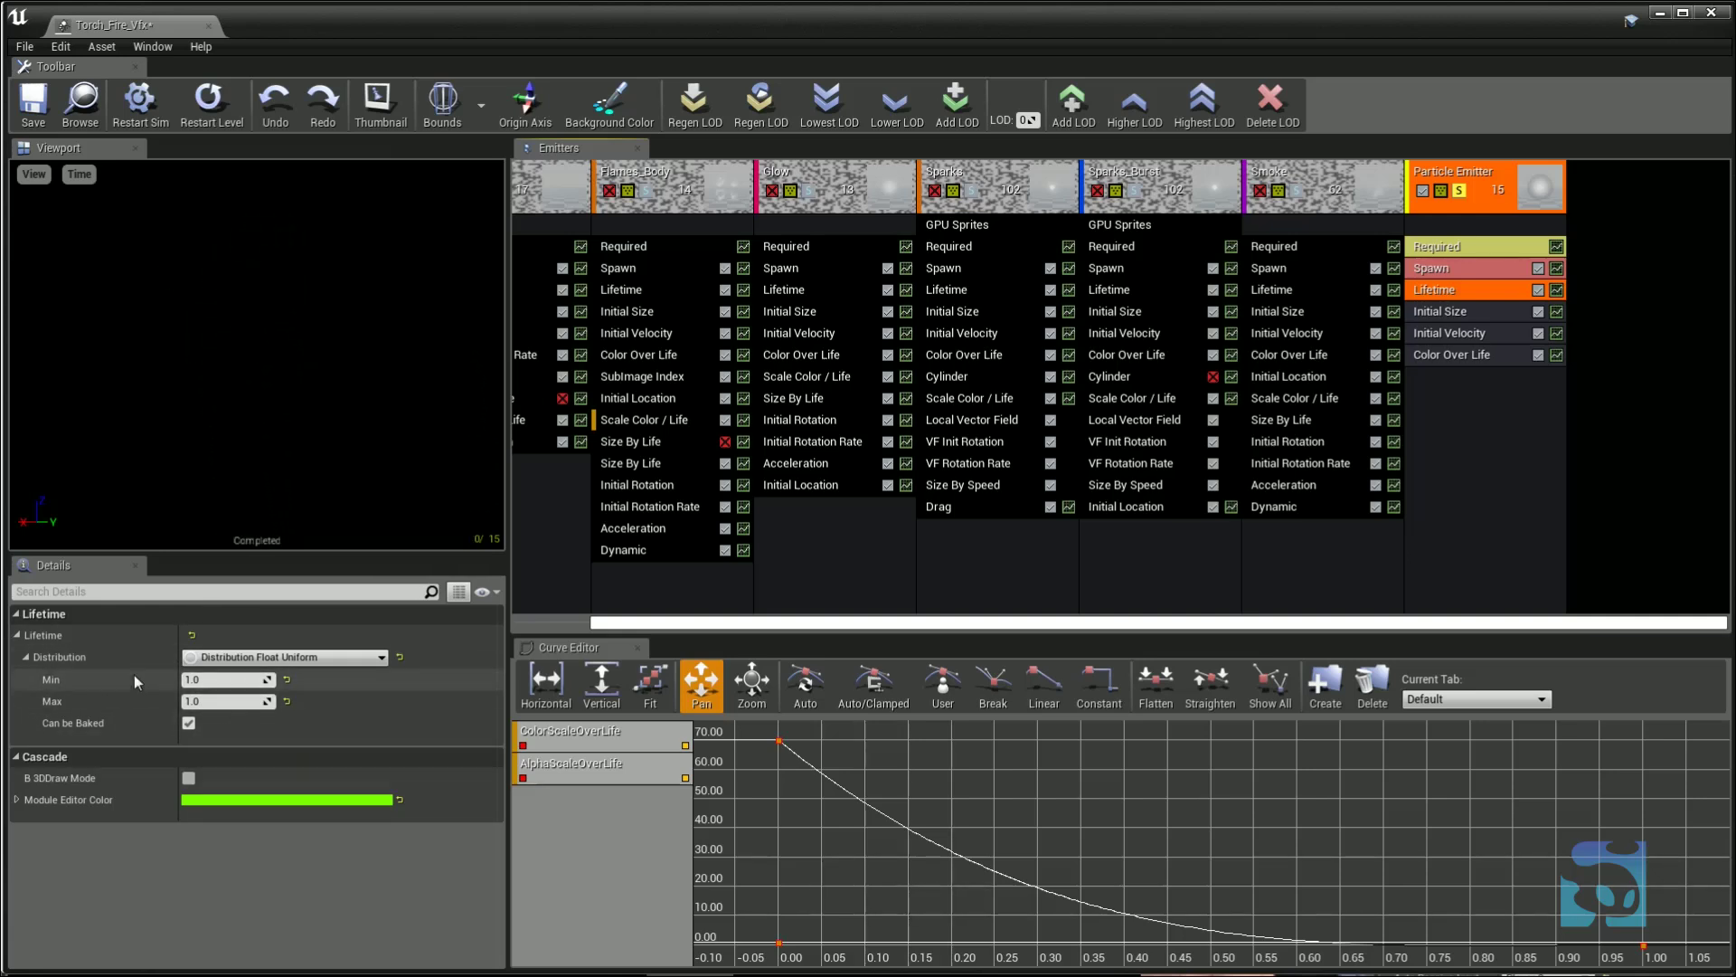
{"action": "left_click", "coordinate": [209, 703]}
{"action": "type", "text": "5"}
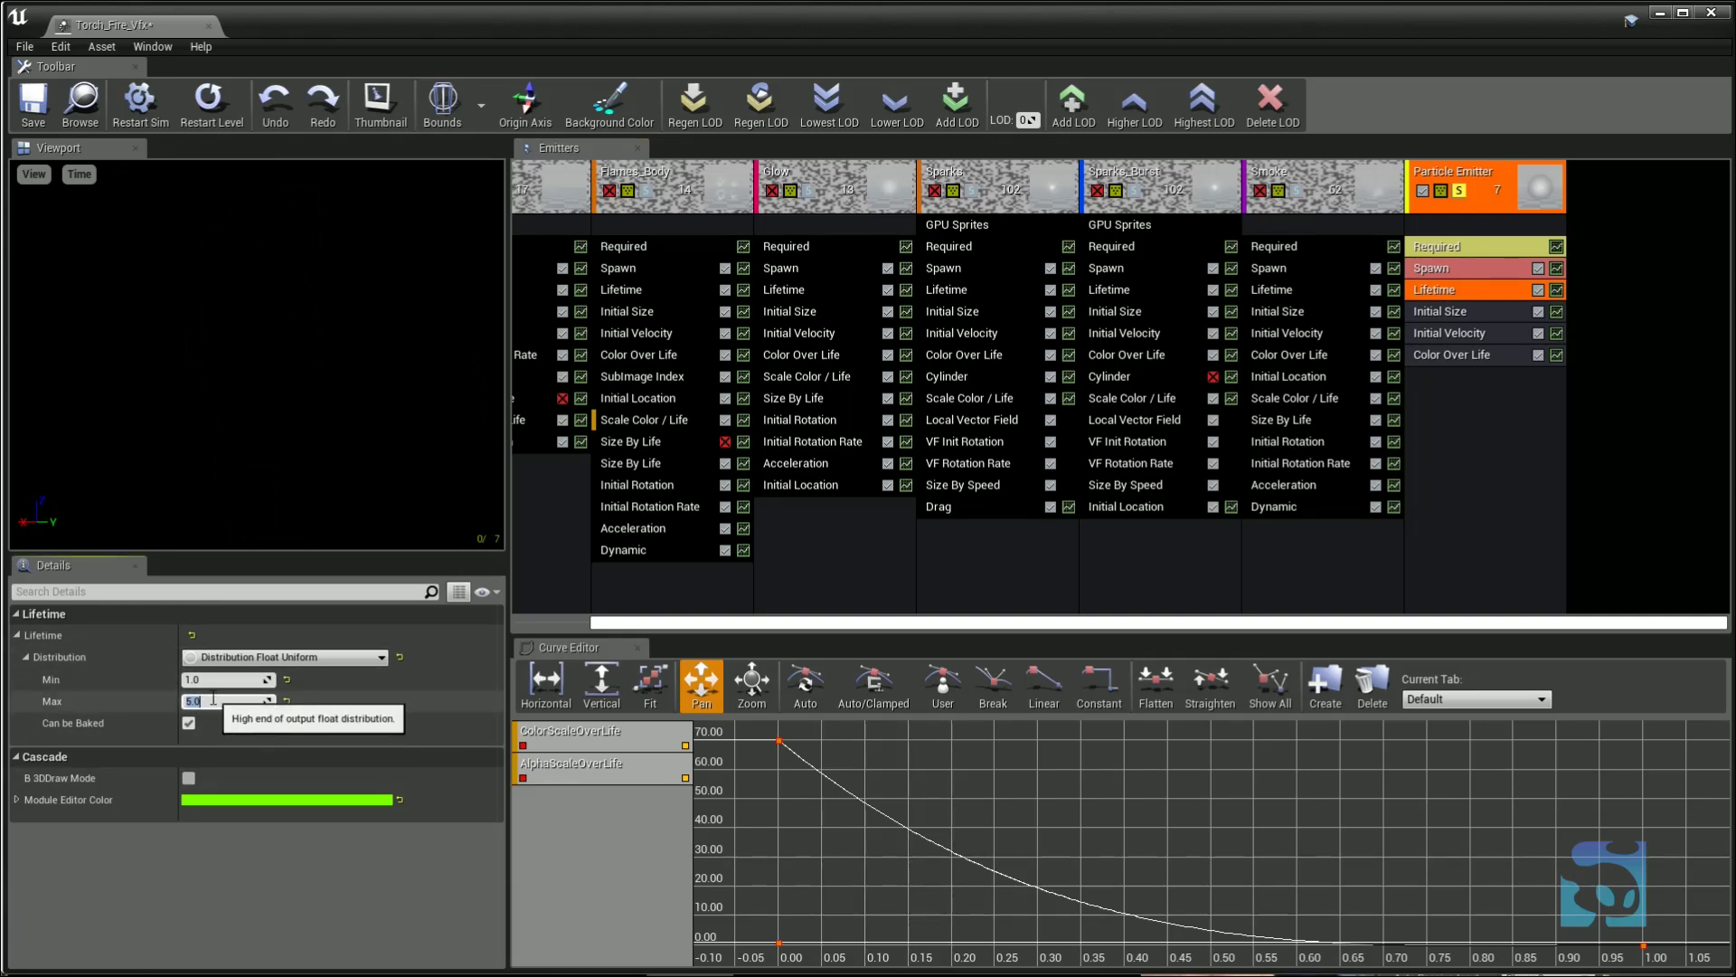
{"action": "left_click", "coordinate": [206, 678]}
{"action": "type", "text": "0.2"}
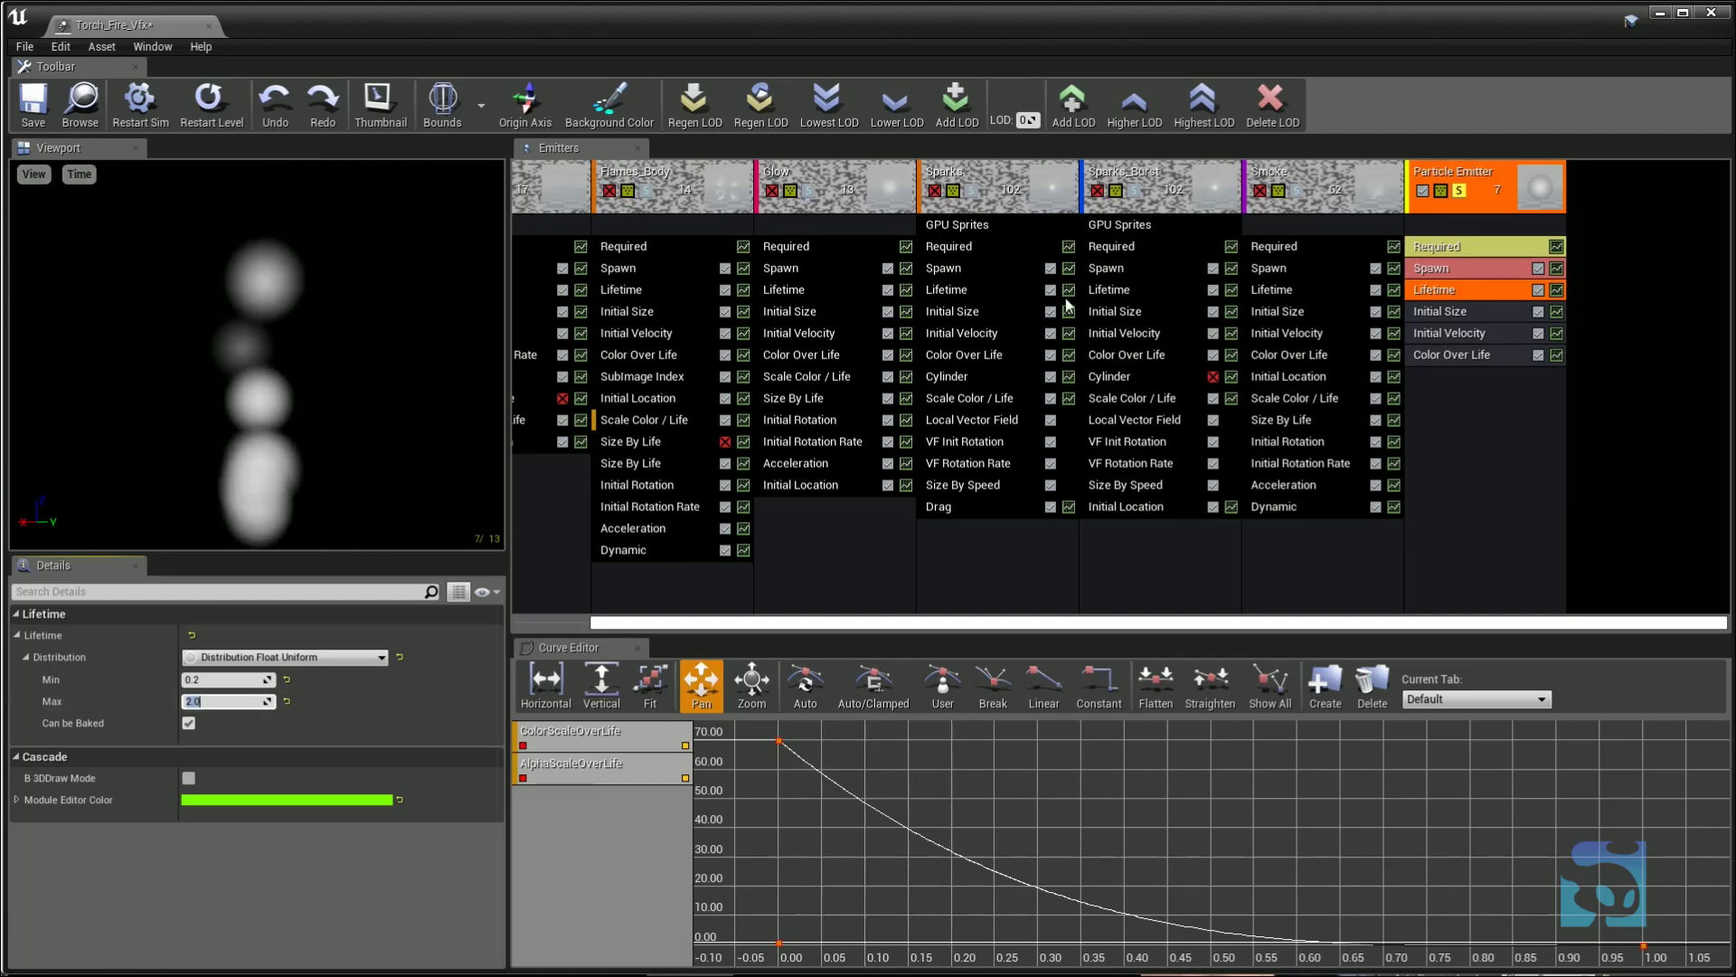
- In the Initial Size module, reapply Distribution Vector Uniform to Start Size and set its Max X to 25
{"action": "left_click", "coordinate": [1441, 311]}
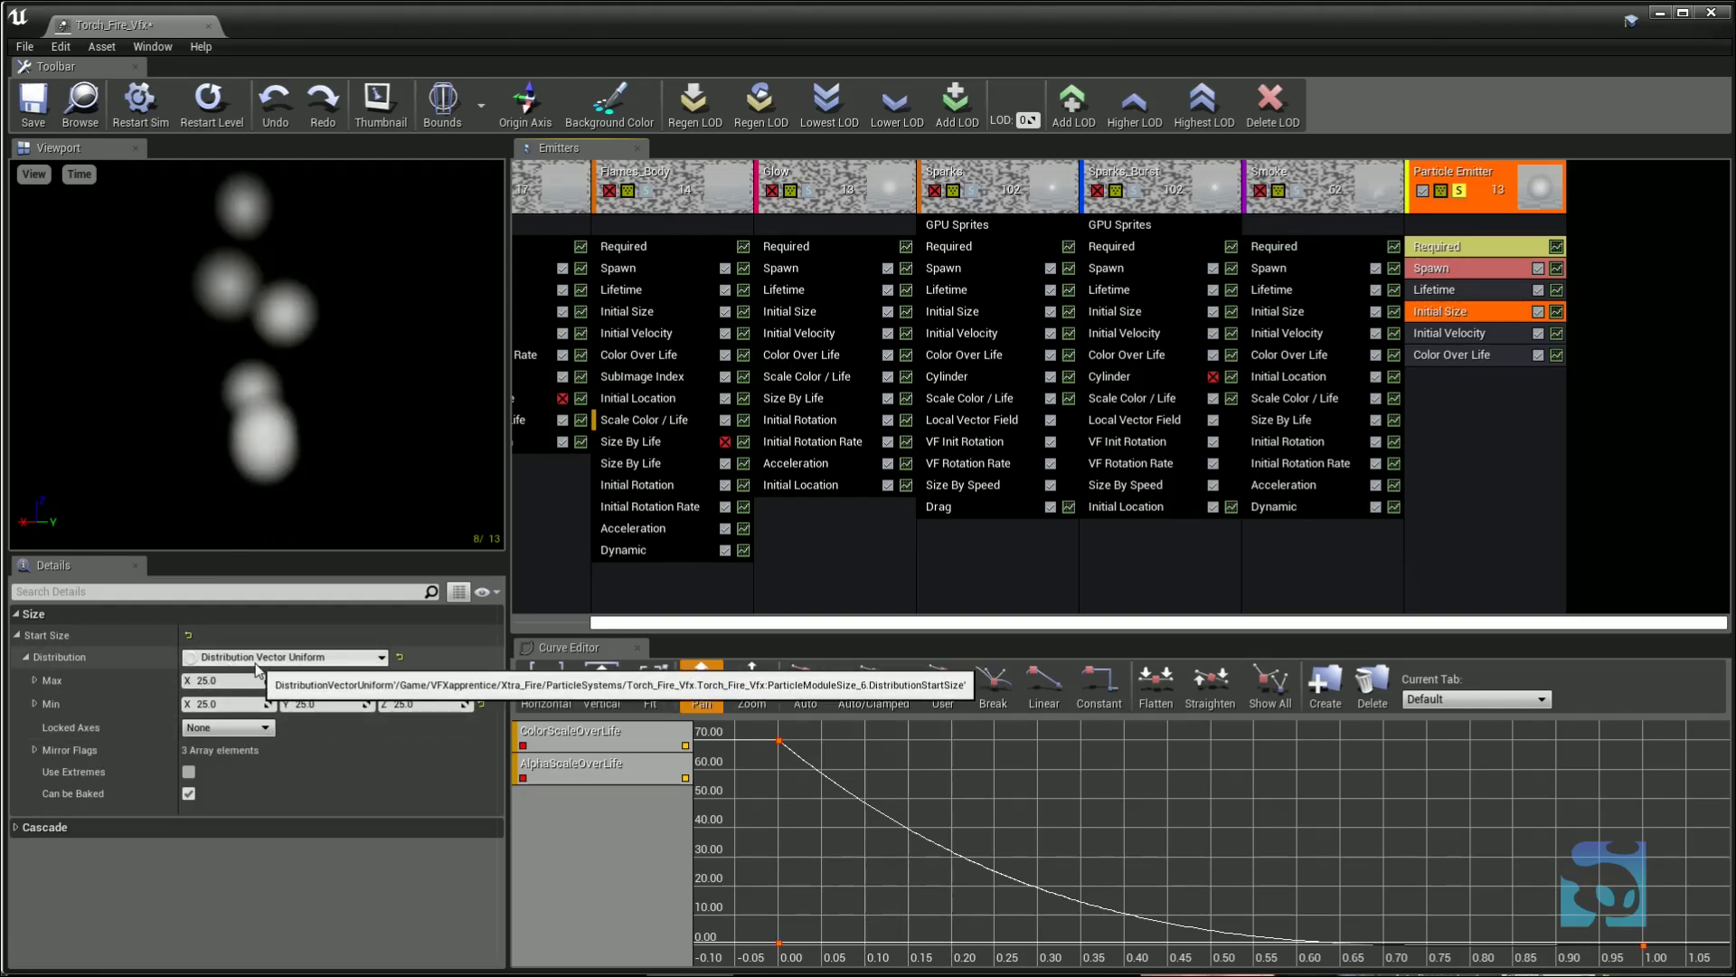
{"action": "left_click", "coordinate": [288, 657]}
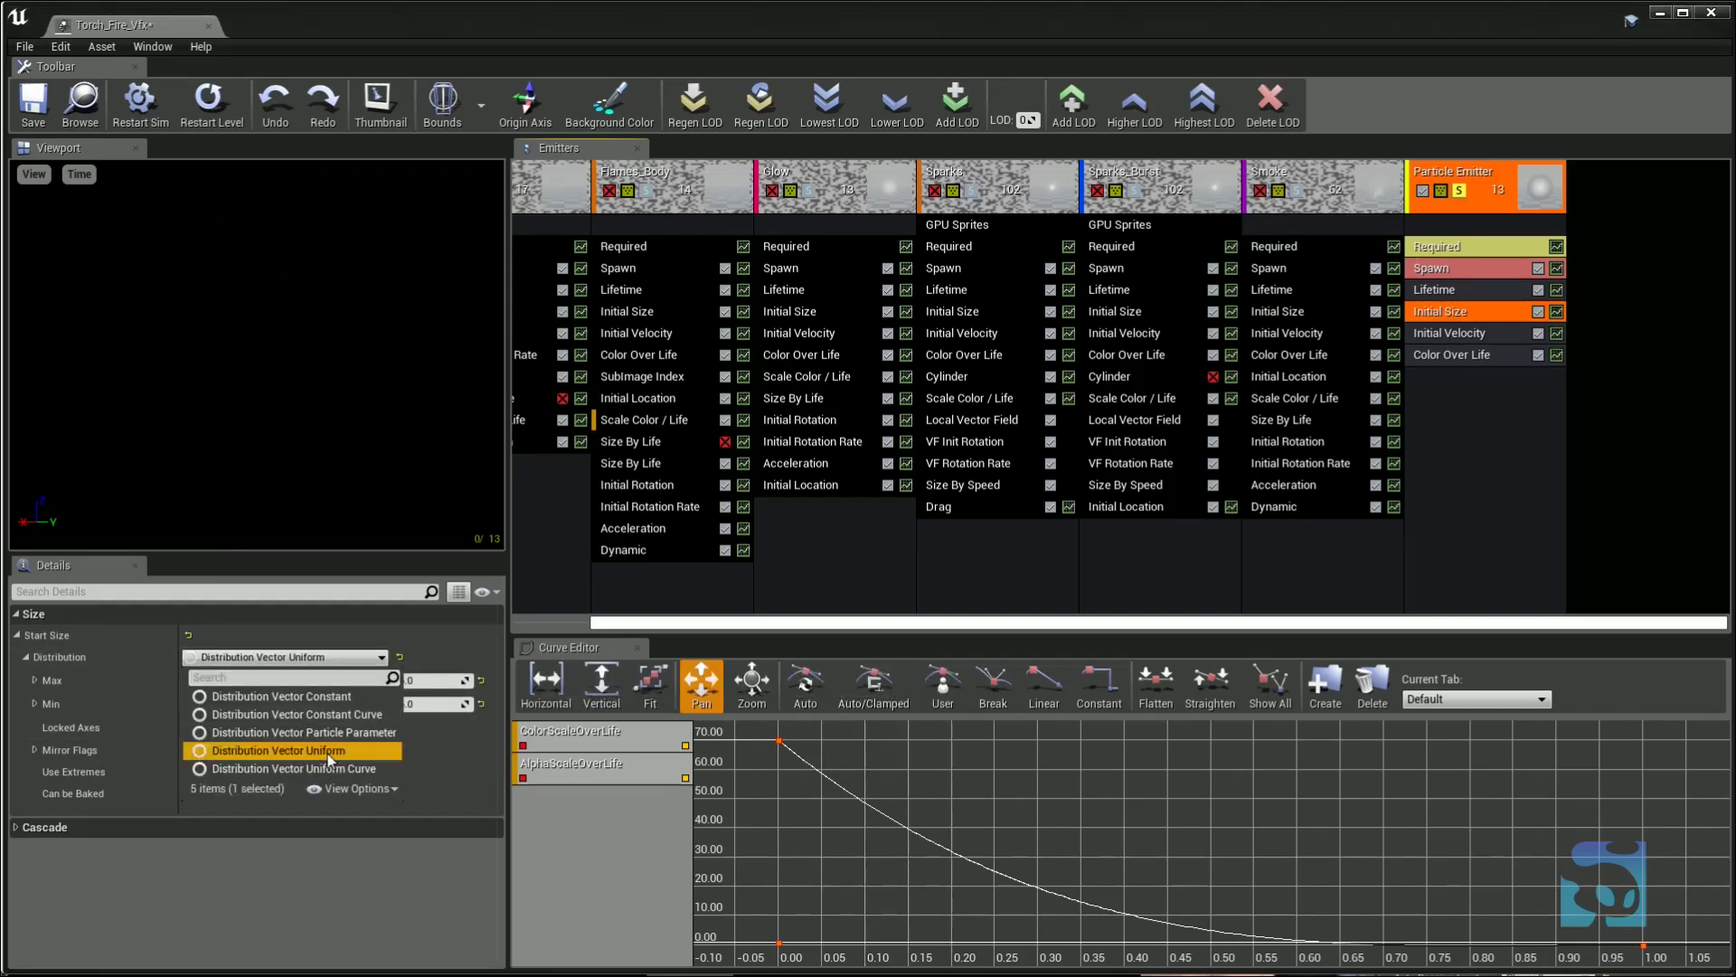
{"action": "left_click", "coordinate": [299, 749]}
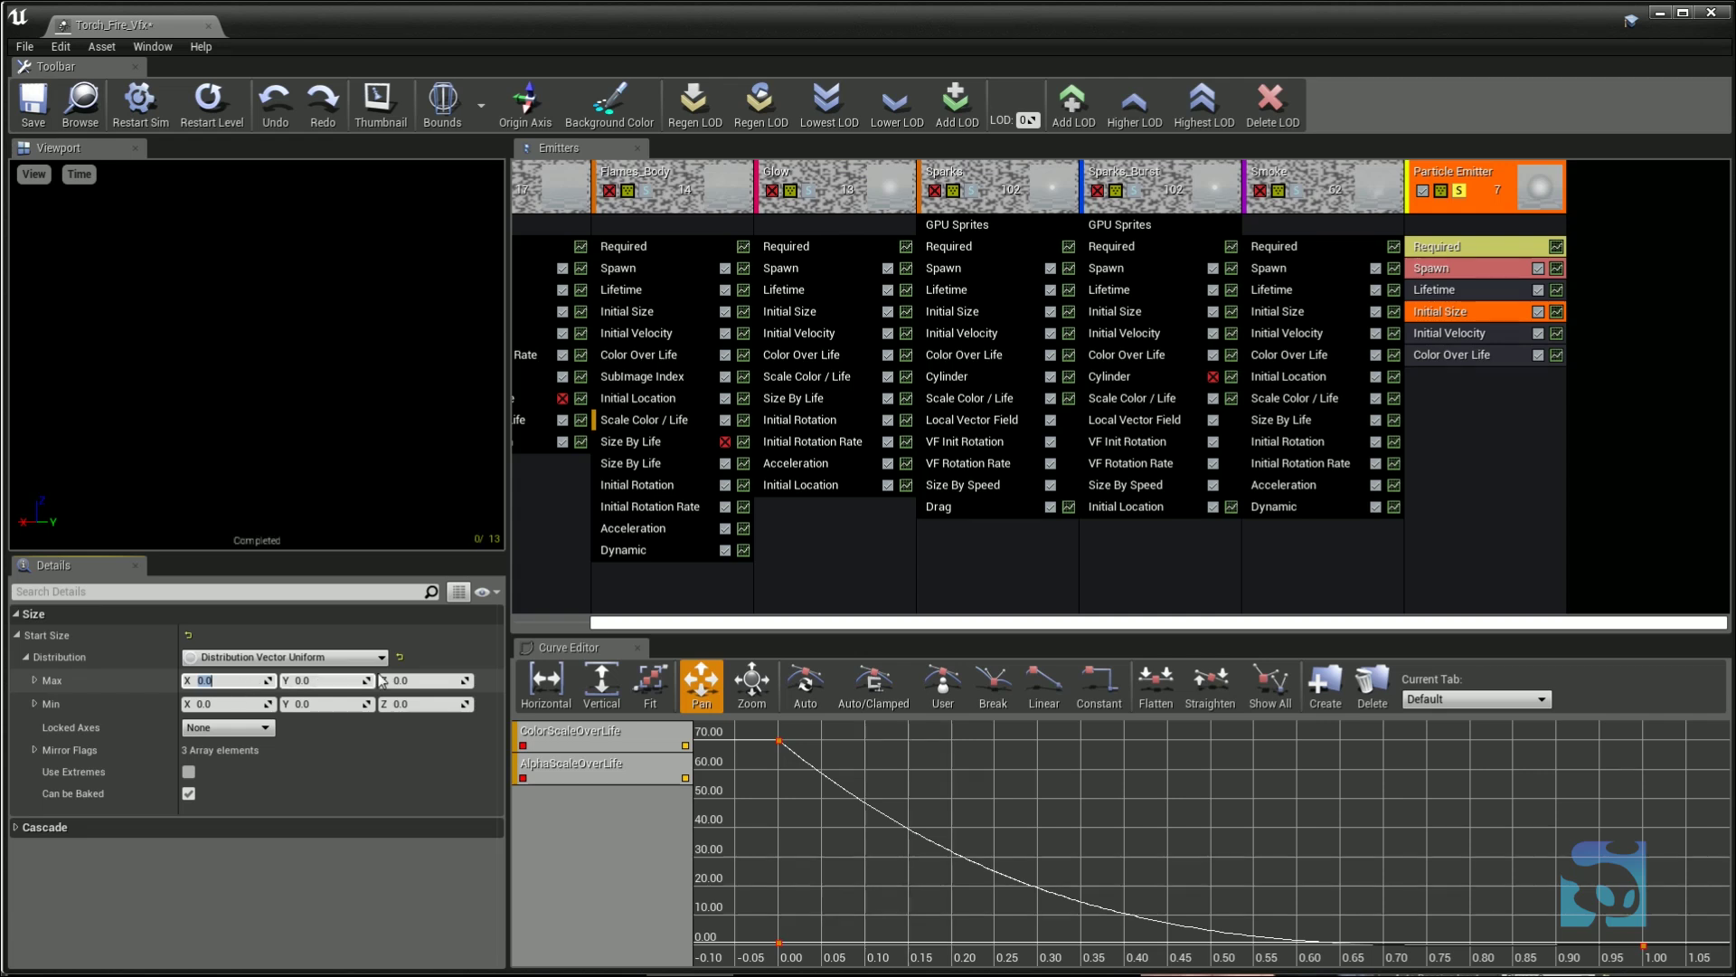
{"action": "type", "text": "25"}
{"action": "left_click", "coordinate": [230, 703]}
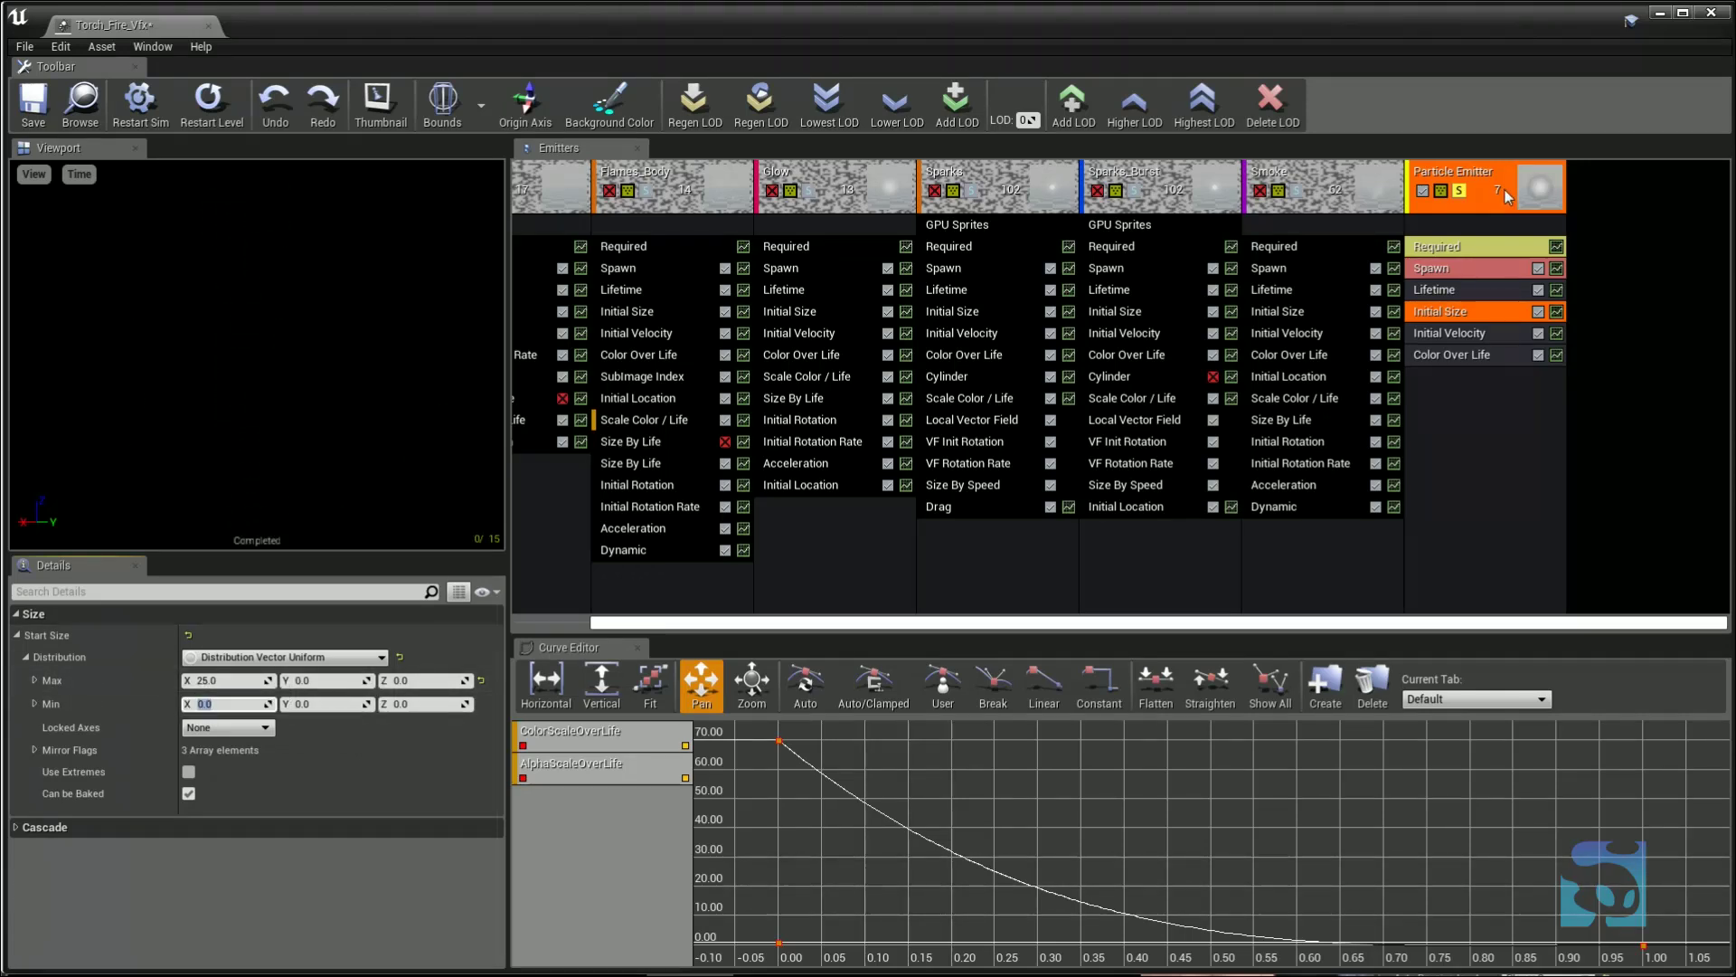
- In the new emitter's Required module, set Screen Alignment to PSA Type Specific
{"action": "left_click", "coordinate": [1472, 250]}
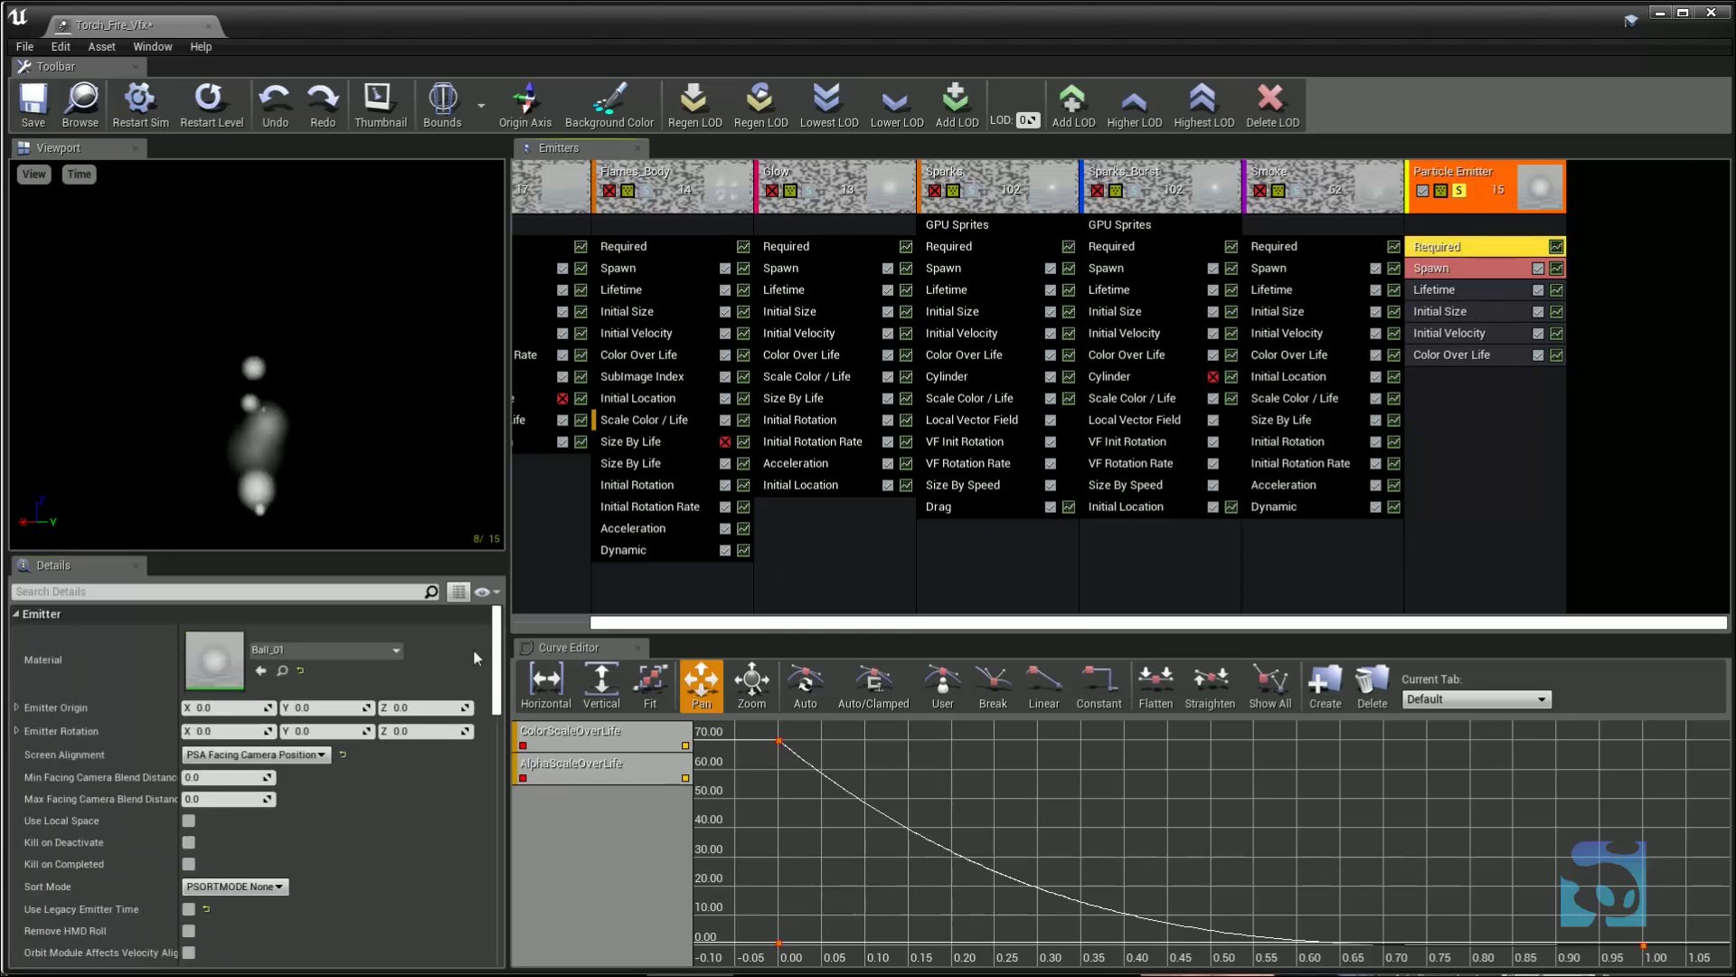
{"action": "left_click", "coordinate": [217, 755]}
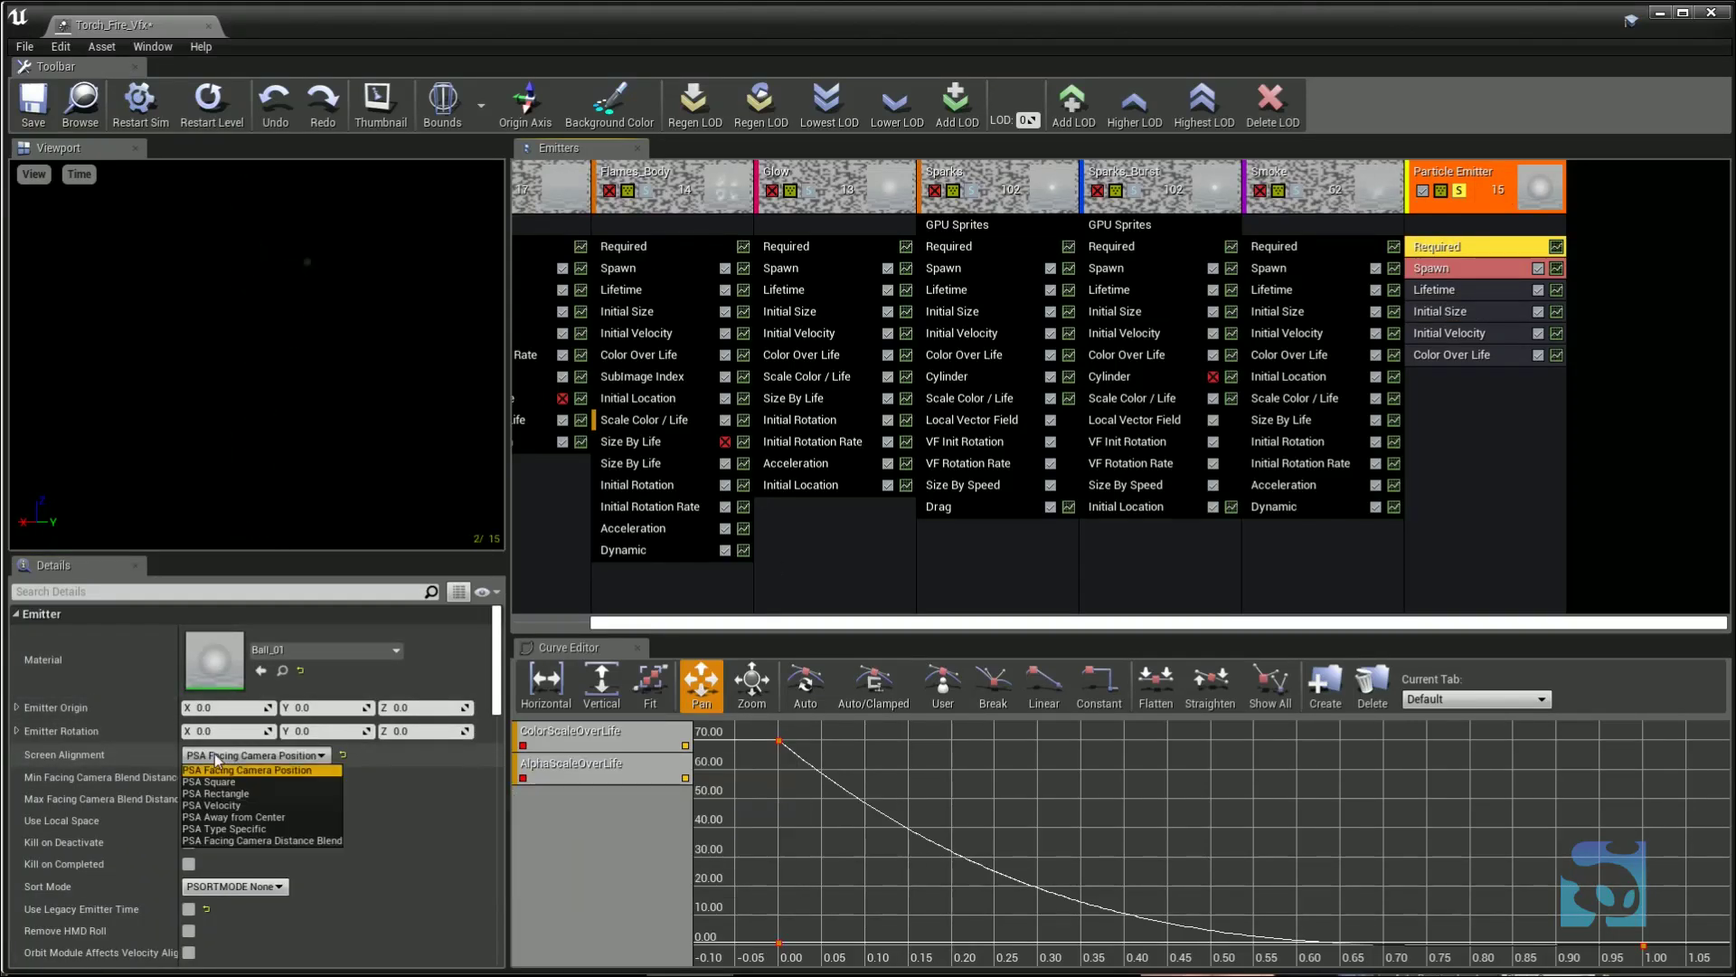
{"action": "left_click", "coordinate": [248, 828]}
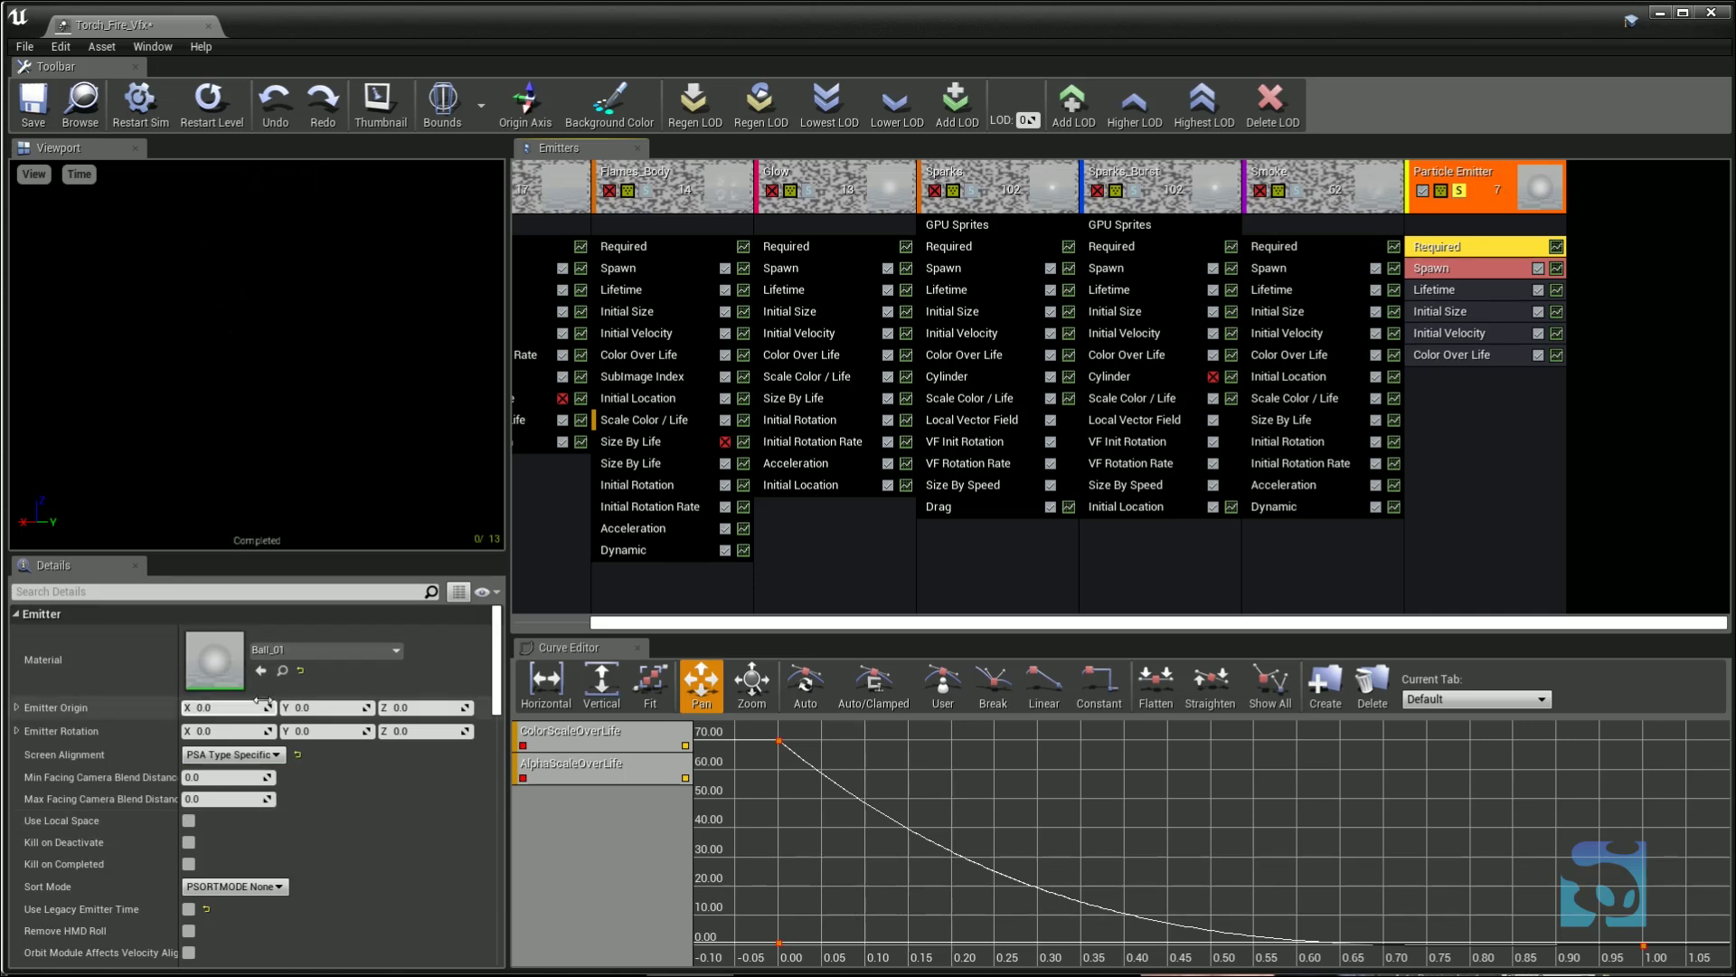
- In the Initial Size module, set Start Size Max Y to 25 and both Min X and Min Y to 5
{"action": "left_click", "coordinate": [1462, 332]}
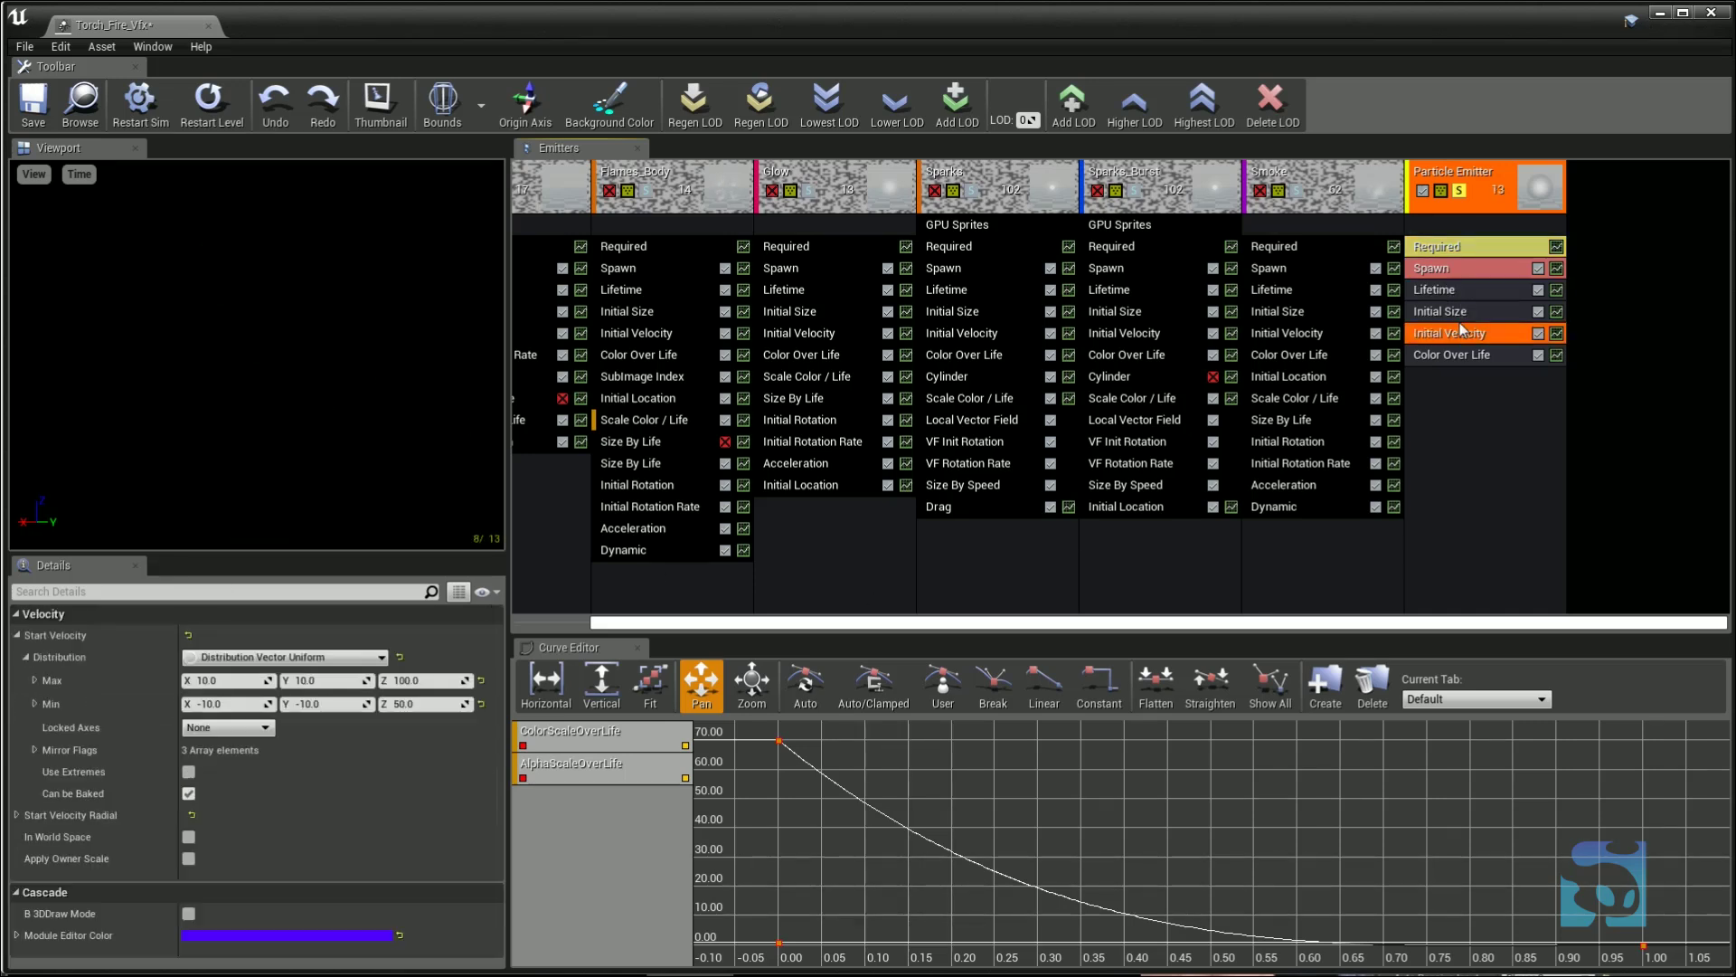
{"action": "left_click", "coordinate": [1456, 314]}
{"action": "left_click", "coordinate": [217, 703]}
{"action": "type", "text": "5"}
{"action": "key", "text": "Return"}
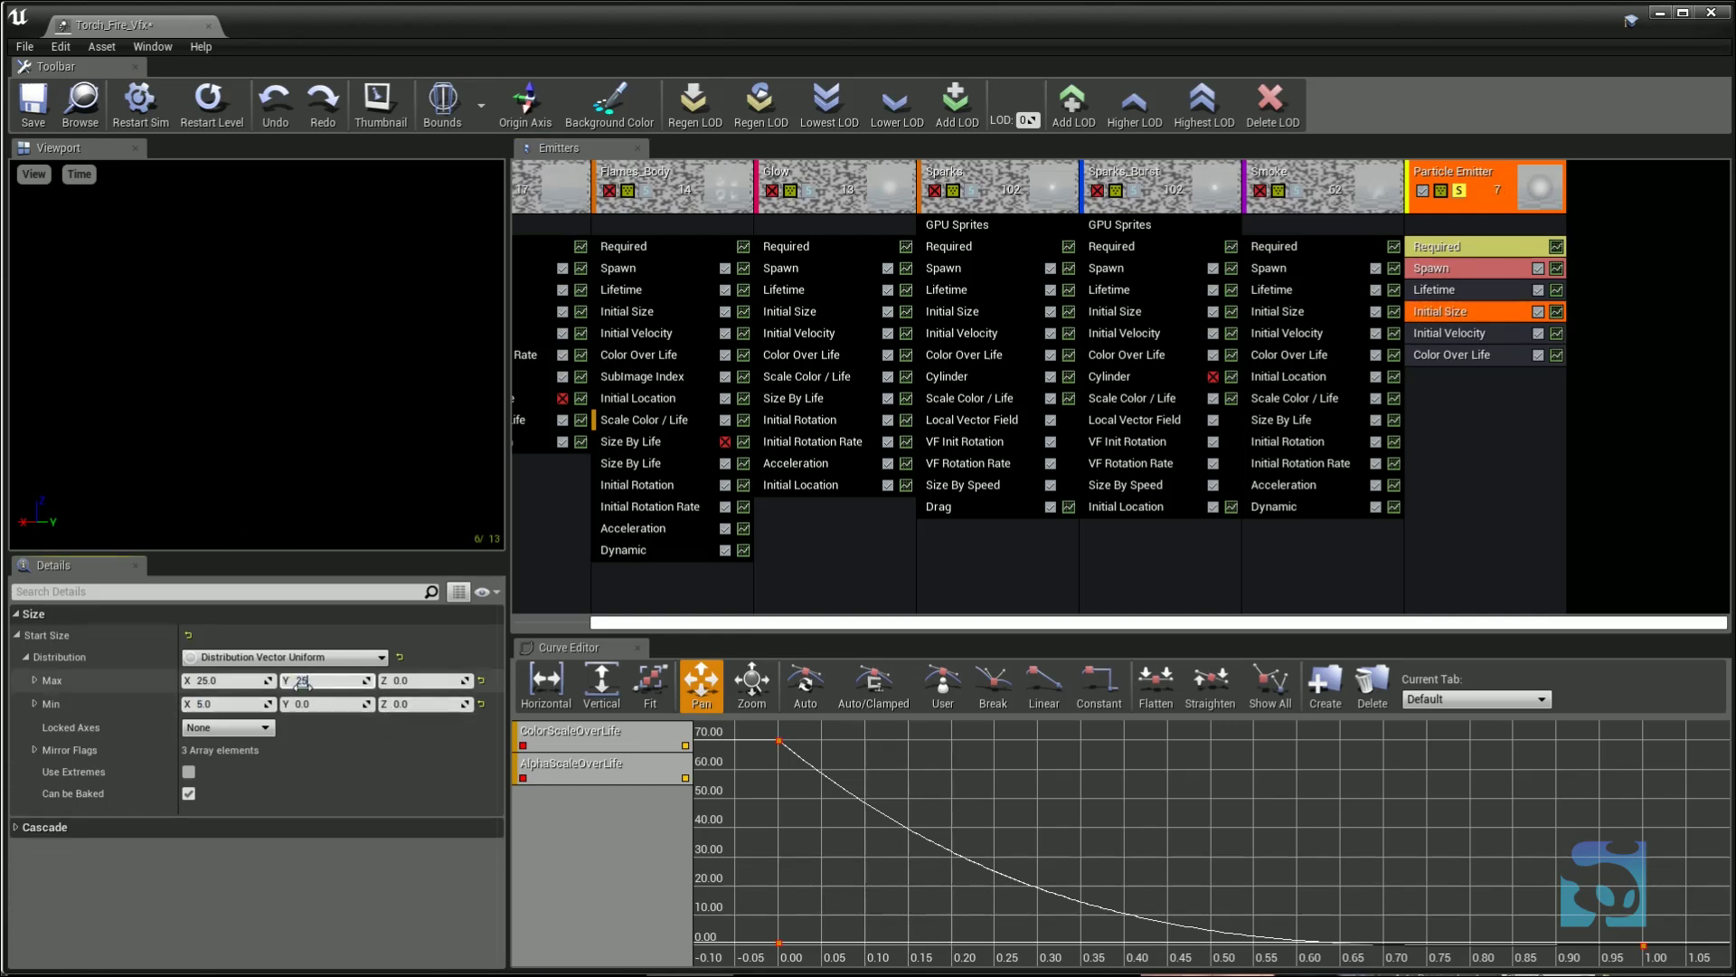
{"action": "type", "text": "5"}
{"action": "key", "text": "Return"}
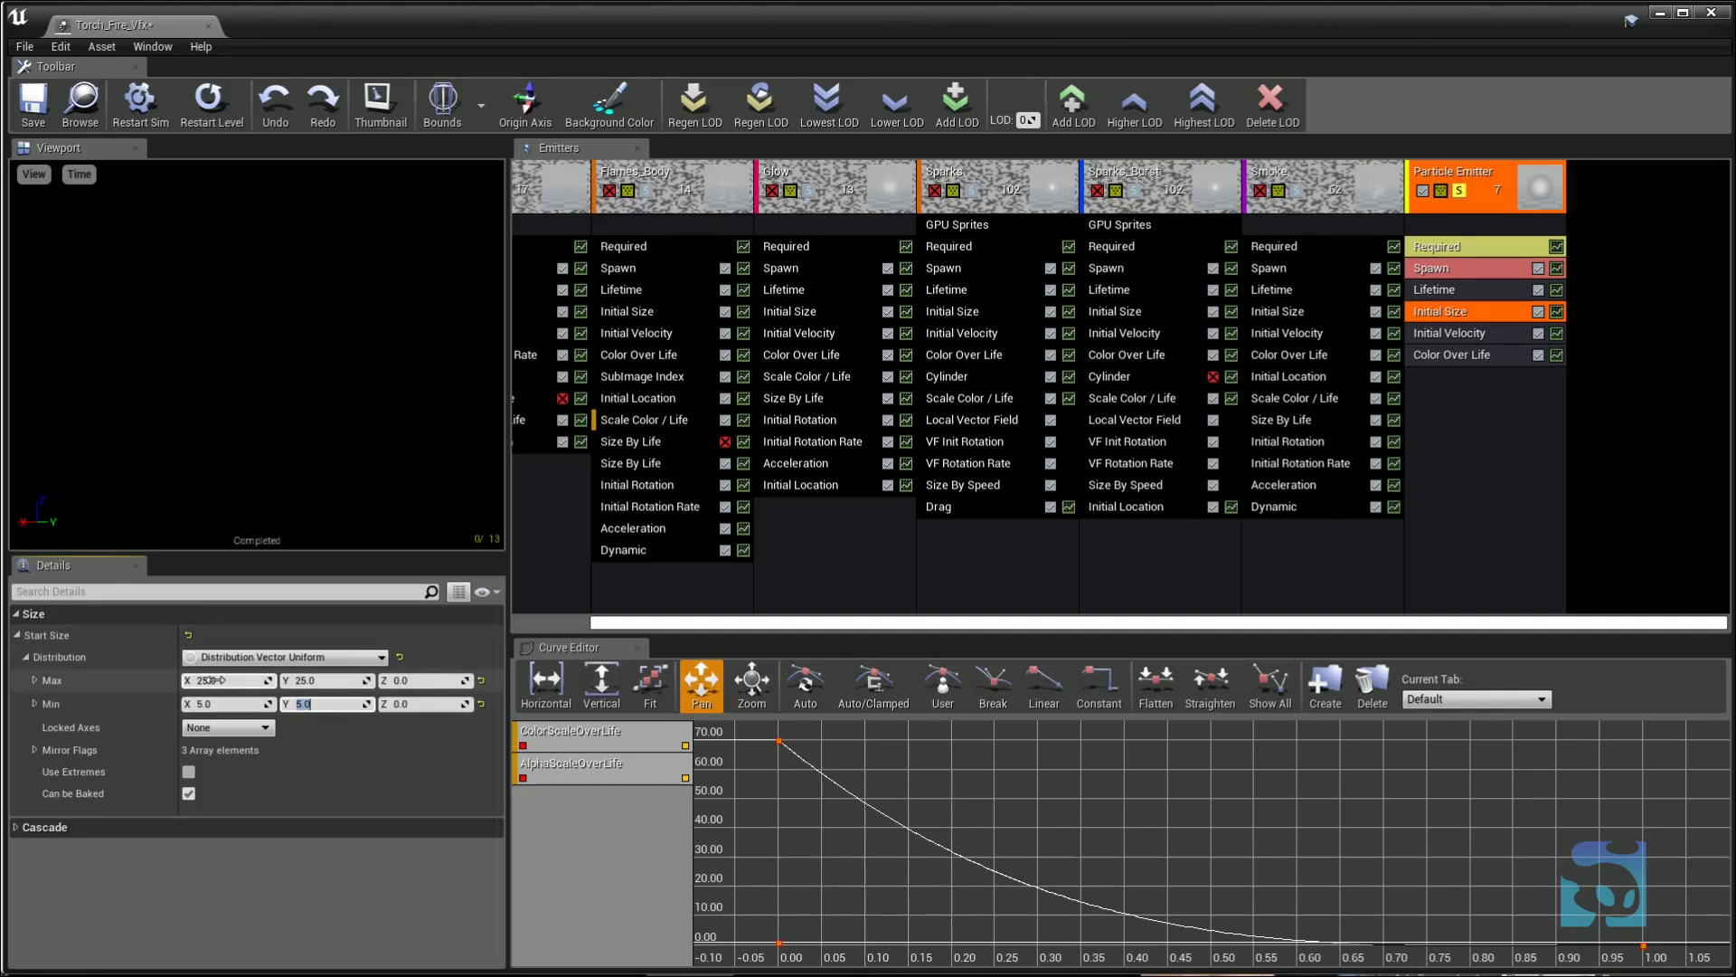
- Review the Required and Initial Size modules, and examine Initial Velocity's Start Velocity Max and Min on each axis
{"action": "left_click", "coordinate": [1449, 250]}
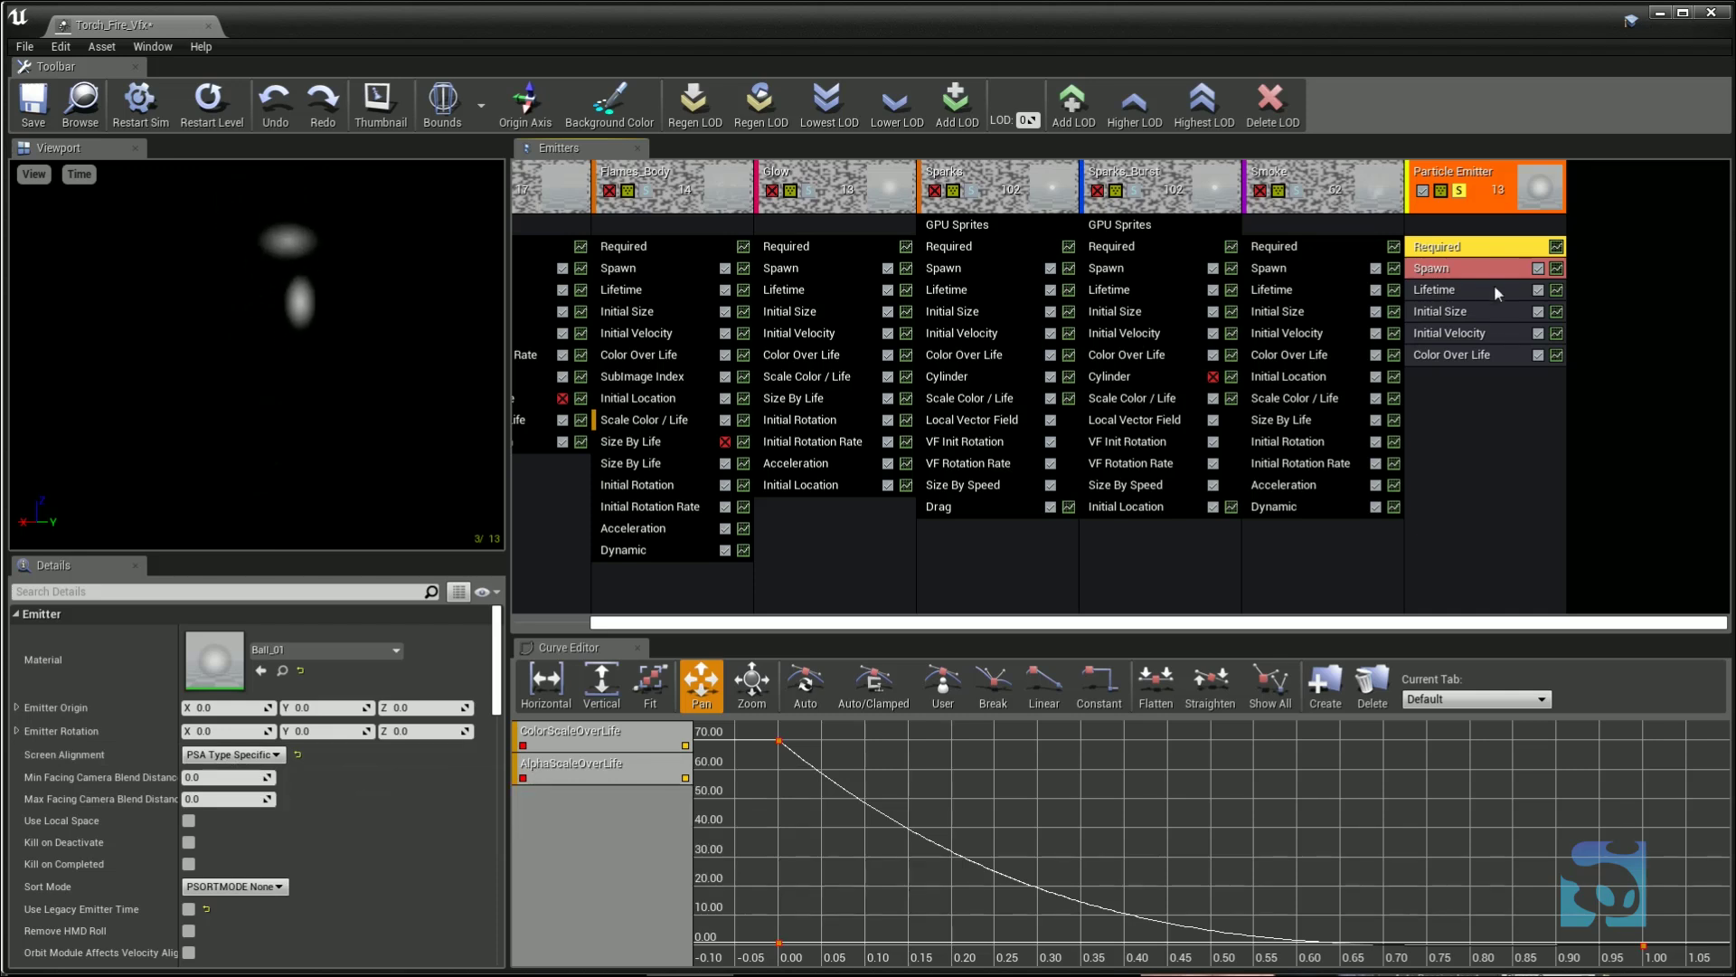
{"action": "left_click", "coordinate": [1462, 317]}
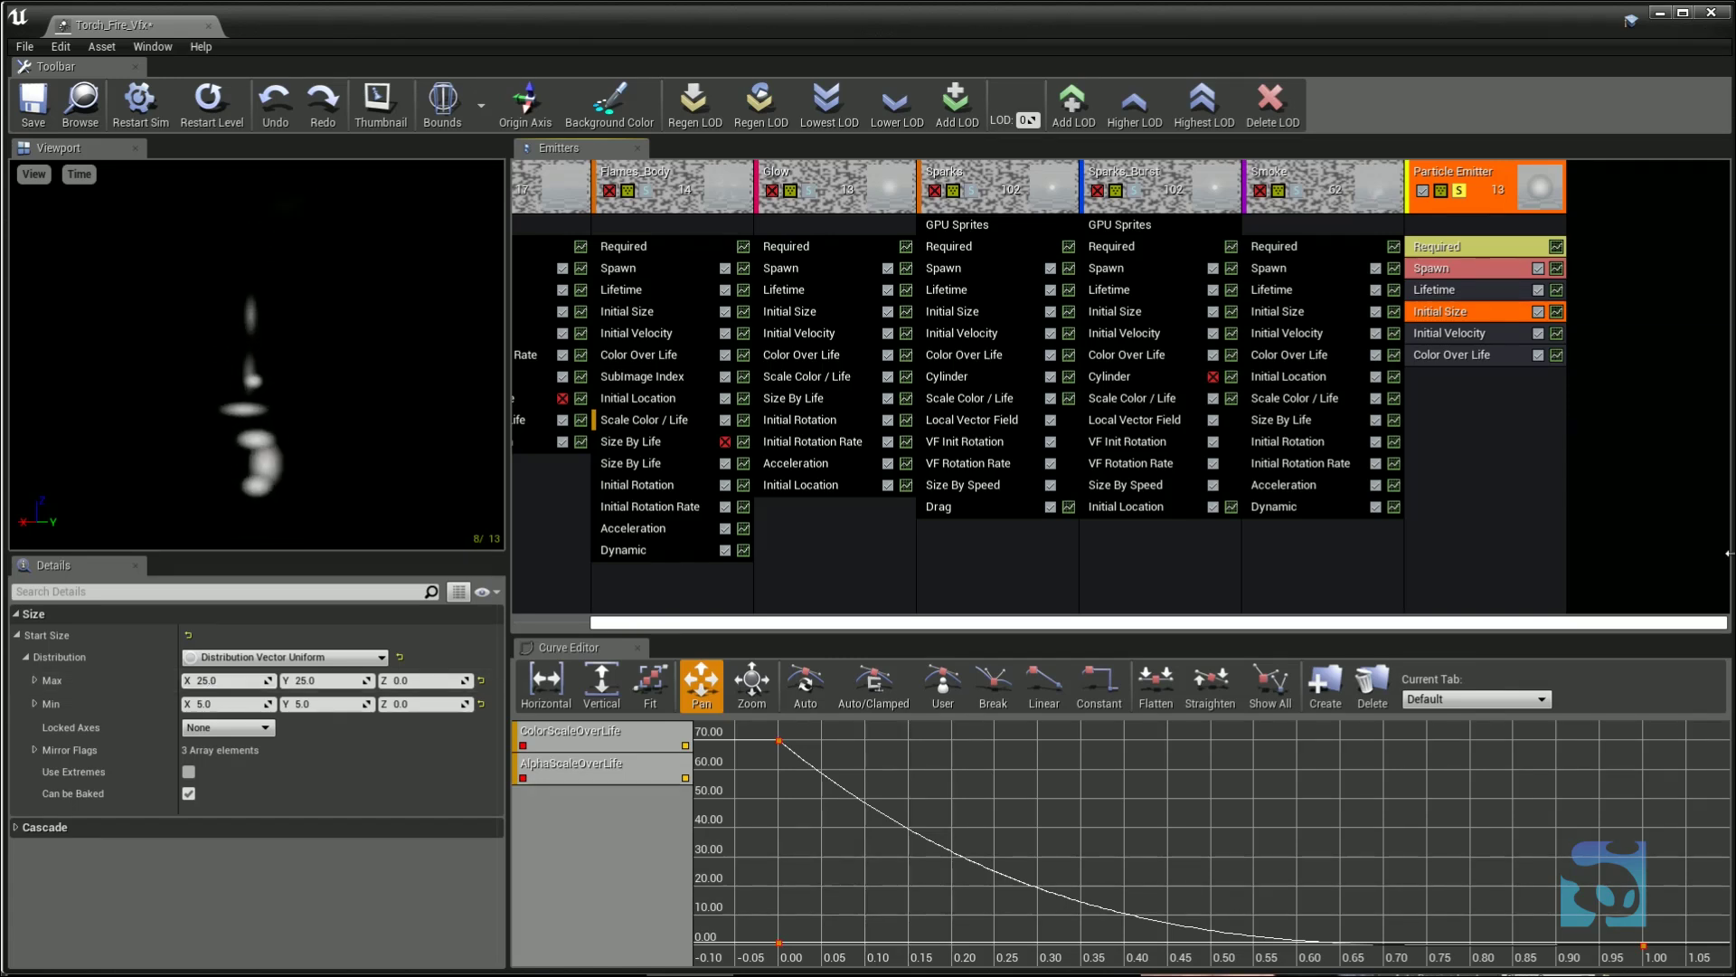
{"action": "left_click", "coordinate": [1472, 334]}
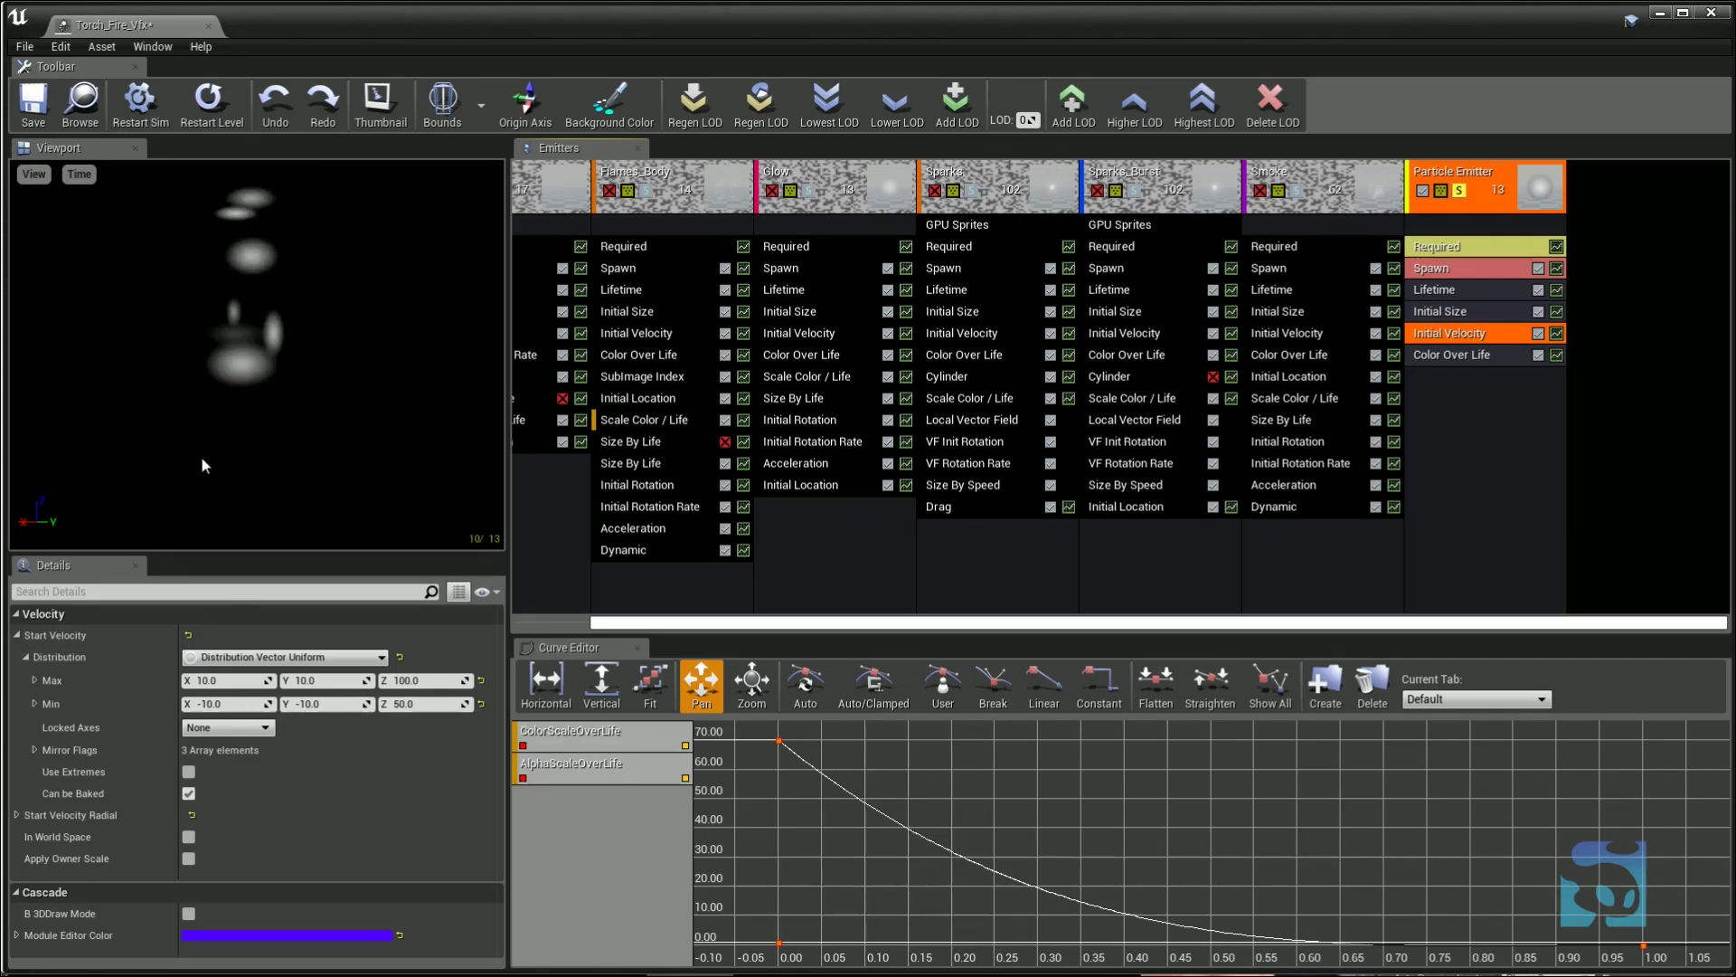
{"action": "left_click", "coordinate": [217, 681]}
{"action": "left_click", "coordinate": [234, 704]}
{"action": "left_click", "coordinate": [312, 681]}
{"action": "left_click", "coordinate": [338, 704]}
{"action": "left_click", "coordinate": [422, 681]}
{"action": "left_click", "coordinate": [419, 703]}
{"action": "left_click", "coordinate": [425, 680]}
{"action": "left_click", "coordinate": [416, 704]}
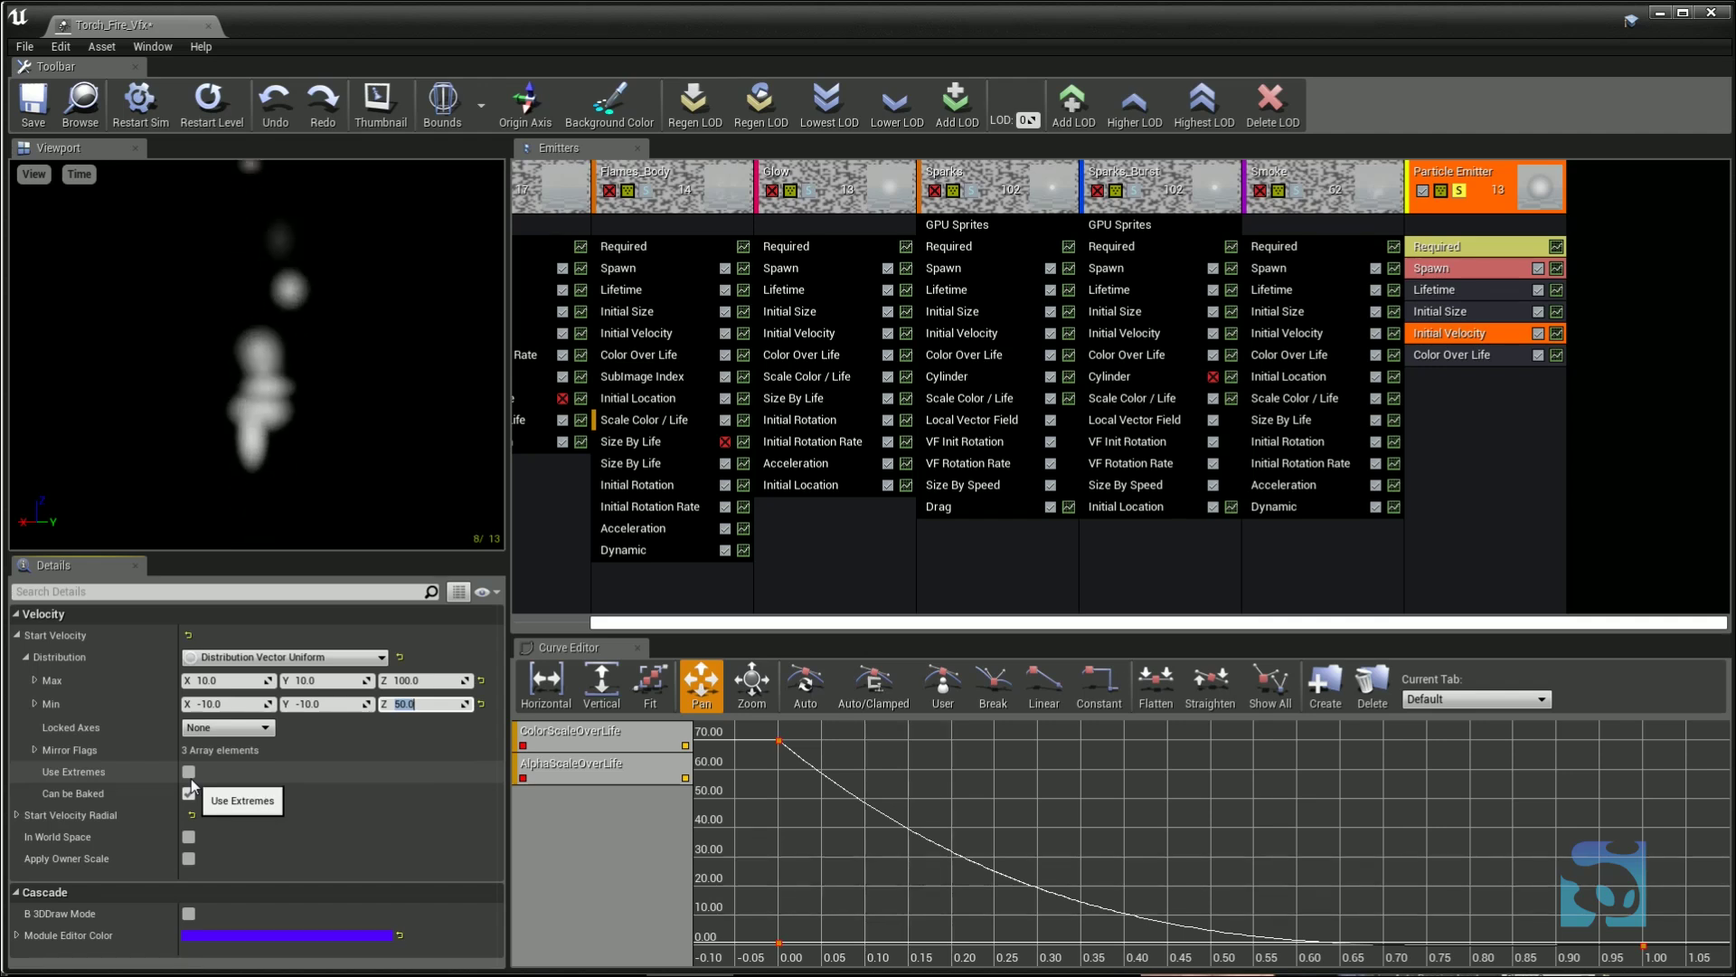
- In the Color Over Life module, set the Out Val of Alpha Over Life point 1 to 1.0
{"action": "left_click", "coordinate": [1483, 353]}
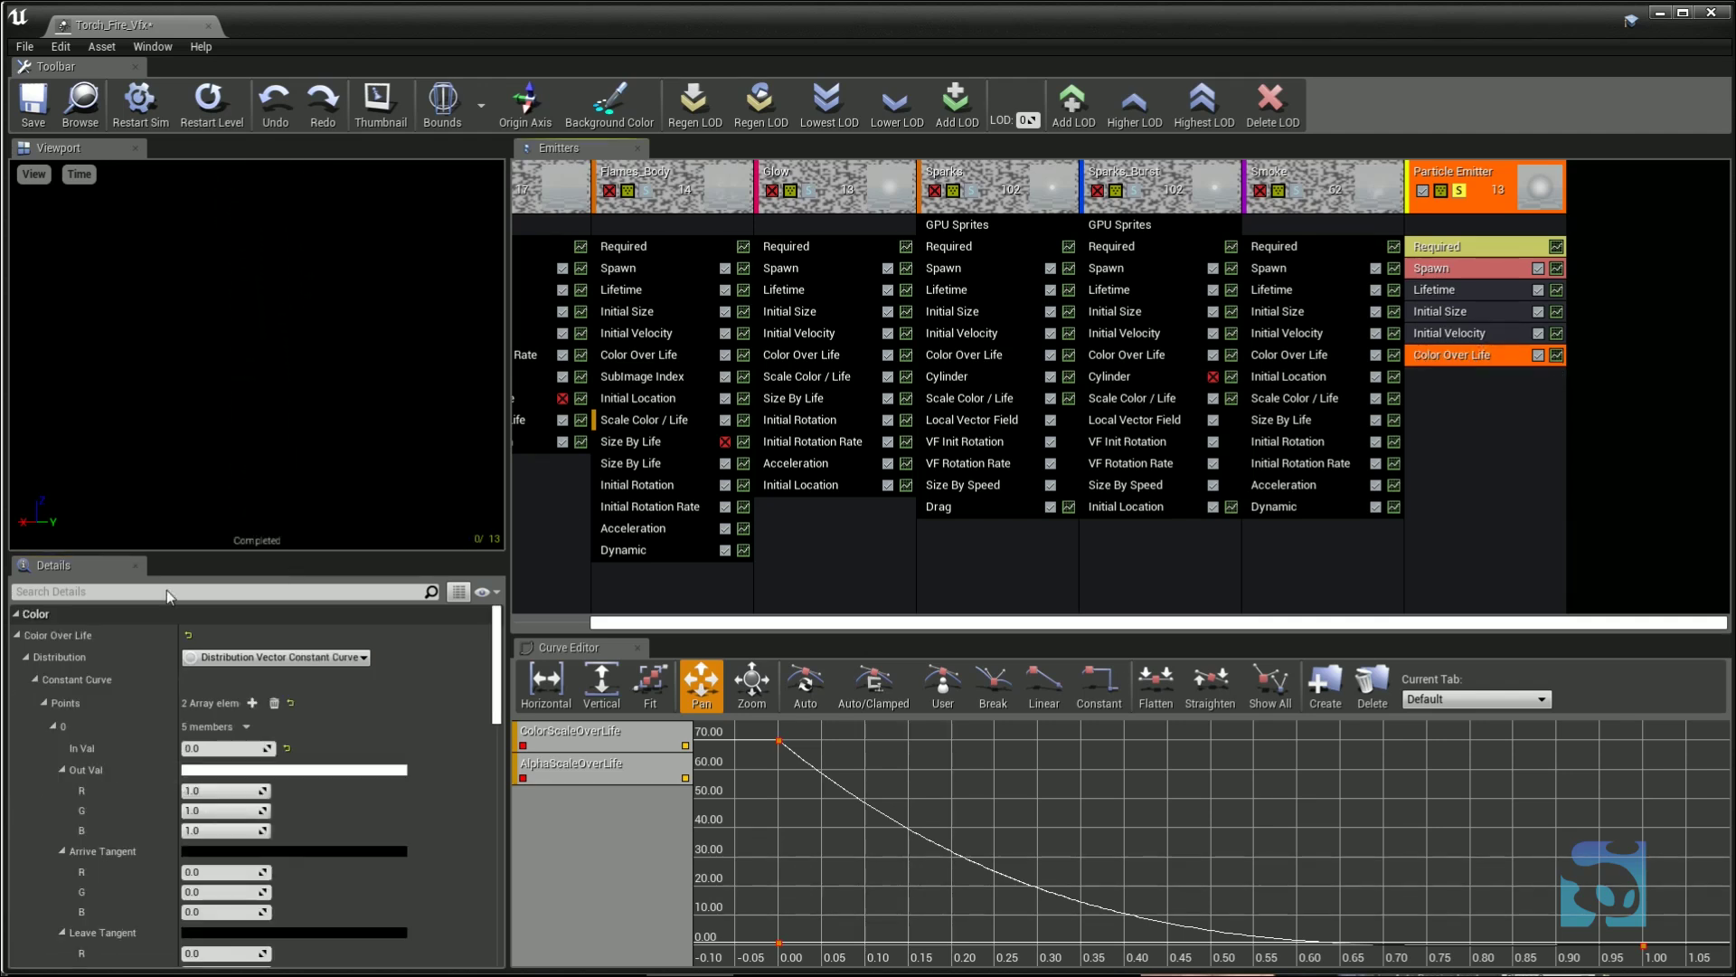
{"action": "scroll", "coordinate": [361, 743], "scroll_direction": "down", "scroll_amount": 8}
{"action": "scroll", "coordinate": [340, 753], "scroll_direction": "up", "scroll_amount": 8}
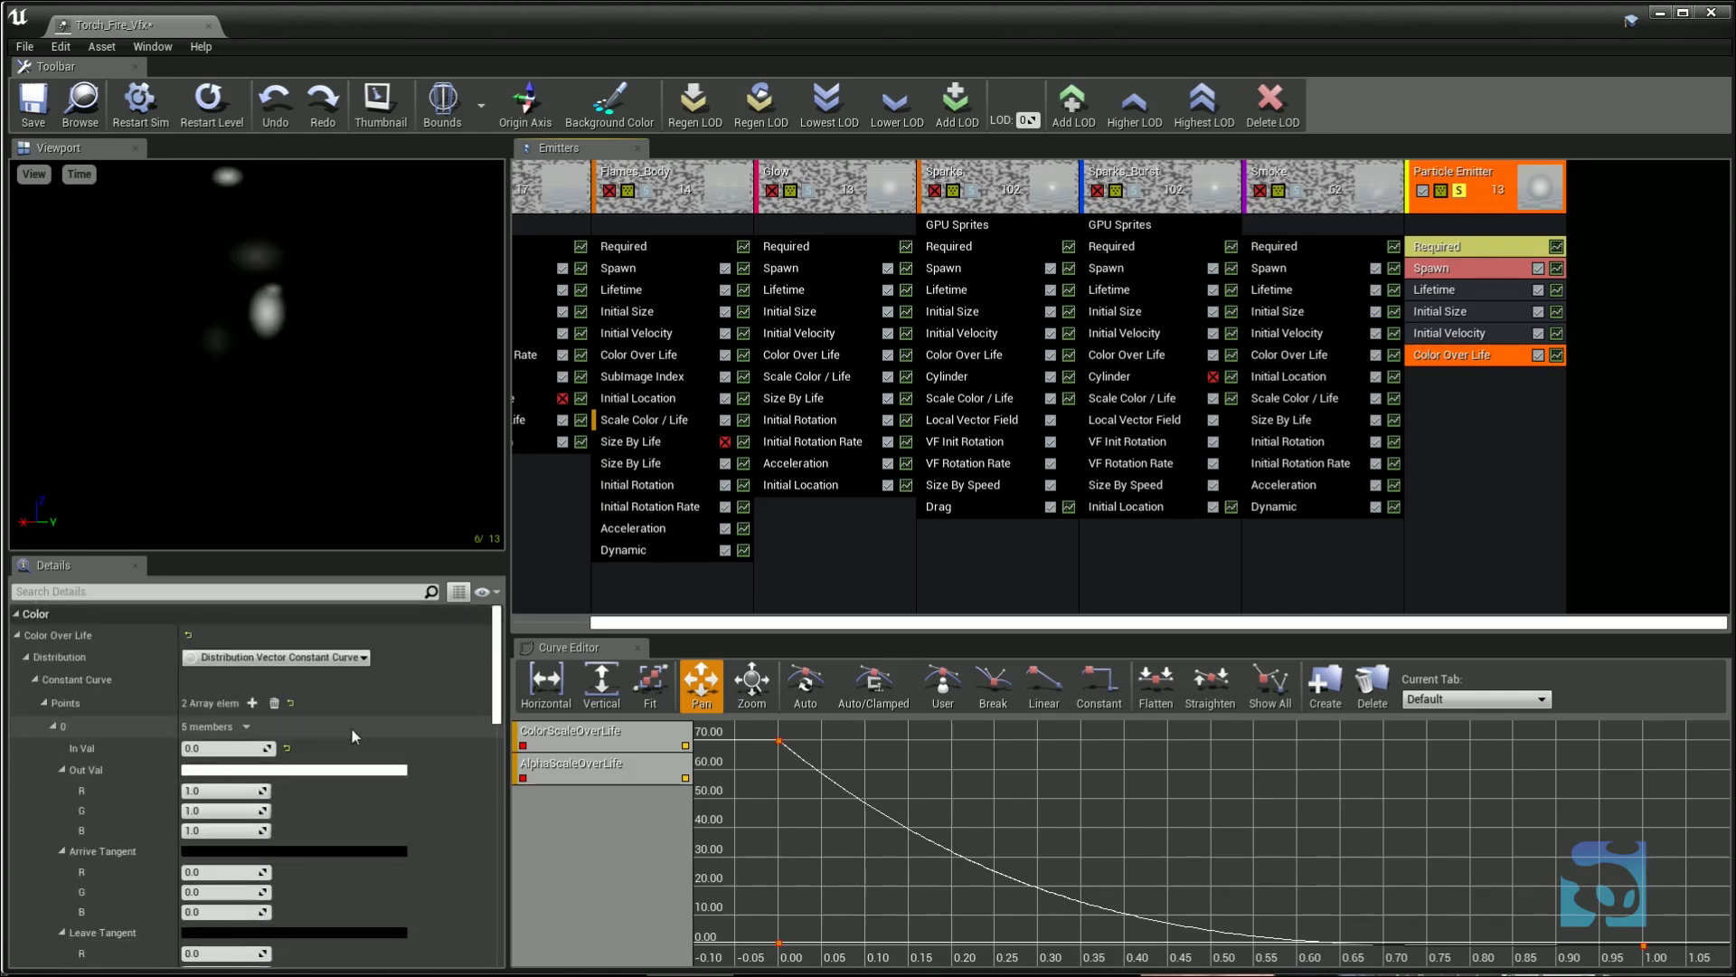
{"action": "scroll", "coordinate": [284, 758], "scroll_direction": "down", "scroll_amount": 5}
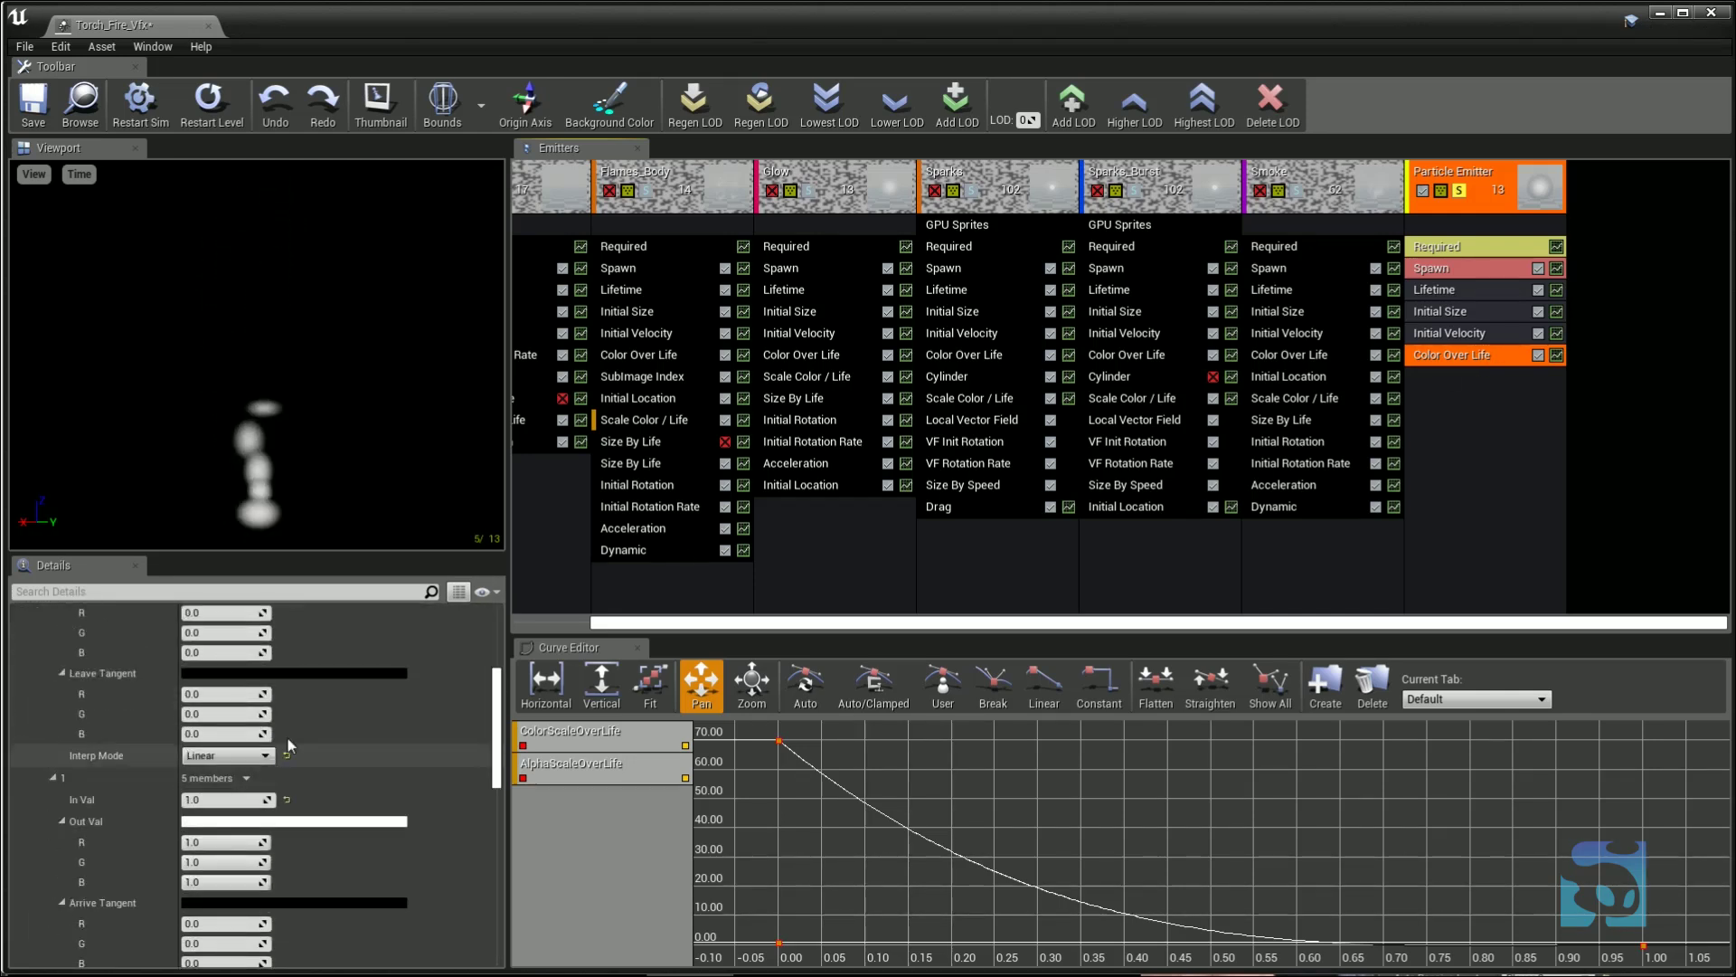
{"action": "scroll", "coordinate": [284, 758], "scroll_direction": "down", "scroll_amount": 6}
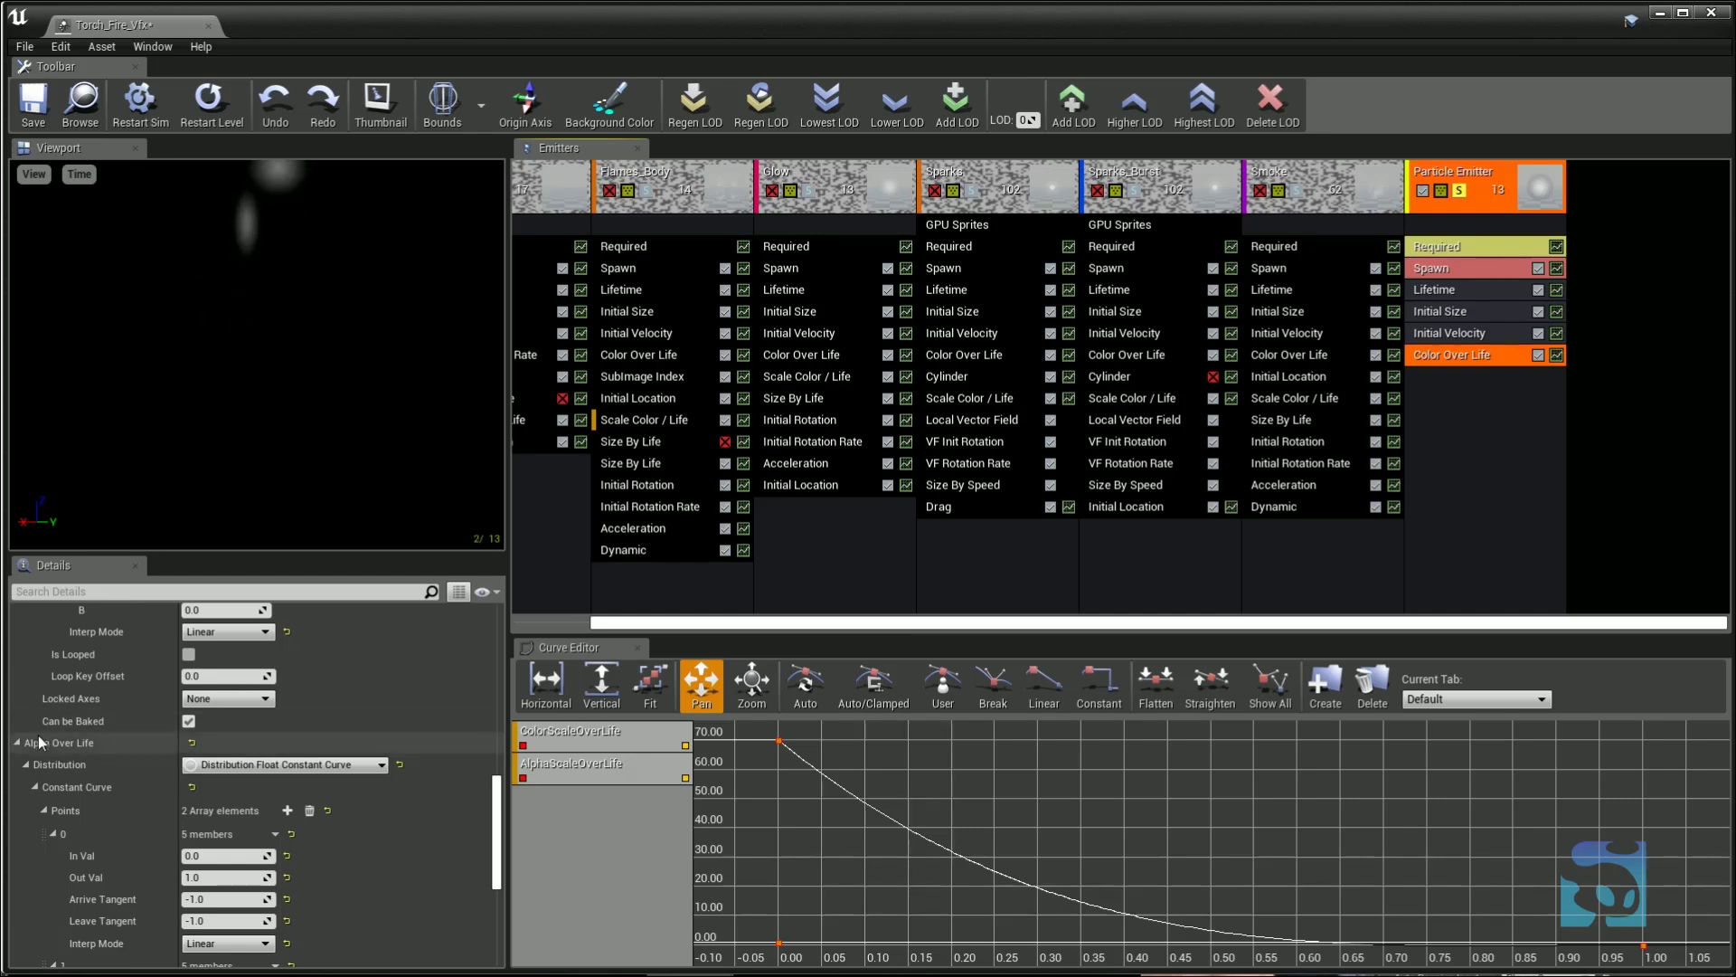
{"action": "scroll", "coordinate": [181, 723], "scroll_direction": "down", "scroll_amount": 3}
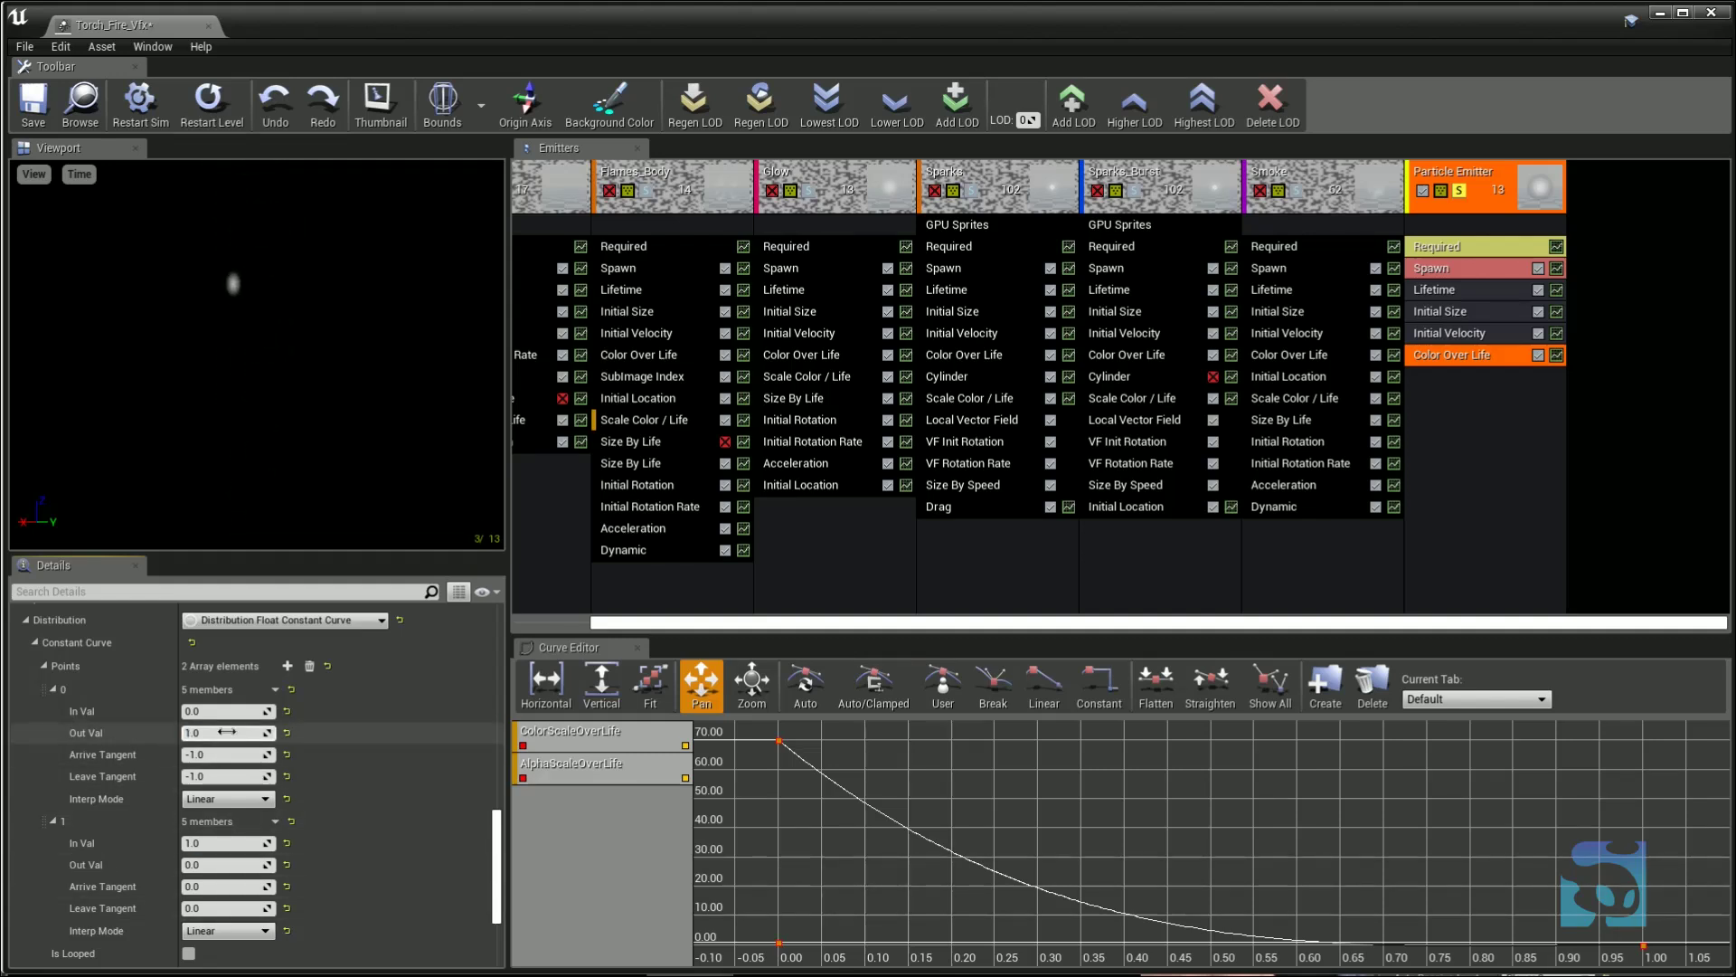
{"action": "left_click", "coordinate": [204, 865]}
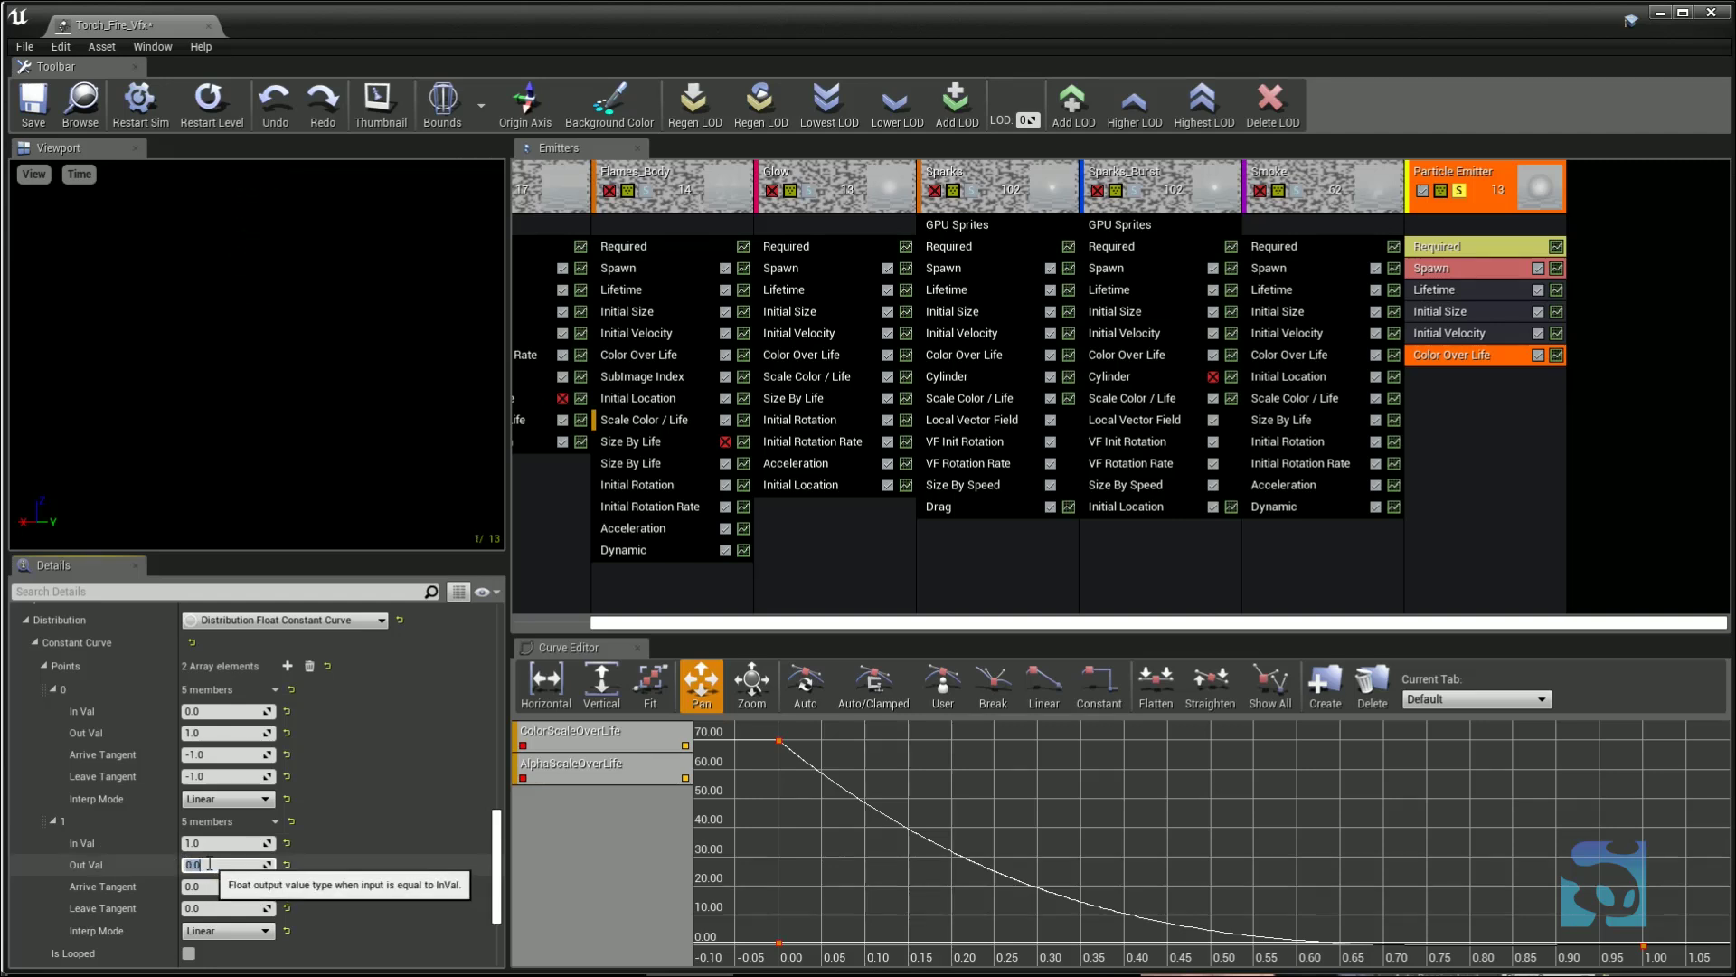
{"action": "type", "text": "1.0"}
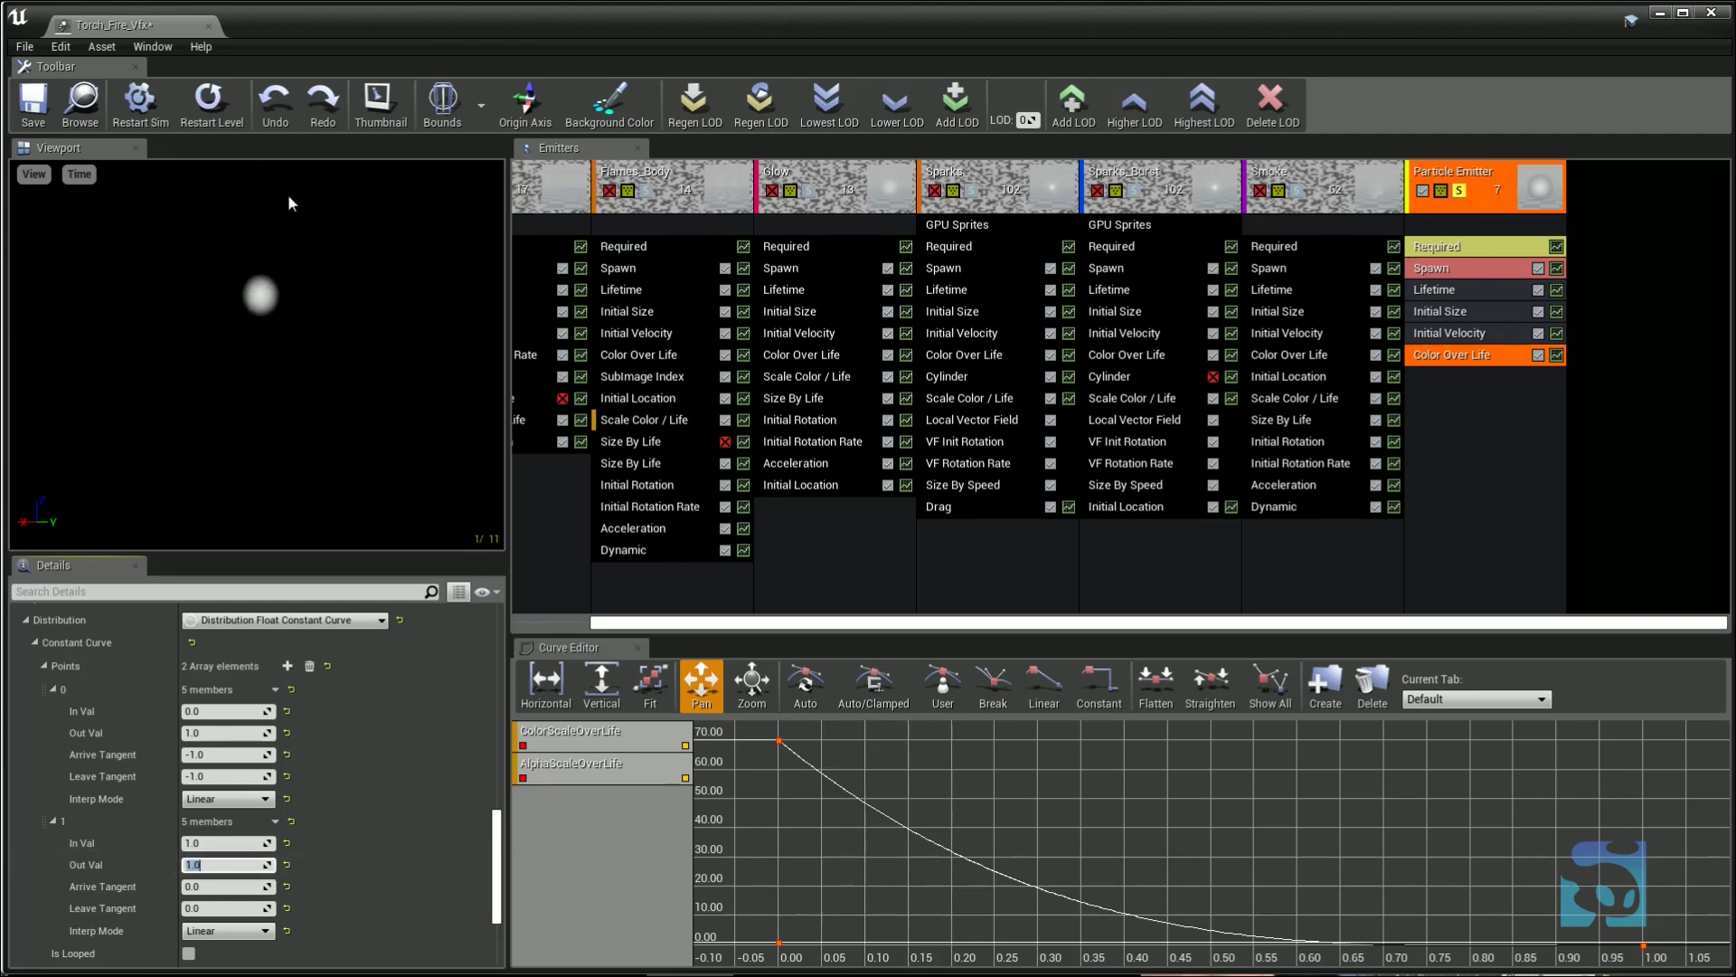
- Collapse the Arrive Tangent and Leave Tangent values of both Color Over Life curve points
{"action": "scroll", "coordinate": [324, 864], "scroll_direction": "up", "scroll_amount": 3}
{"action": "scroll", "coordinate": [324, 864], "scroll_direction": "up", "scroll_amount": 10}
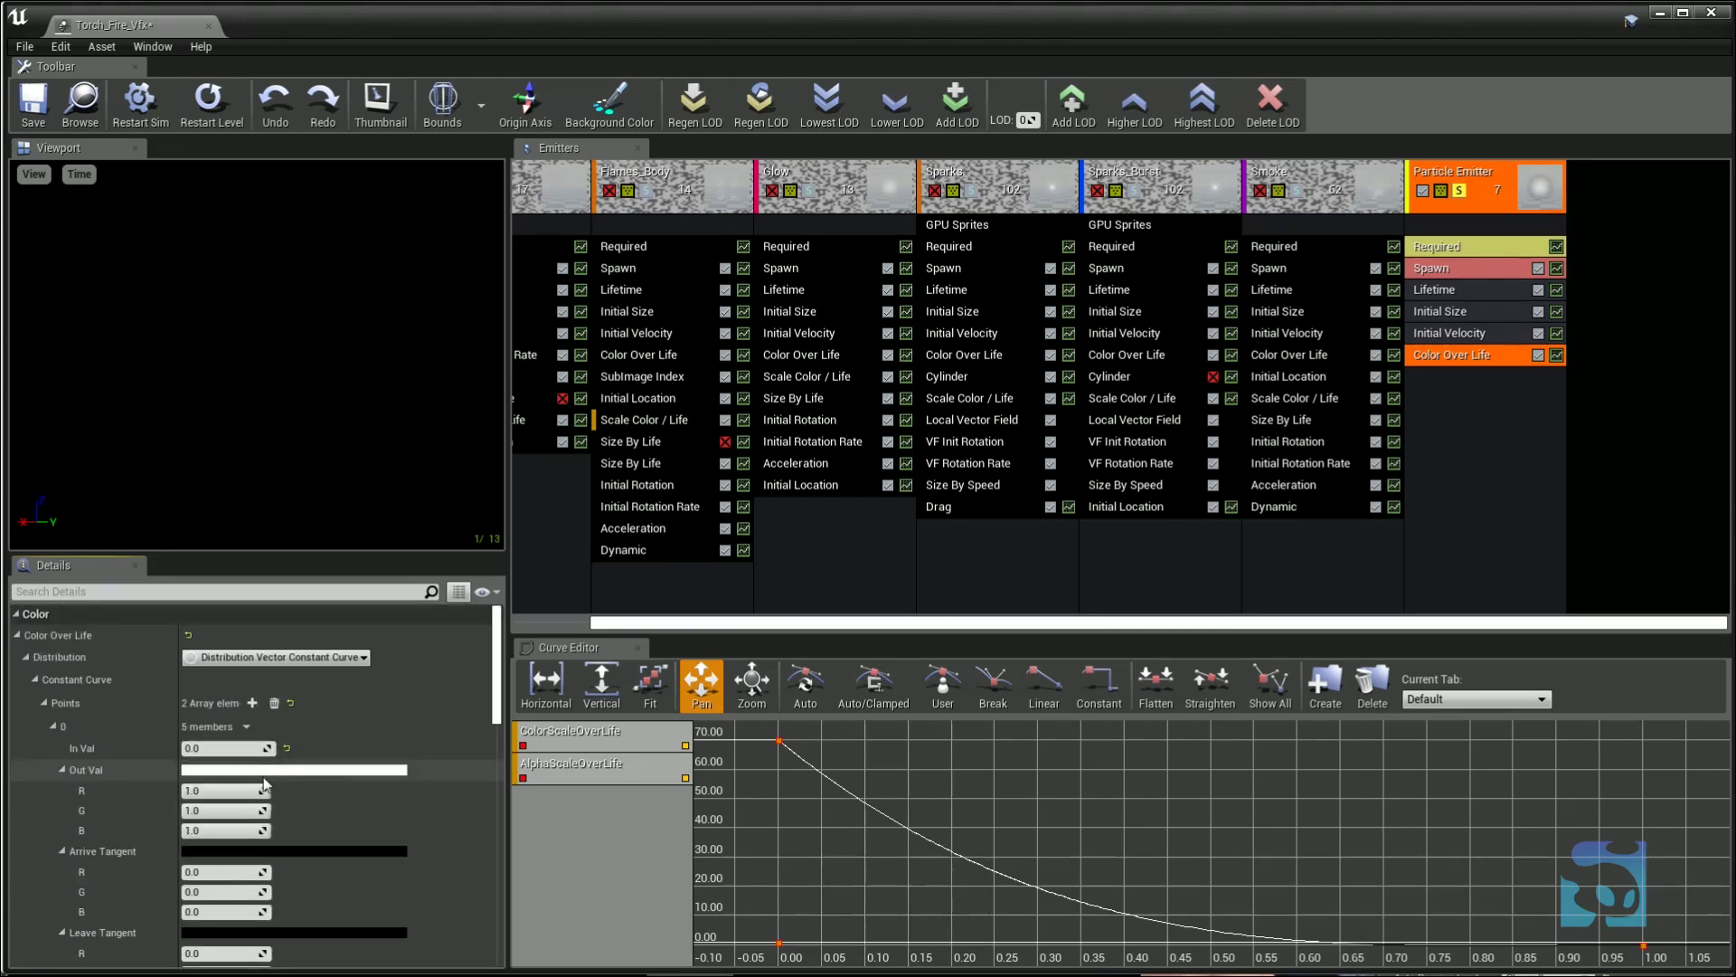
{"action": "scroll", "coordinate": [72, 732], "scroll_direction": "down", "scroll_amount": 2}
{"action": "left_click", "coordinate": [61, 764]}
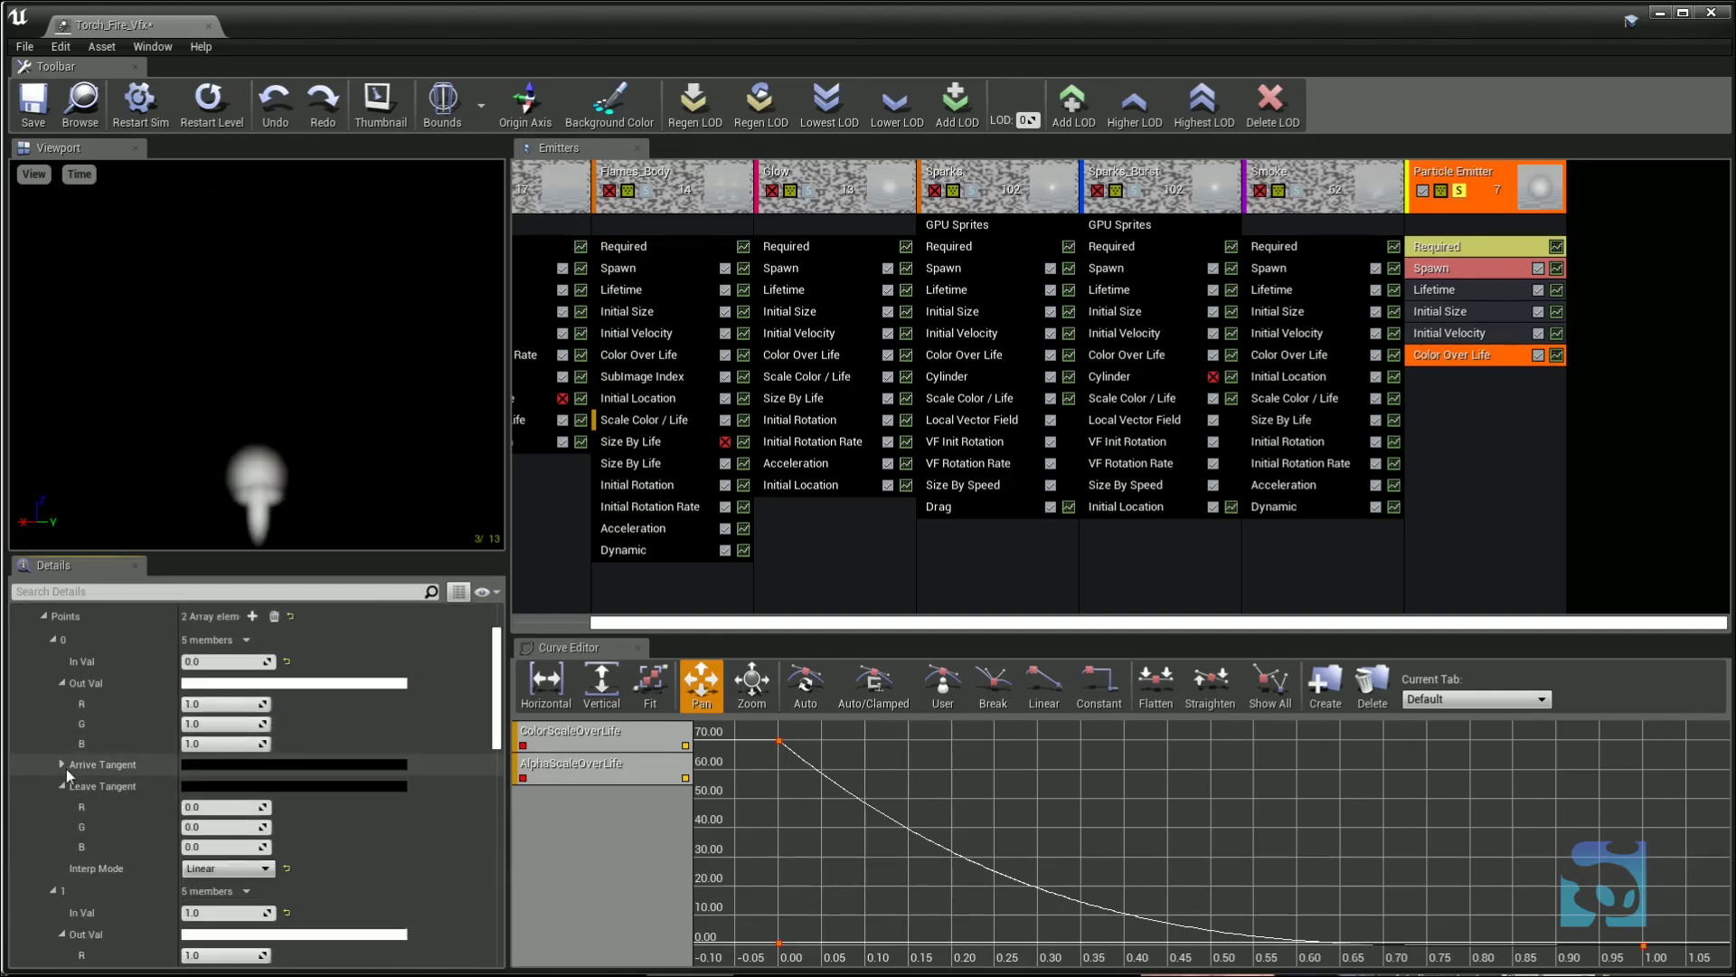
{"action": "left_click", "coordinate": [61, 786]}
{"action": "scroll", "coordinate": [65, 787], "scroll_direction": "down", "scroll_amount": 3}
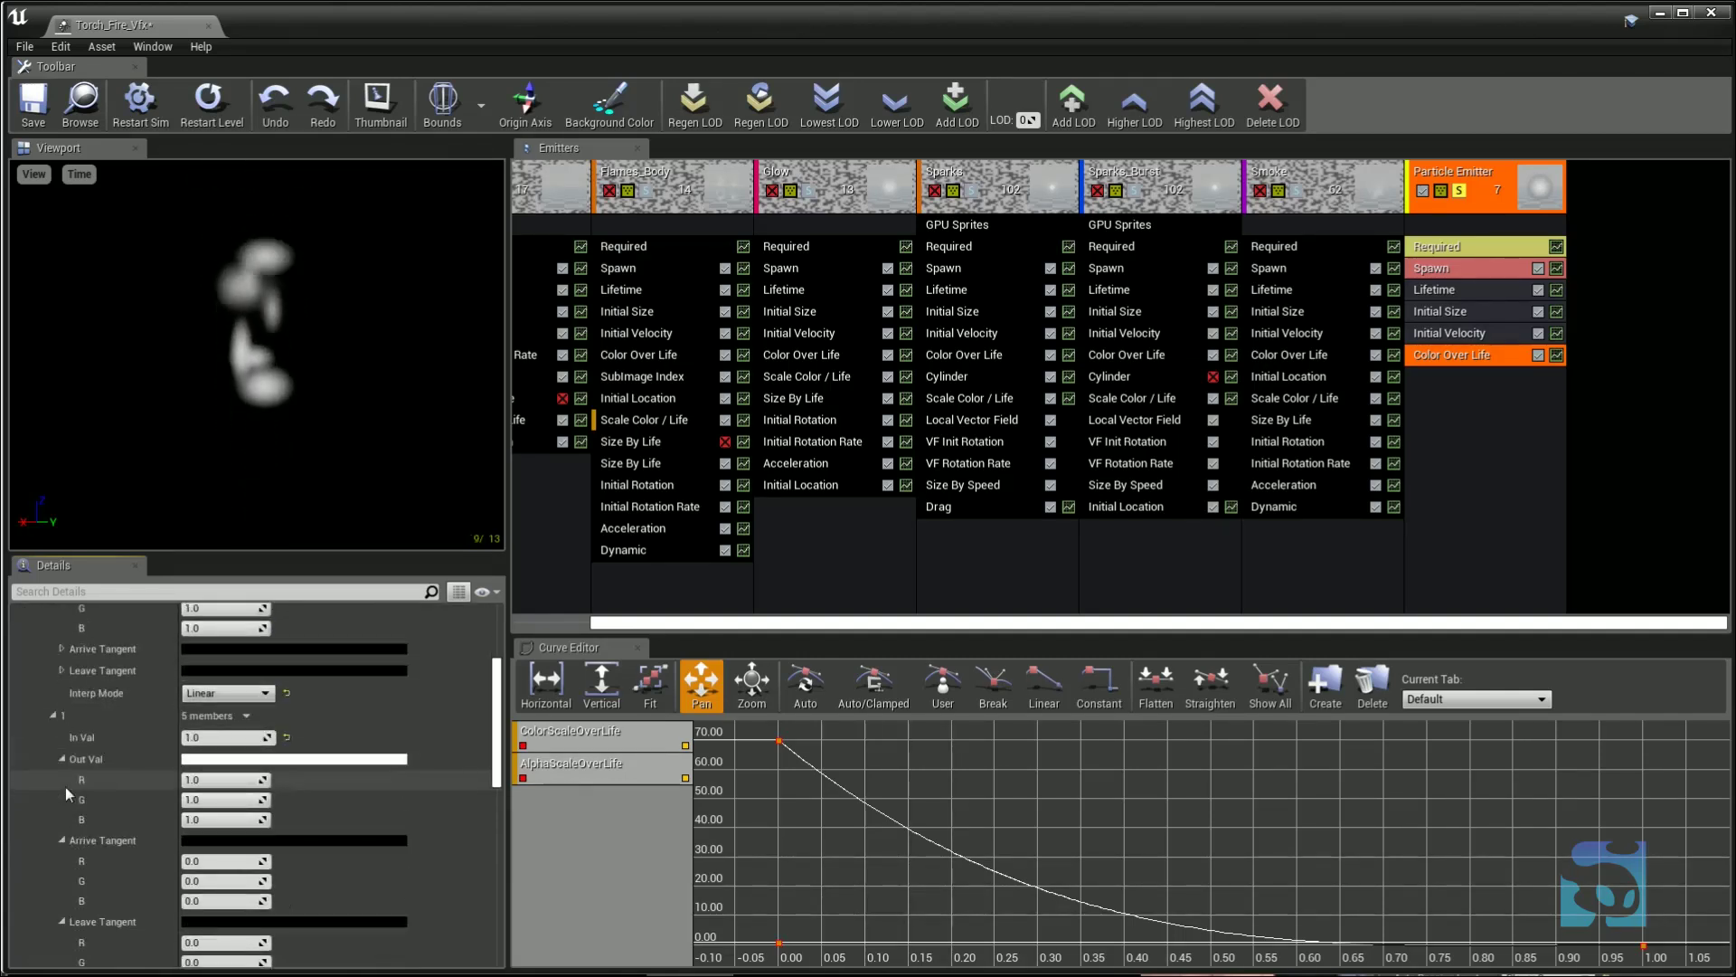
{"action": "left_click", "coordinate": [62, 840]}
{"action": "left_click", "coordinate": [63, 861]}
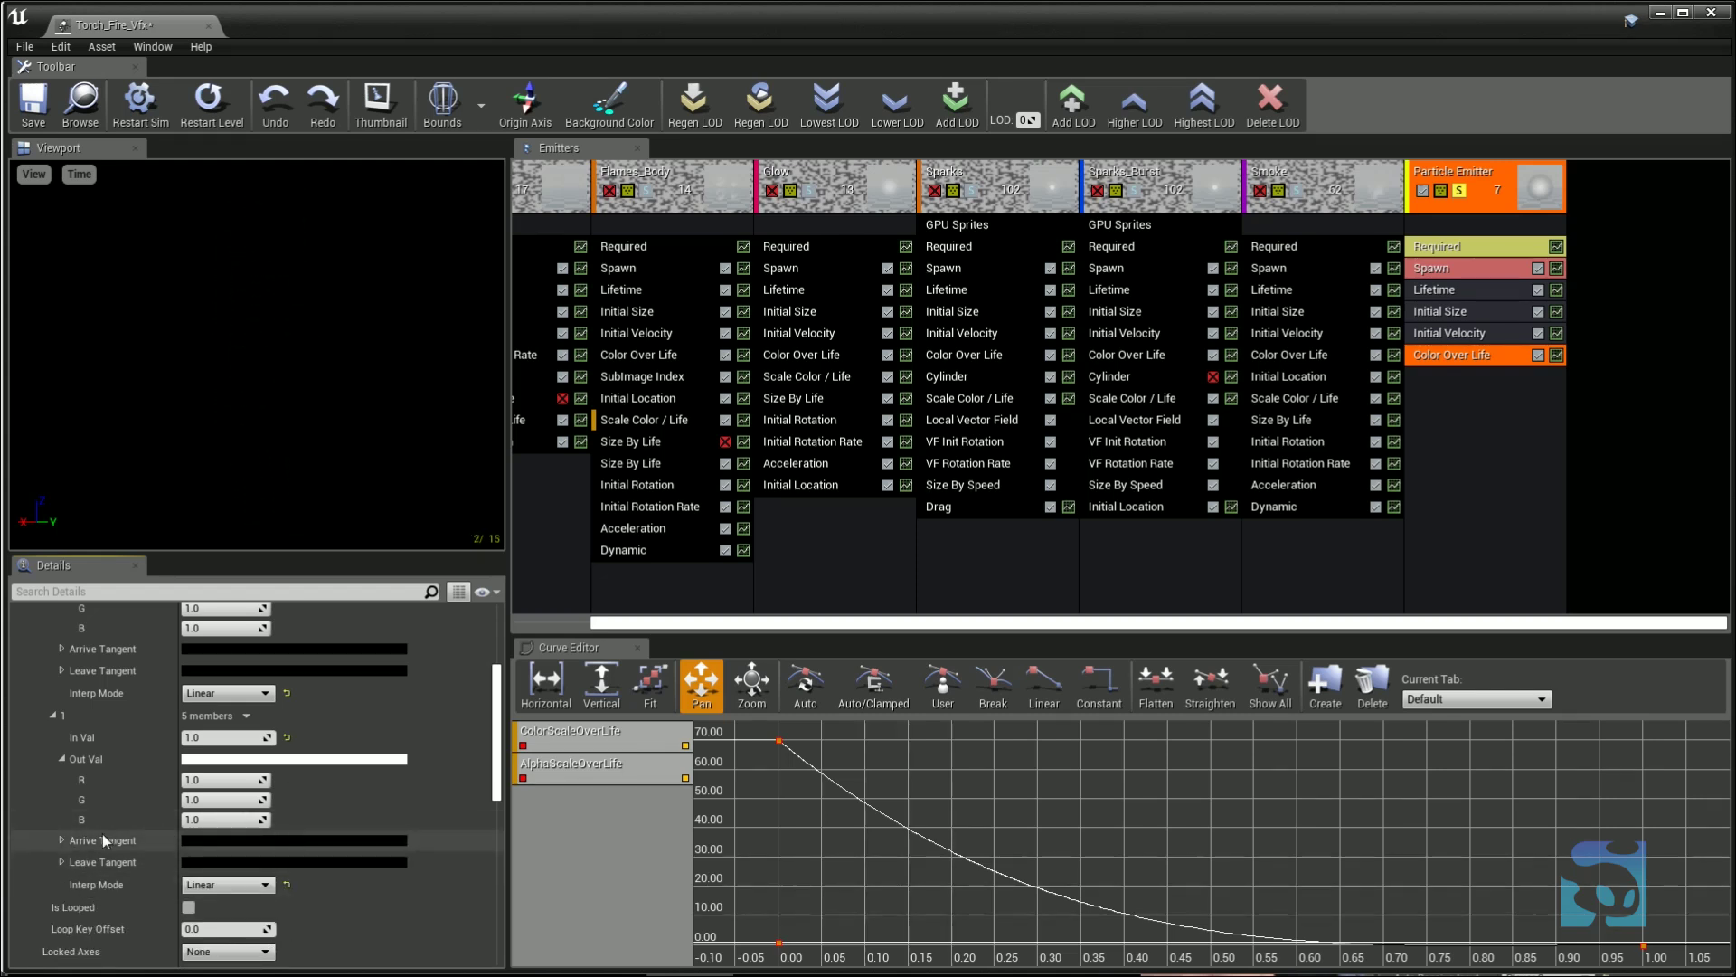
{"action": "scroll", "coordinate": [101, 834], "scroll_direction": "up", "scroll_amount": 2}
{"action": "scroll", "coordinate": [105, 857], "scroll_direction": "up", "scroll_amount": 5}
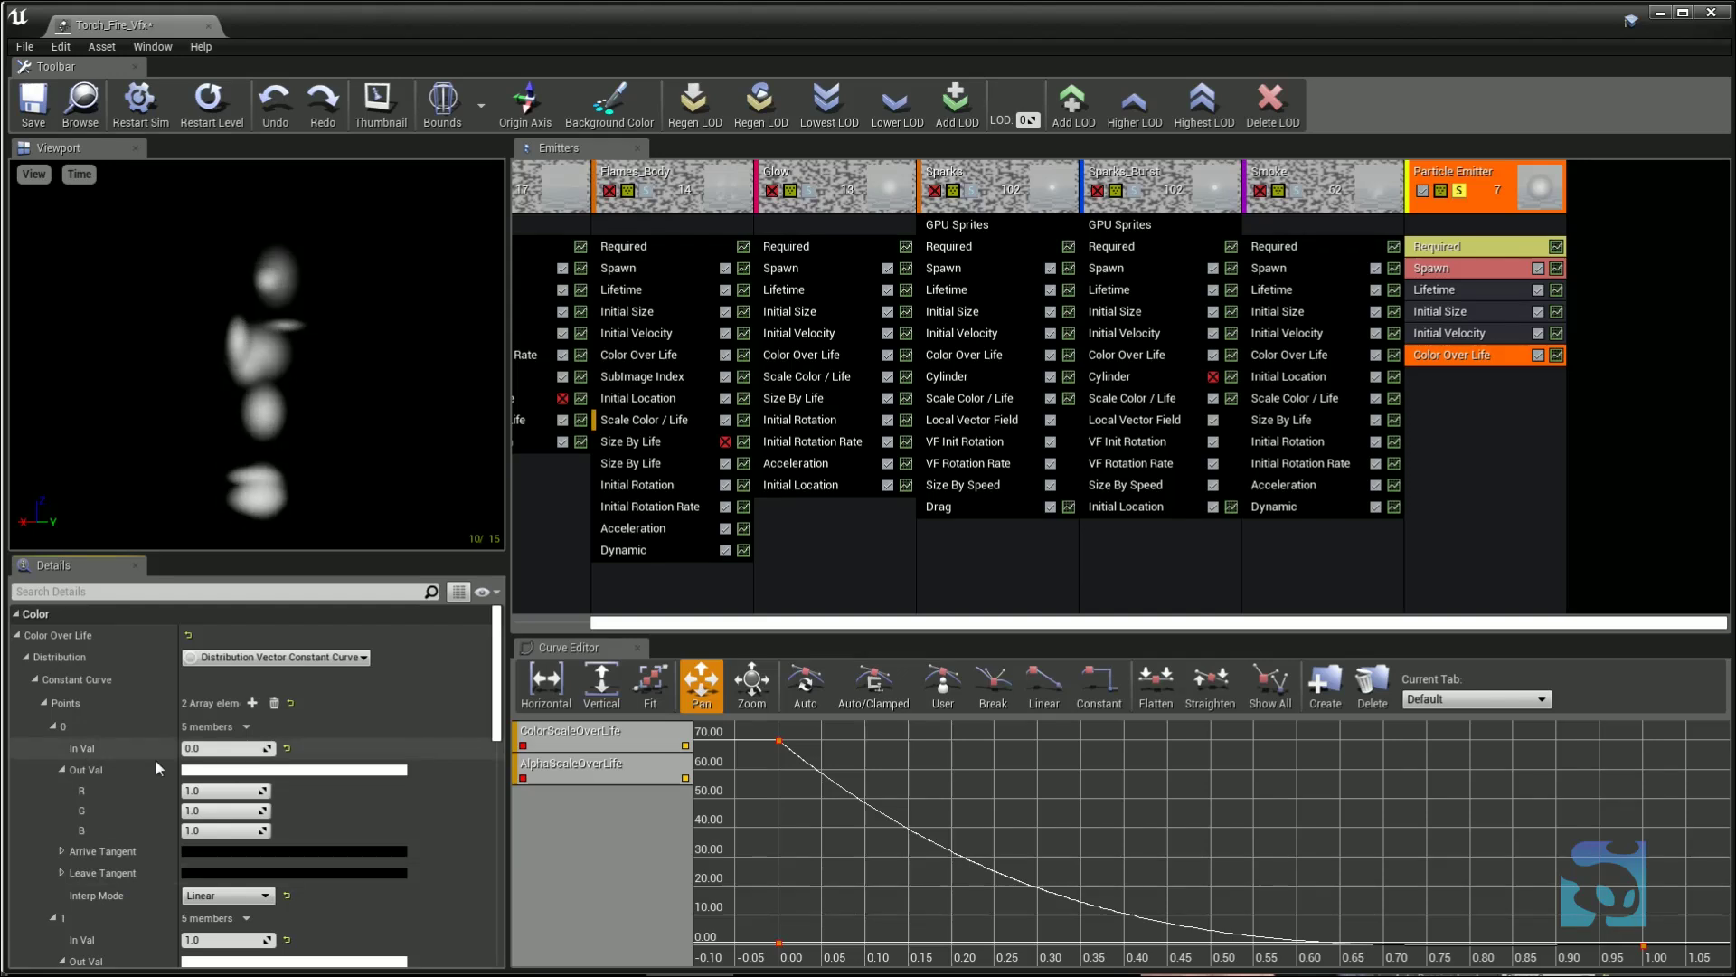
- Set the Out Val colour of Color Over Life point 0 to pink, about R 1.0, G 0.13, B 0.34
{"action": "left_click", "coordinate": [227, 771]}
{"action": "mouse_move", "coordinate": [373, 765]}
{"action": "left_mouse_down"}
{"action": "mouse_move", "coordinate": [387, 774]}
{"action": "mouse_move", "coordinate": [397, 748]}
{"action": "left_mouse_up"}
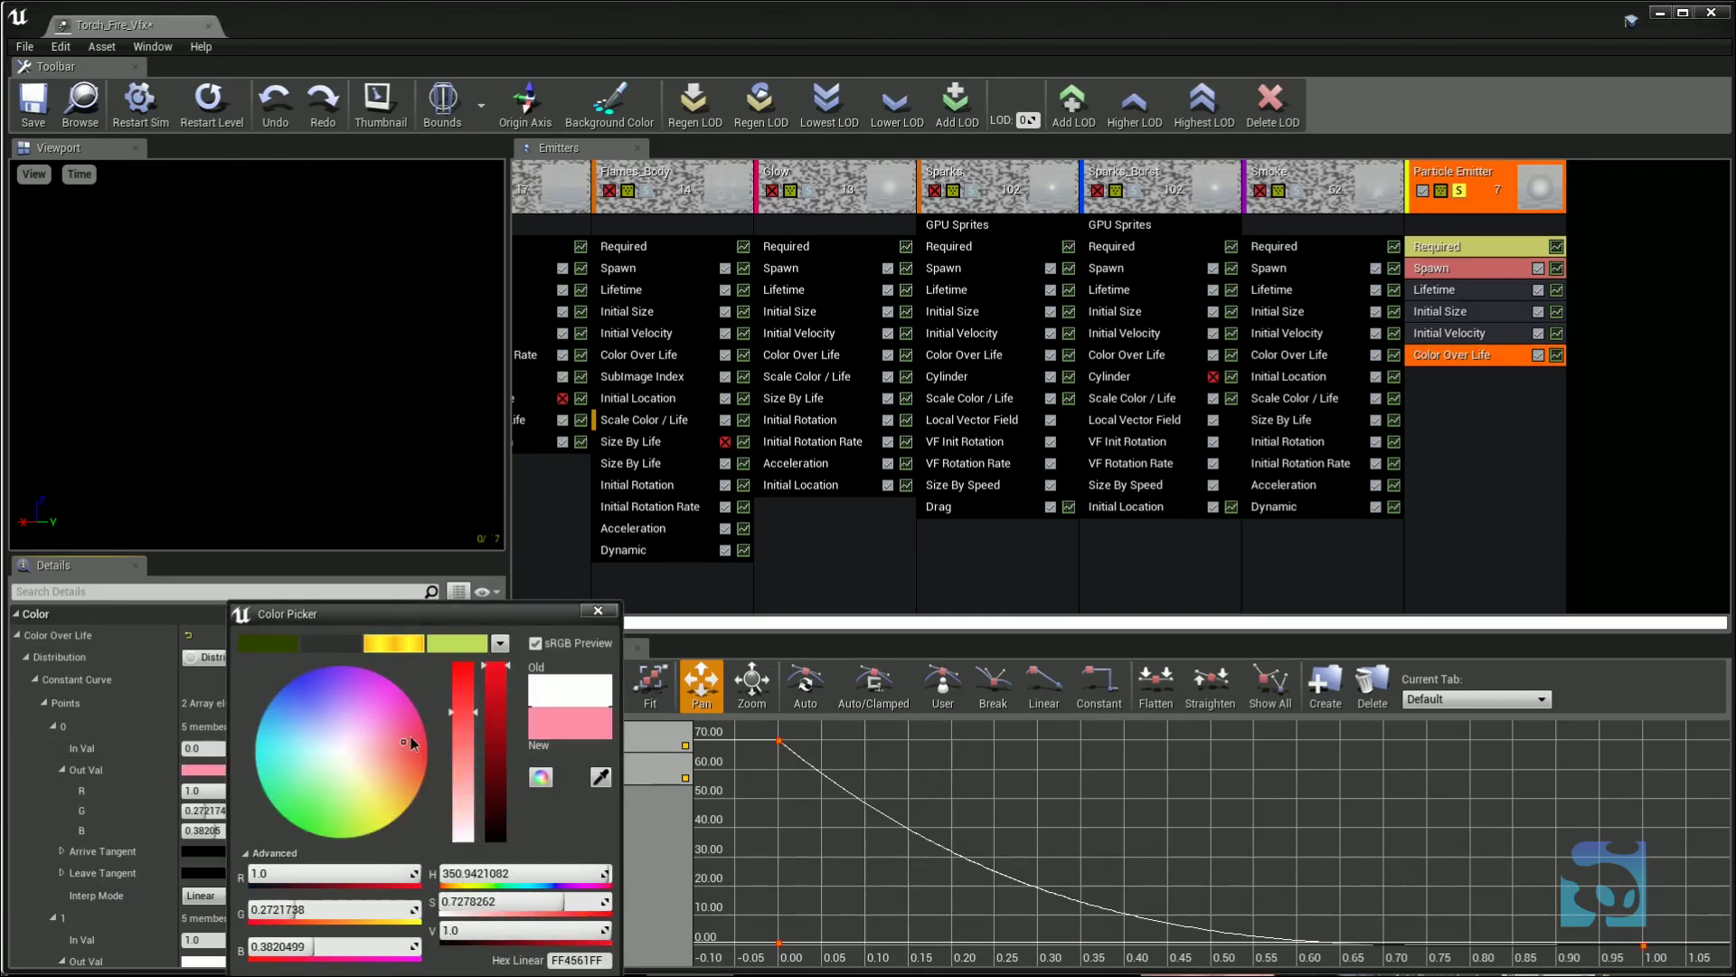
{"action": "left_click", "coordinate": [414, 734]}
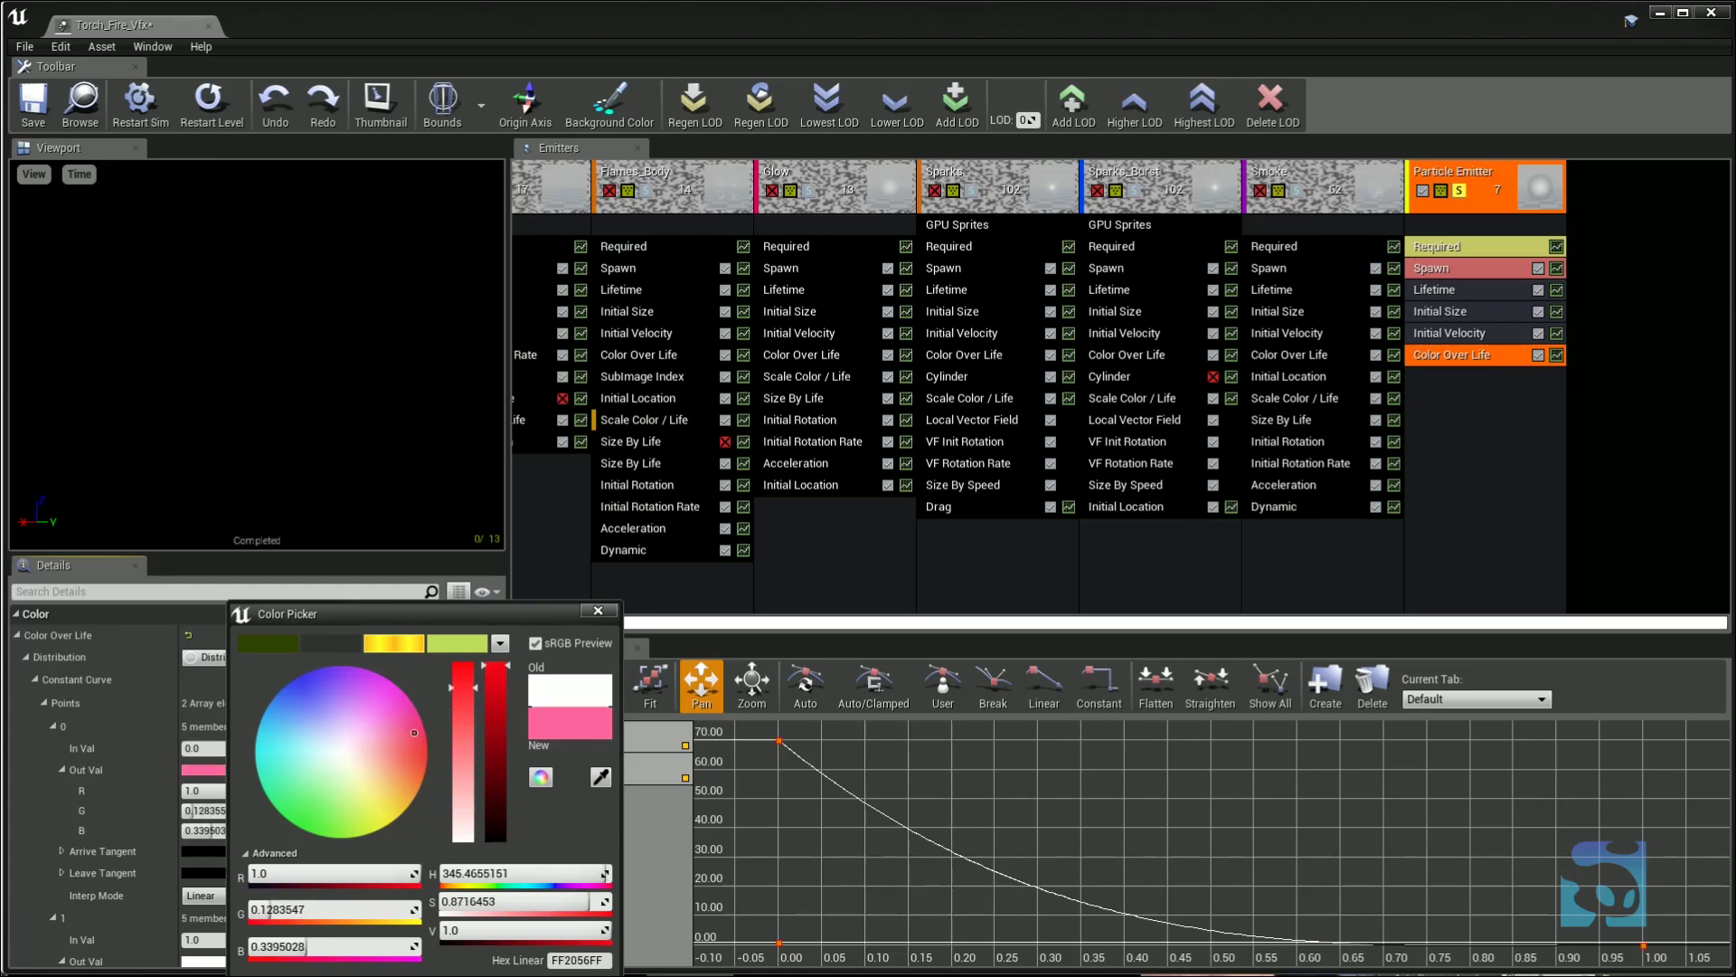
{"action": "left_click", "coordinate": [495, 975]}
- Change the Out Val colour of Color Over Life point 0 to red 10 and green 2
{"action": "scroll", "coordinate": [342, 803], "scroll_direction": "down", "scroll_amount": 3}
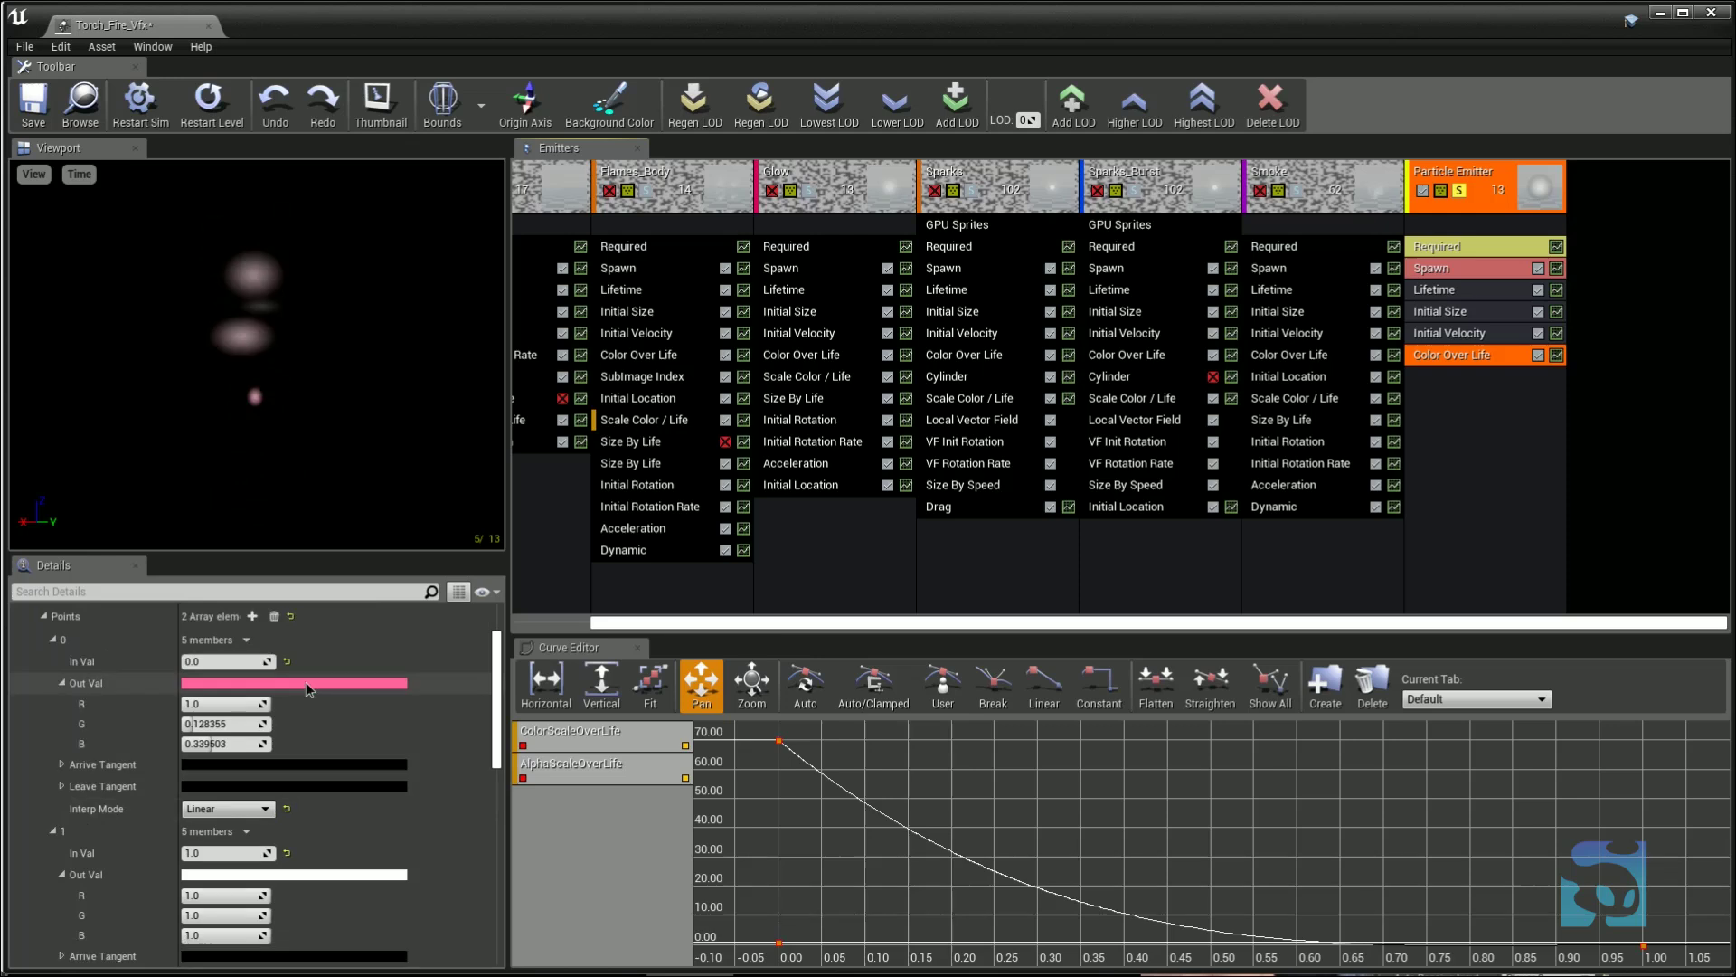
{"action": "left_click", "coordinate": [306, 683]}
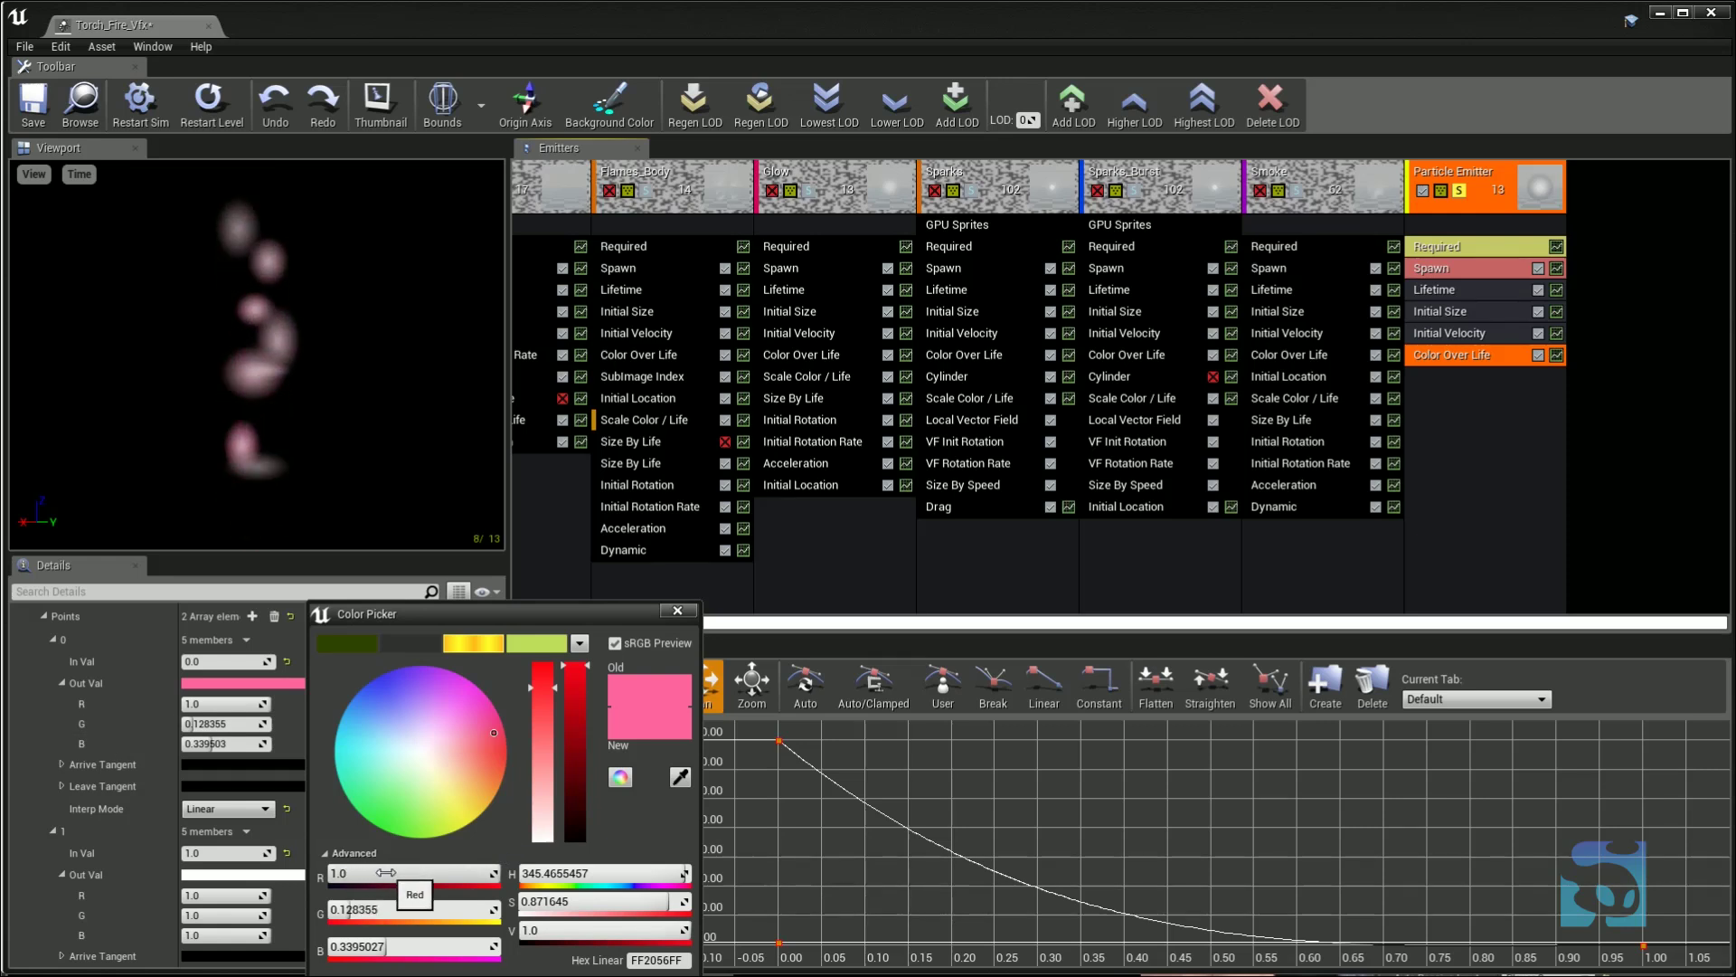
{"action": "type", "text": "10"}
{"action": "key", "text": "Return"}
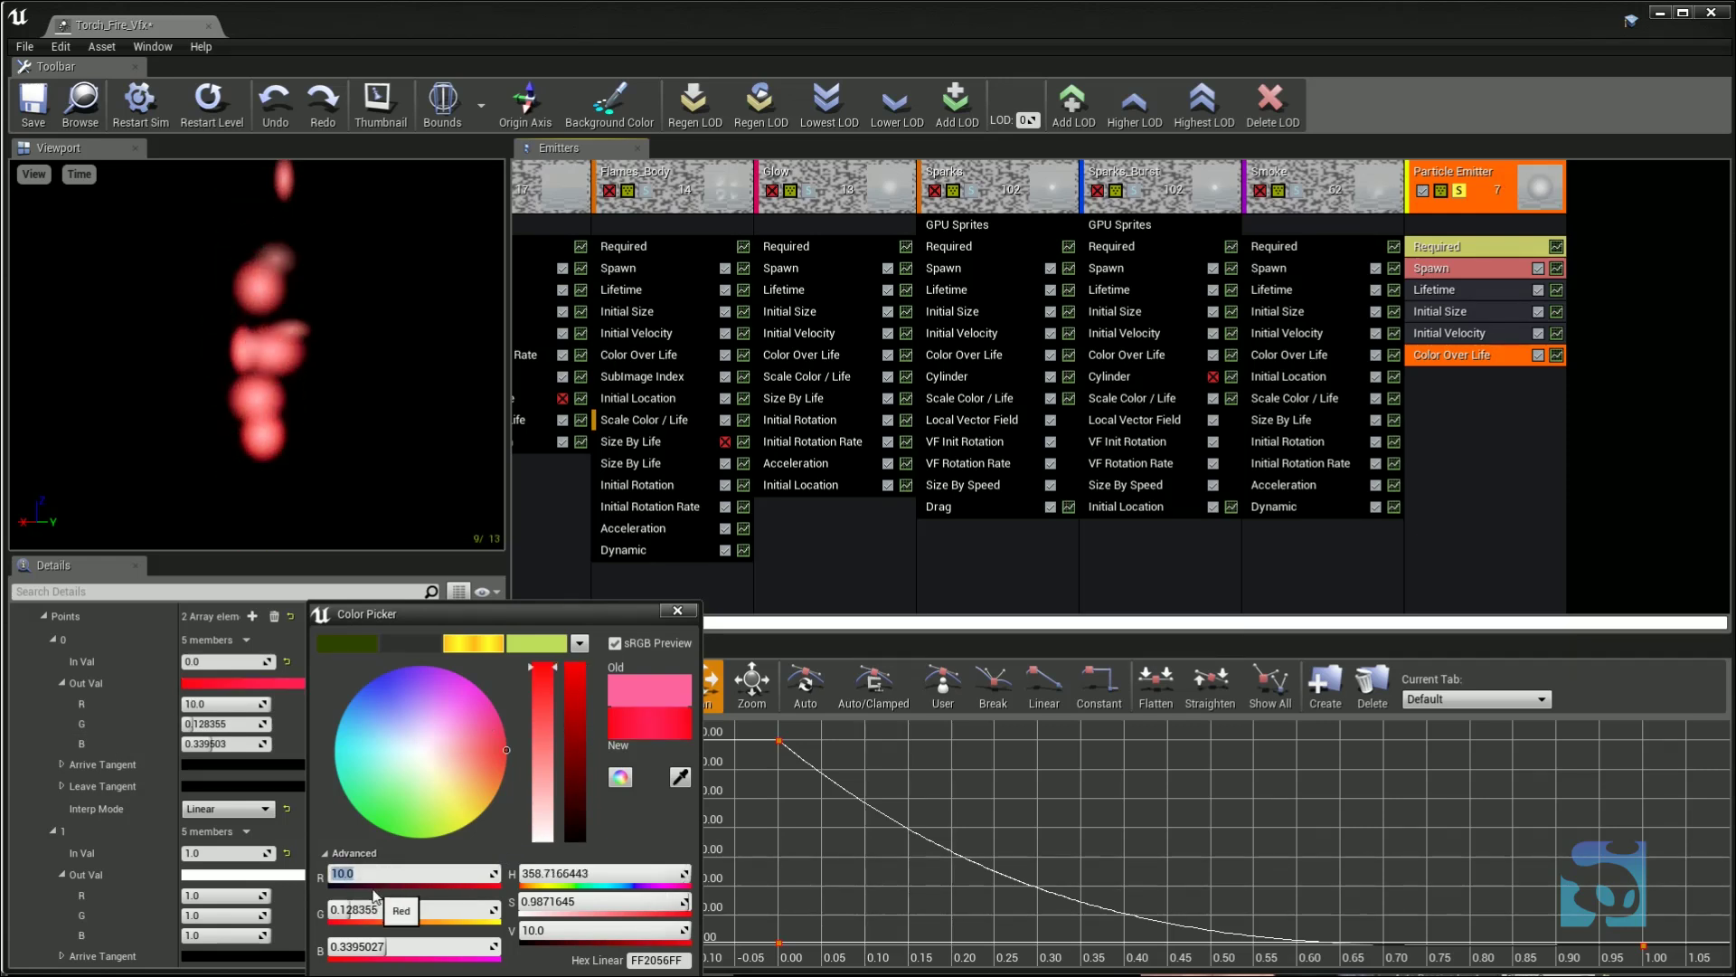
{"action": "left_click", "coordinate": [389, 911]}
{"action": "type", "text": "2"}
{"action": "key", "text": "Return"}
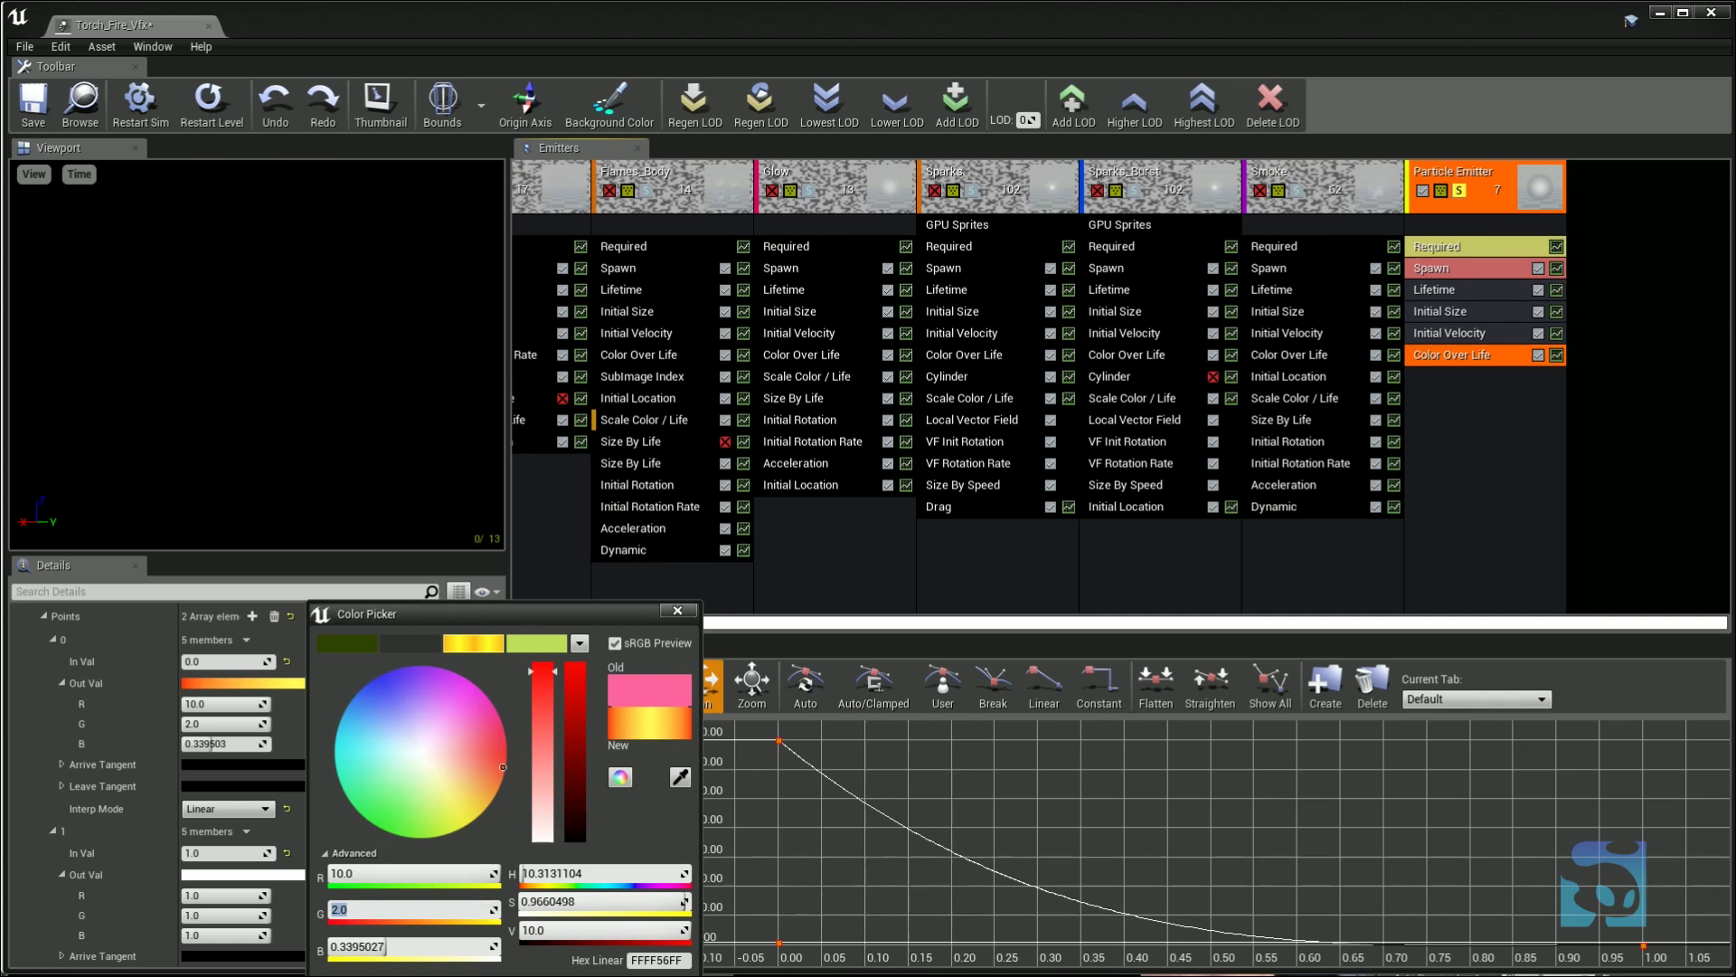
{"action": "left_click", "coordinate": [578, 975]}
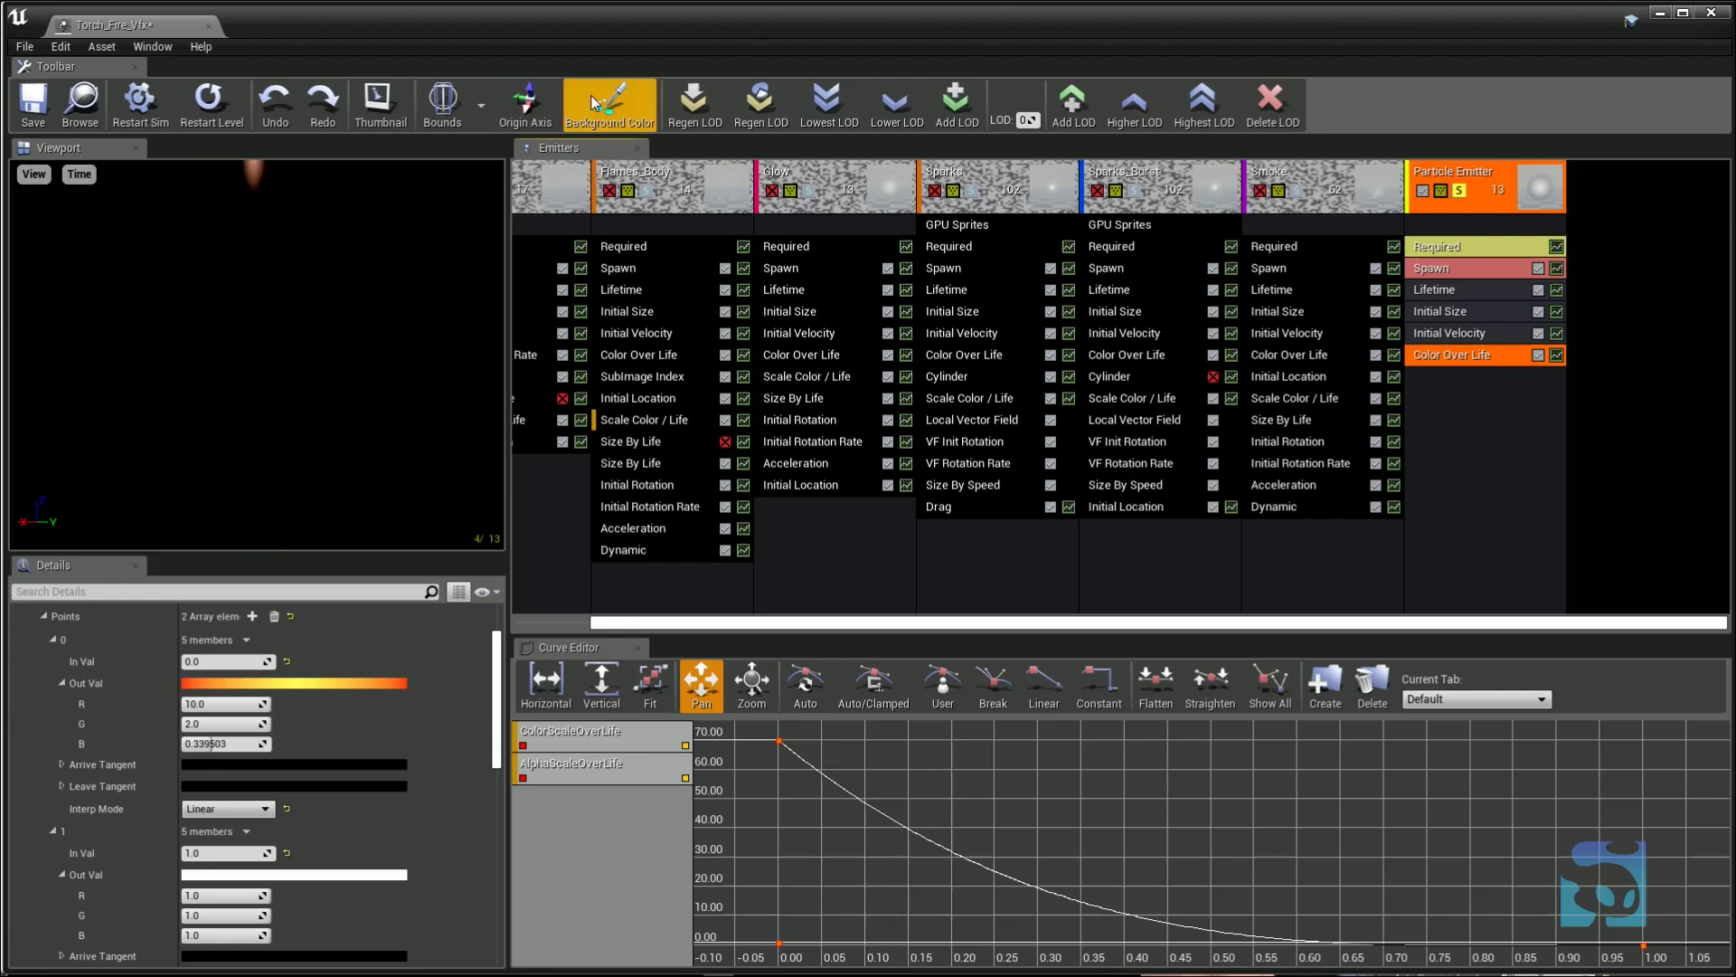
- Change the preview viewport's background color to a dark grey with a value of about 0.13
{"action": "left_click", "coordinate": [618, 101]}
{"action": "left_click_drag", "start_coordinate": [884, 265], "coordinate": [909, 310]}
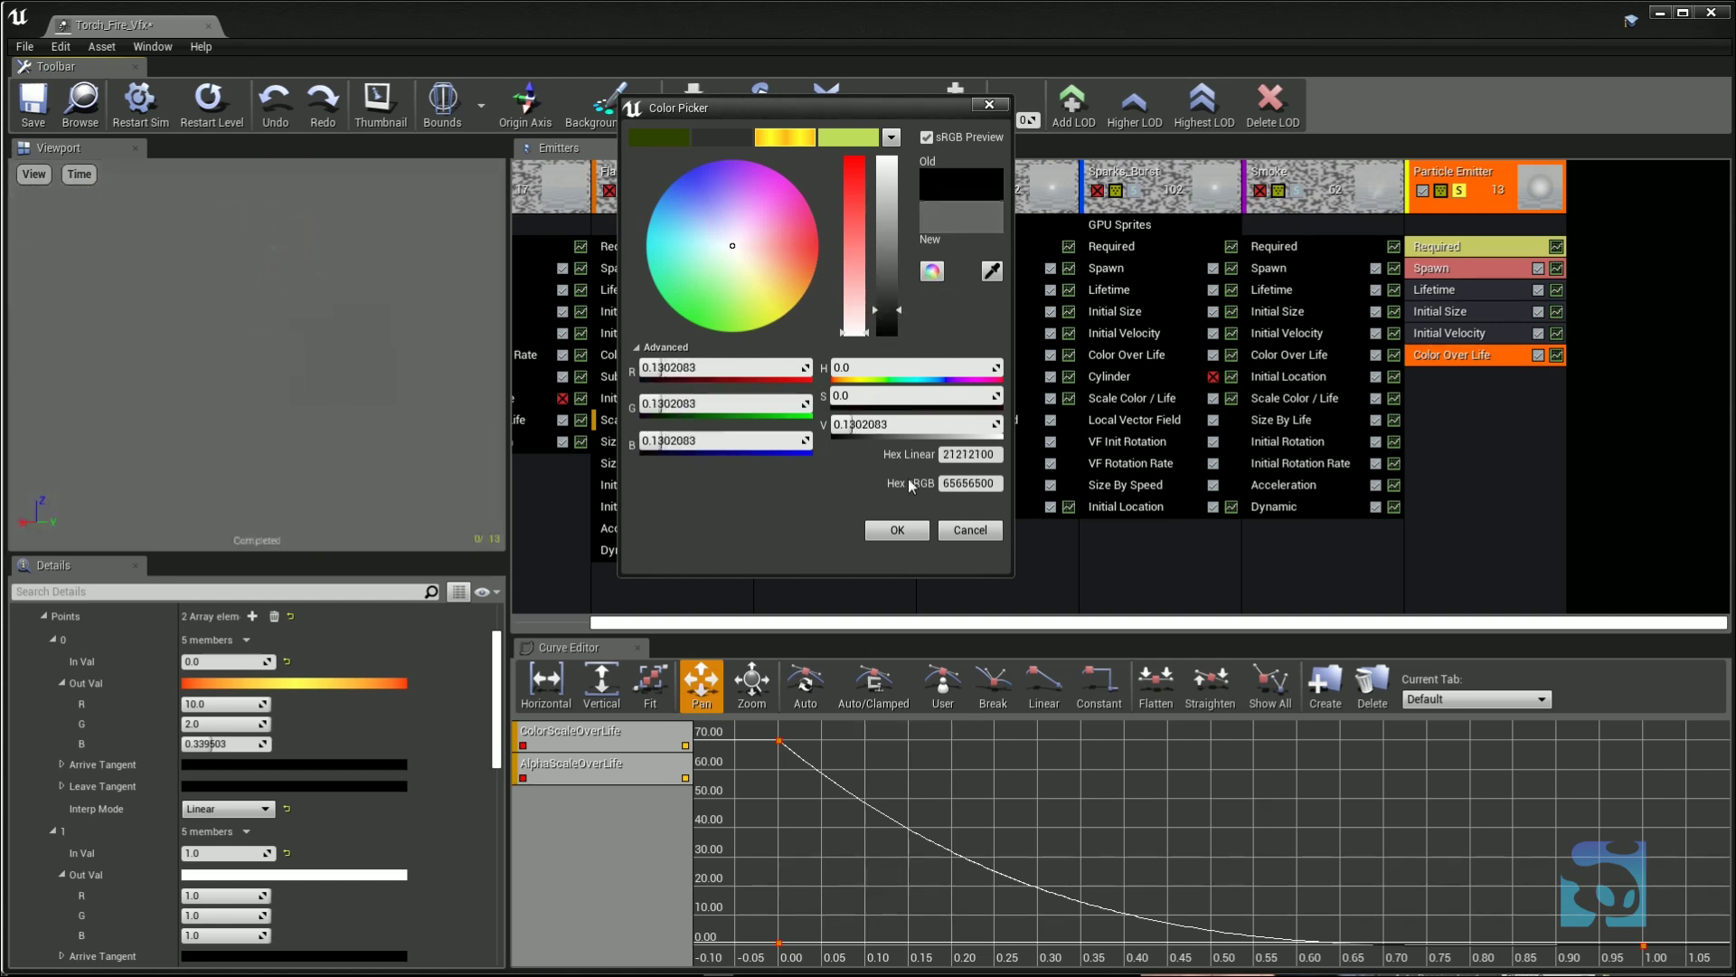
{"action": "left_click", "coordinate": [894, 533]}
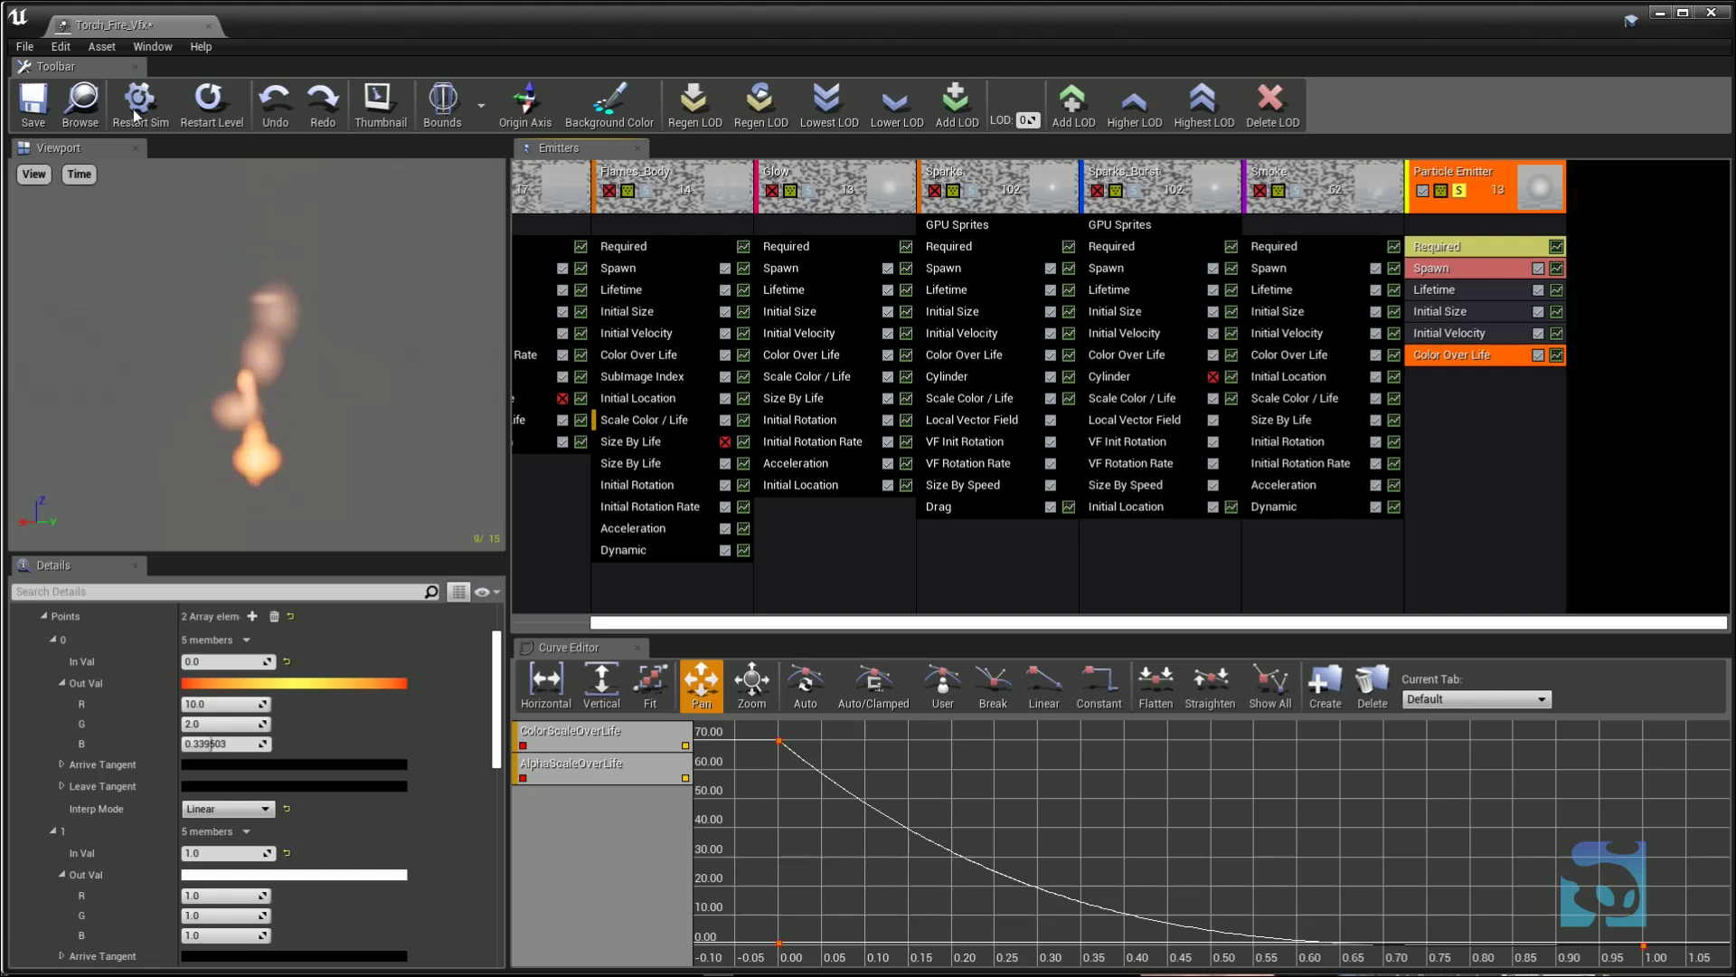
- Save the particle system, then replay its simulation and inspect the effect in the level viewport
{"action": "left_click", "coordinate": [33, 106]}
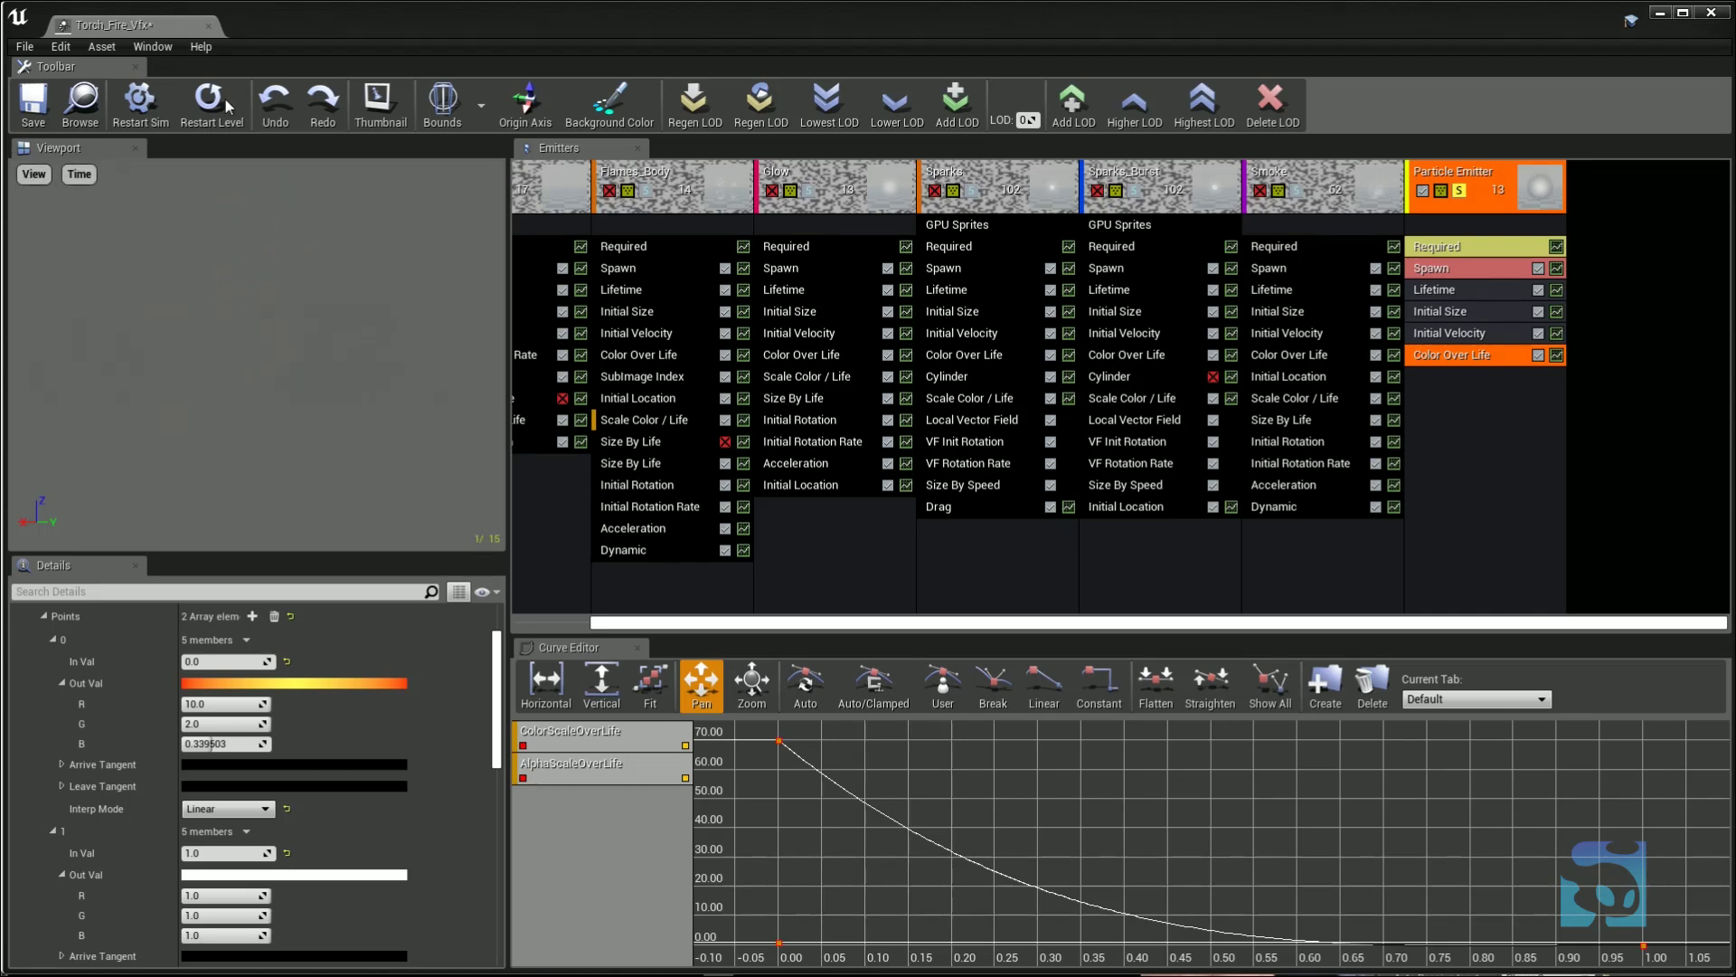
{"action": "left_click", "coordinate": [140, 107]}
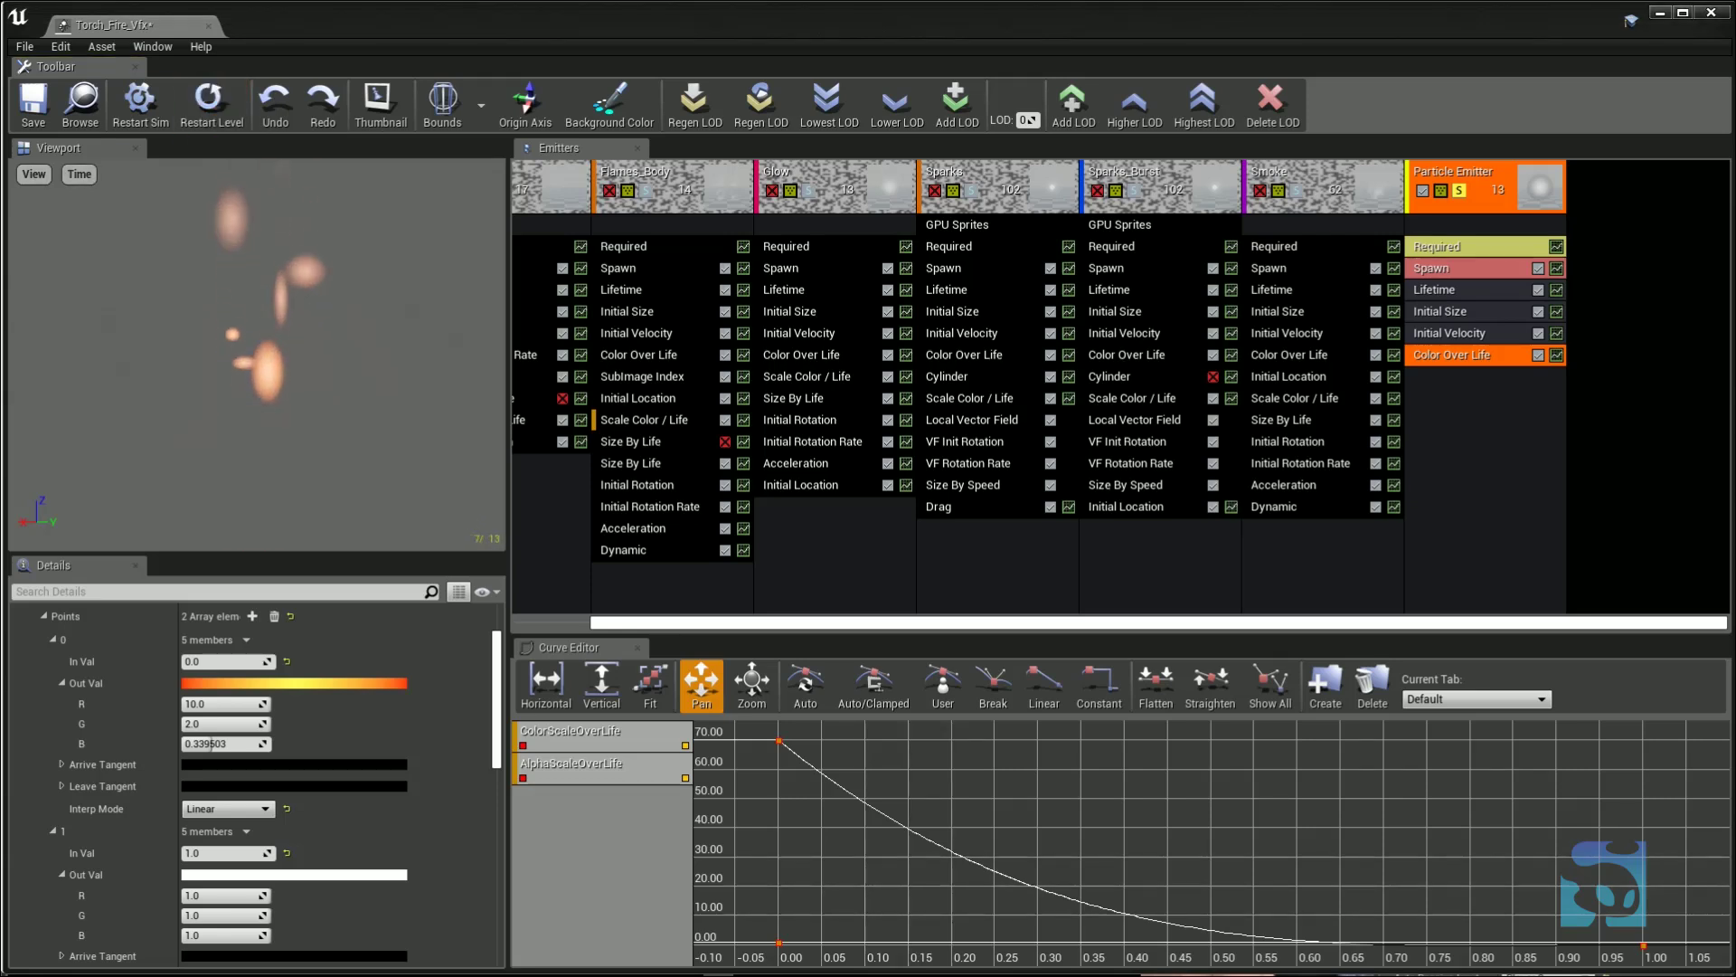
{"action": "left_click", "coordinate": [116, 106]}
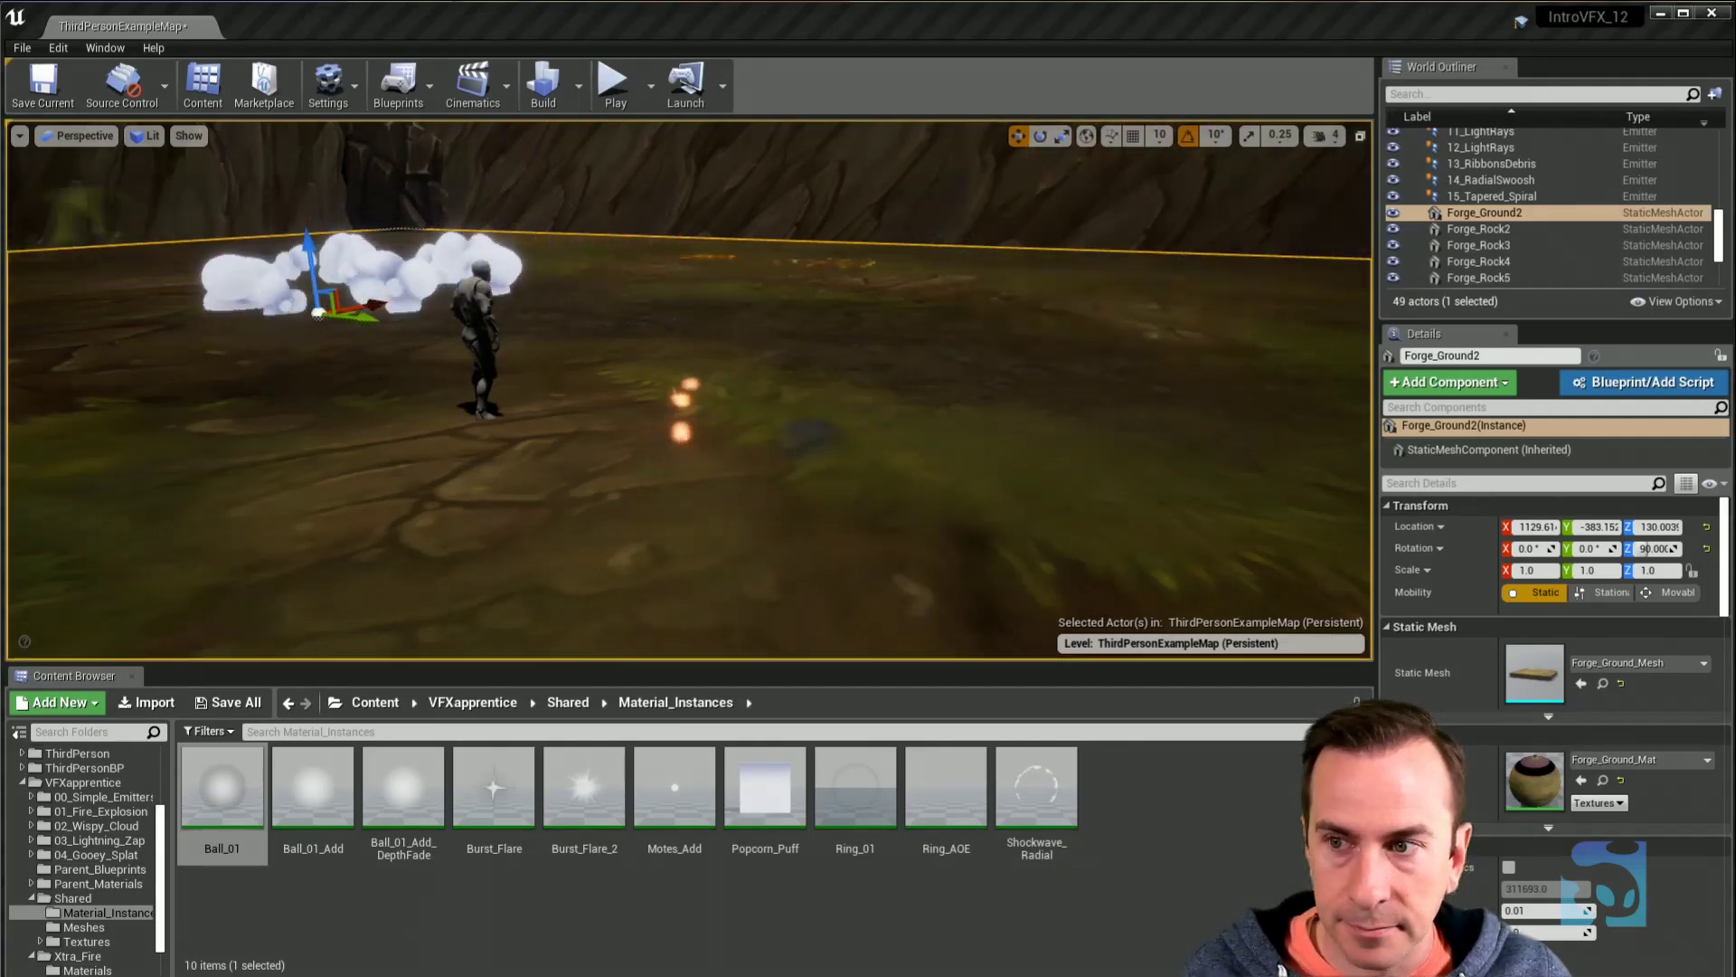
{"action": "right_click_drag", "start_coordinate": [689, 390], "coordinate": [689, 425]}
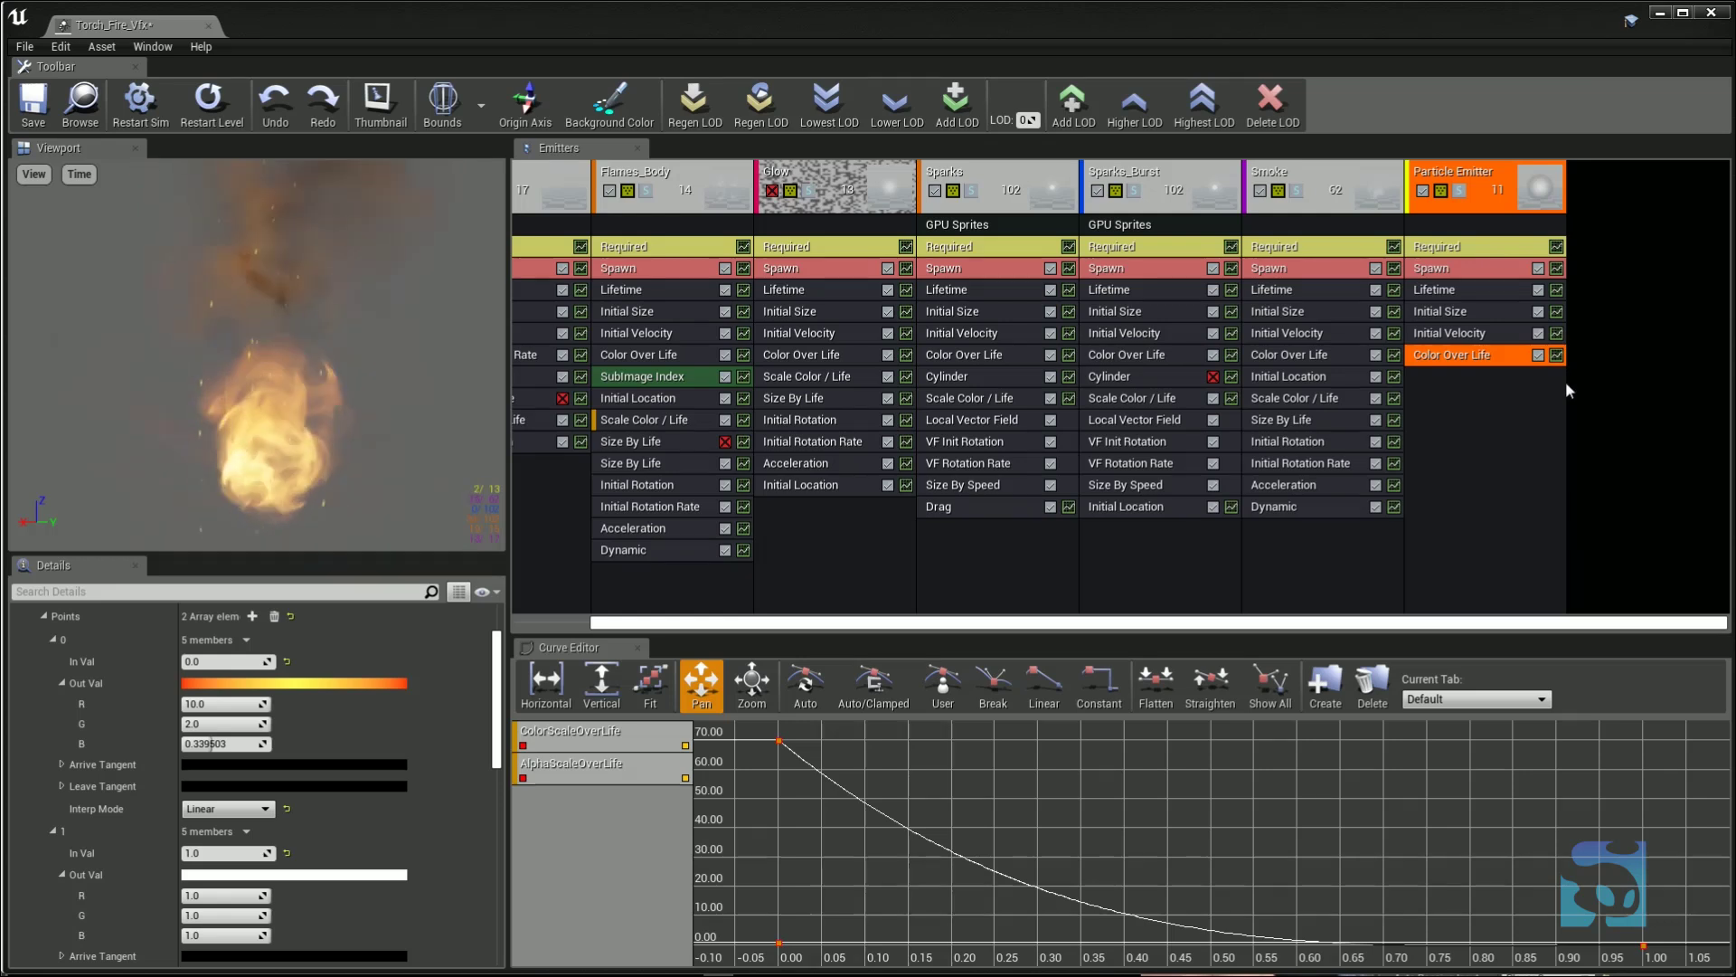
- Disable the new Particle Emitter and review the Velocity, Rotation Rate and other module categories available for it
{"action": "left_click", "coordinate": [1423, 191]}
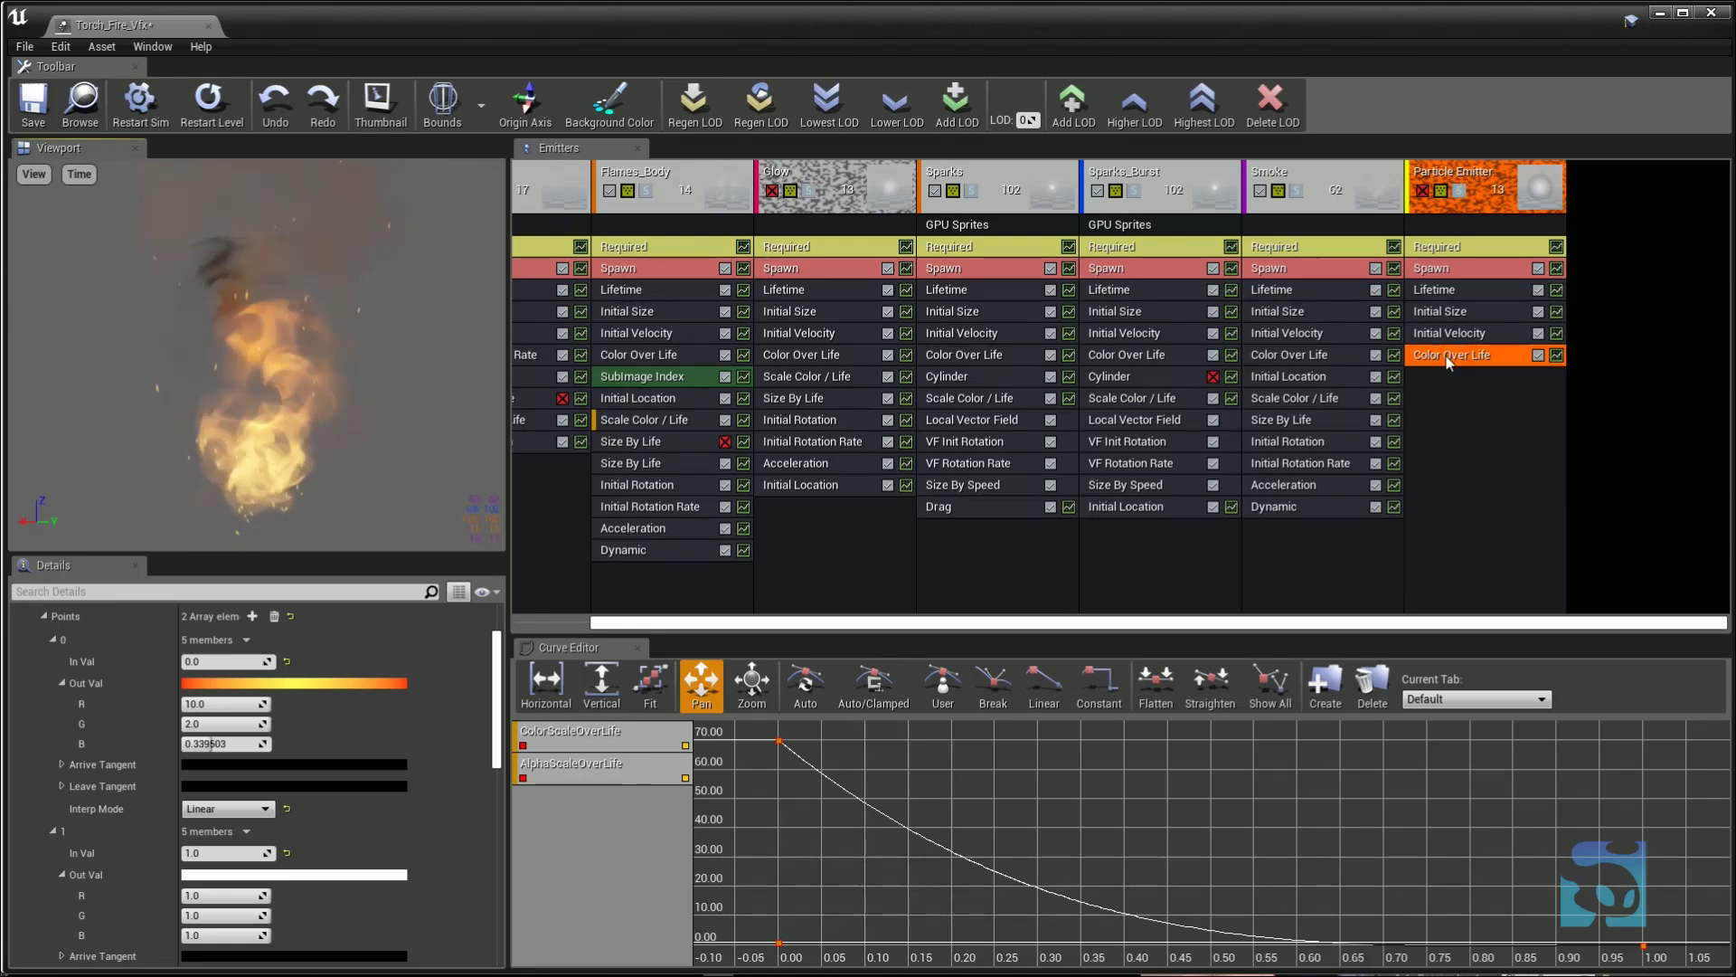
{"action": "right_click", "coordinate": [1430, 394]}
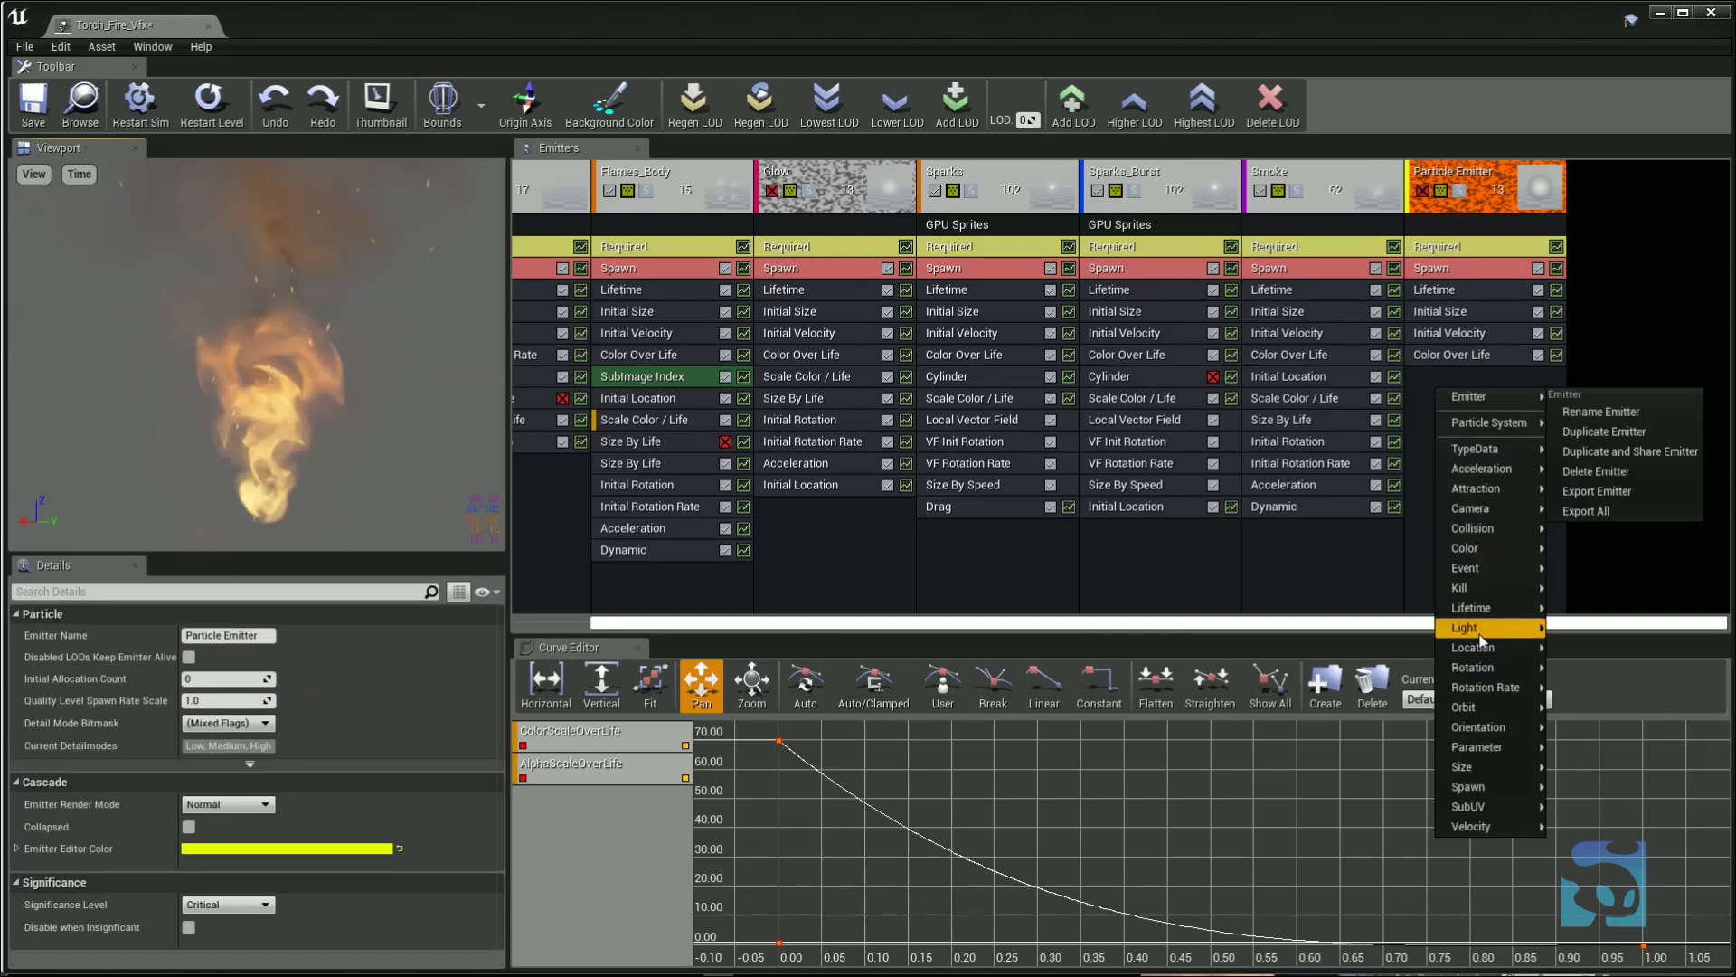
{"action": "mouse_move", "coordinate": [1480, 833]}
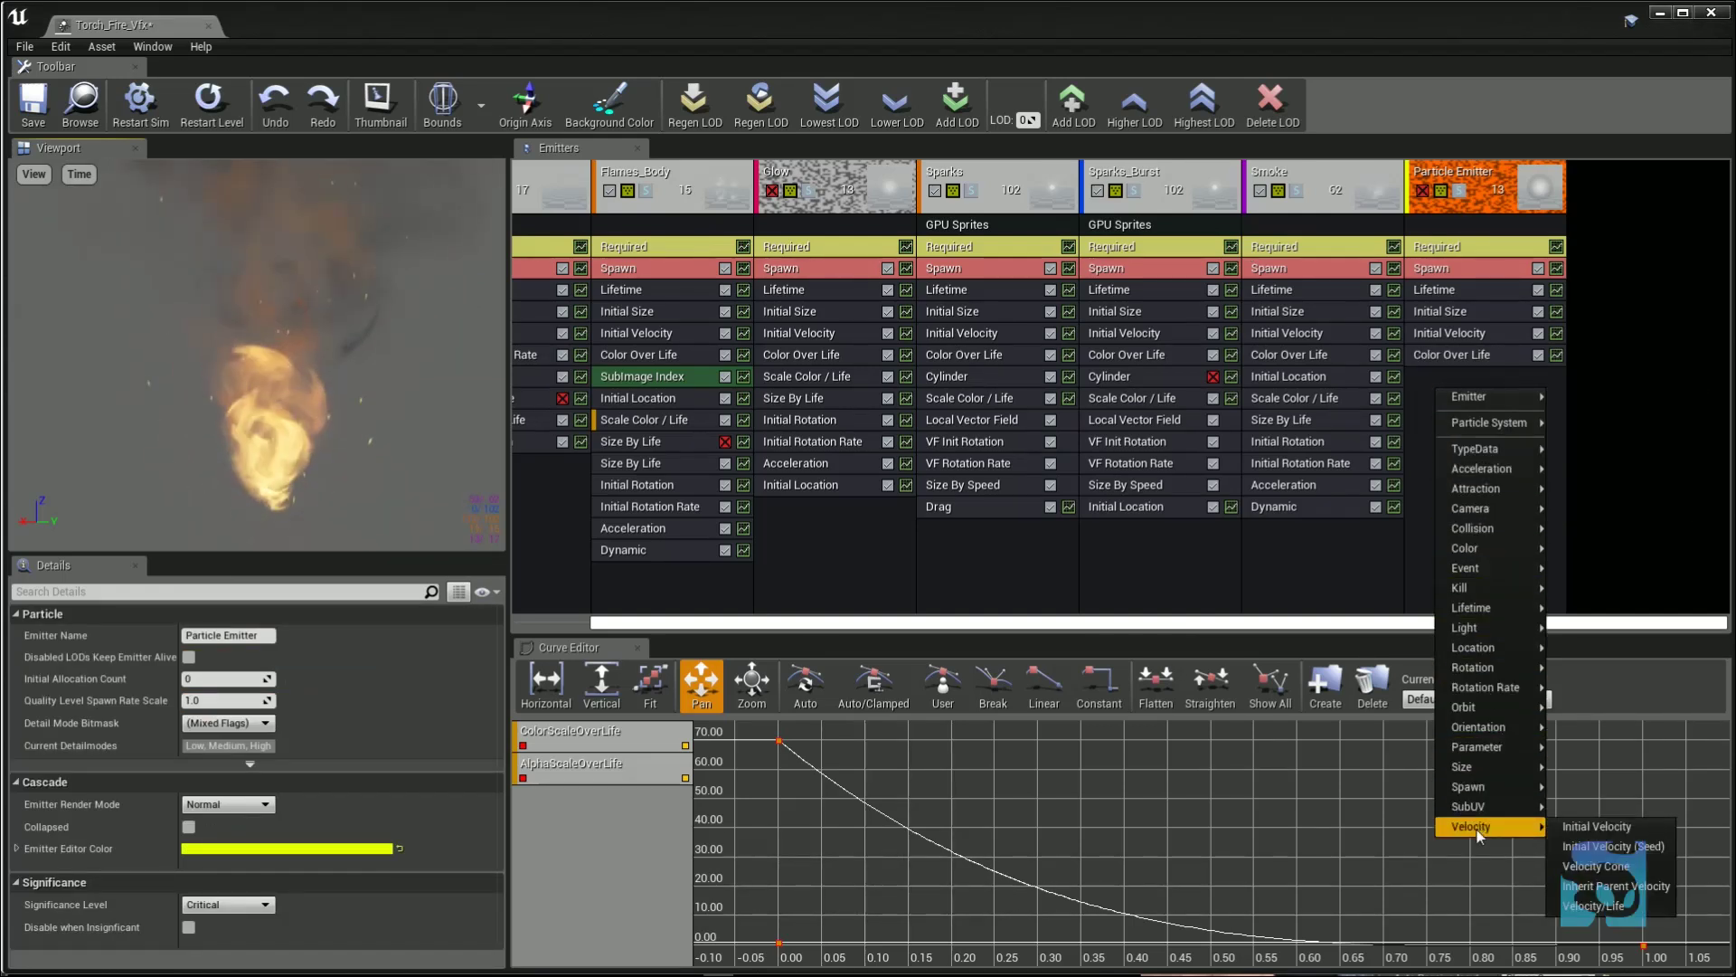
{"action": "mouse_move", "coordinate": [1479, 776]}
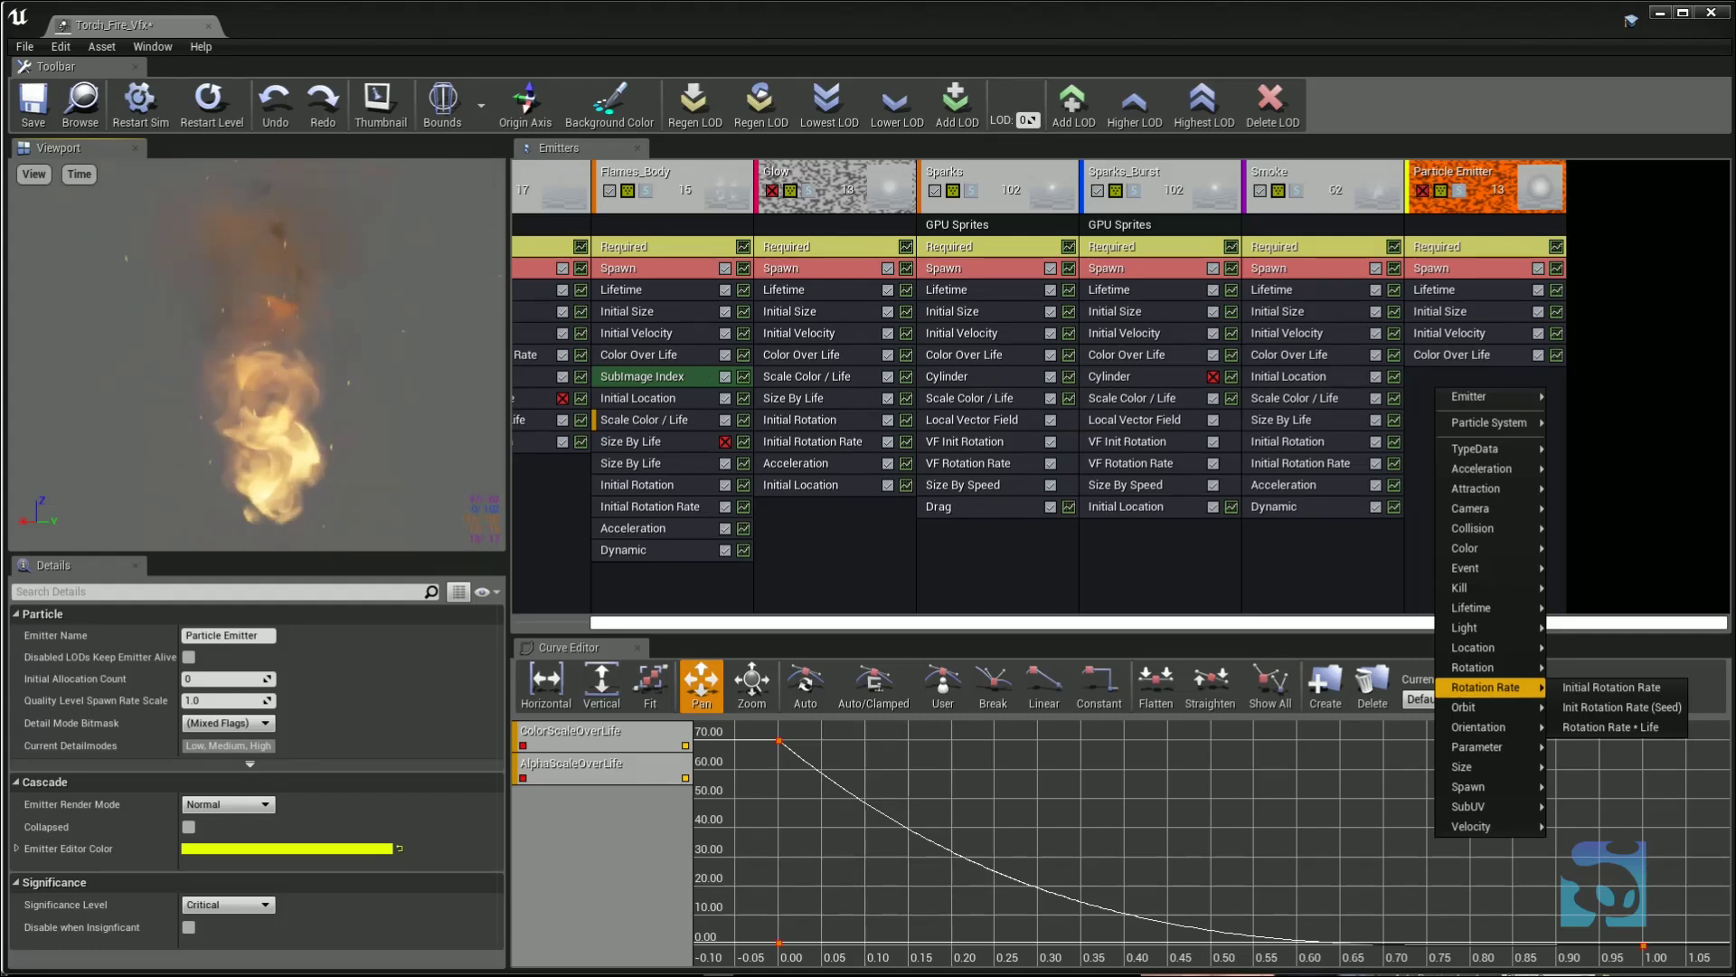
{"action": "left_click", "coordinate": [1681, 529]}
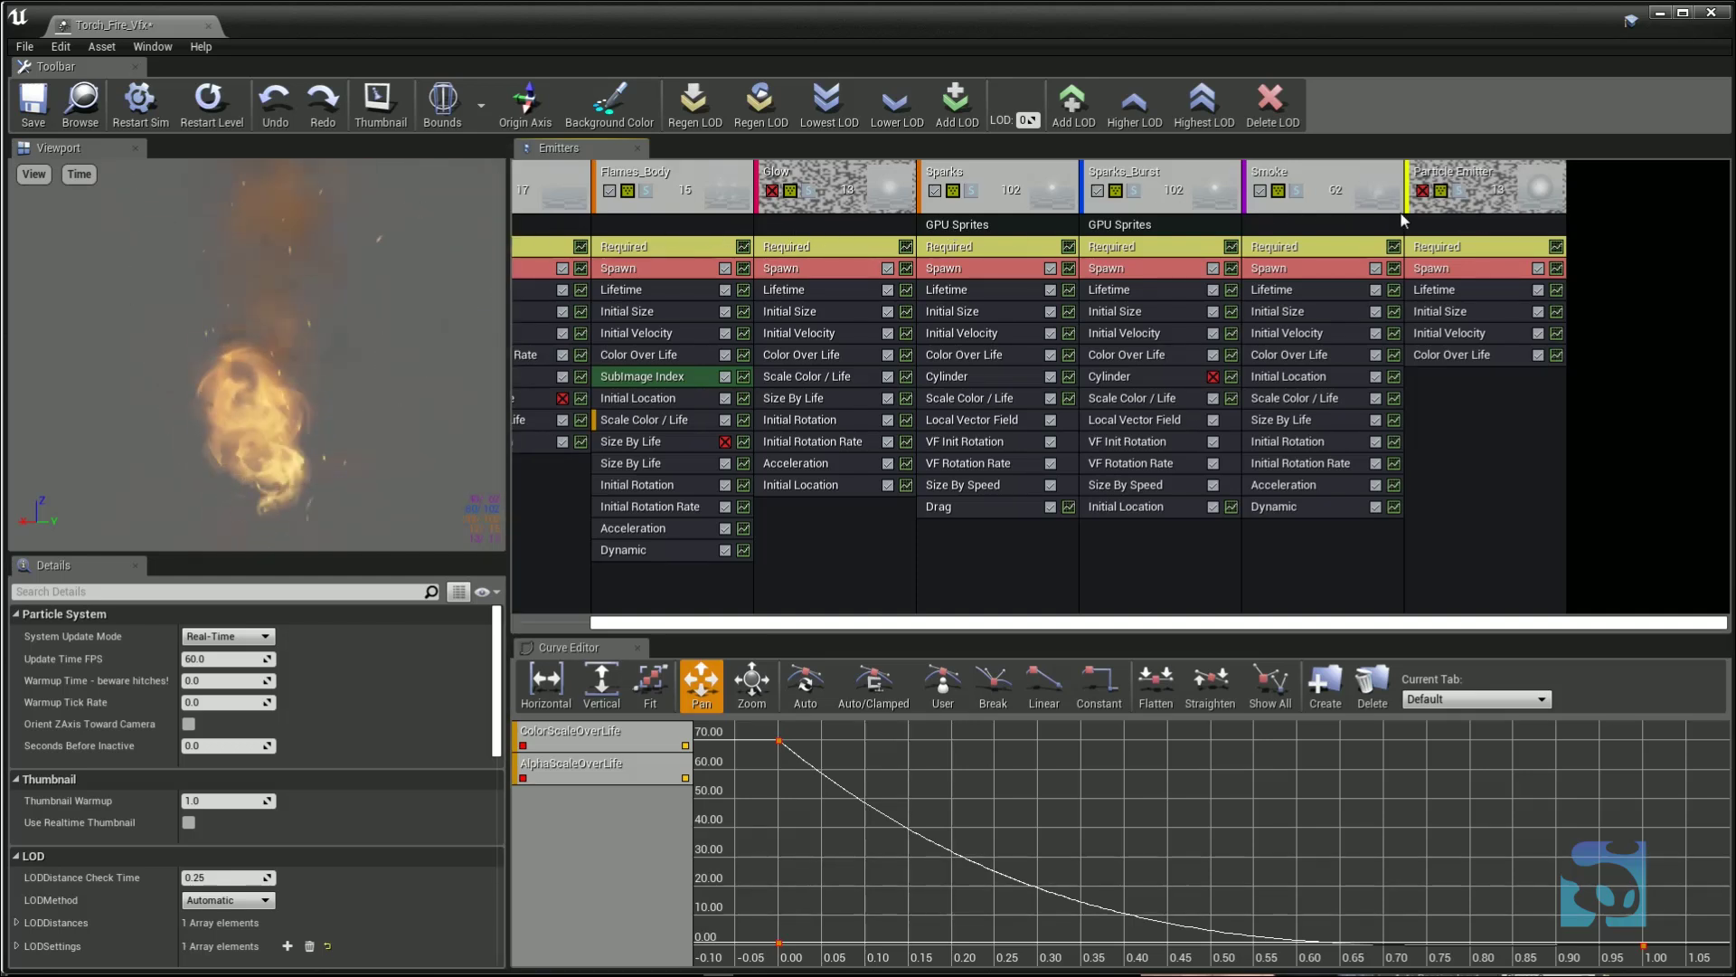
{"action": "right_click", "coordinate": [1467, 385]}
{"action": "mouse_move", "coordinate": [1499, 400]}
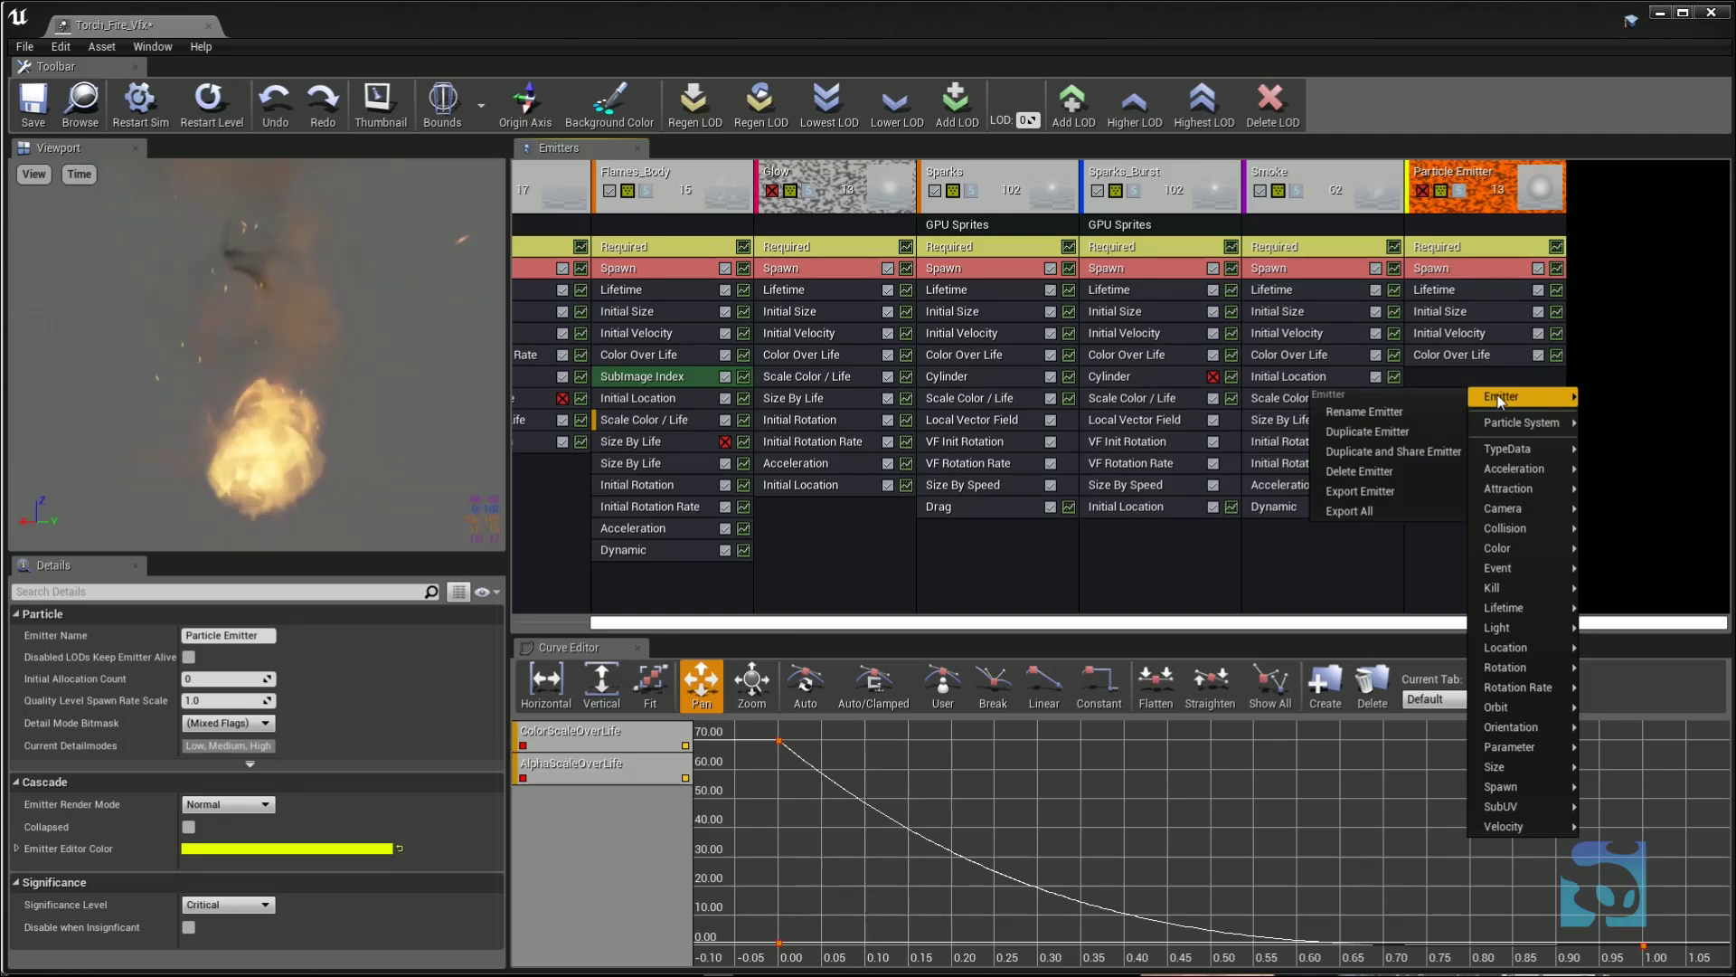
{"action": "mouse_move", "coordinate": [1511, 454]}
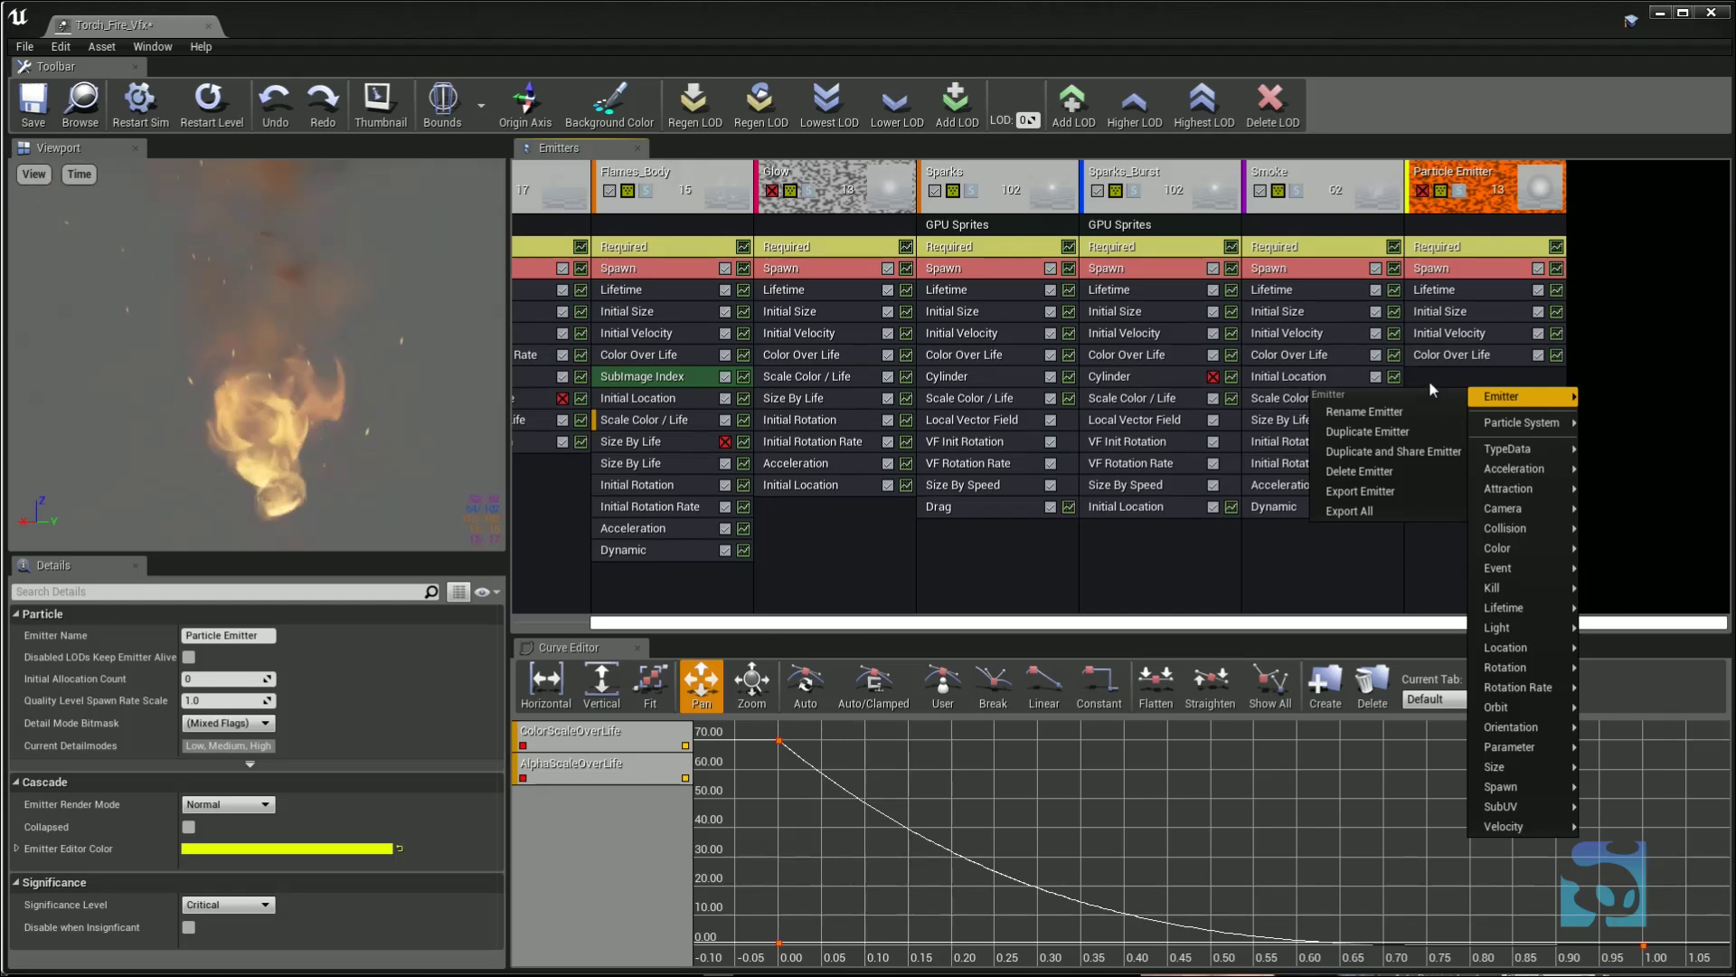
- Inspect the GPU Sprites, VF Init Rotation and VF Rotation Rate modules of the Sparks_Burst emitter
{"action": "left_click", "coordinate": [1121, 226]}
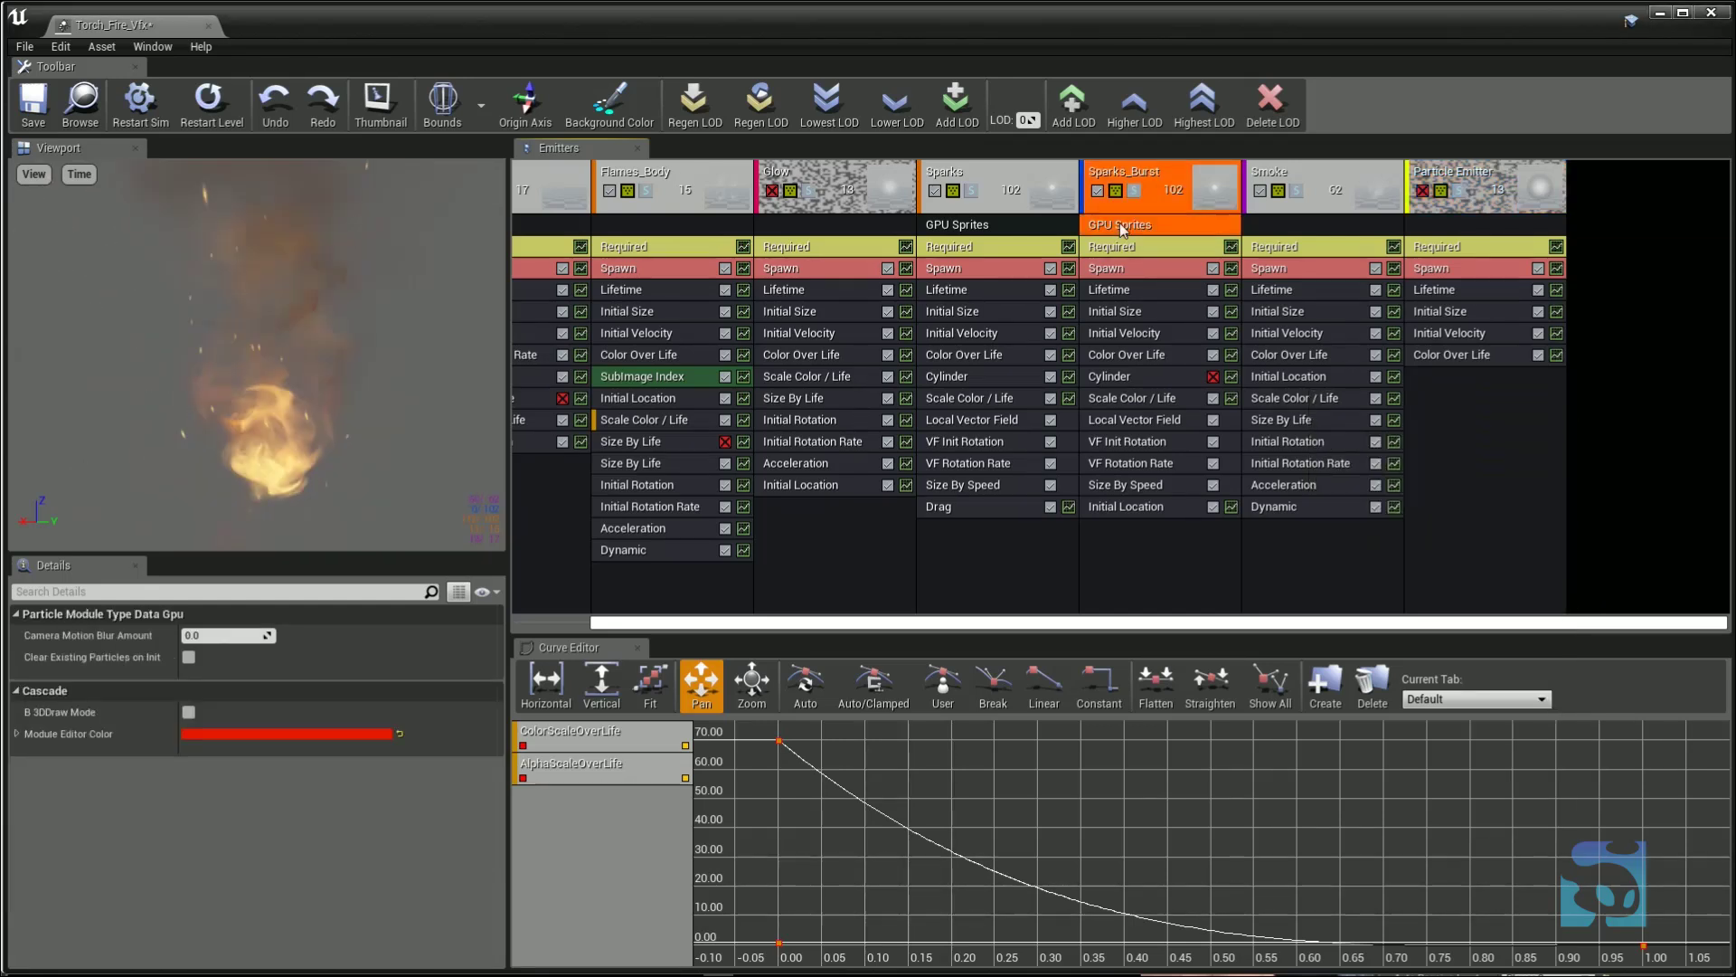
{"action": "left_click", "coordinate": [1143, 448]}
{"action": "left_click", "coordinate": [1114, 462]}
{"action": "left_click", "coordinate": [1116, 440]}
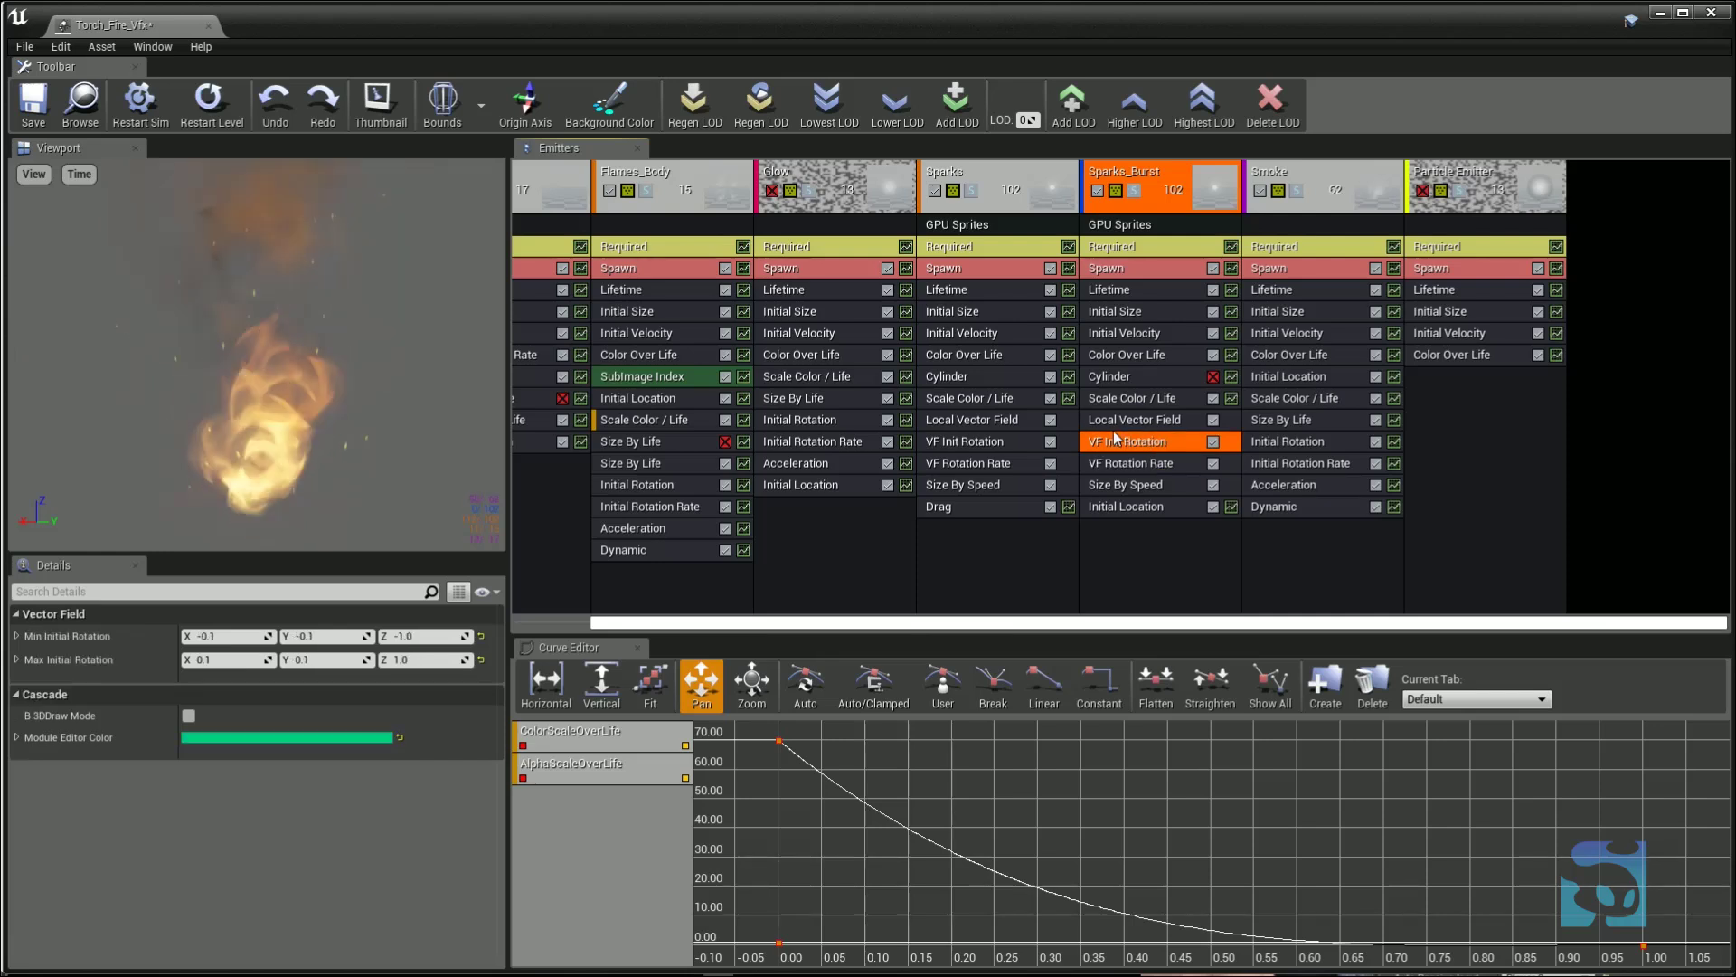
{"action": "left_click", "coordinate": [1112, 461]}
{"action": "left_click", "coordinate": [1116, 437]}
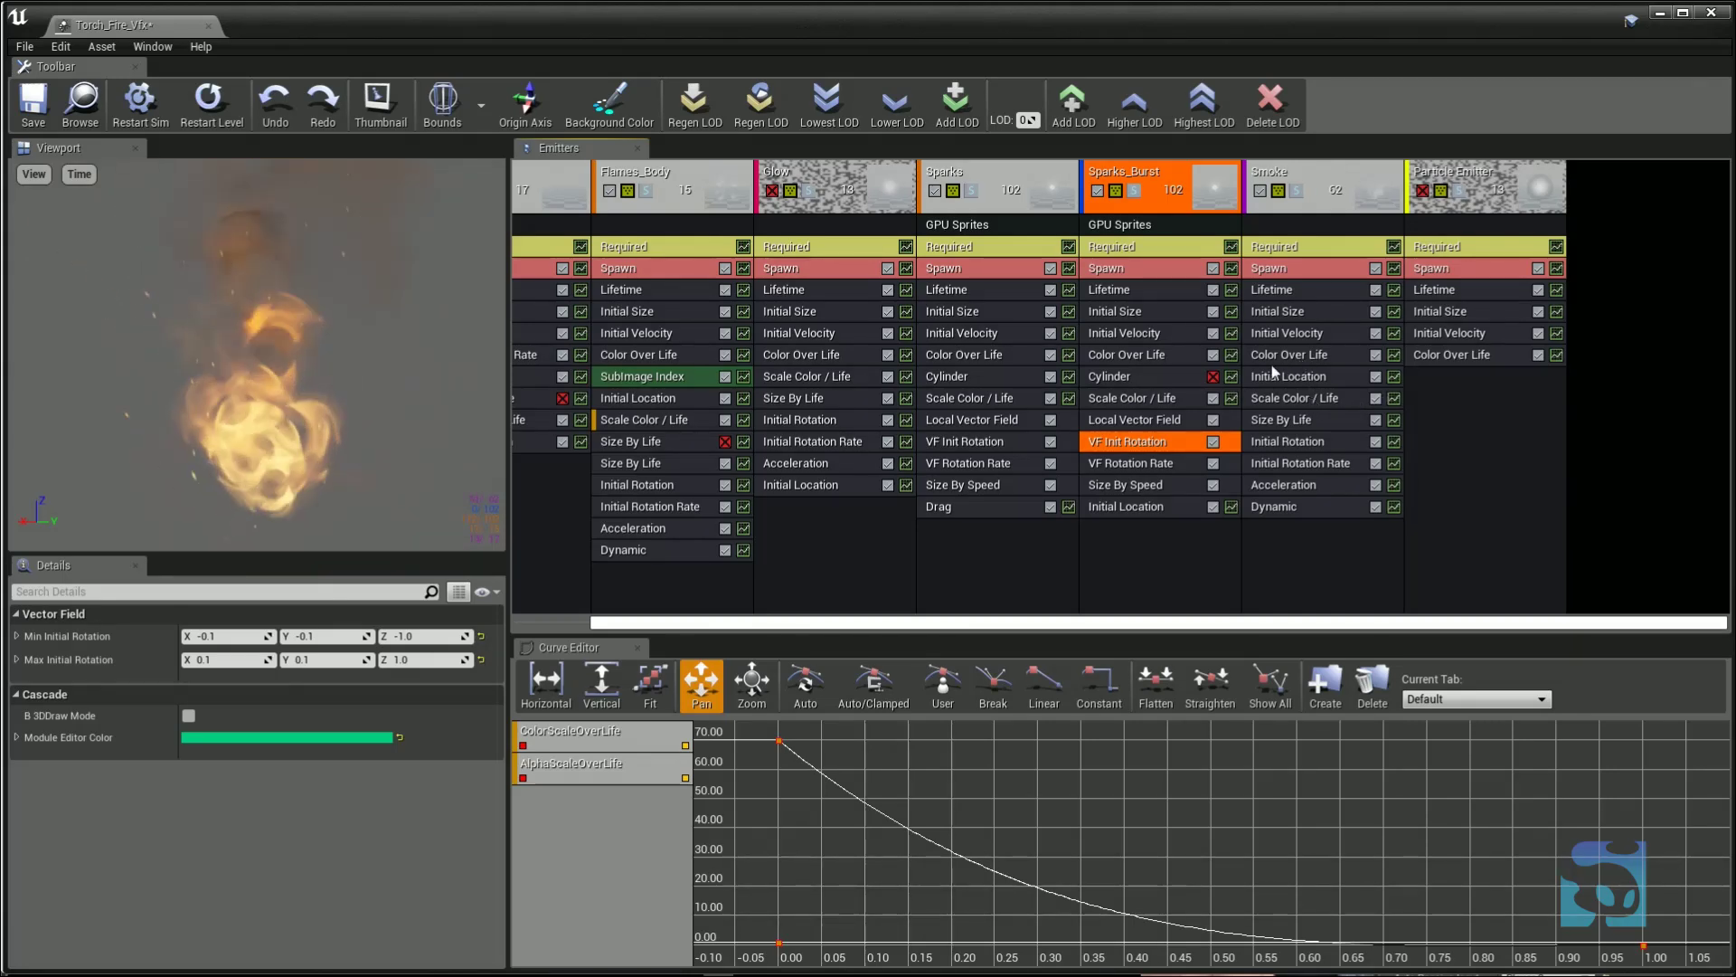
- Review the TypeData and Collision modules that can be added to the Particle Emitter
{"action": "right_click", "coordinate": [1490, 421]}
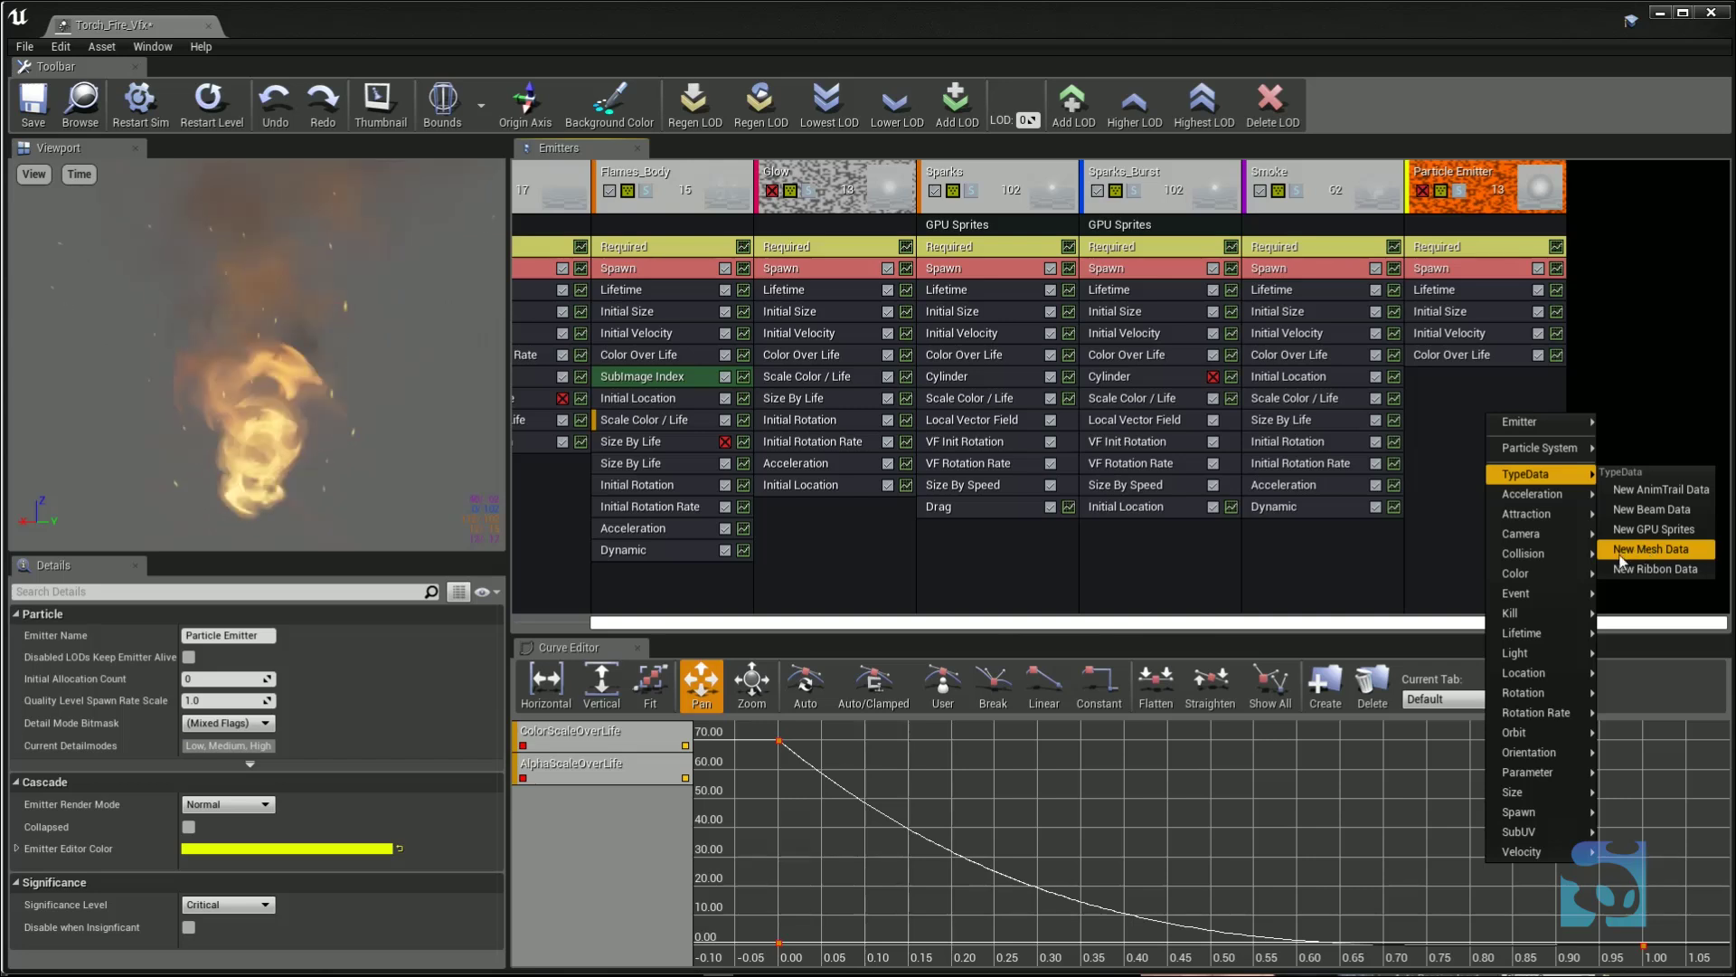
{"action": "mouse_move", "coordinate": [1569, 556]}
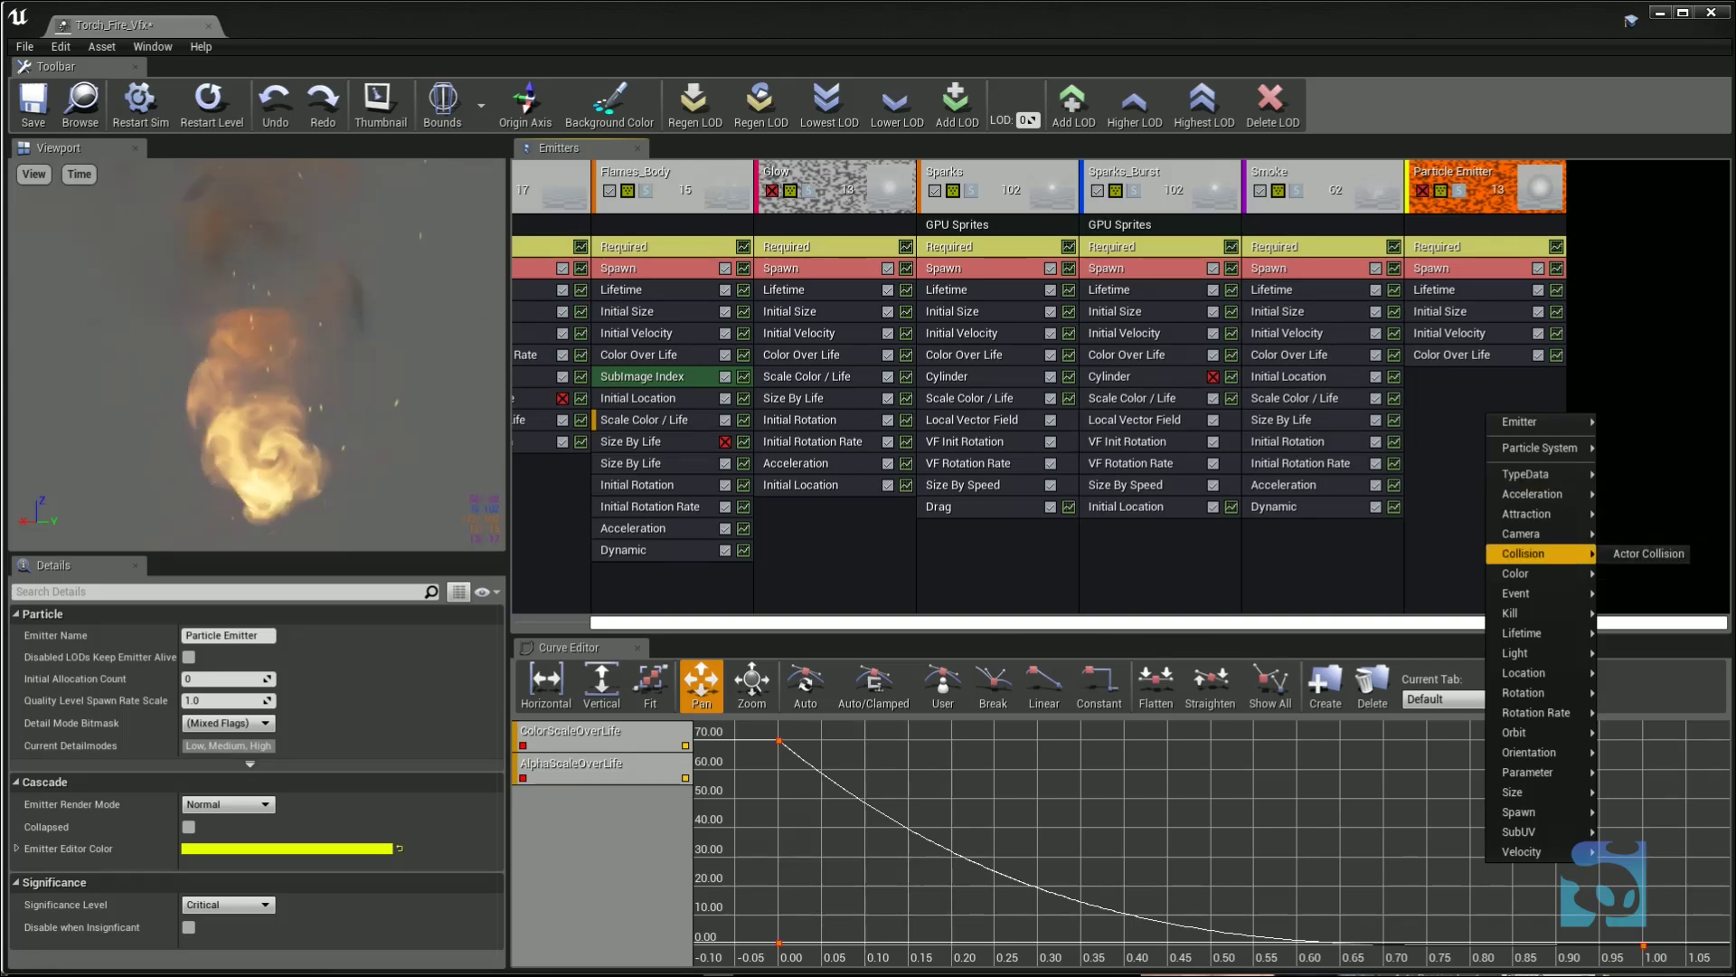
{"action": "key", "text": "Escape"}
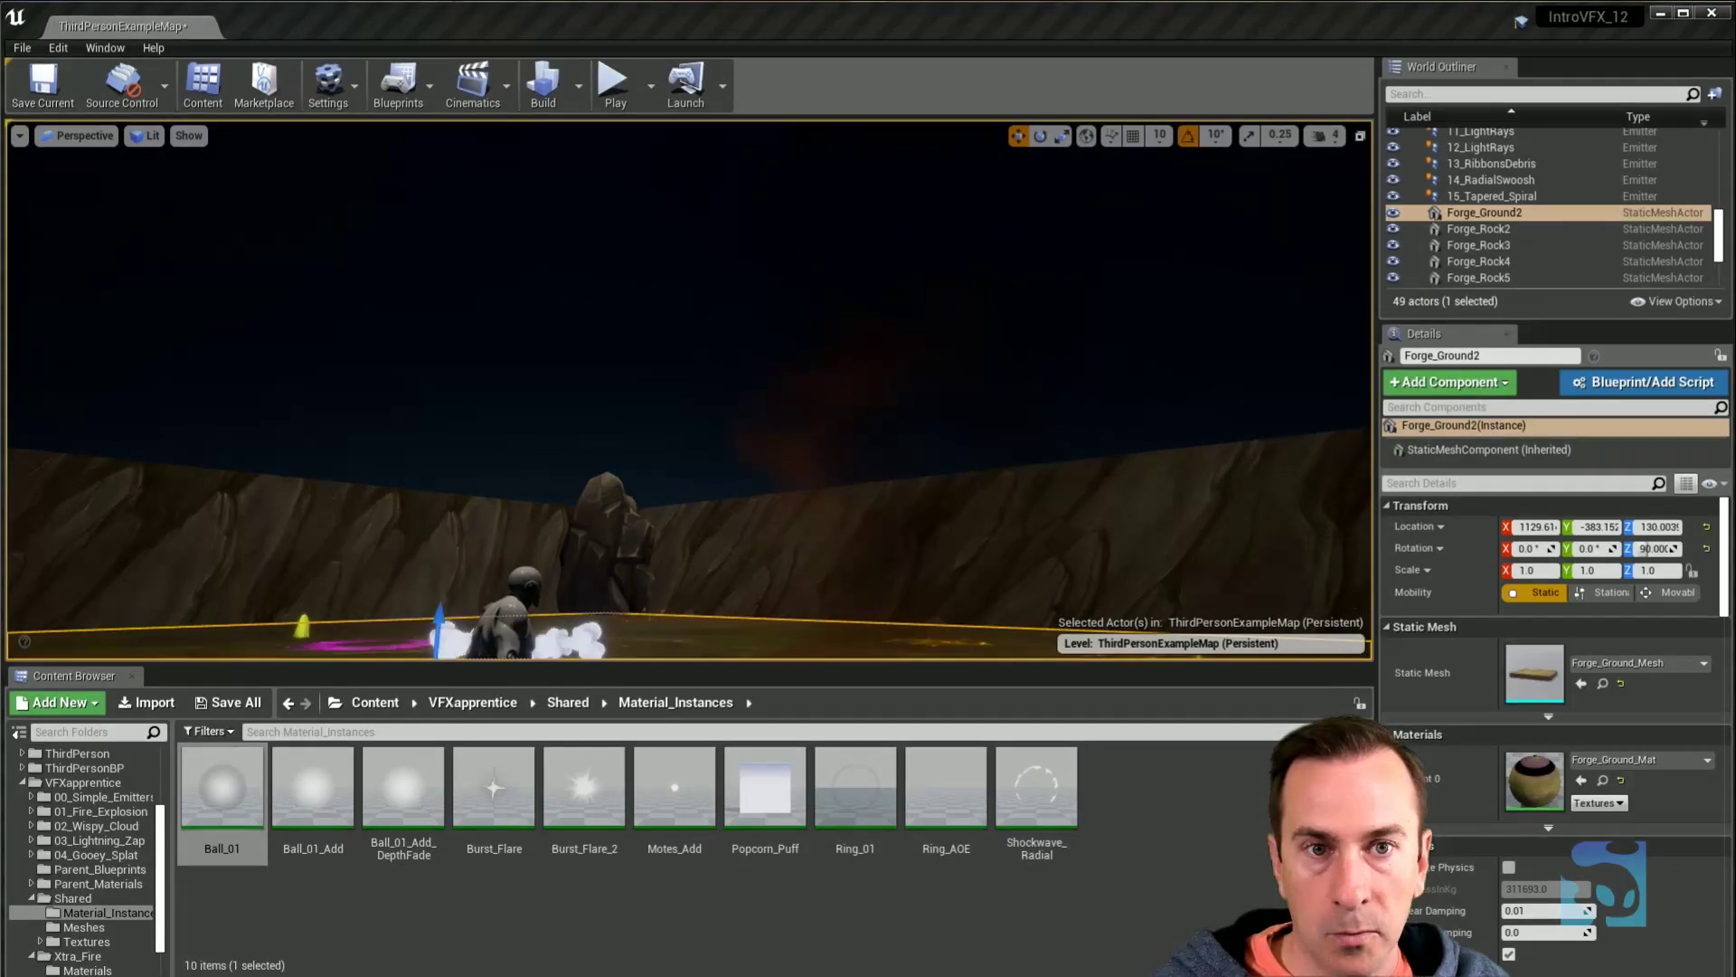
- Show the emitter actors in the level viewport, find 08_Mesh_PopcornPuffs and open its particle system in Cascade
{"action": "right_click_drag", "start_coordinate": [689, 362], "coordinate": [611, 463]}
{"action": "key", "text": "g"}
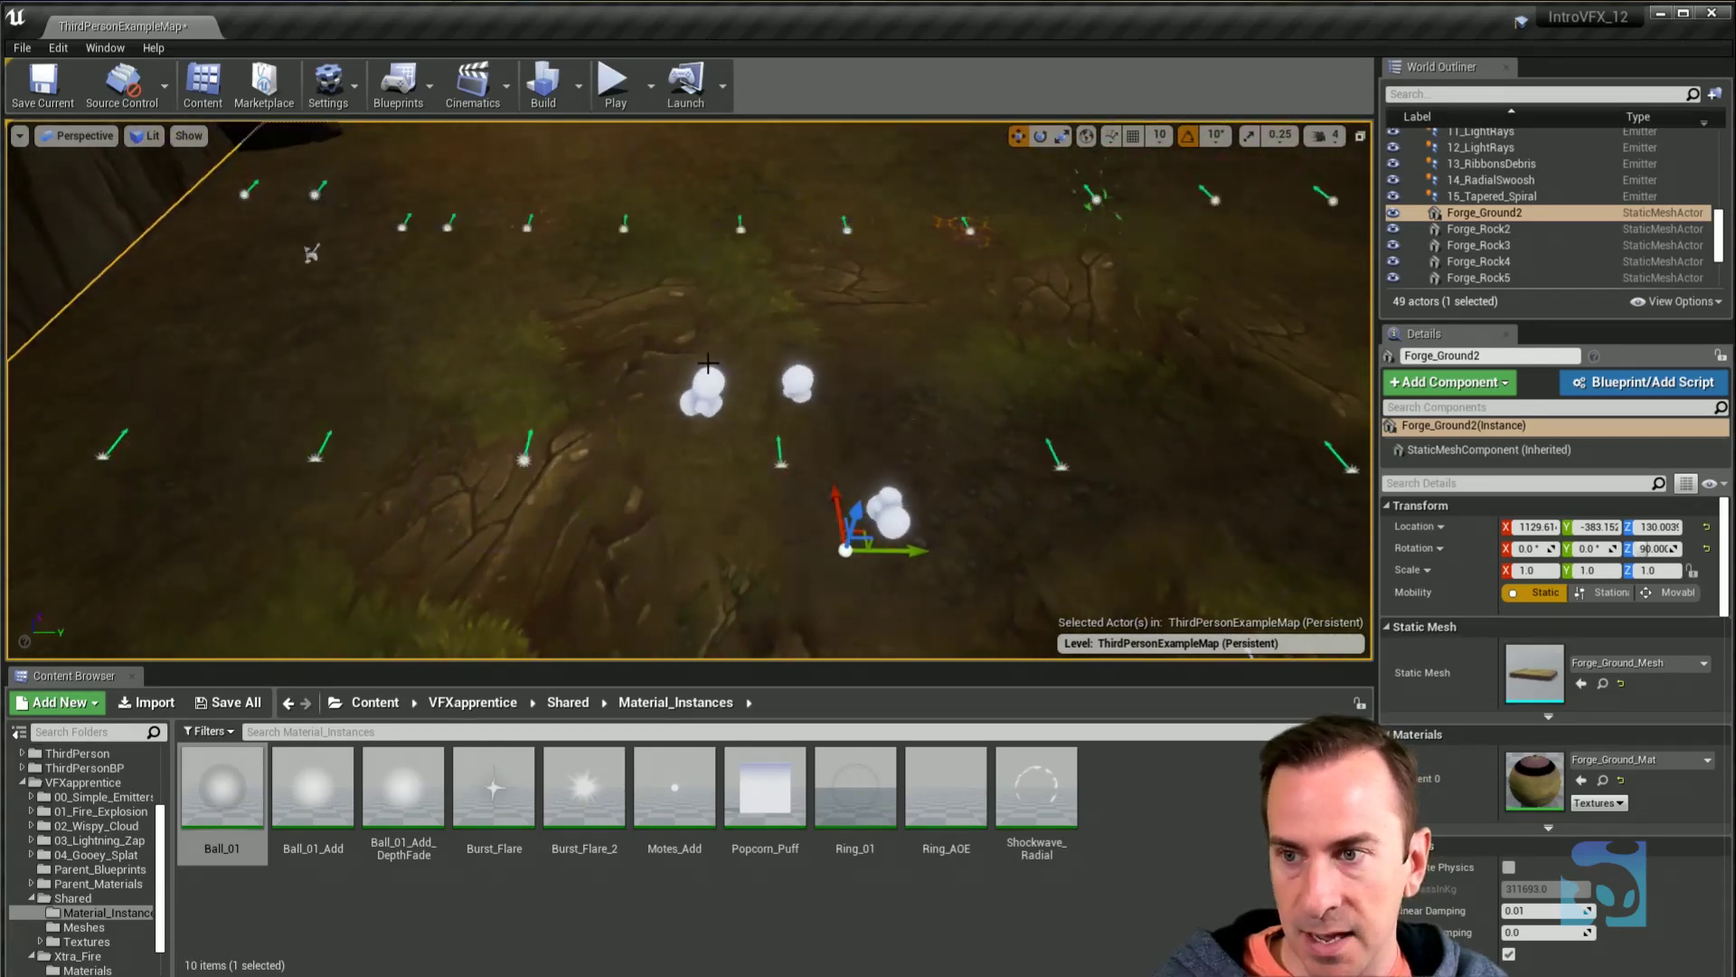
{"action": "left_click", "coordinate": [778, 460]}
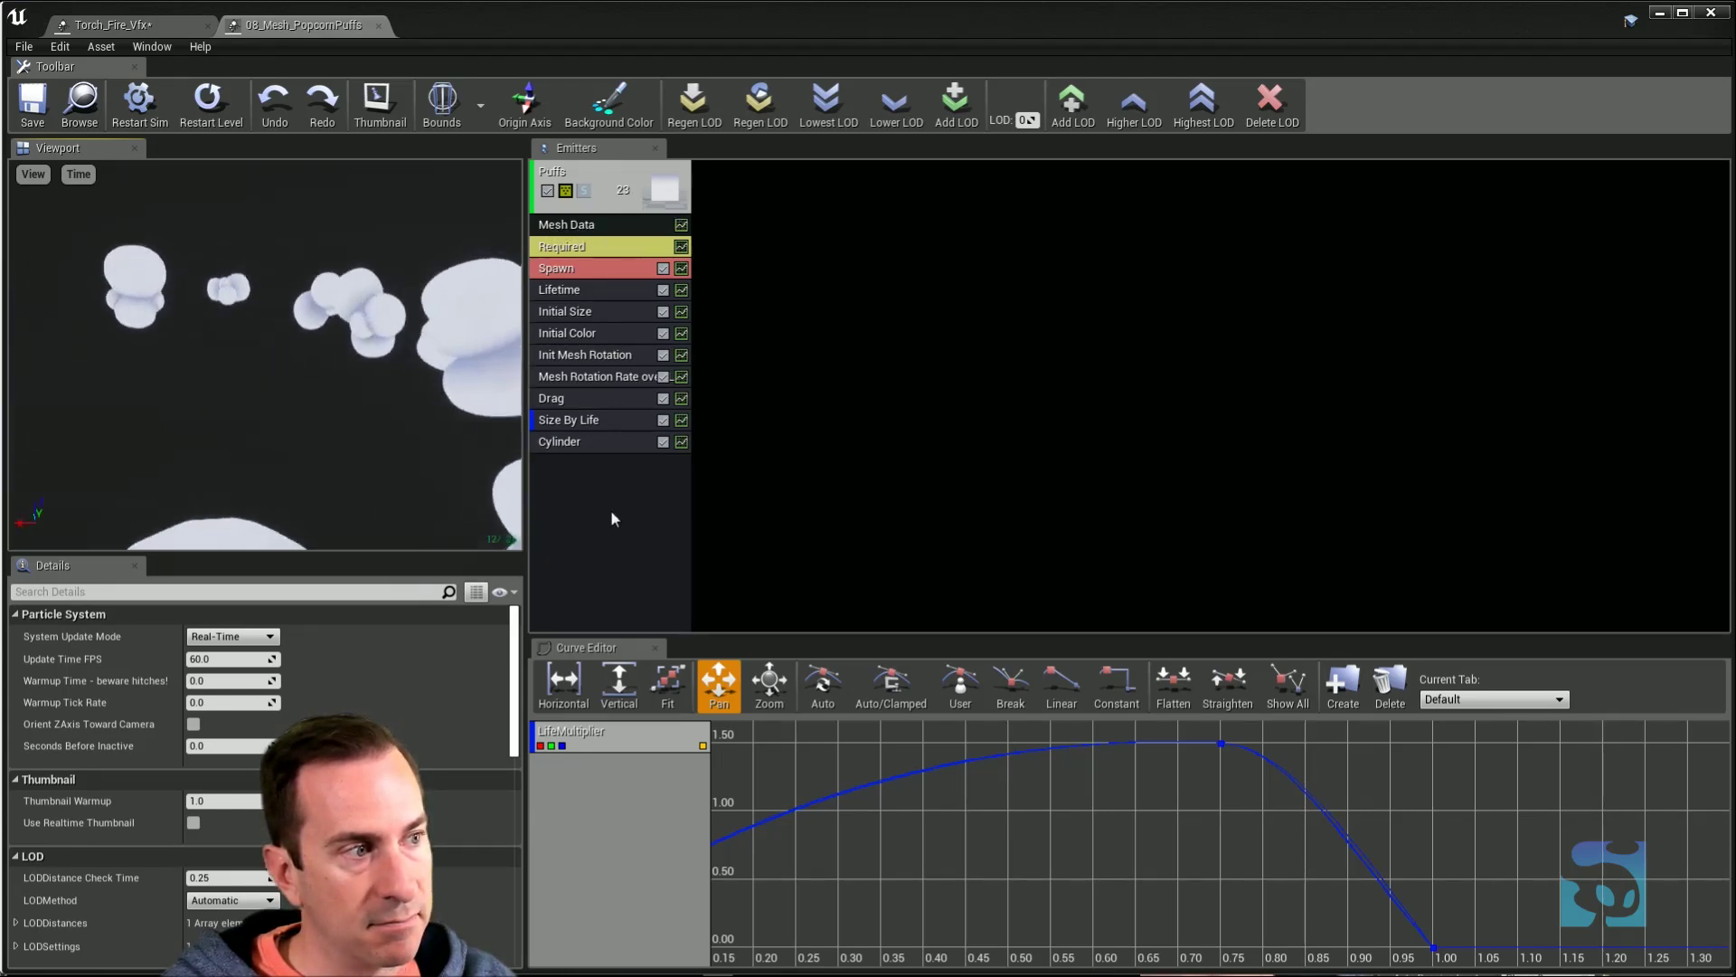
- Examine the Puffs emitter's mesh rotation rate module and its Cylinder module's radius, height, axis and velocity scale settings
{"action": "left_click", "coordinate": [569, 378]}
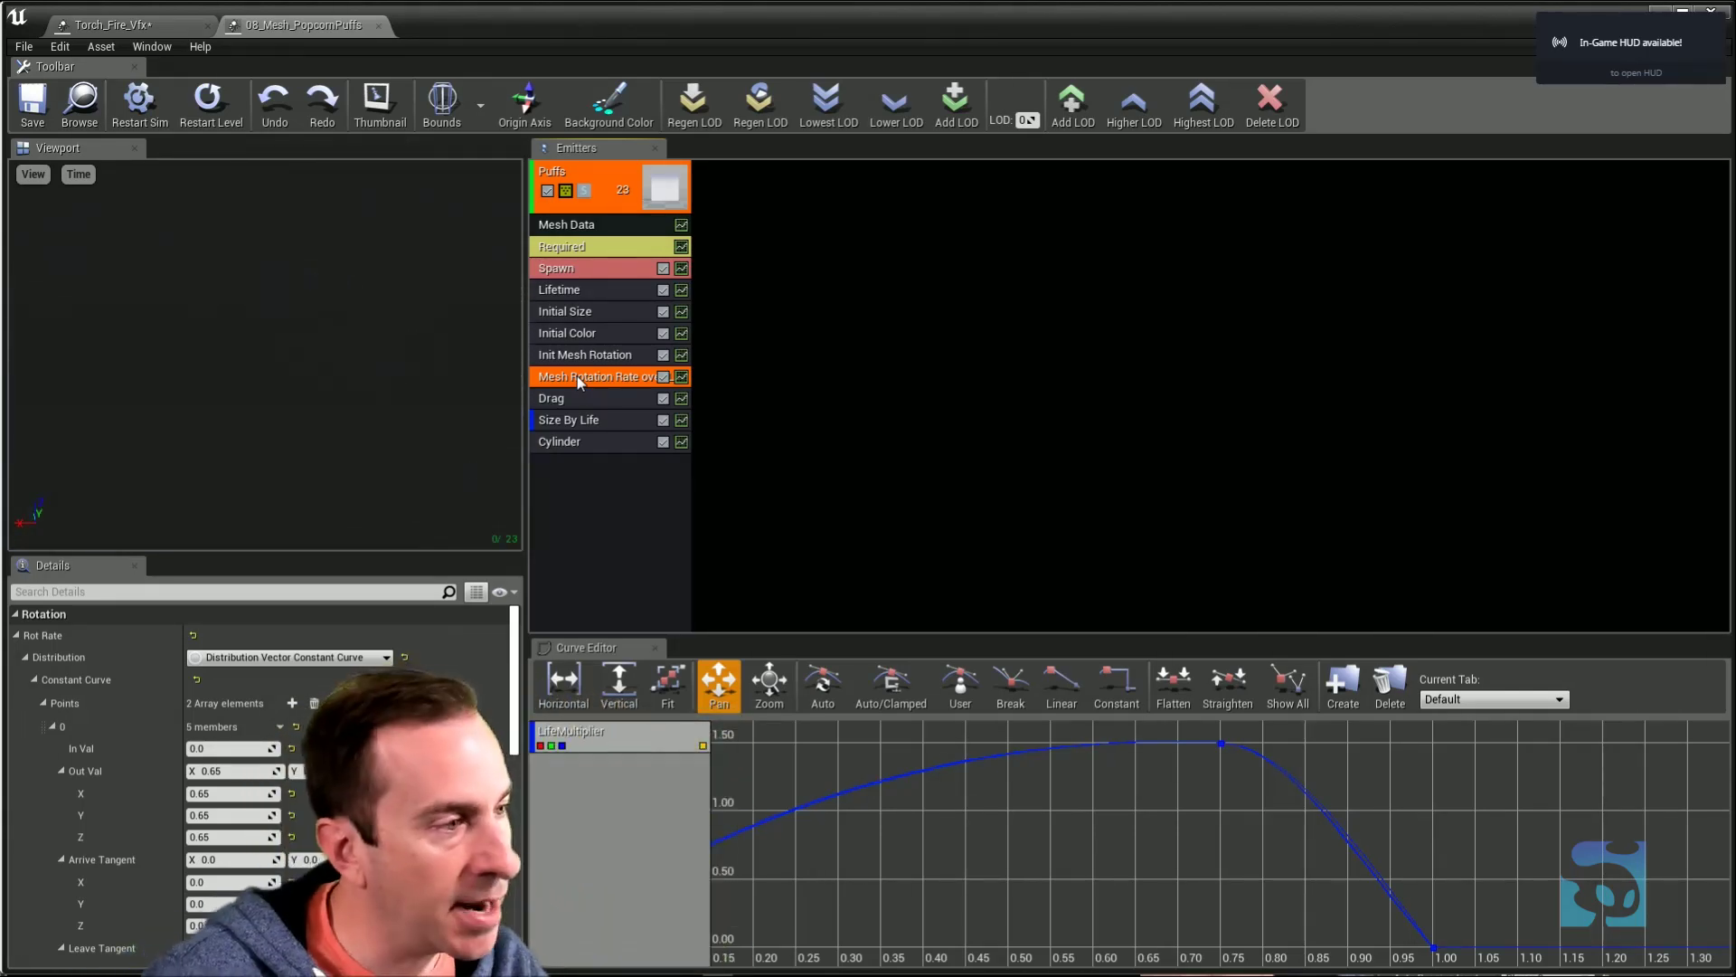
{"action": "left_click", "coordinate": [588, 442]}
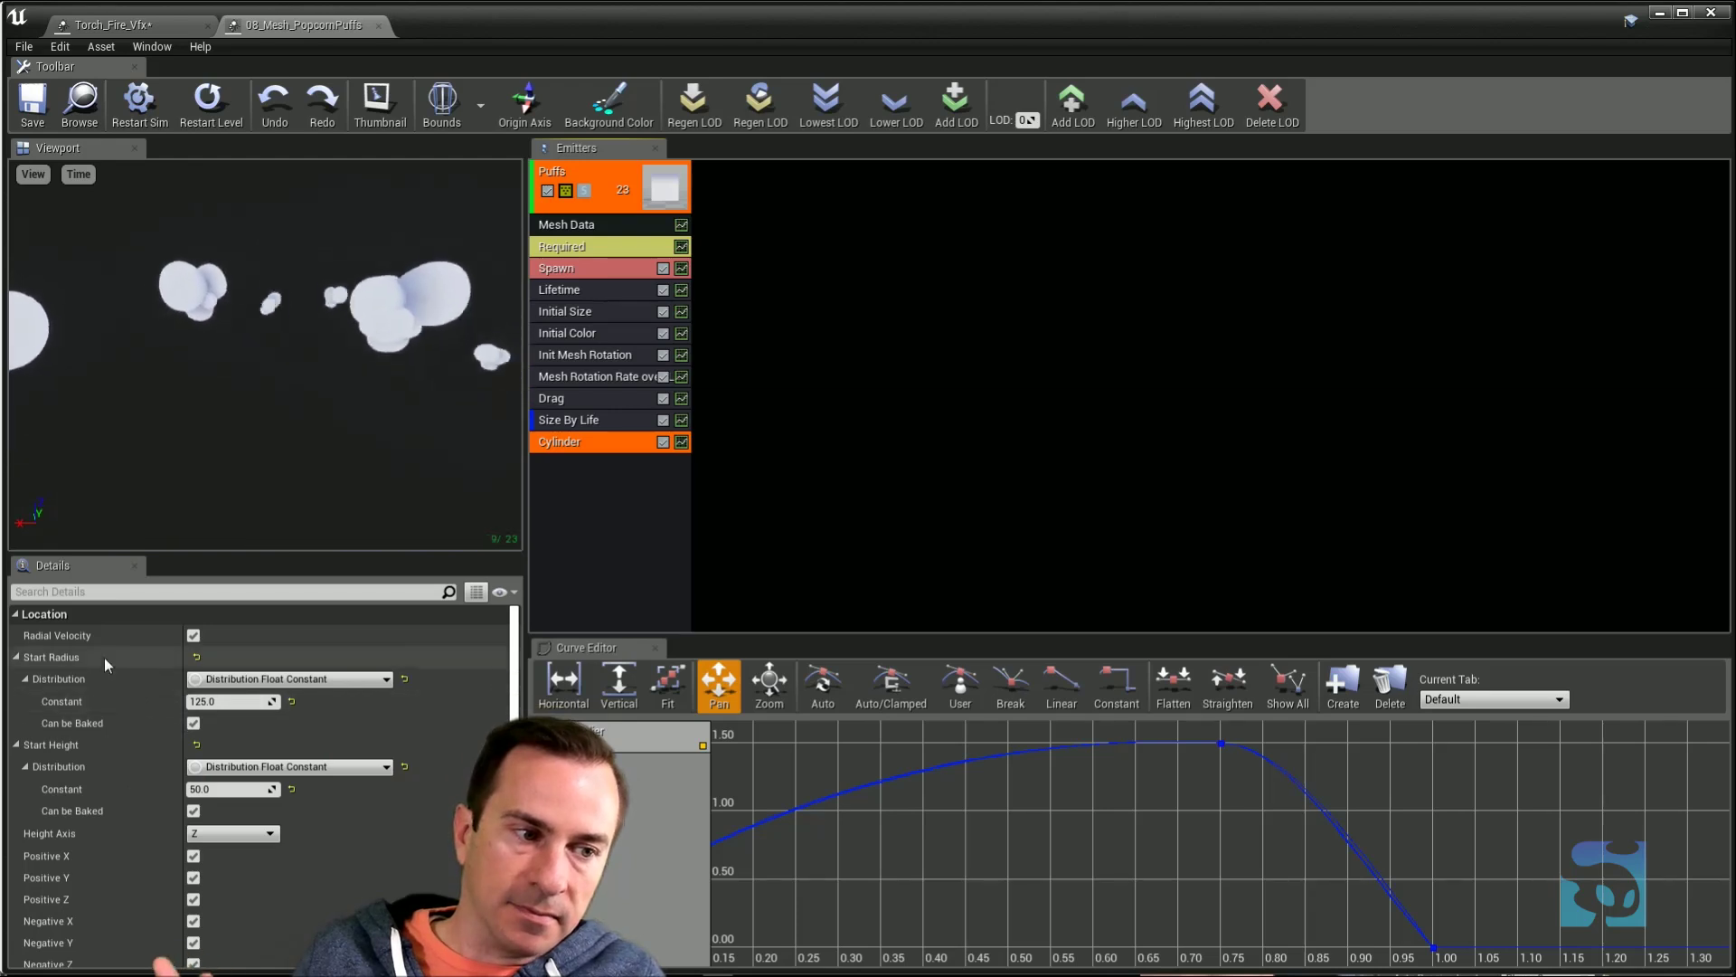
{"action": "scroll", "coordinate": [179, 809], "scroll_direction": "down", "scroll_amount": 2}
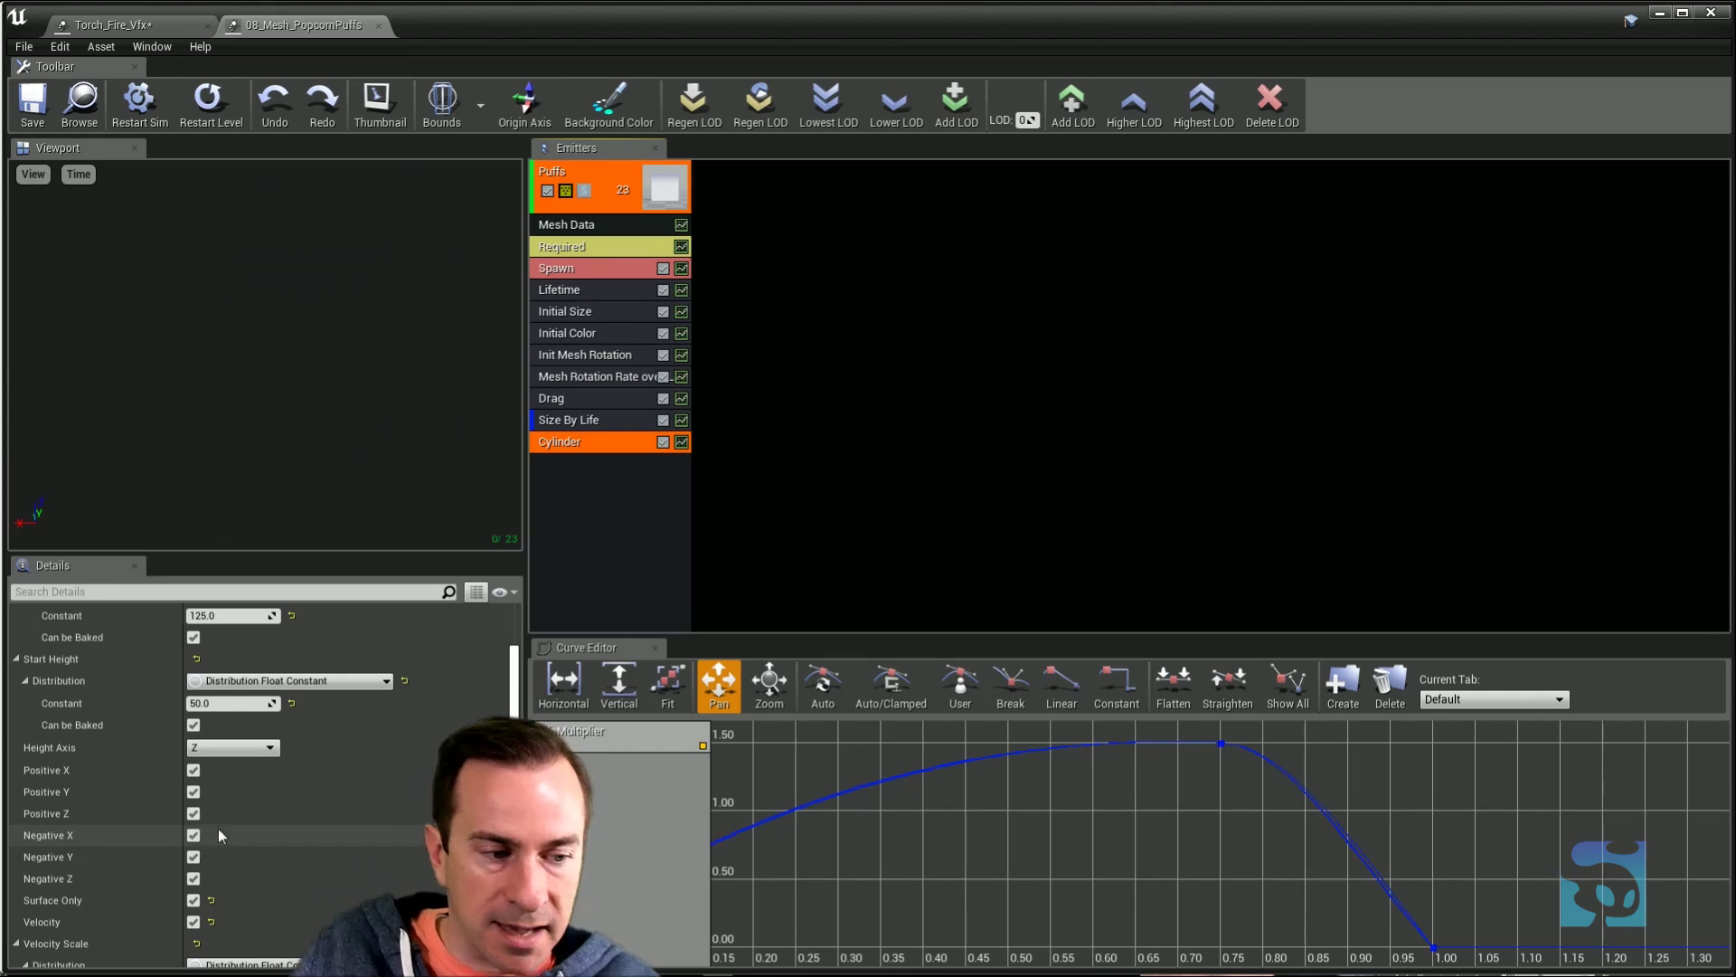
{"action": "scroll", "coordinate": [217, 828], "scroll_direction": "down", "scroll_amount": 1}
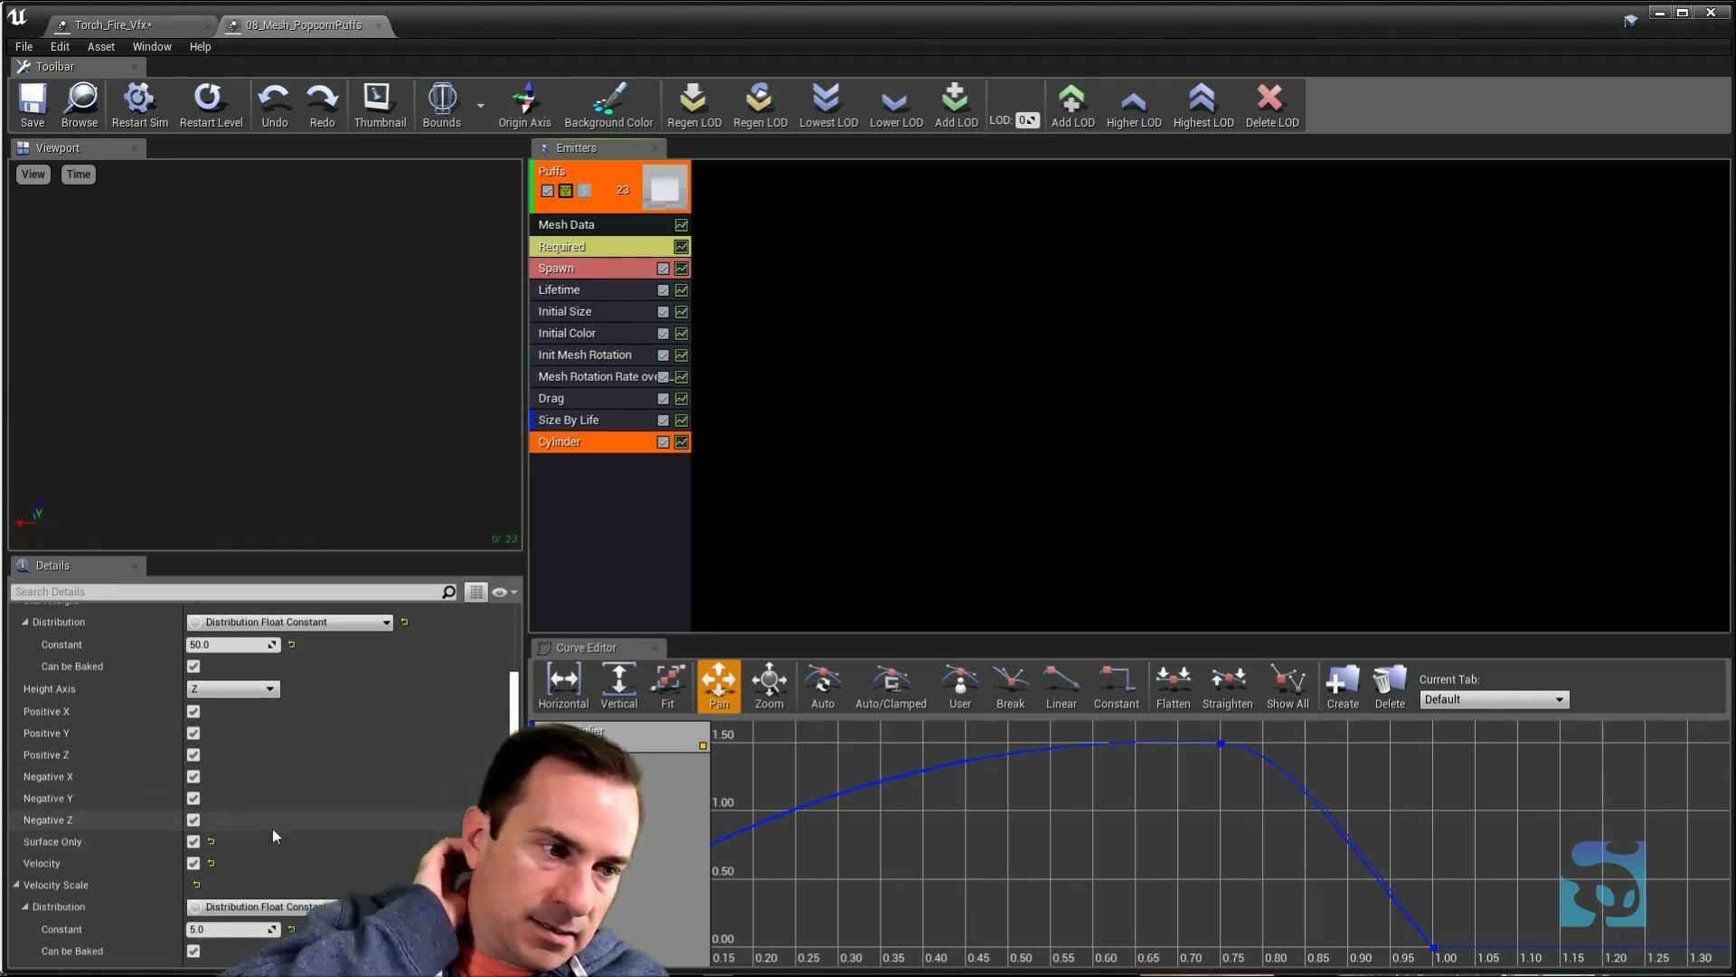
{"action": "scroll", "coordinate": [248, 805], "scroll_direction": "down", "scroll_amount": 2}
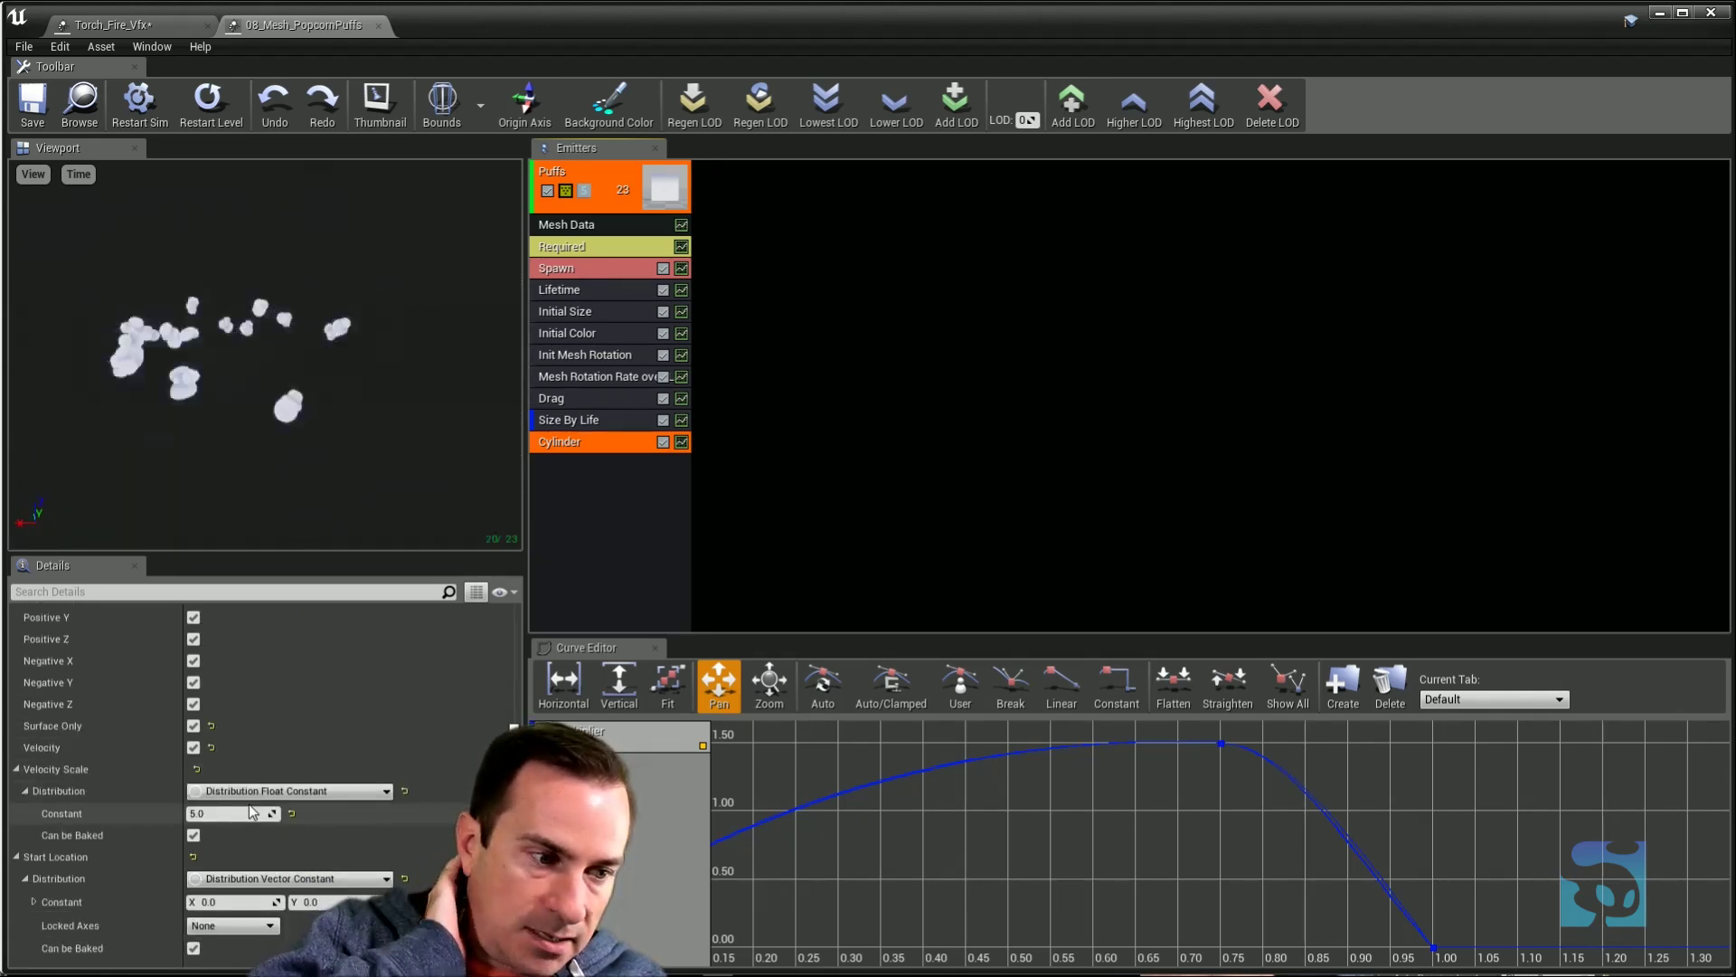
{"action": "scroll", "coordinate": [218, 785], "scroll_direction": "up", "scroll_amount": 1}
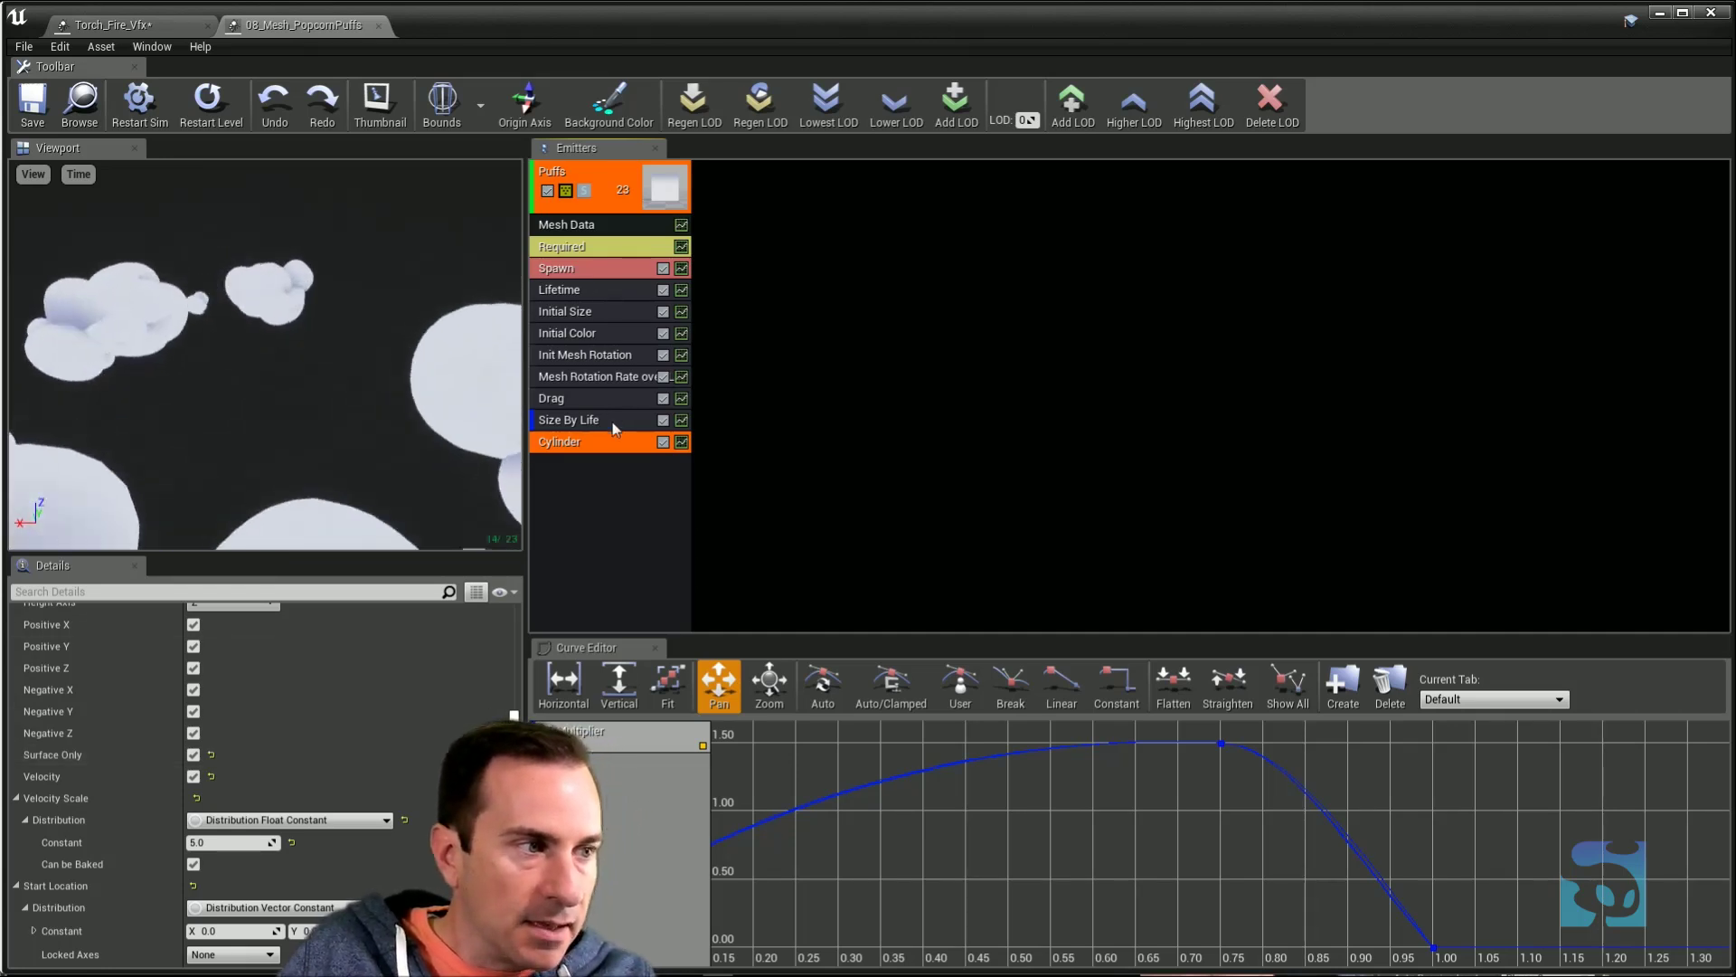
- Expand the constant curve points of the Puffs emitter's Drag module and examine their drag coefficient values
{"action": "left_click", "coordinate": [600, 507]}
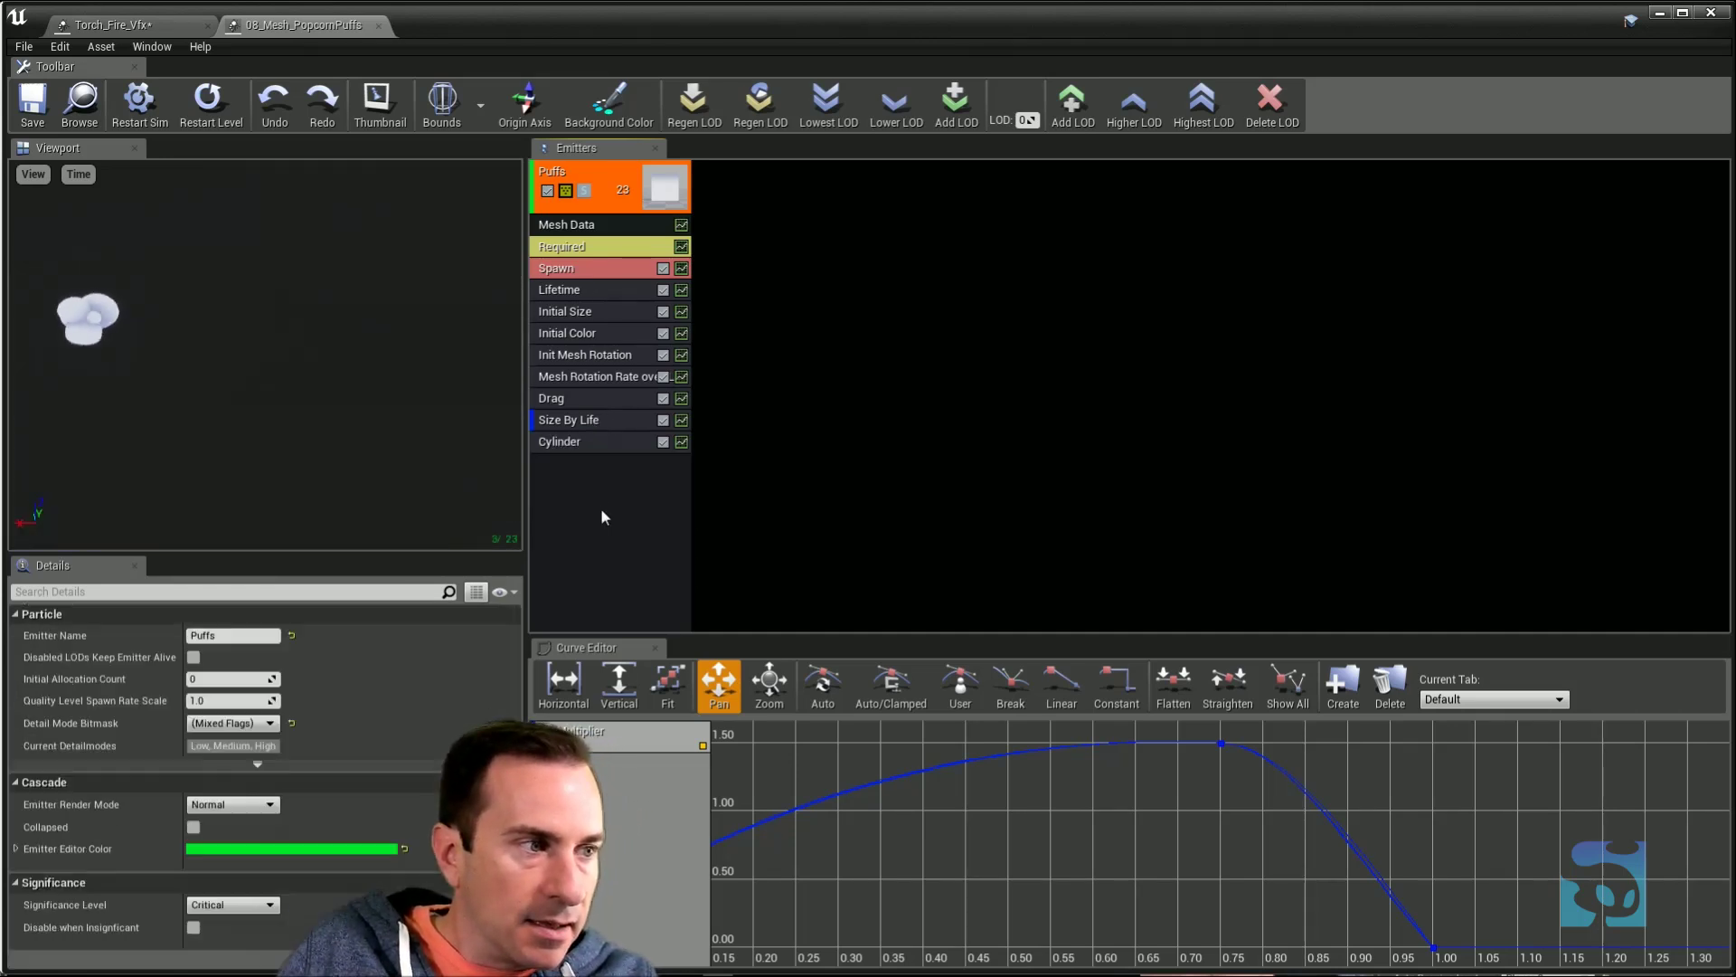
{"action": "left_click", "coordinate": [600, 398]}
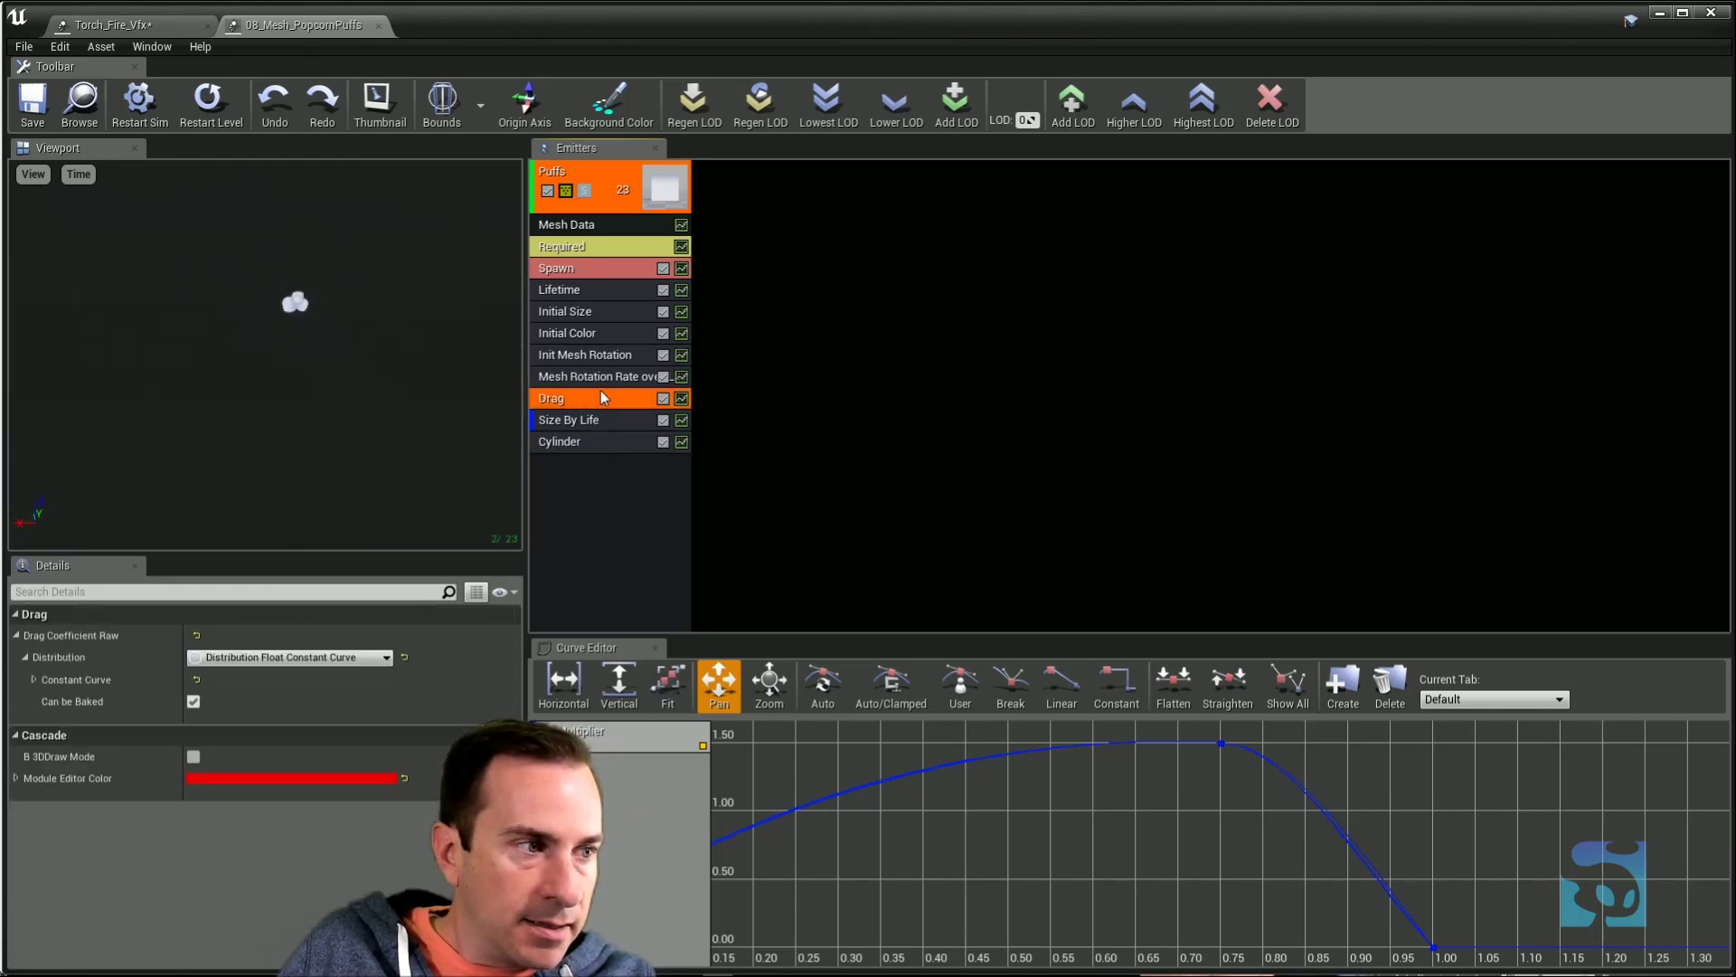
{"action": "left_click", "coordinate": [34, 678]}
{"action": "left_click", "coordinate": [41, 702]}
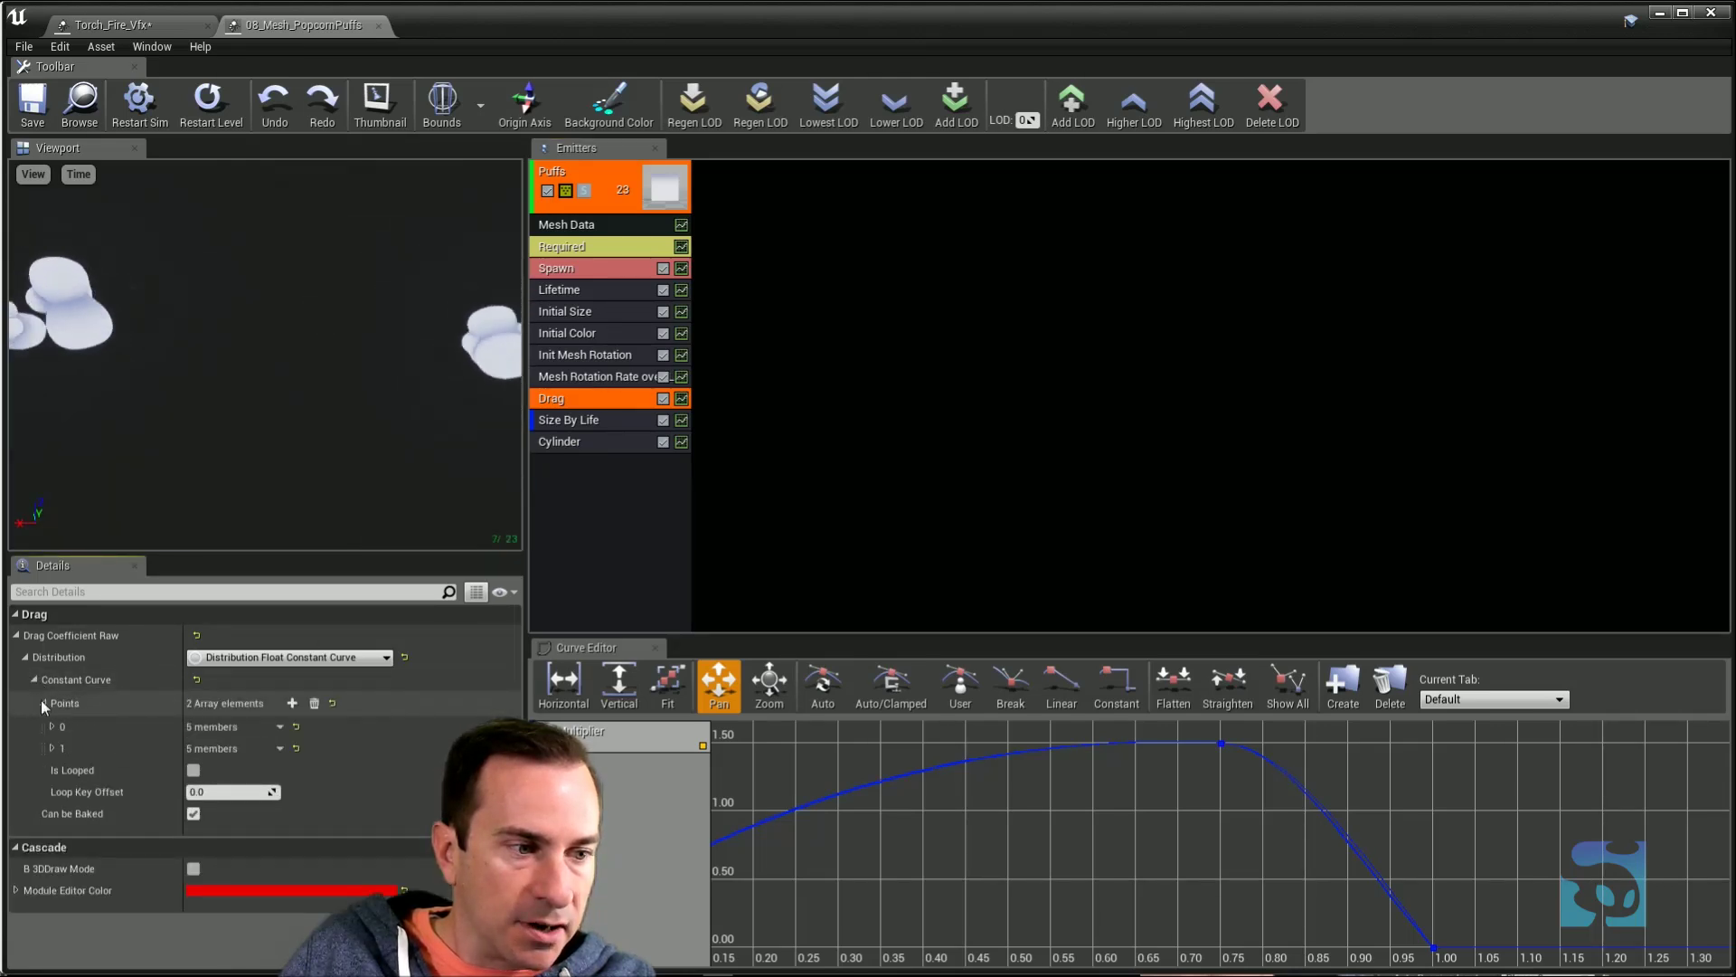
{"action": "left_click", "coordinate": [51, 748]}
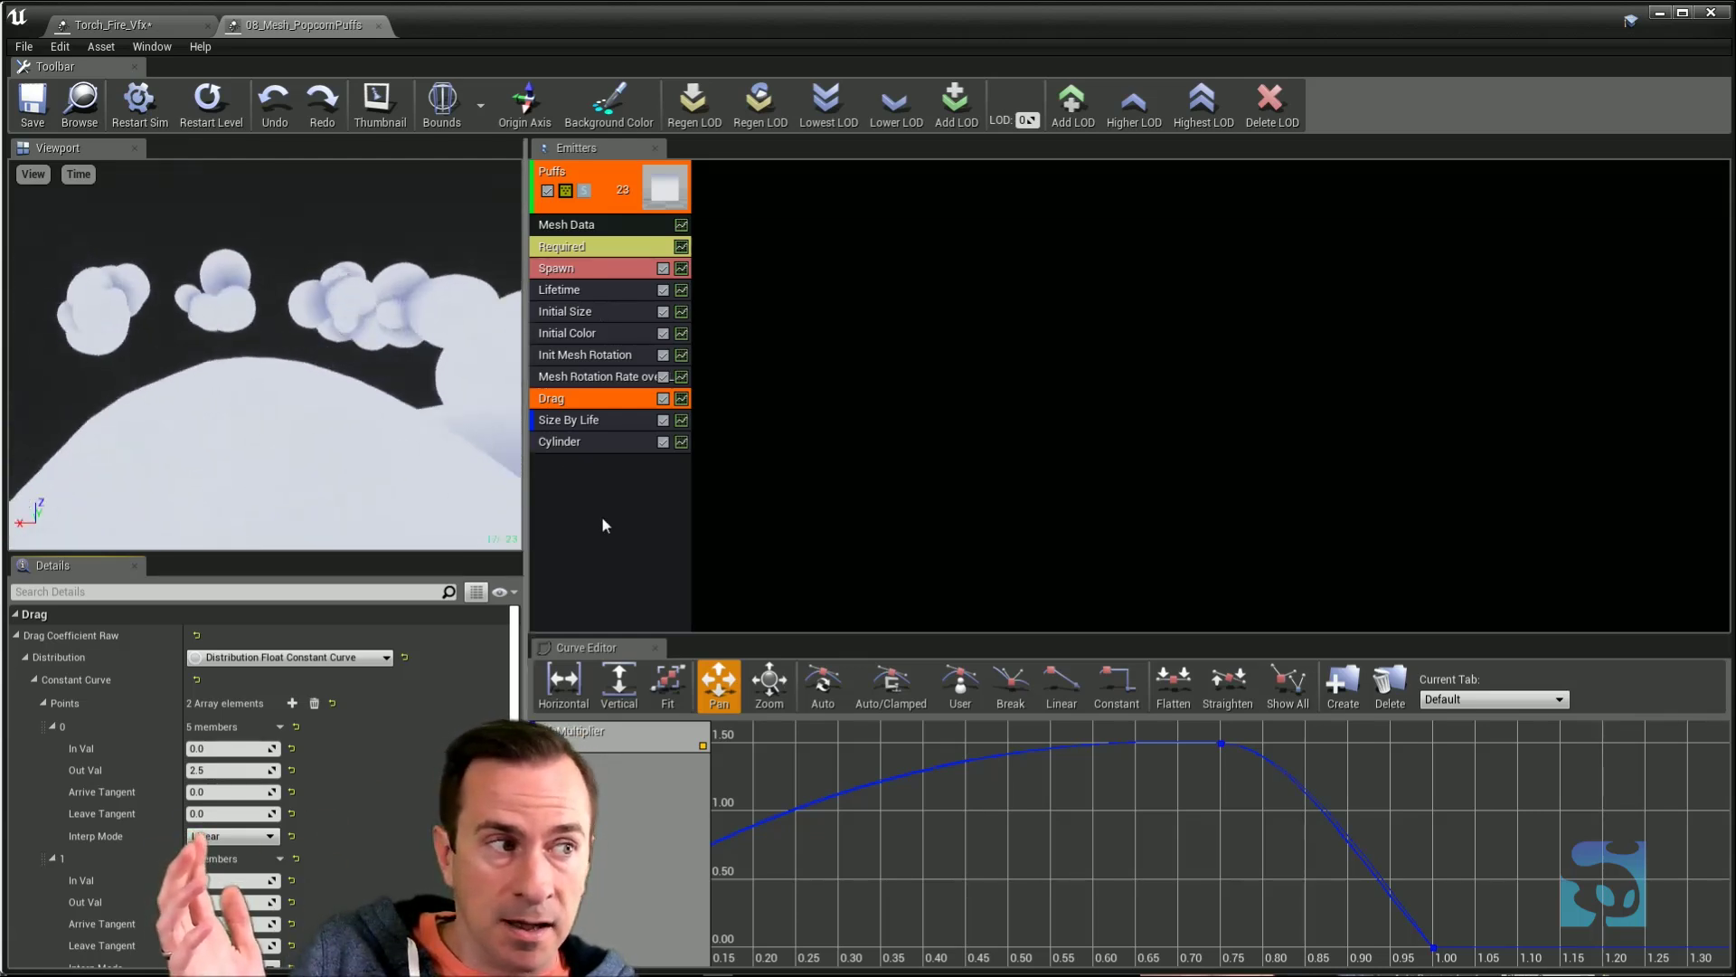
{"action": "left_click", "coordinate": [602, 517]}
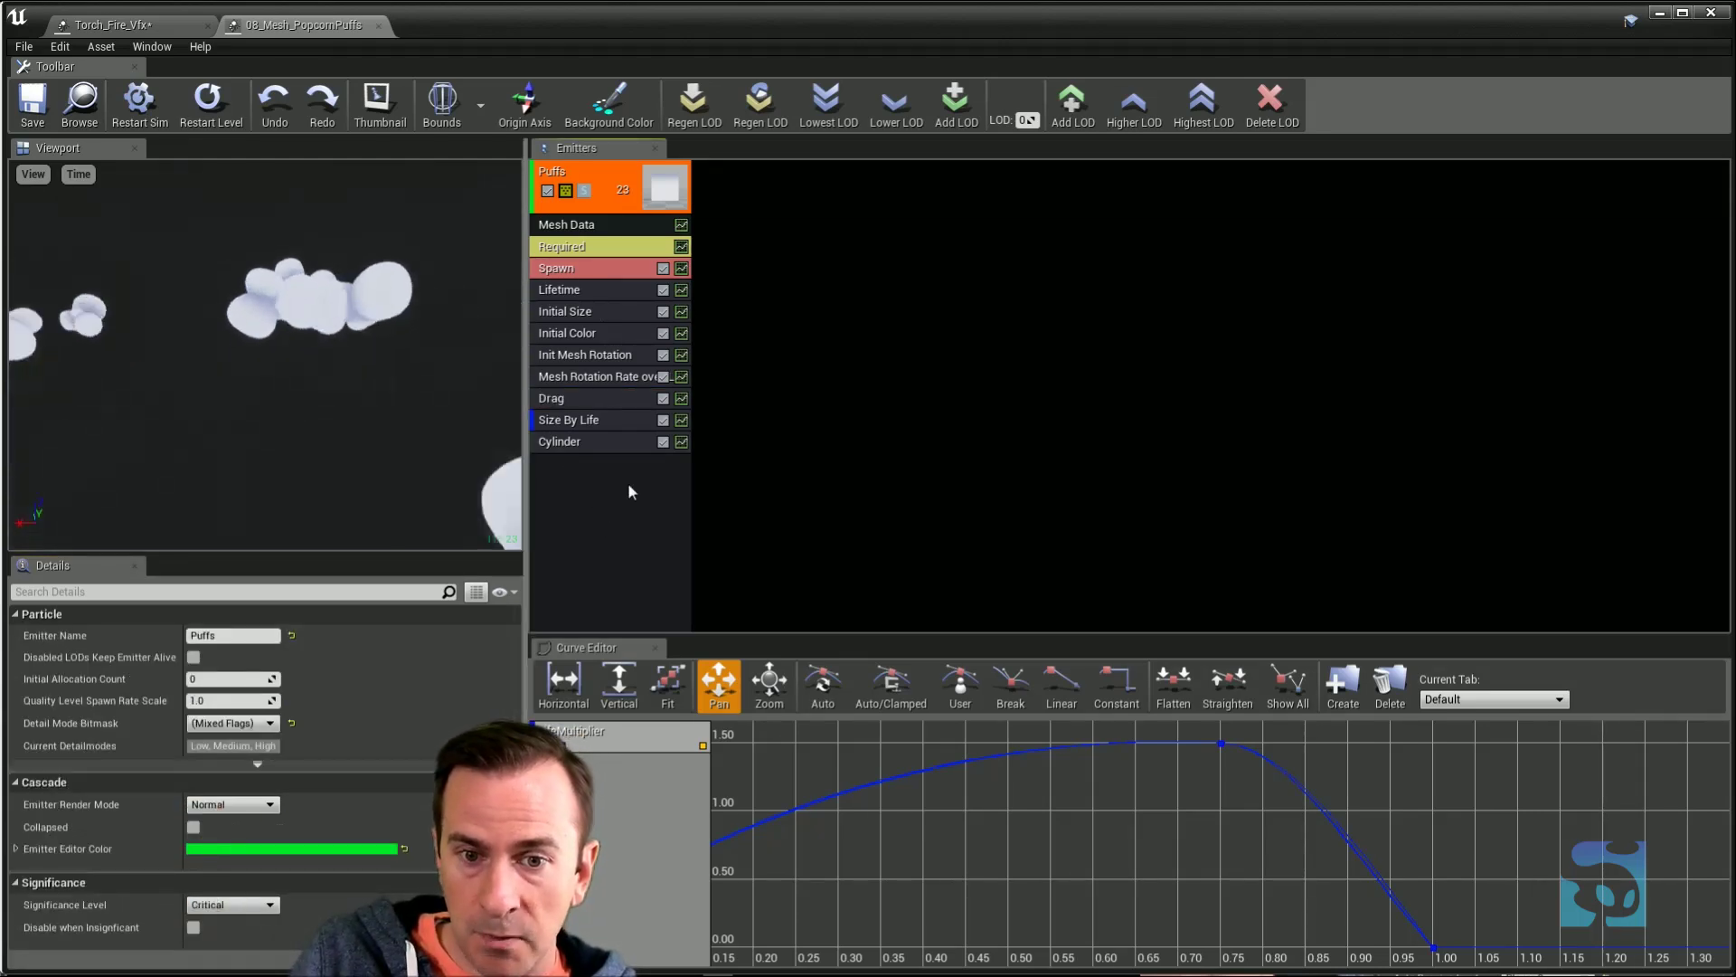
- Review the Acceleration and Camera modules that can be added to the Puffs emitter
{"action": "right_click", "coordinate": [610, 488]}
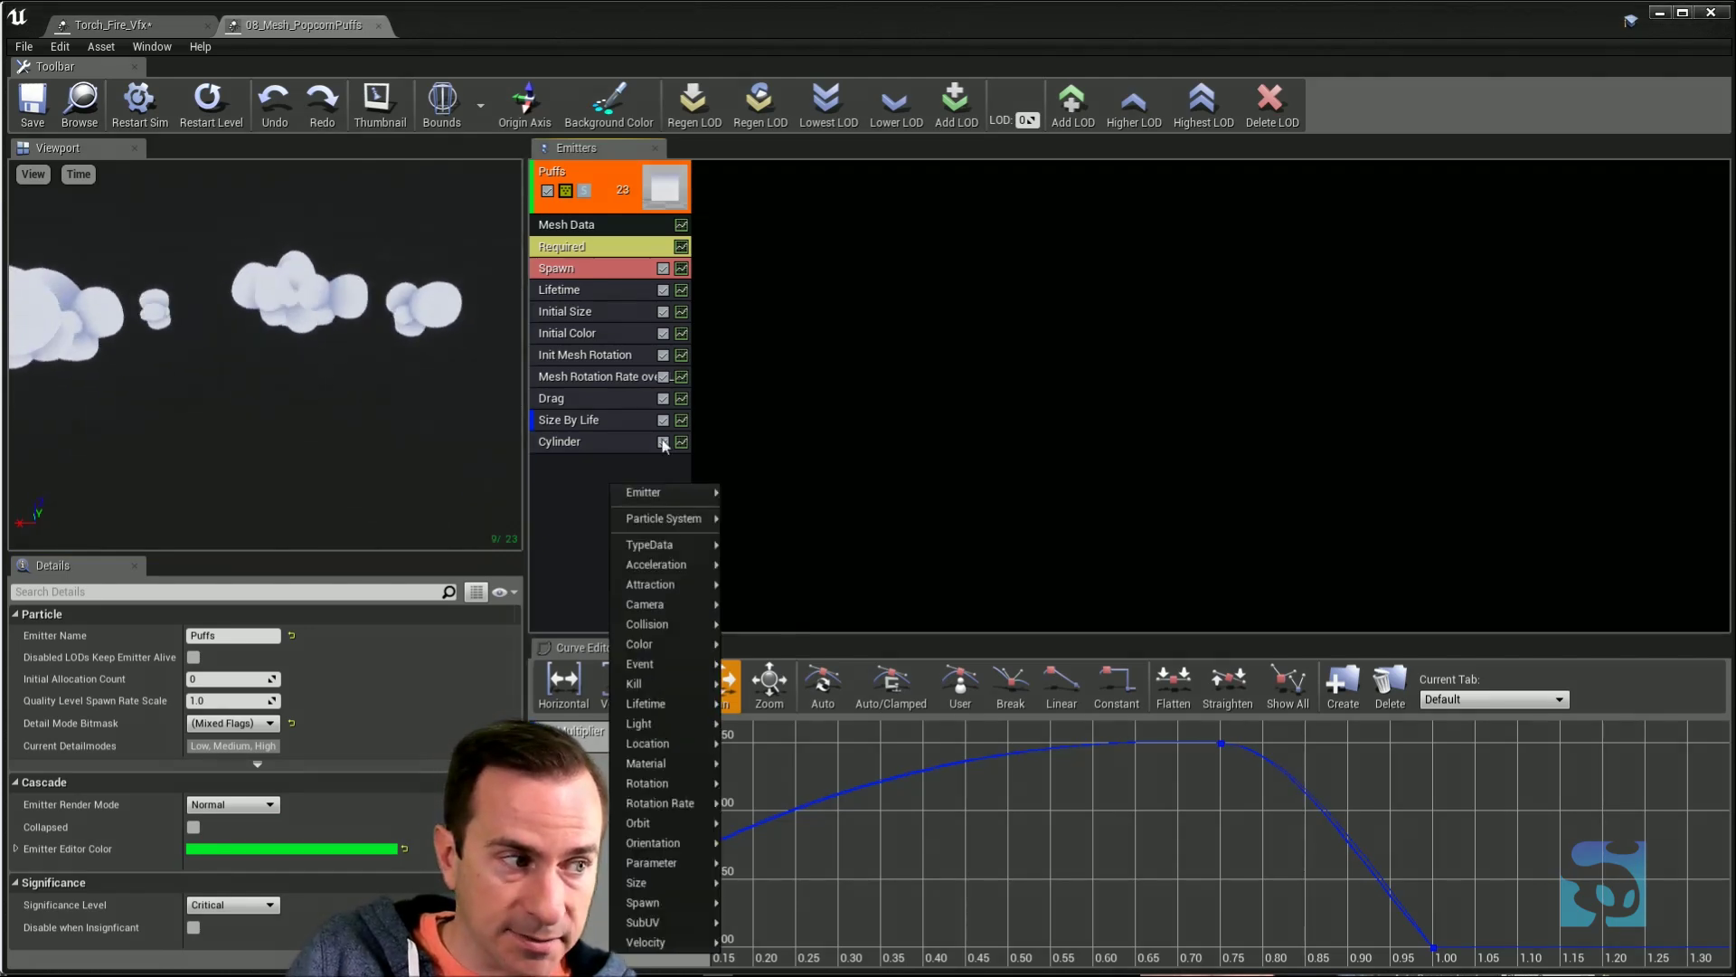
{"action": "mouse_move", "coordinate": [651, 564]}
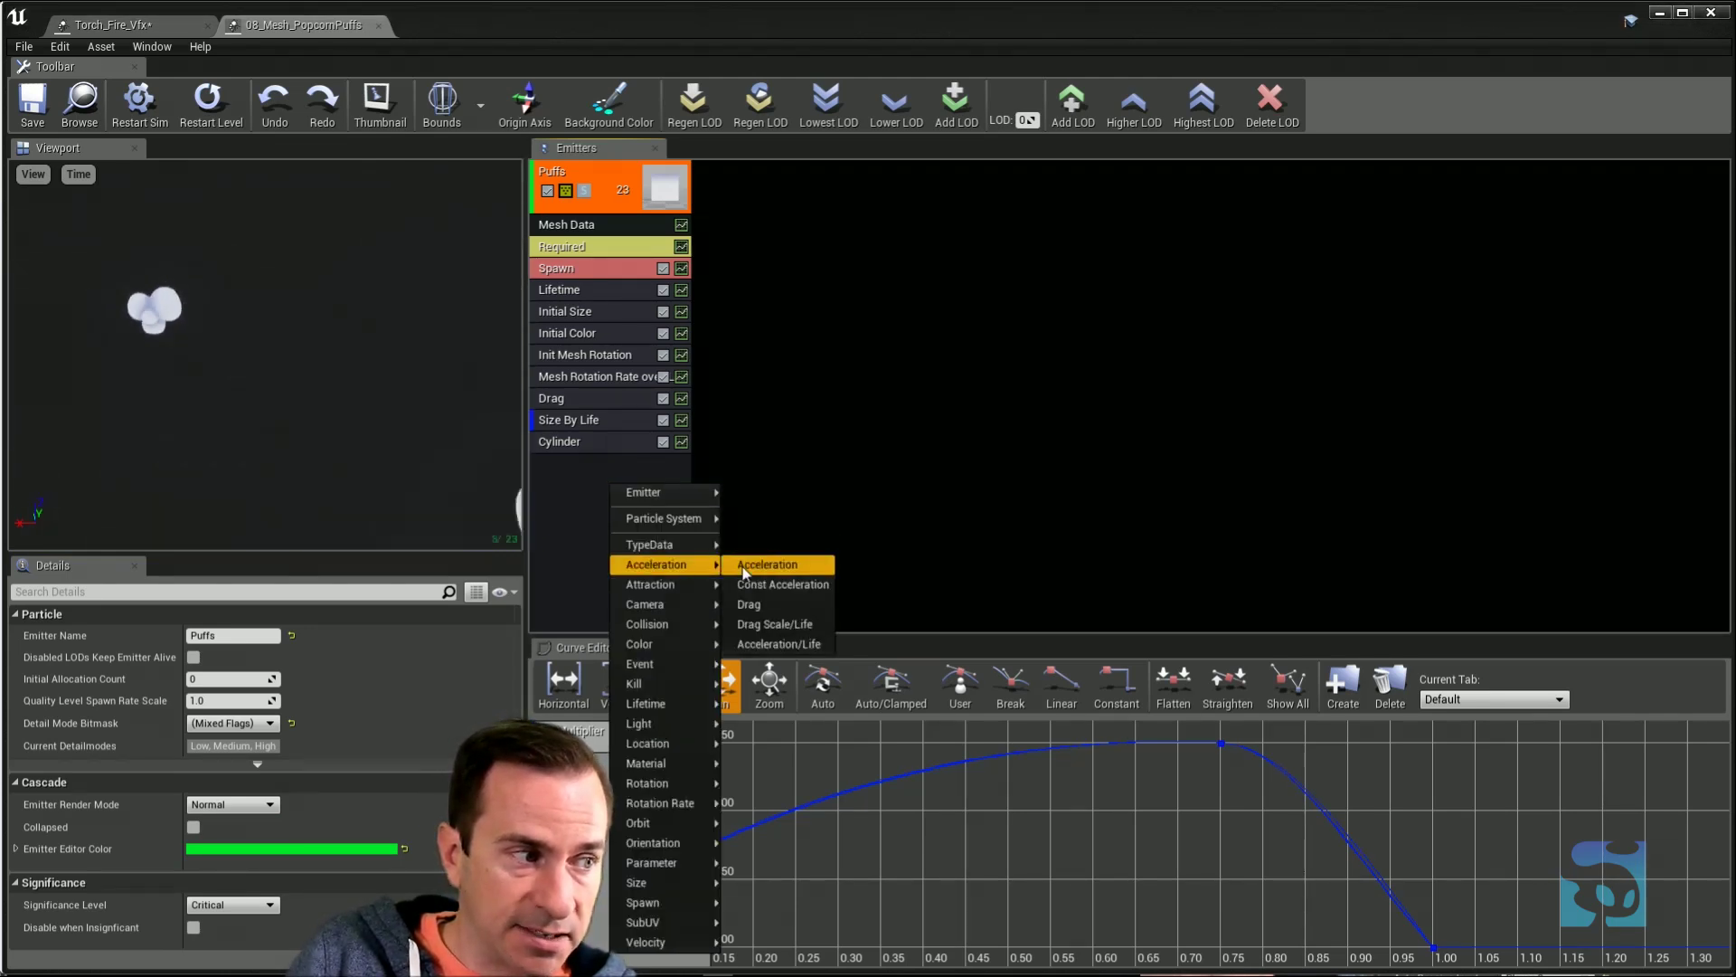
{"action": "mouse_move", "coordinate": [661, 606]}
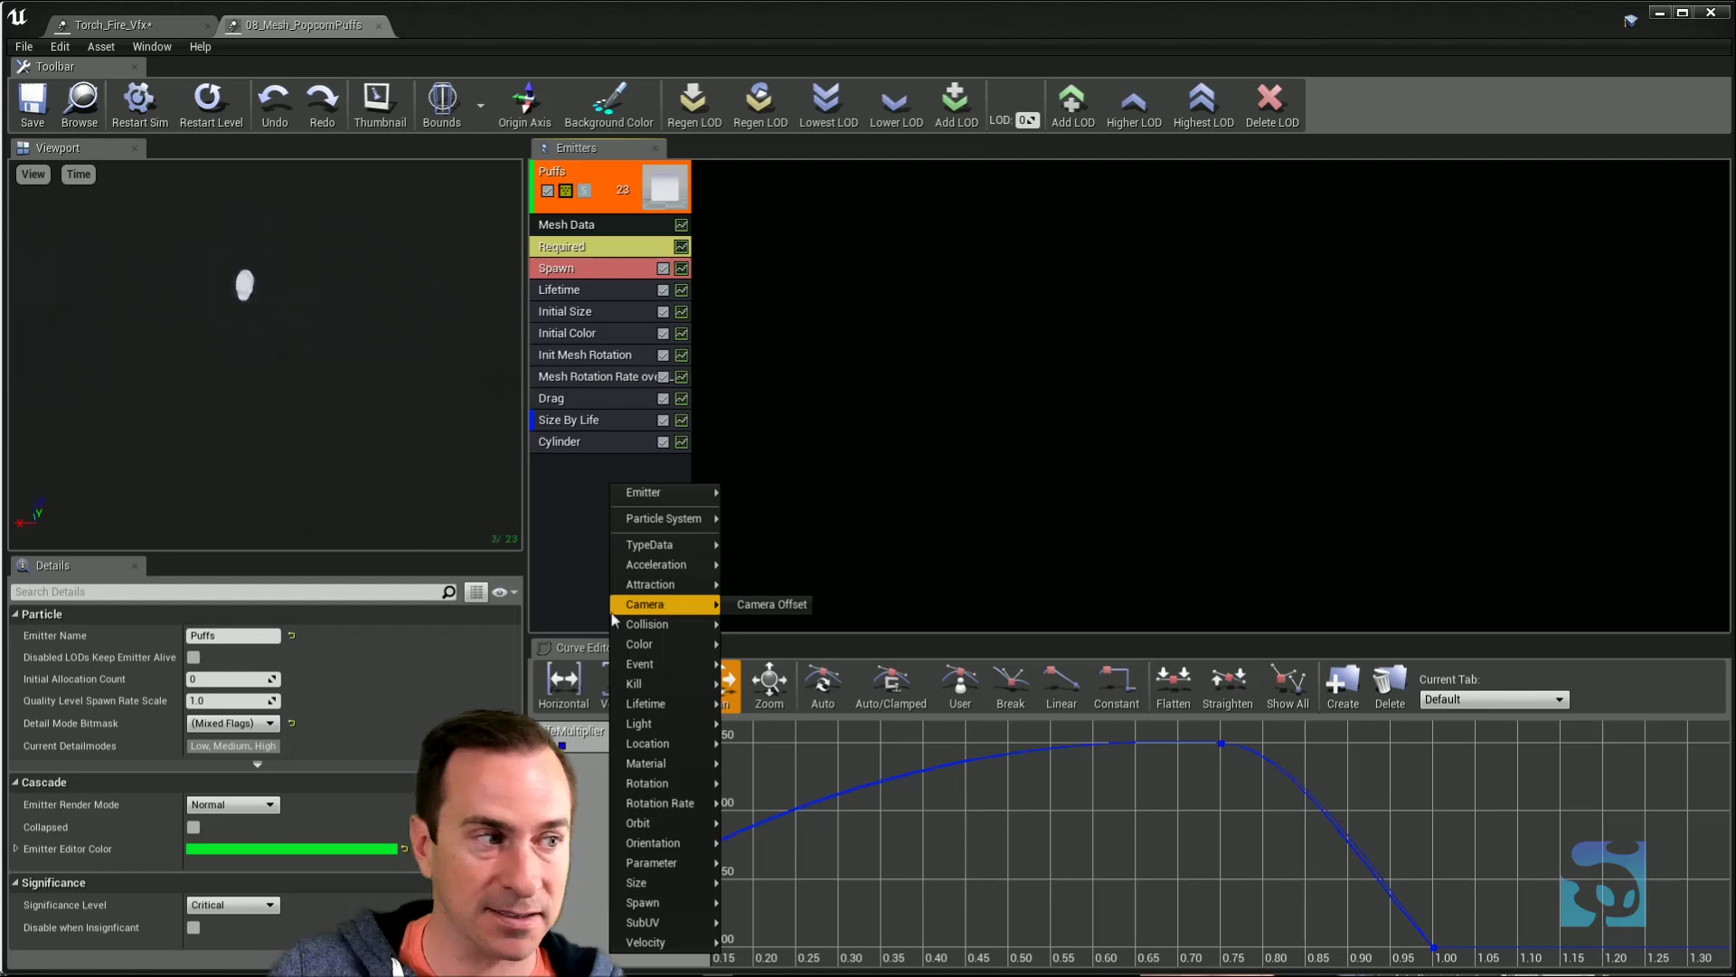
- In Torch_Fire_Vfx, share the Smoke emitter's Color Over Life module with Sparks_Burst and check the shared module from both emitters
{"action": "left_click", "coordinate": [151, 28]}
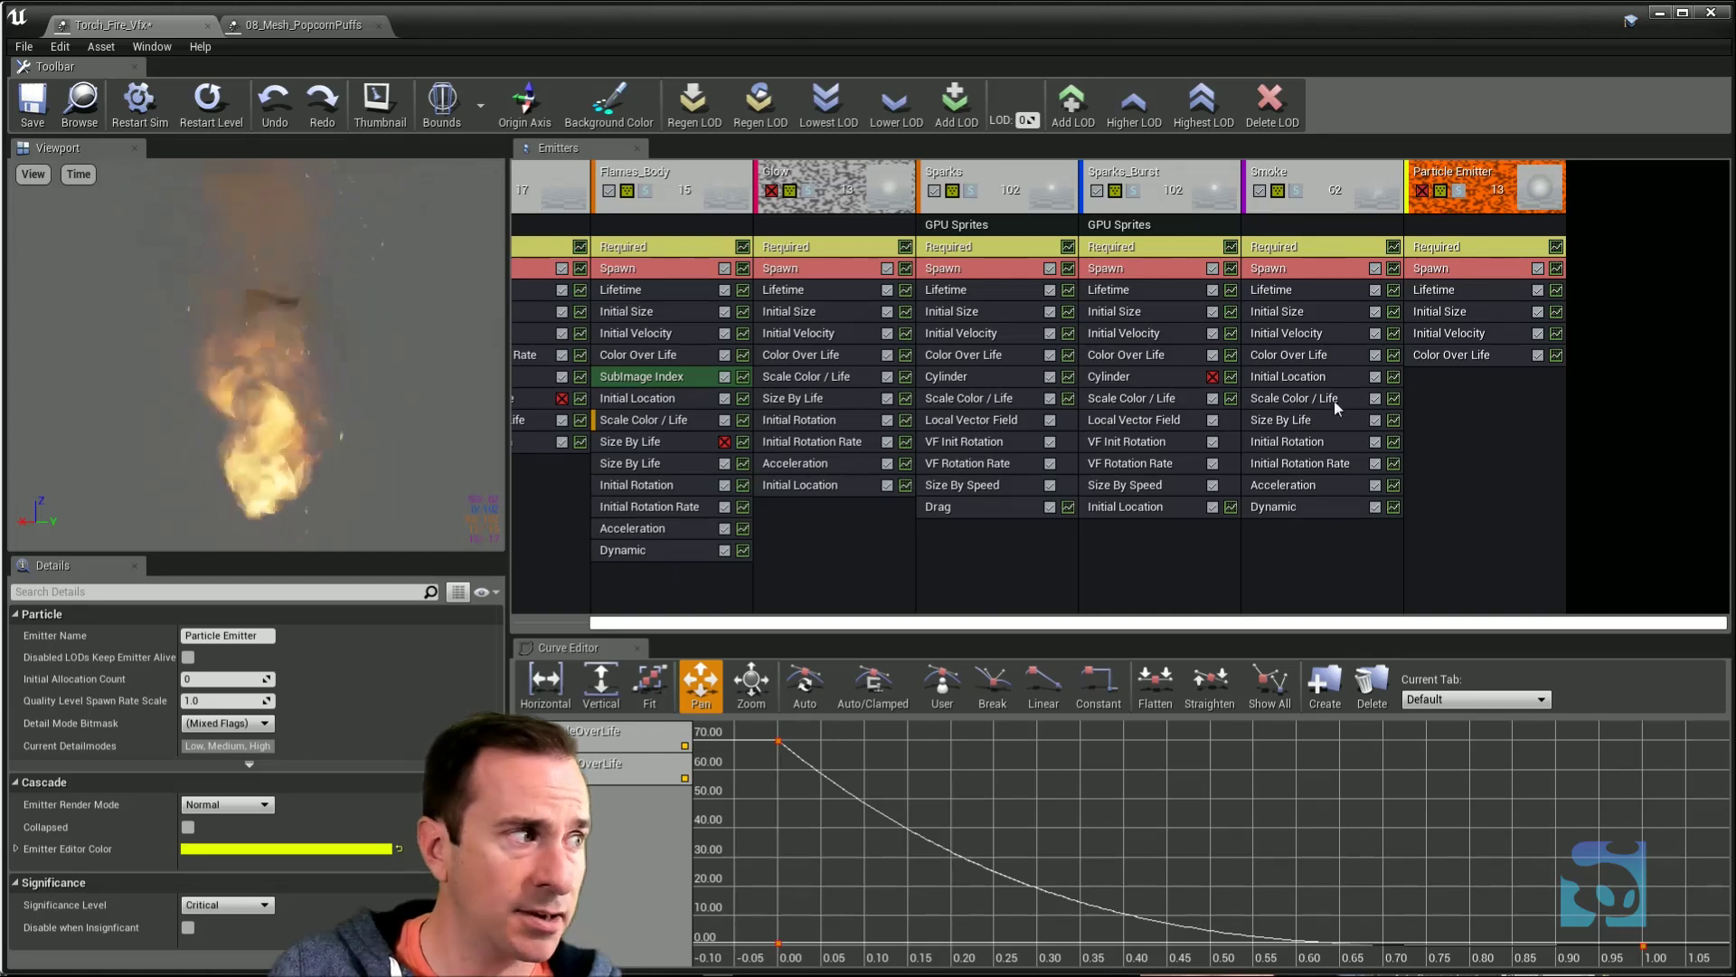
{"action": "left_click", "coordinate": [1293, 356]}
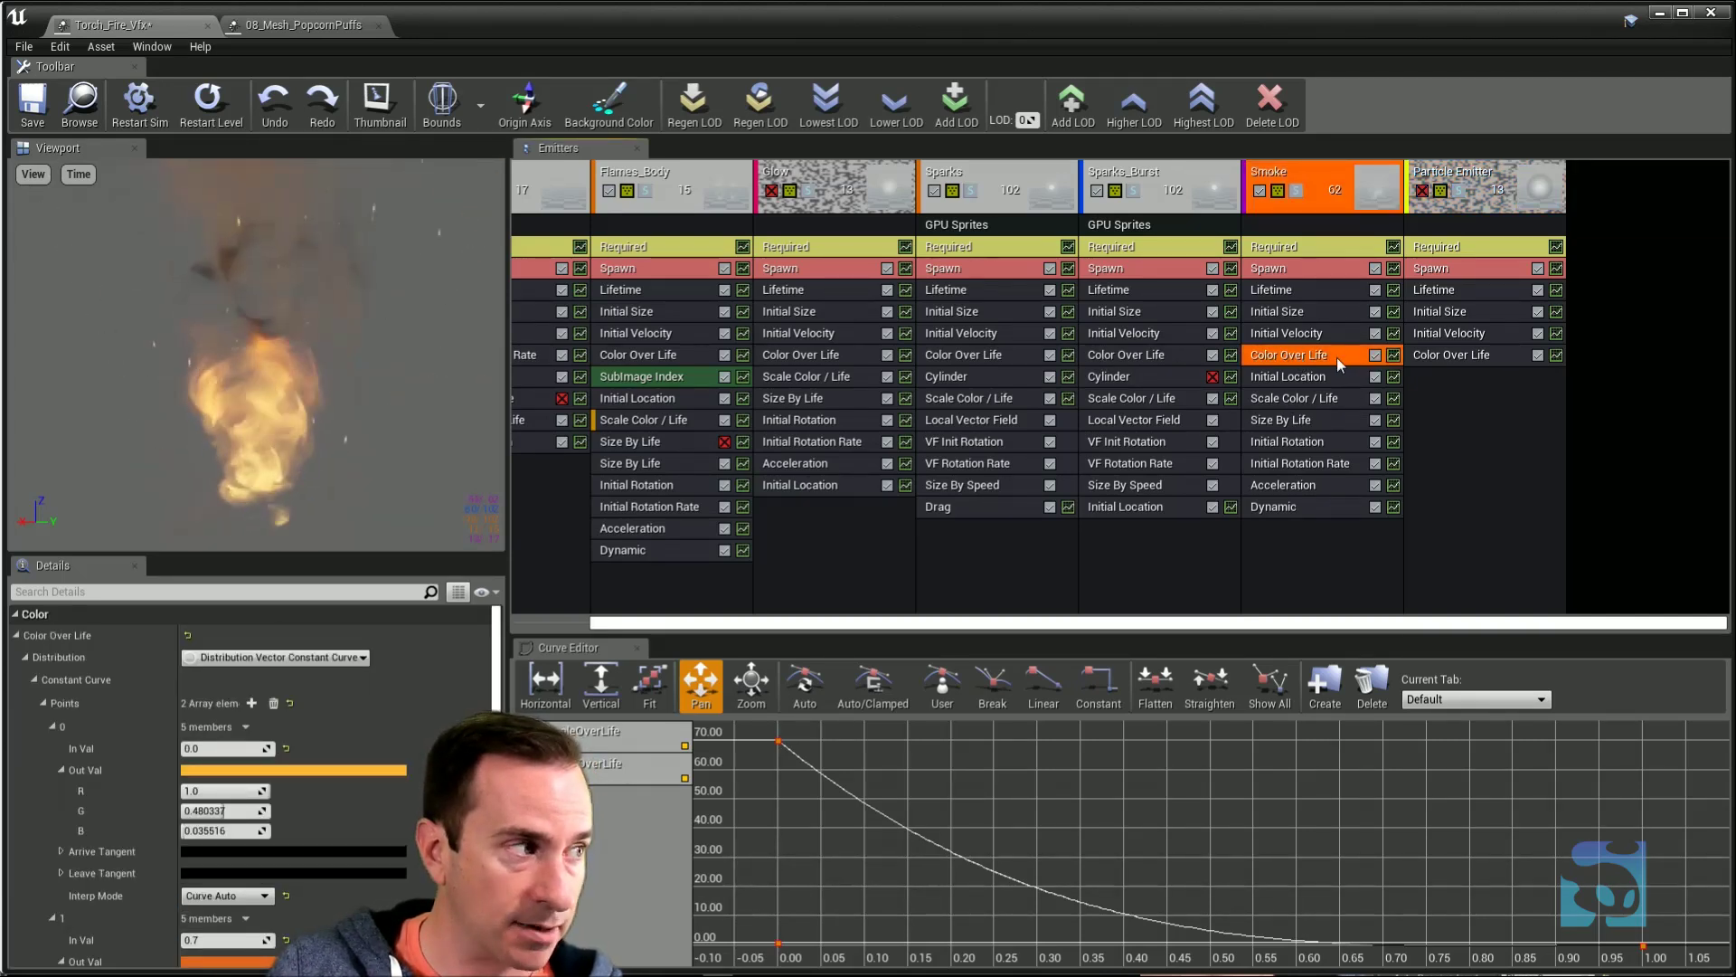
{"action": "left_click_drag", "start_coordinate": [1339, 356], "coordinate": [1117, 356]}
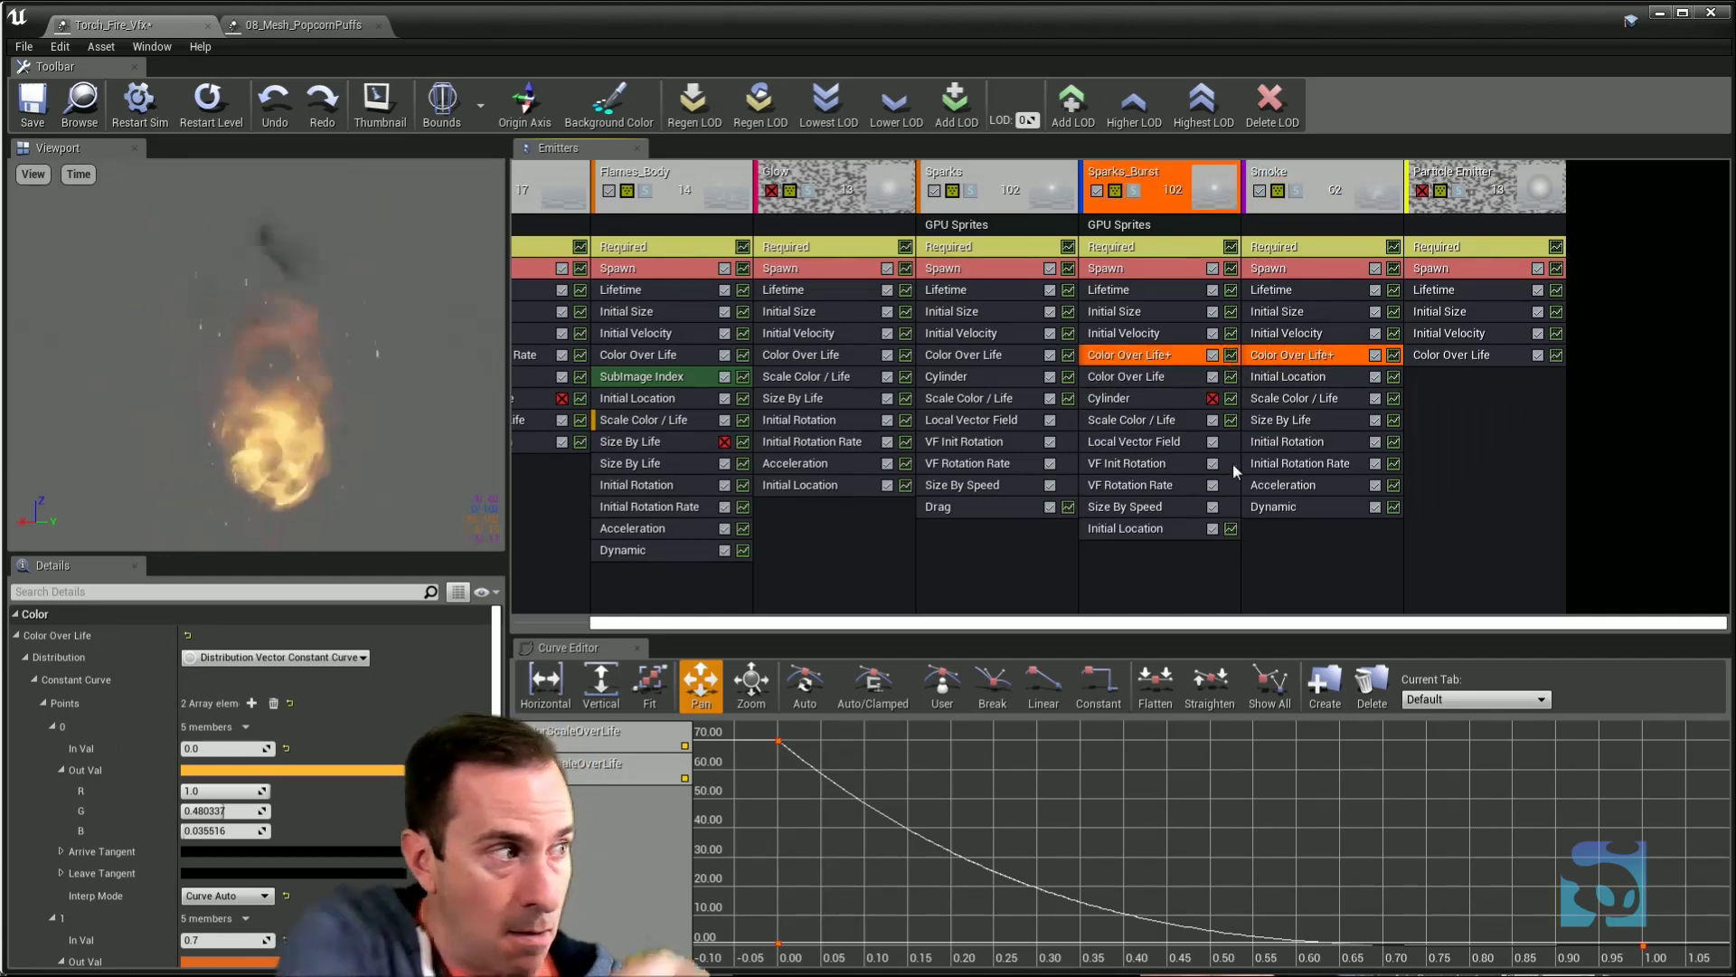
{"action": "left_click", "coordinate": [1327, 554]}
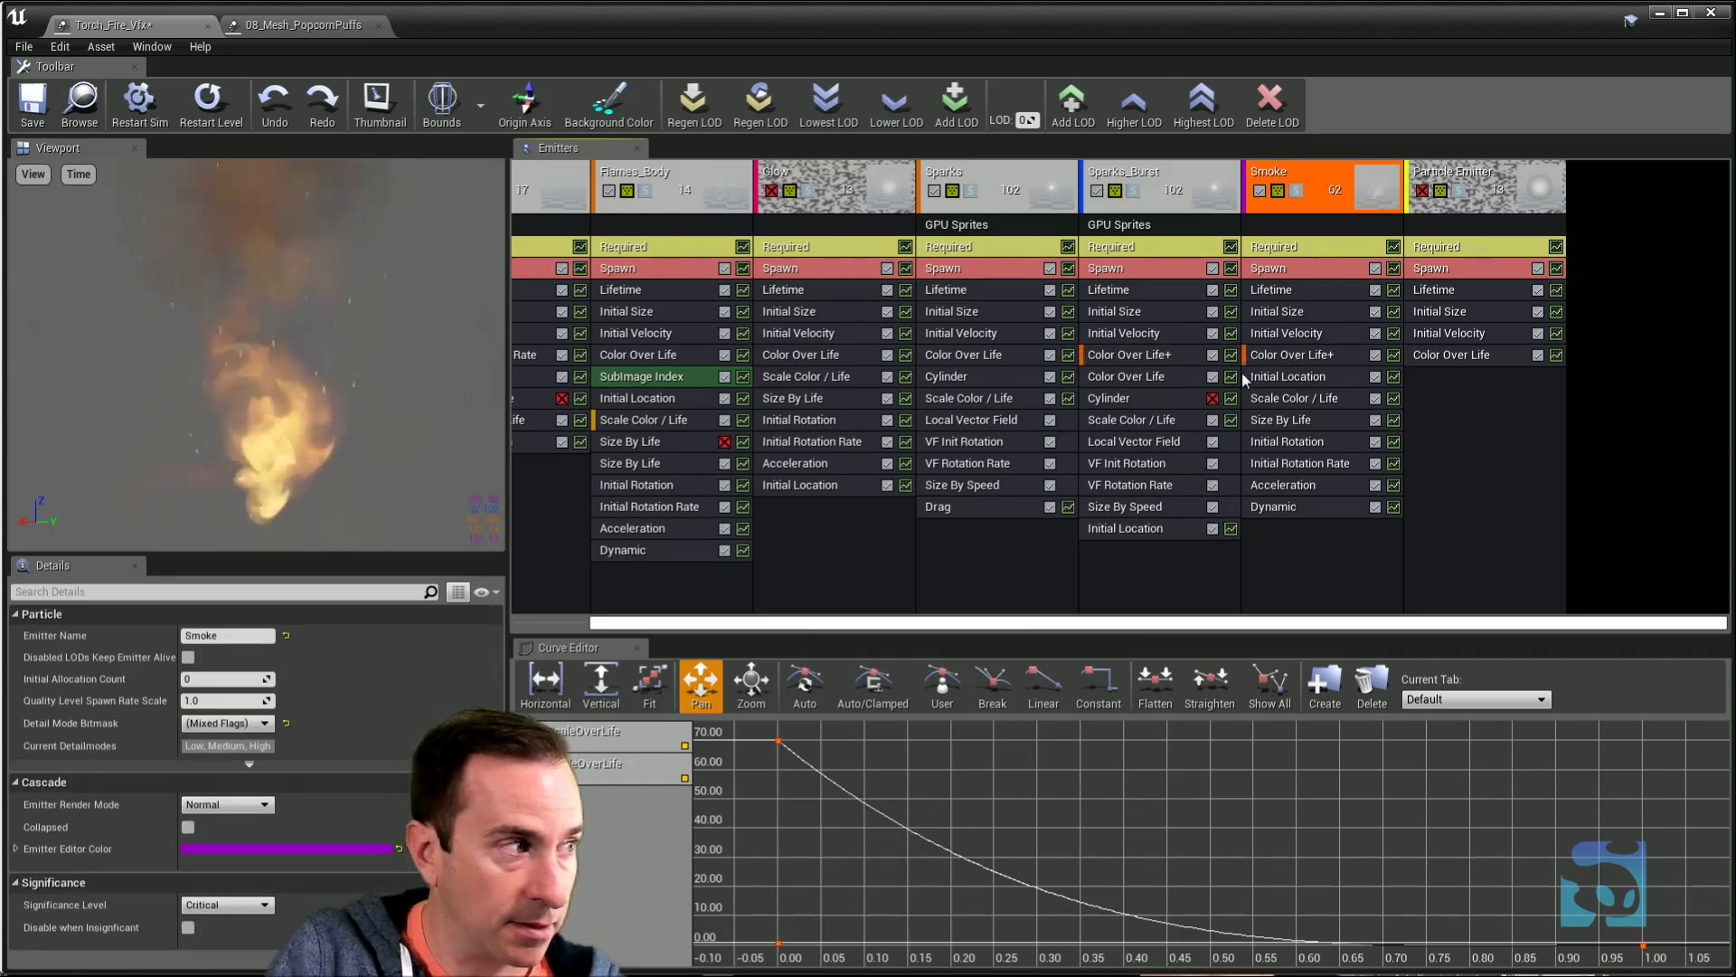
{"action": "left_click", "coordinate": [1165, 360]}
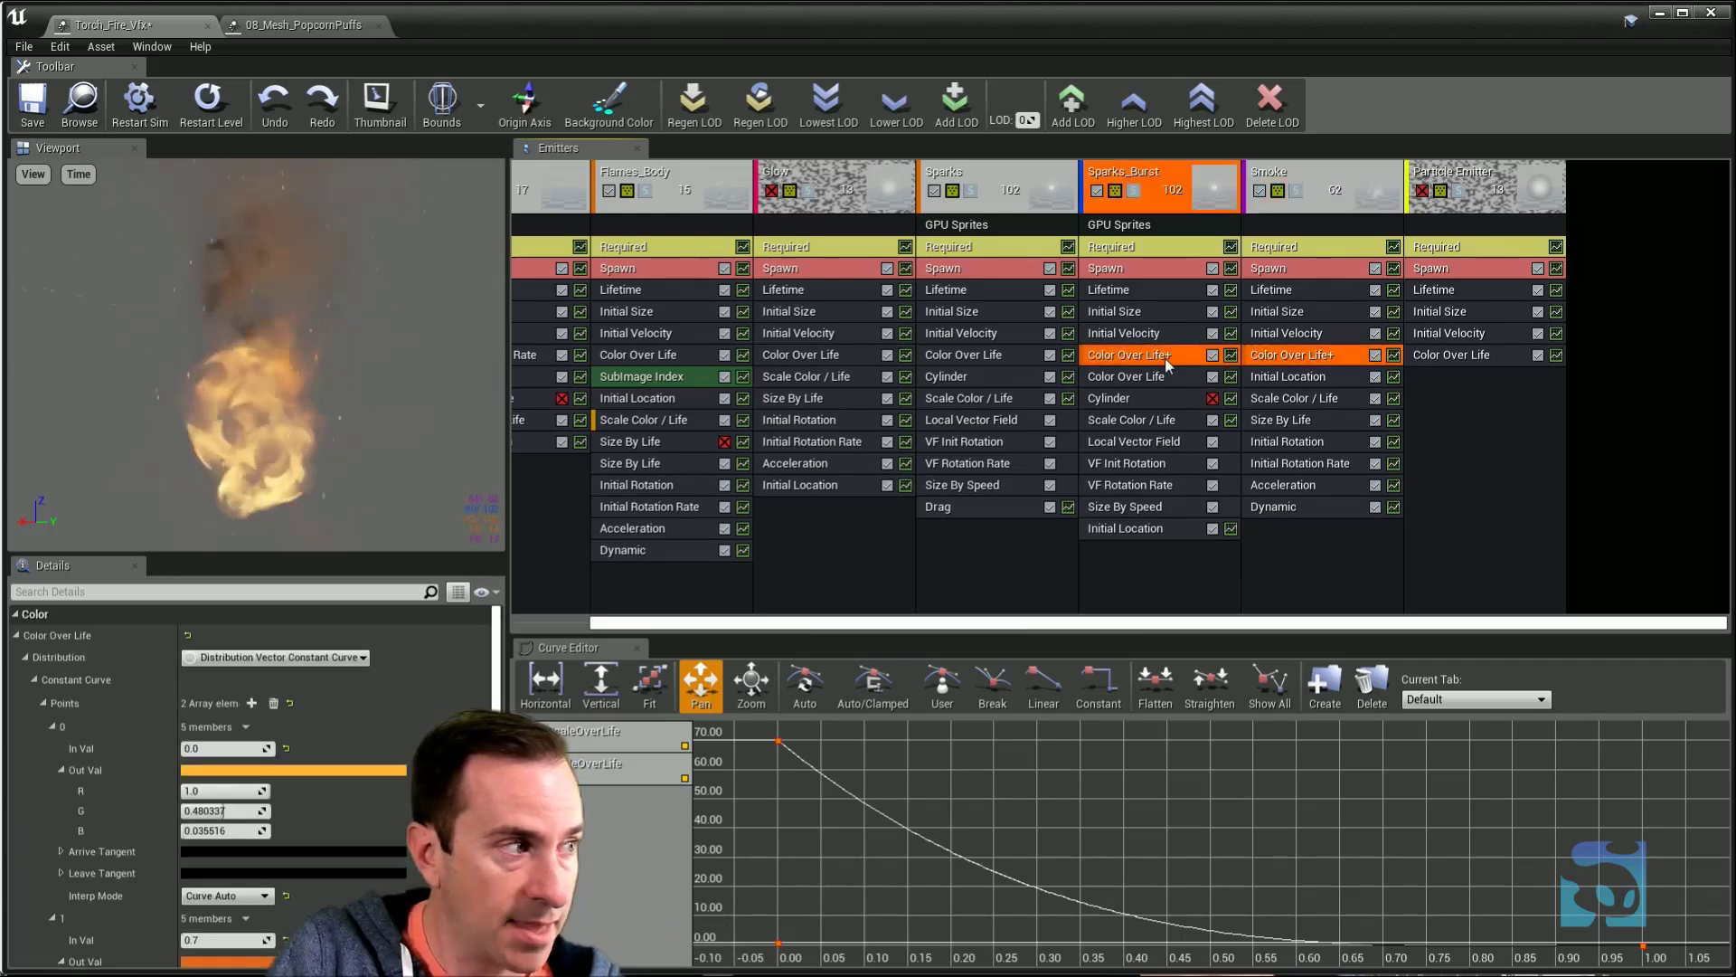
{"action": "left_click", "coordinate": [1304, 356]}
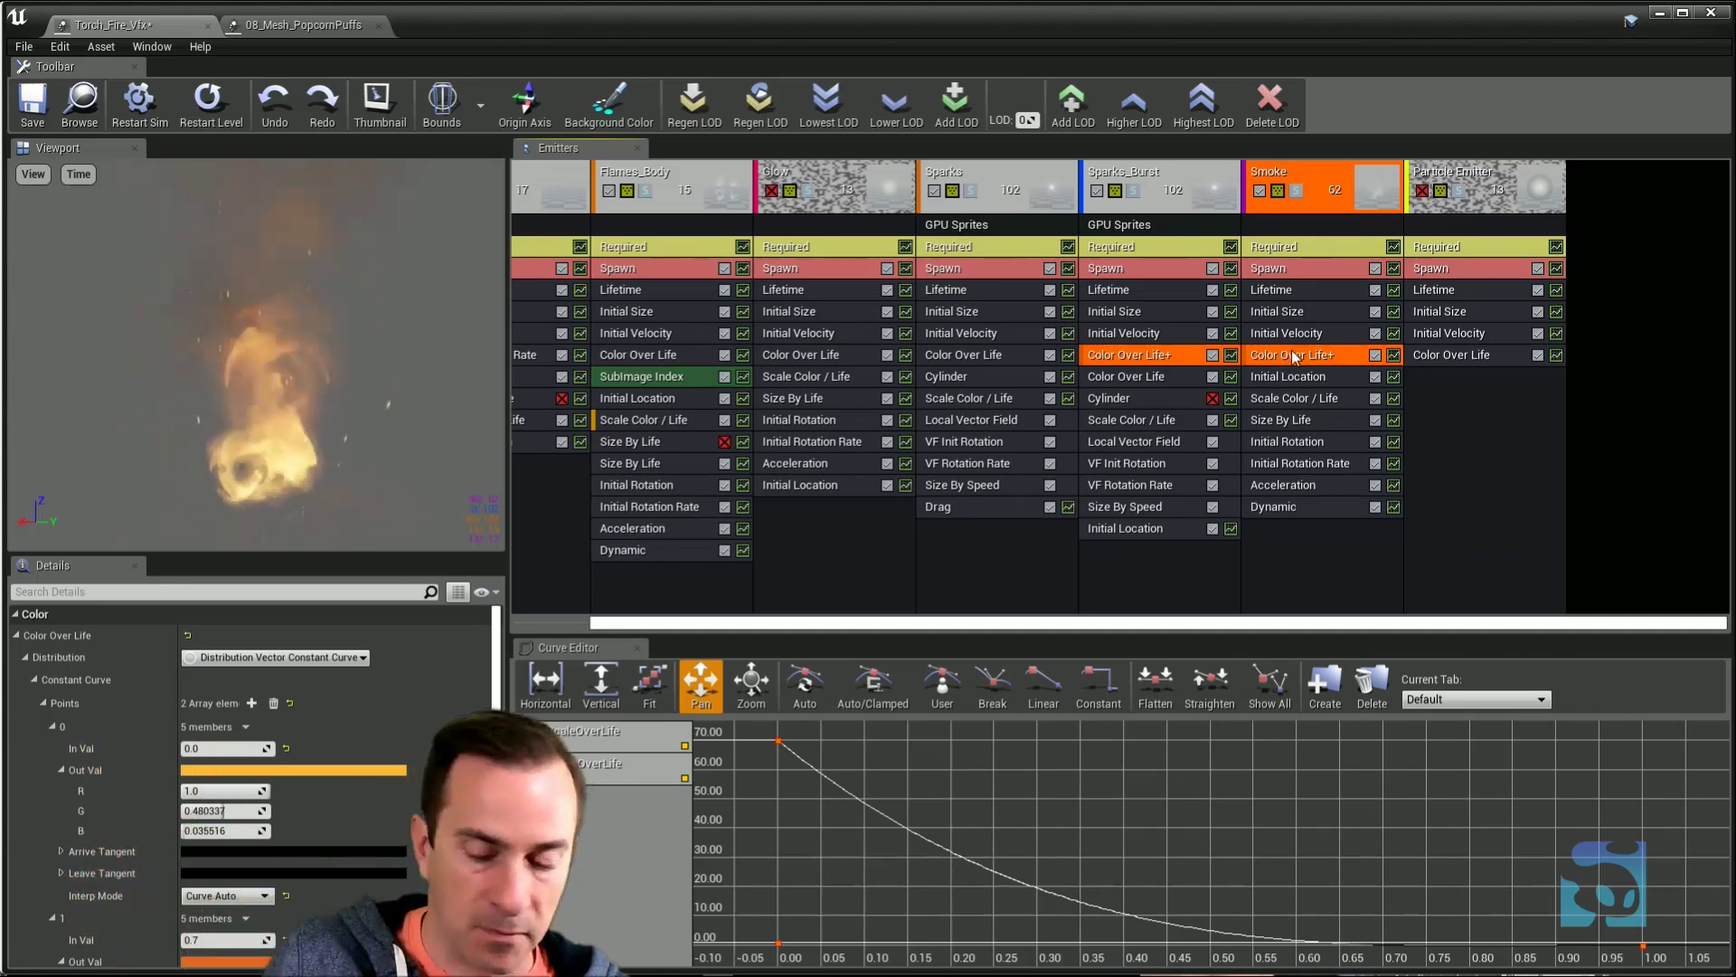
- Duplicate the shared Color Over Life module within the Smoke emitter and delete the copy
{"action": "left_click_drag", "start_coordinate": [1290, 355], "coordinate": [1293, 371], "text": "alt"}
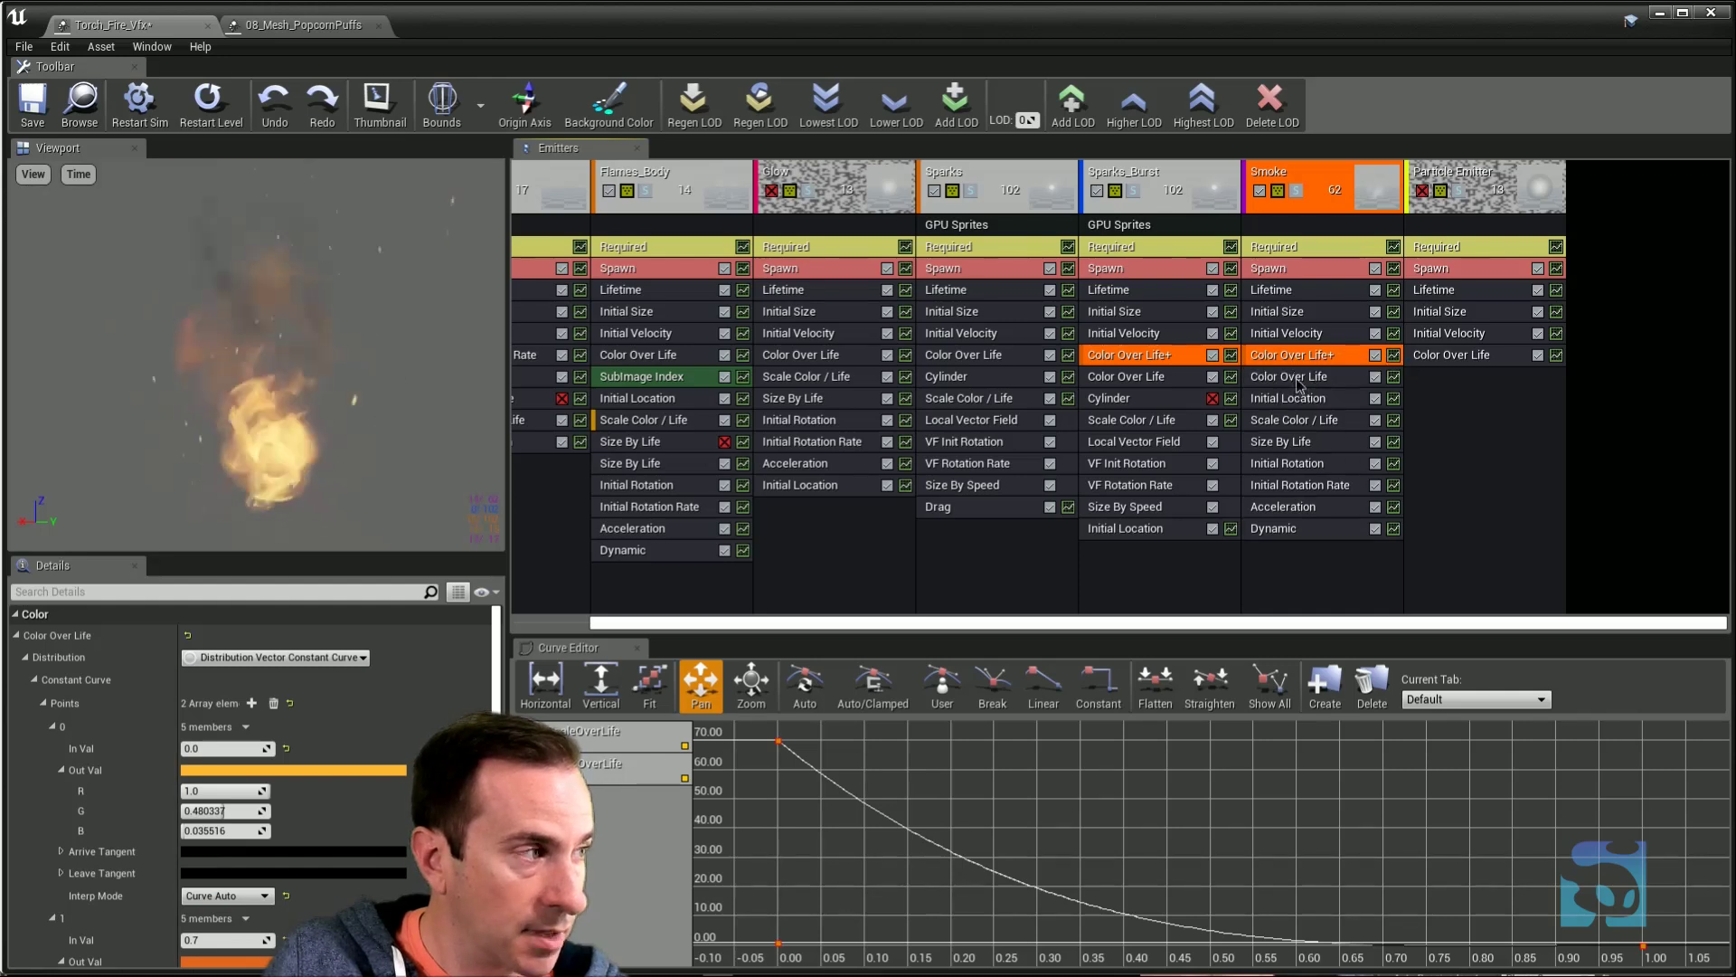
{"action": "left_click", "coordinate": [1297, 380]}
{"action": "key", "text": "Delete"}
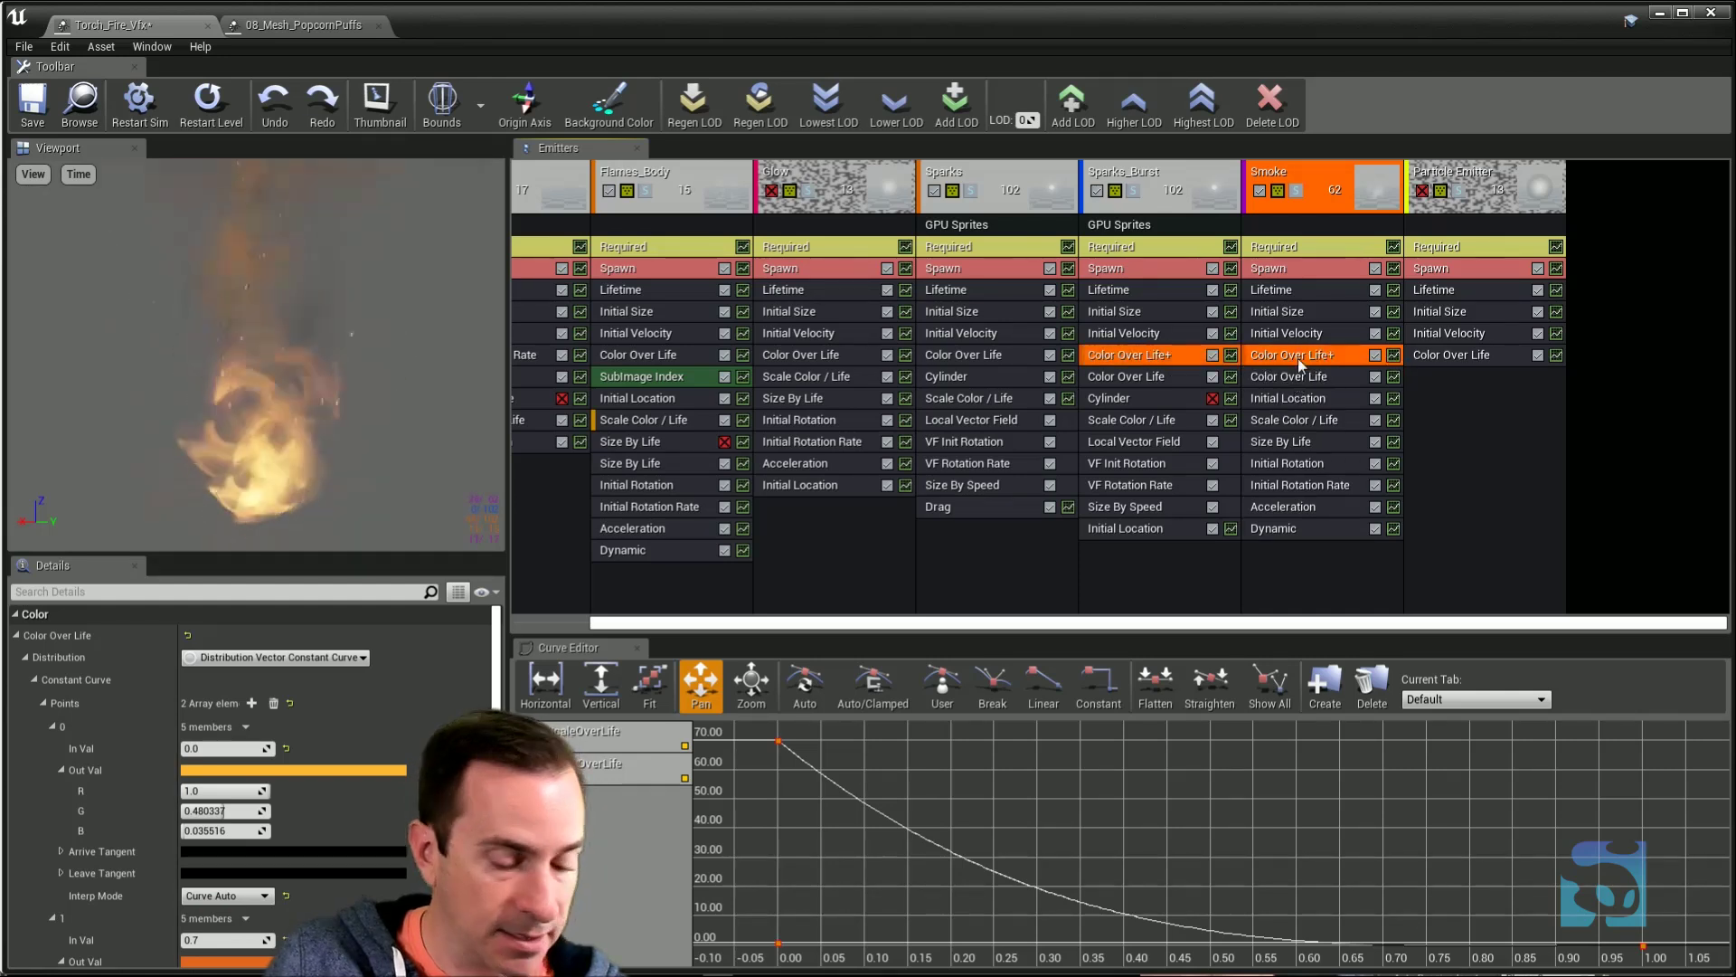
- Delete the shared Color Over Life module from Sparks_Burst and check the remaining Color Over Life modules in Smoke and Sparks_Burst
{"action": "left_click", "coordinate": [1154, 356]}
{"action": "key", "text": "Delete"}
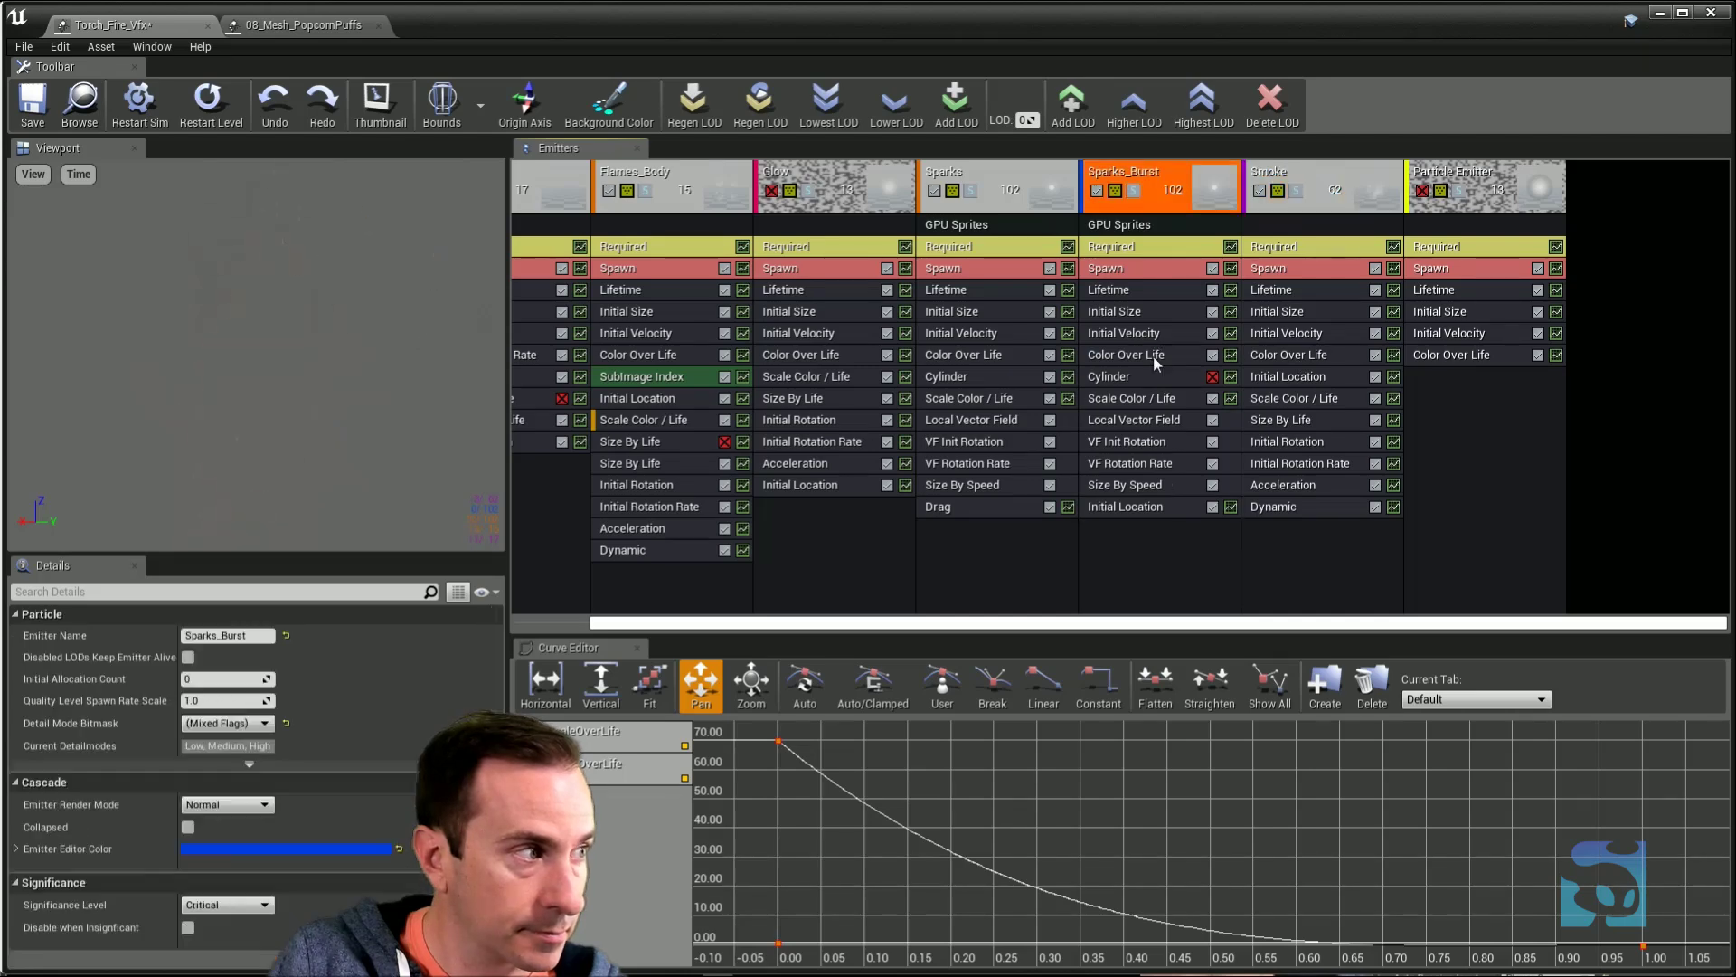
{"action": "left_click", "coordinate": [1253, 357]}
{"action": "left_click", "coordinate": [1148, 361]}
- Make a copy of Smoke's unshared Color Over Life module in the same emitter and remove one of the two modules
{"action": "left_click", "coordinate": [1308, 358]}
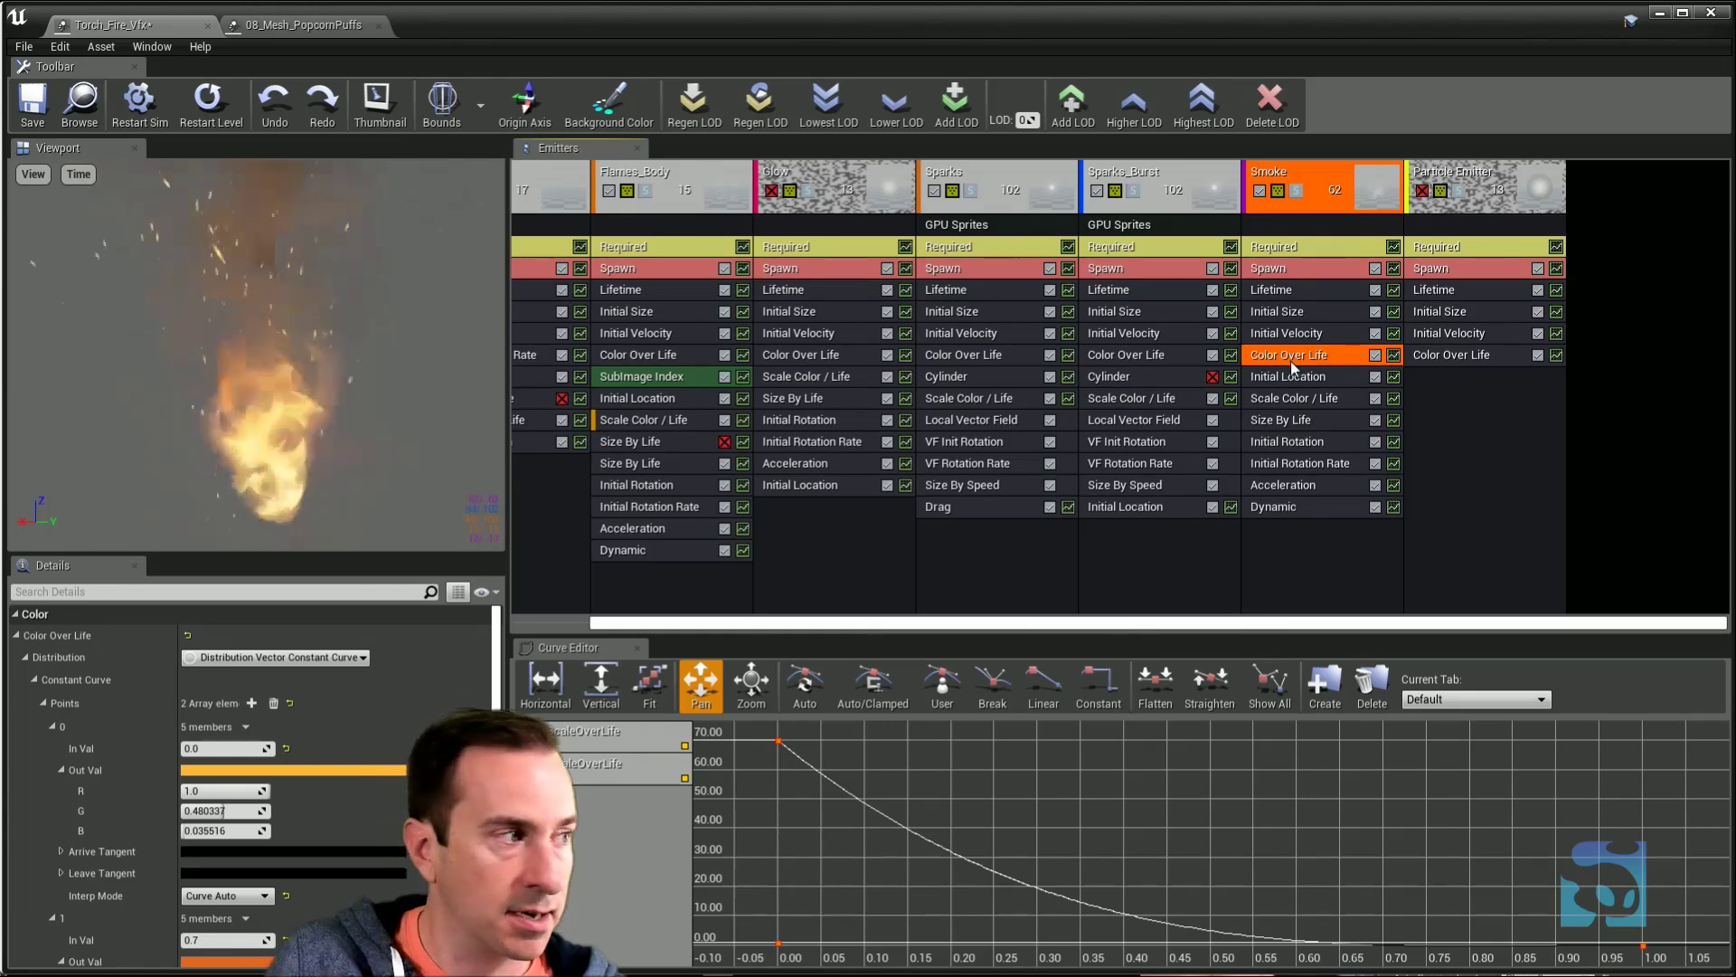
{"action": "mouse_move", "coordinate": [1294, 360]}
{"action": "left_mouse_down"}
{"action": "mouse_move", "coordinate": [1173, 449]}
{"action": "mouse_move", "coordinate": [1284, 359]}
{"action": "mouse_move", "coordinate": [1308, 365]}
{"action": "mouse_move", "coordinate": [1158, 471]}
{"action": "mouse_move", "coordinate": [1212, 418]}
{"action": "mouse_move", "coordinate": [1316, 376]}
{"action": "left_mouse_up"}
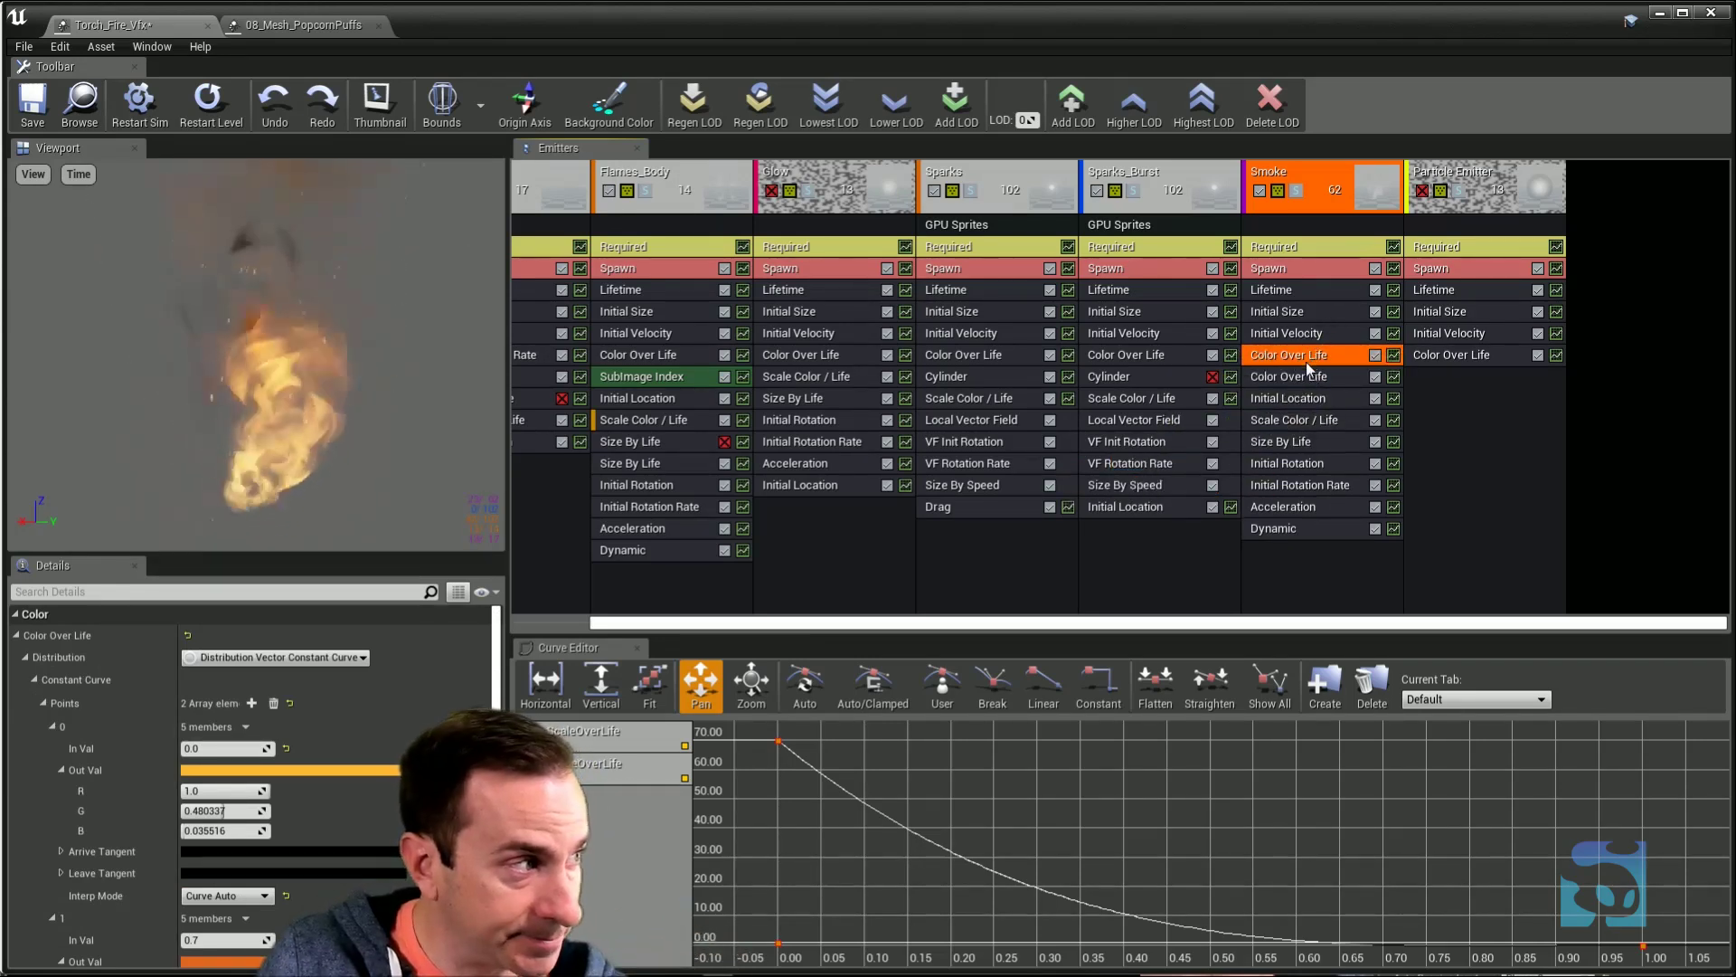
{"action": "key", "text": "Delete"}
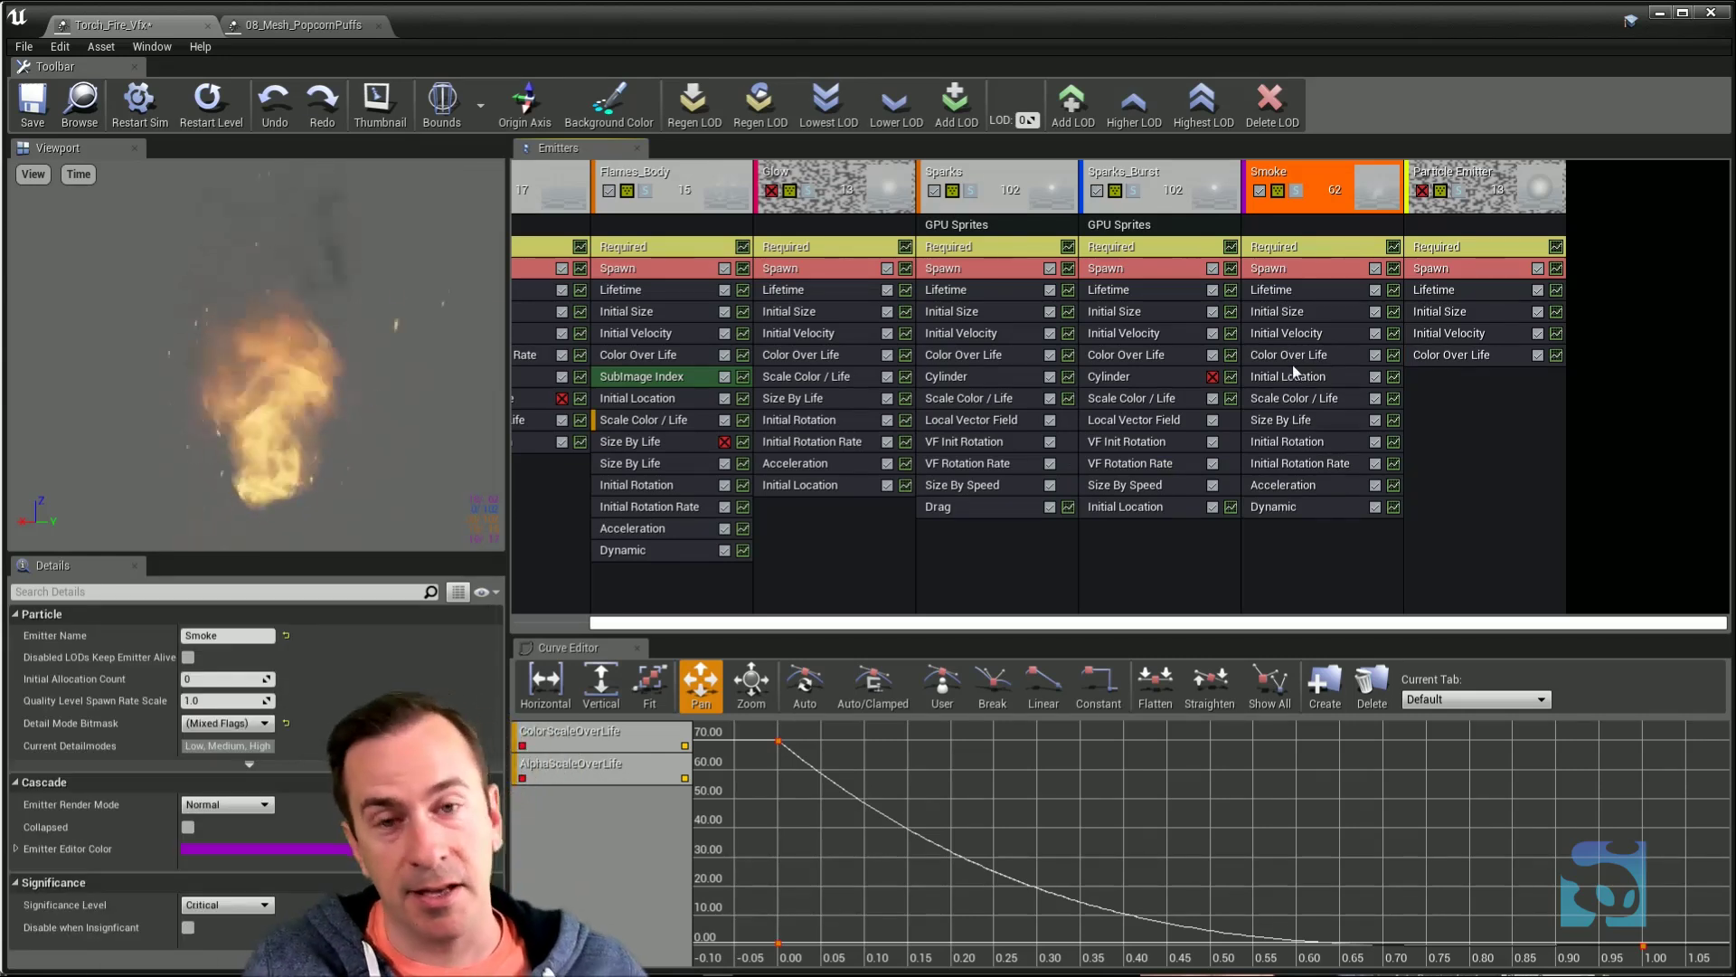